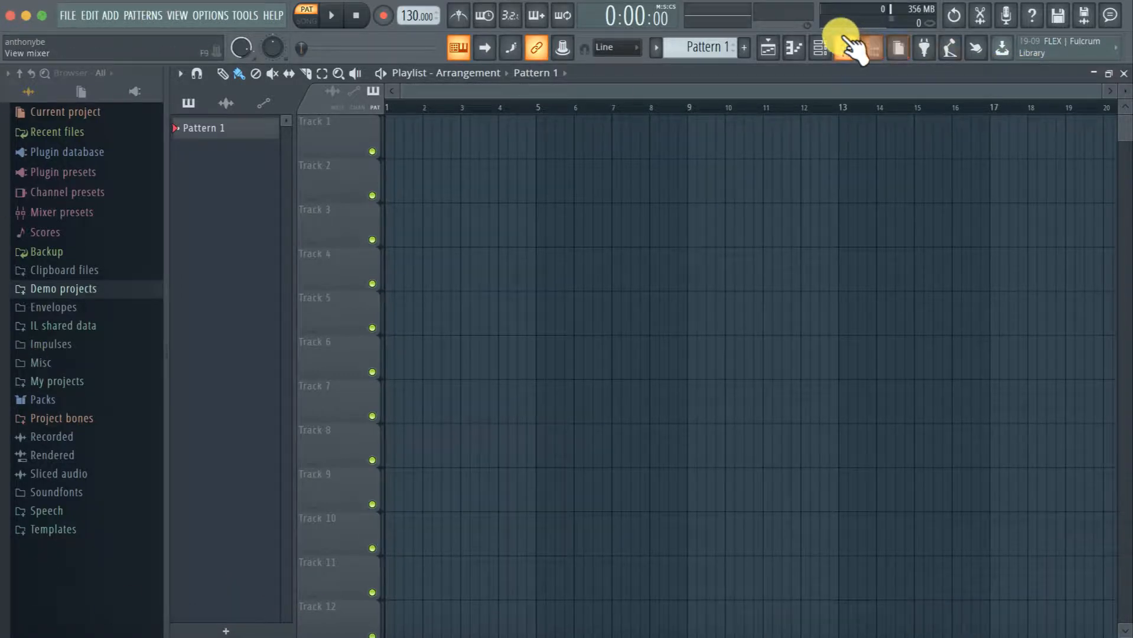
Restore the maximized playlist to its smaller size and make the channel rack the active window
{"action": "key", "text": "Return"}
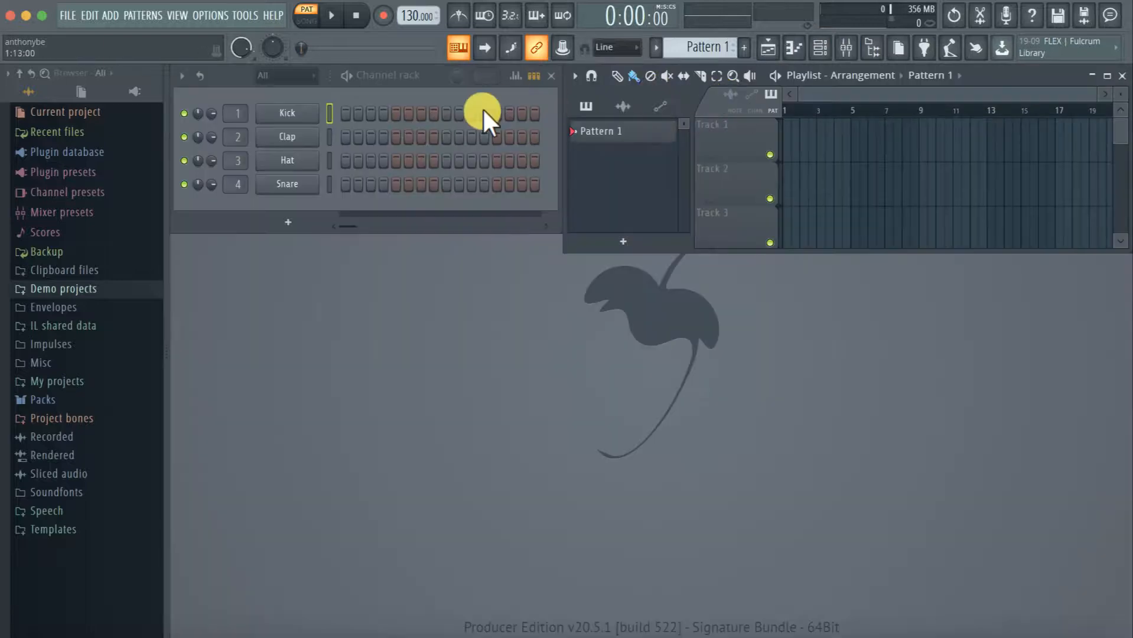
{"action": "left_click", "coordinate": [431, 73]}
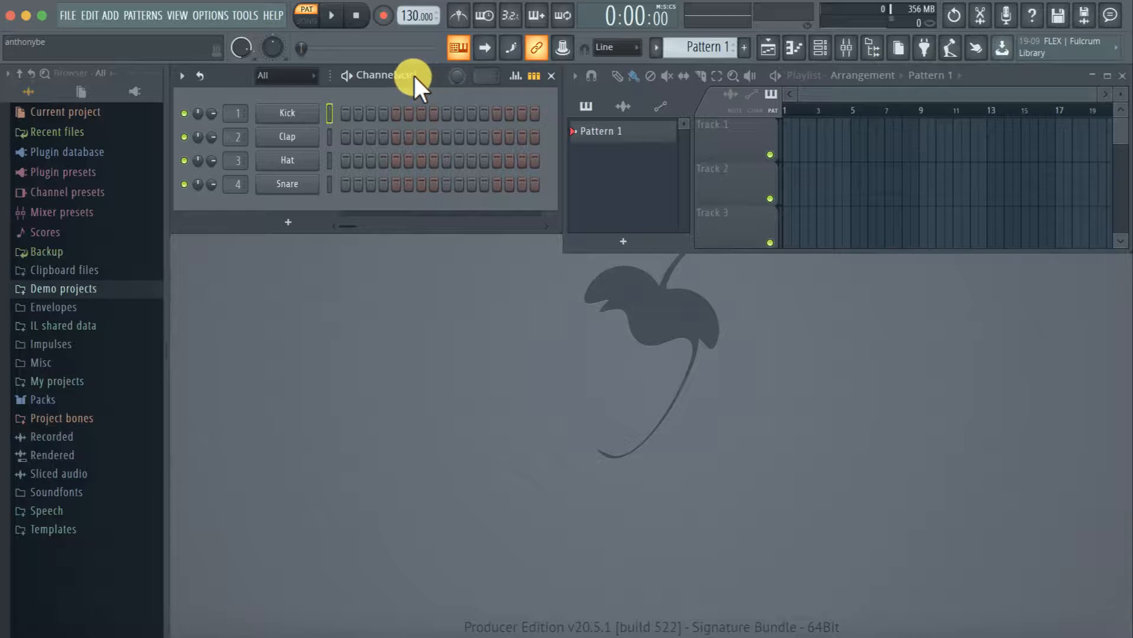
Start a new project from the Breakbeat template in the Advanced category
{"action": "left_click", "coordinate": [67, 16]}
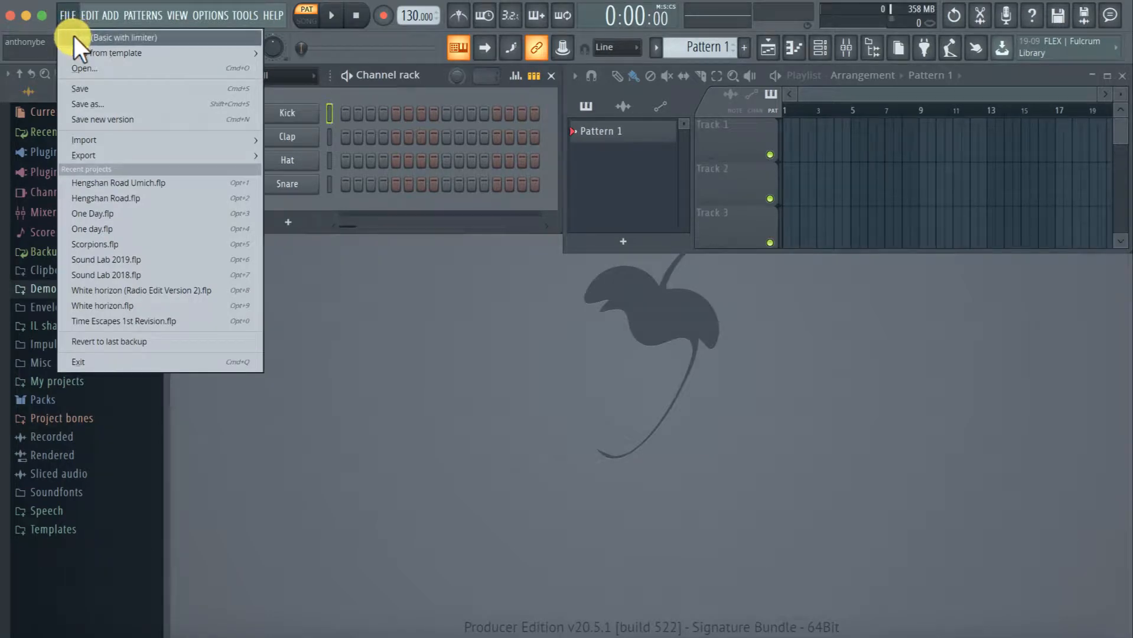
{"action": "mouse_move", "coordinate": [76, 49]}
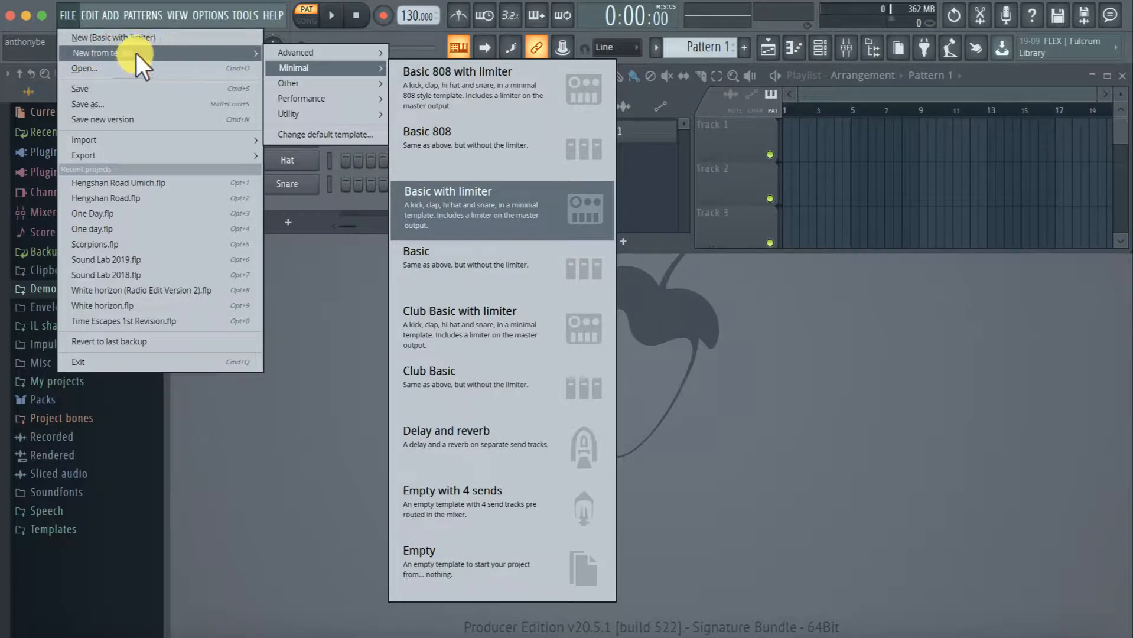
{"action": "mouse_move", "coordinate": [284, 55]}
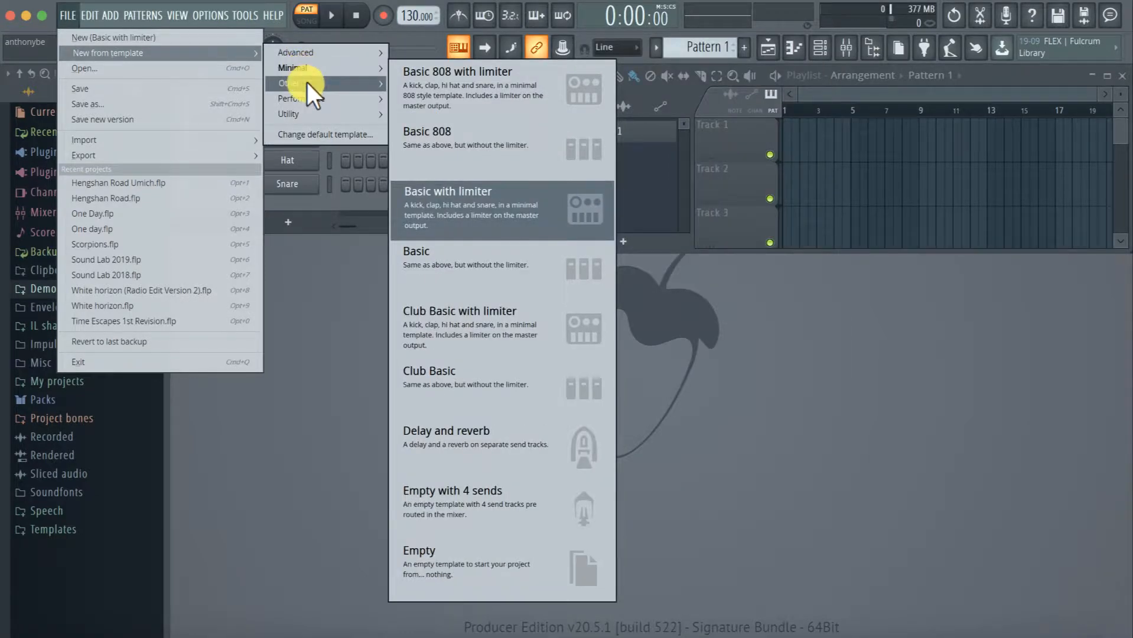
{"action": "mouse_move", "coordinate": [315, 108]}
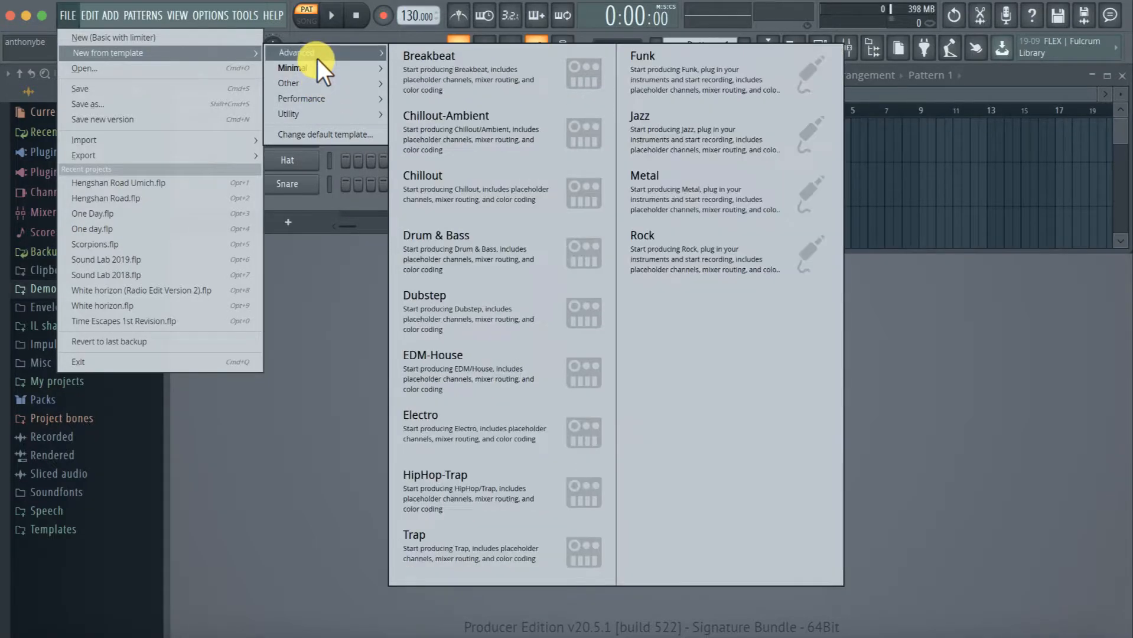
{"action": "left_click", "coordinate": [438, 66]}
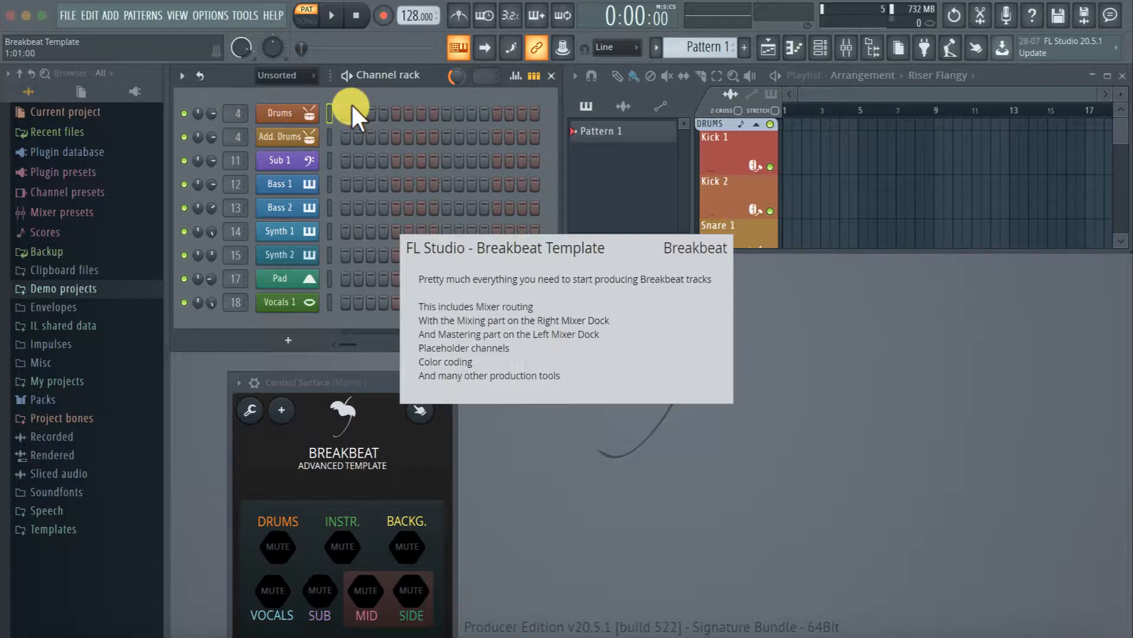
Replace the Breakbeat project with a new Basic with limiter project and make the playlist active
{"action": "left_click", "coordinate": [70, 16]}
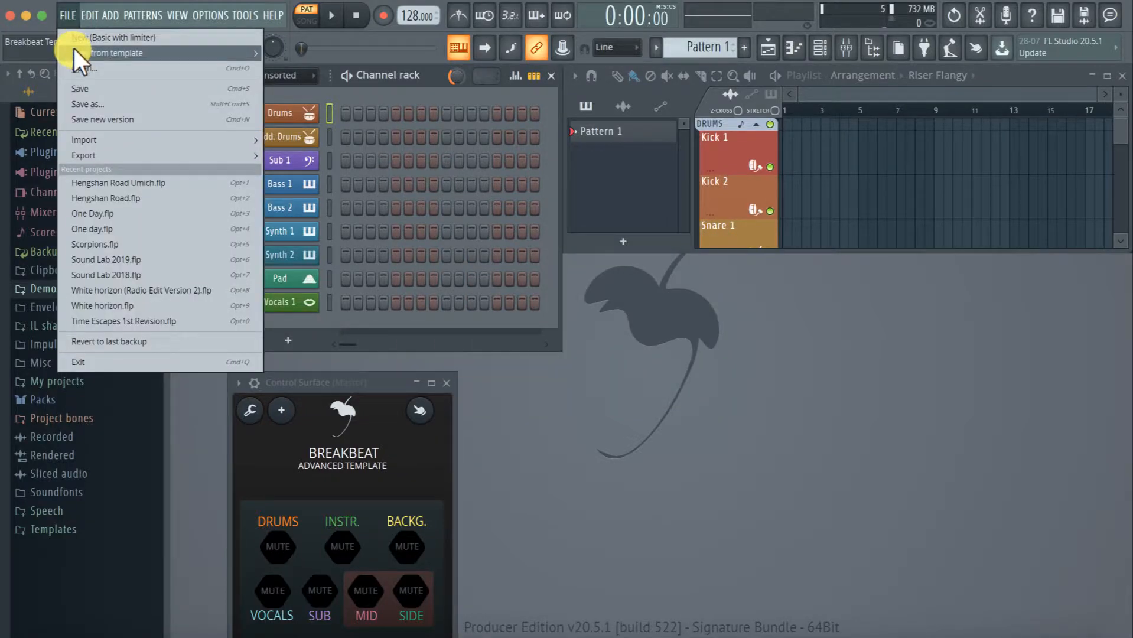
{"action": "mouse_move", "coordinate": [140, 52]}
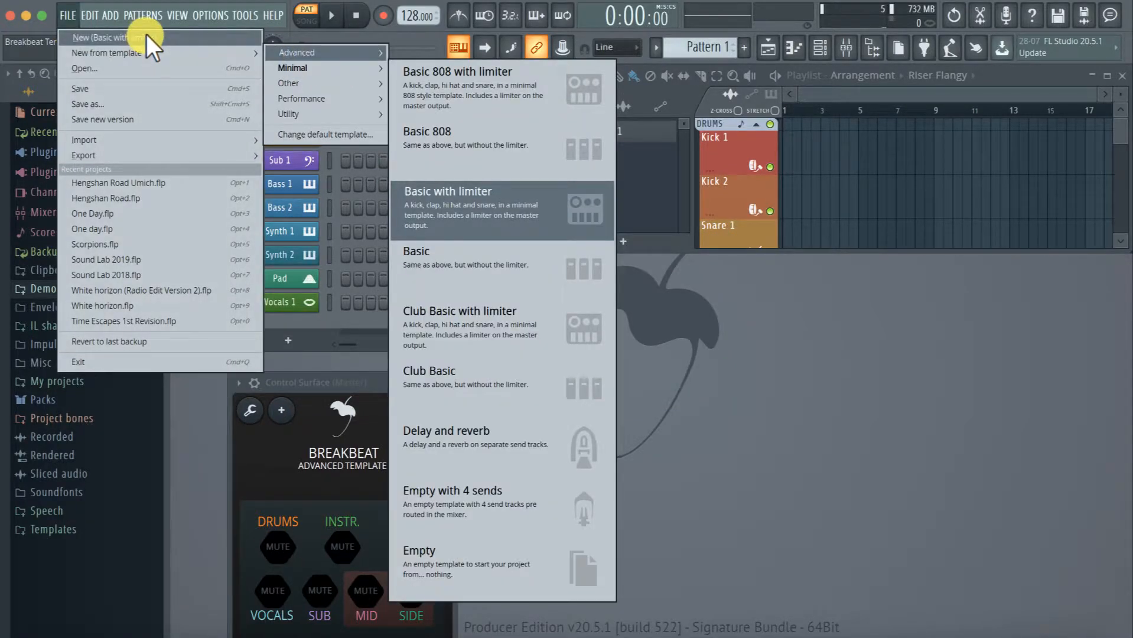
{"action": "left_click", "coordinate": [154, 37]}
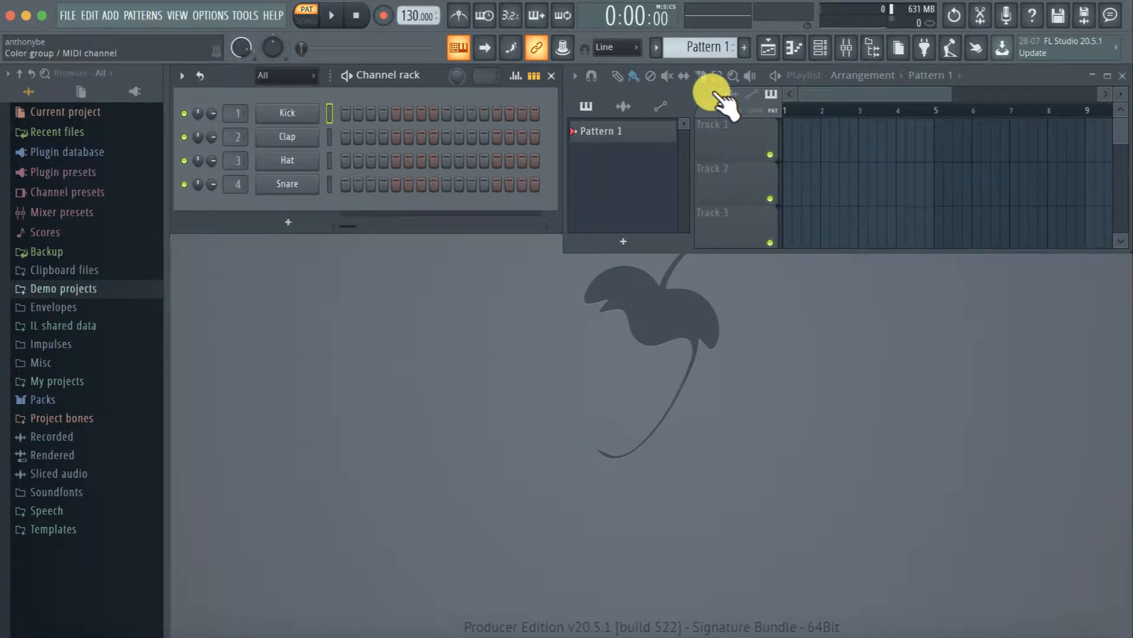
{"action": "left_click", "coordinate": [1012, 71]}
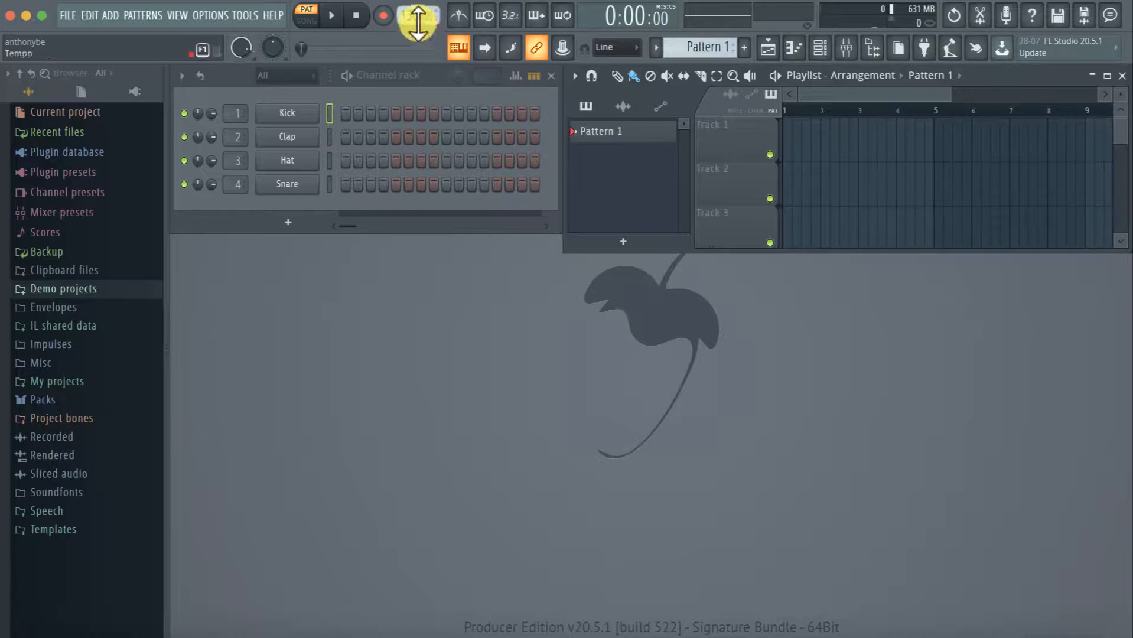
Tap in a project tempo of 100 BPM with the Tempo tapper and close the tapper
{"action": "mouse_move", "coordinate": [408, 15]}
{"action": "left_mouse_down"}
{"action": "mouse_move", "coordinate": [407, 56]}
{"action": "mouse_move", "coordinate": [405, 12]}
{"action": "left_mouse_up"}
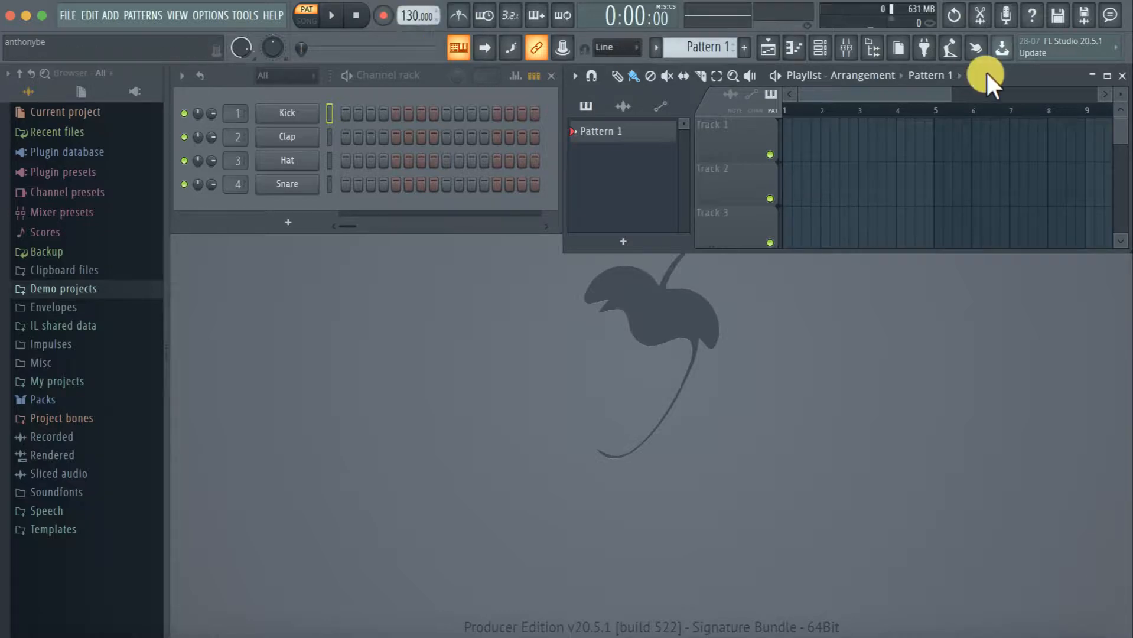
{"action": "left_click", "coordinate": [960, 55]}
{"action": "left_click", "coordinate": [956, 52]}
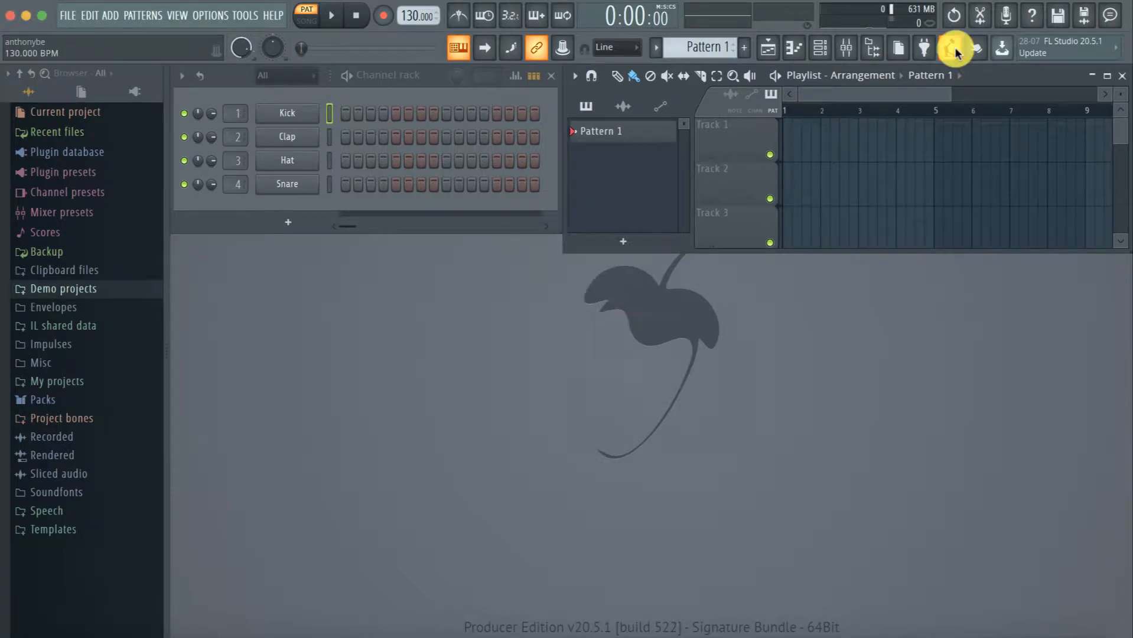
{"action": "left_click", "coordinate": [956, 51]}
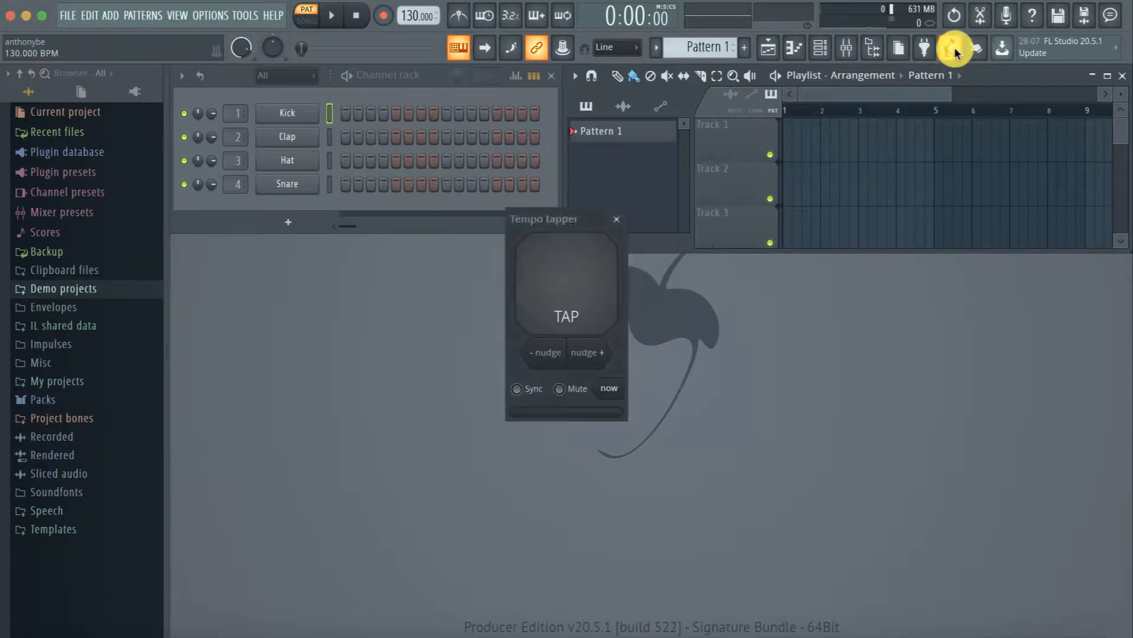
{"action": "left_click", "coordinate": [569, 279]}
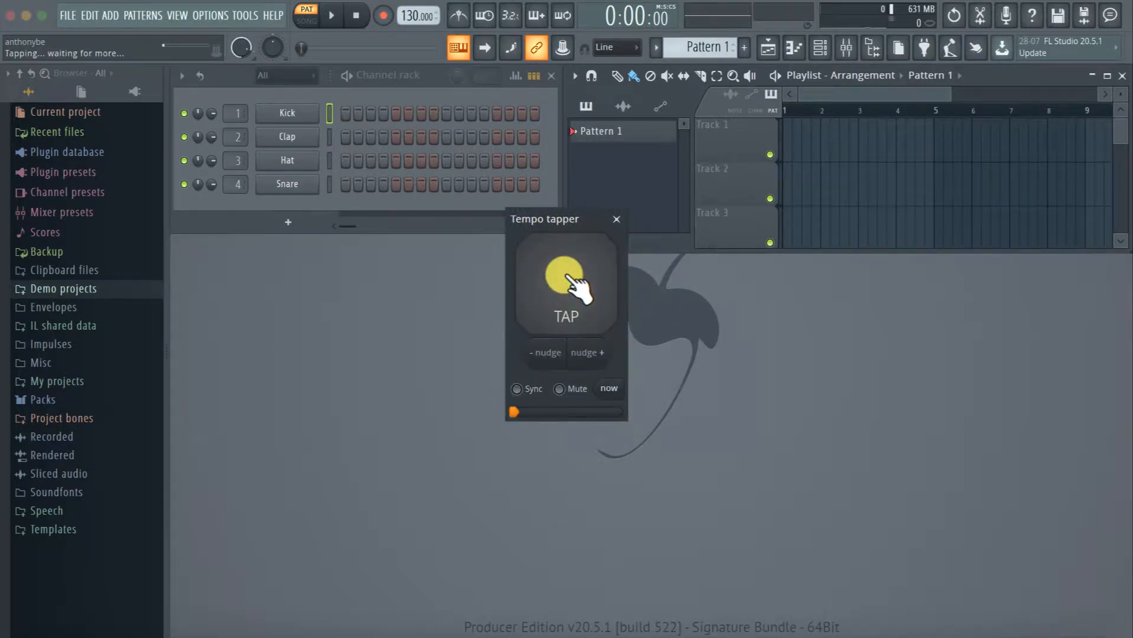
{"action": "left_click", "coordinate": [570, 279]}
{"action": "left_click", "coordinate": [570, 279]}
{"action": "left_click", "coordinate": [570, 278]}
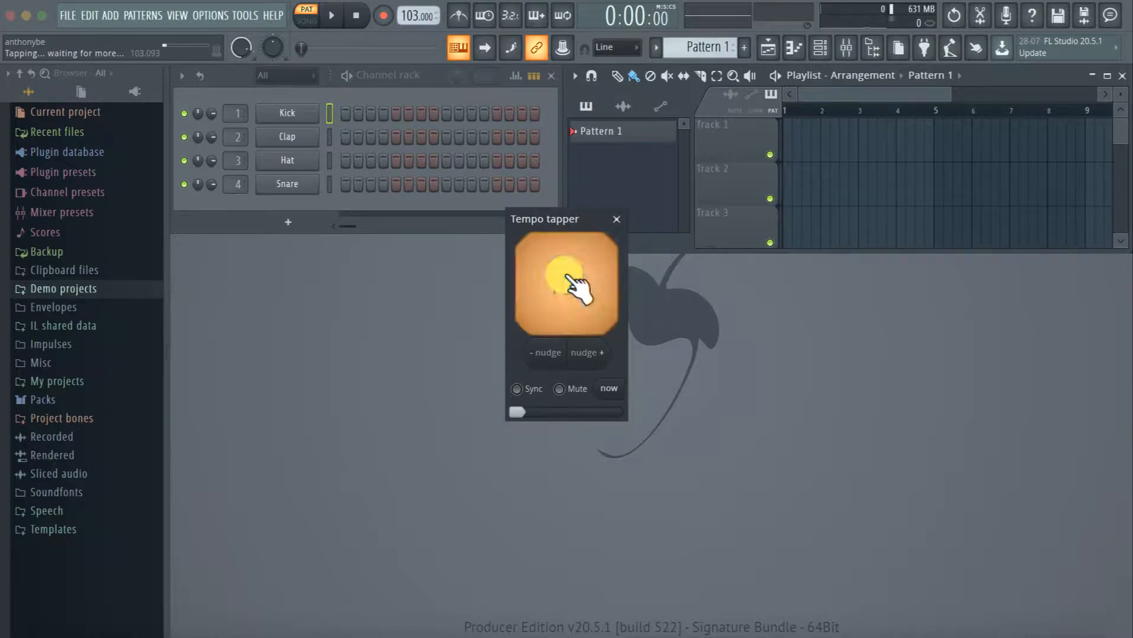
{"action": "left_click", "coordinate": [570, 279]}
{"action": "left_click", "coordinate": [570, 279]}
{"action": "left_click", "coordinate": [570, 279]}
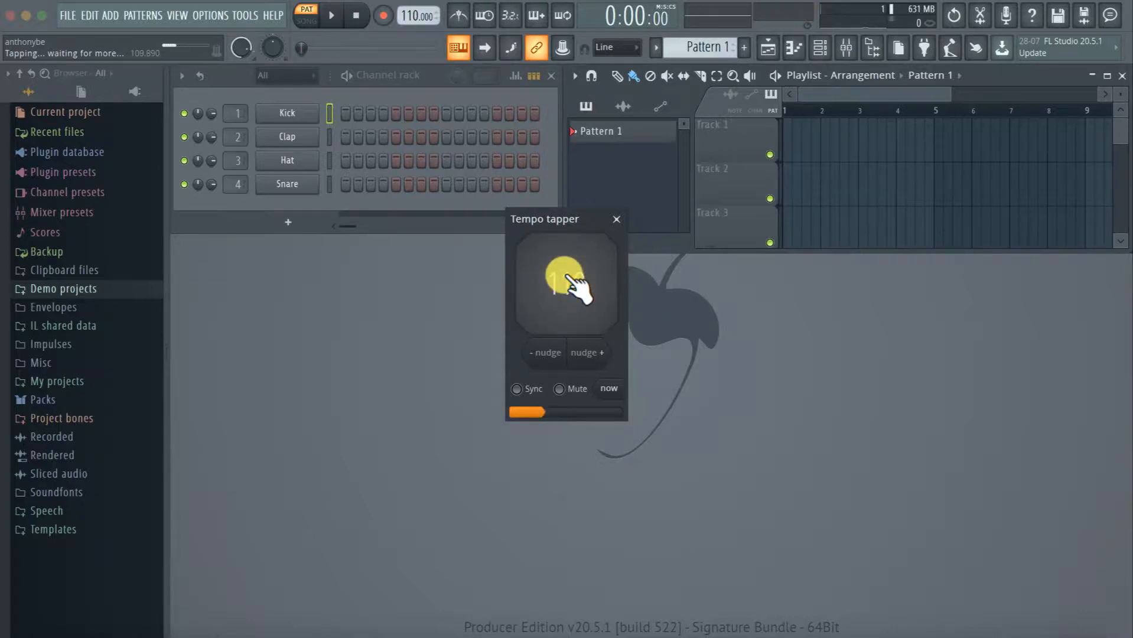
{"action": "left_click", "coordinate": [570, 279]}
{"action": "left_click", "coordinate": [569, 278]}
{"action": "left_click", "coordinate": [569, 277]}
{"action": "left_click", "coordinate": [569, 278]}
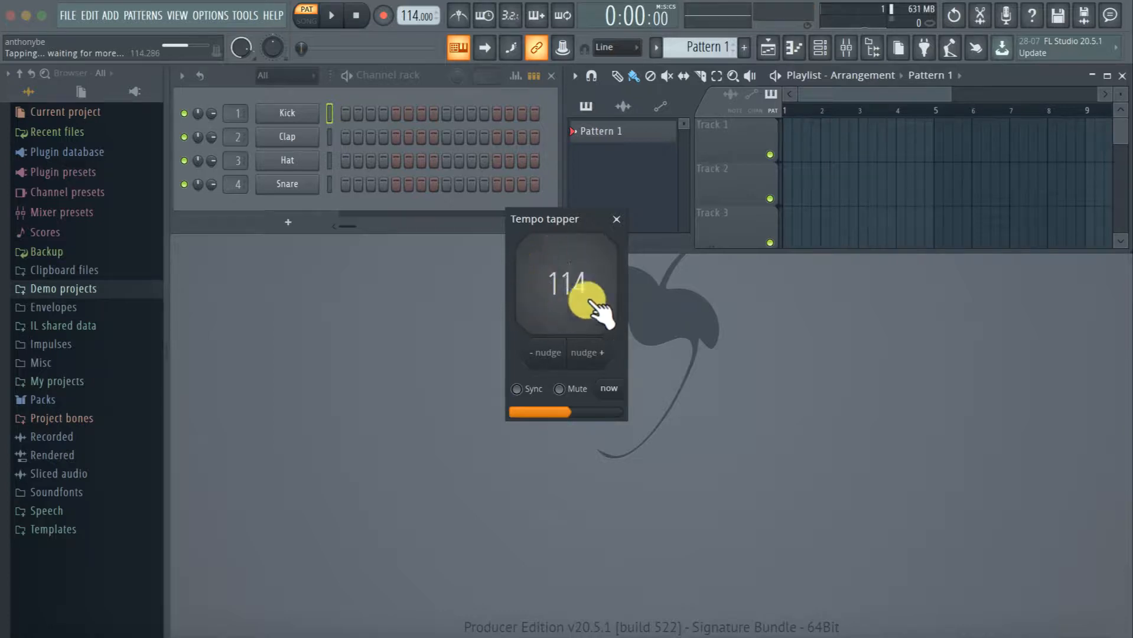
{"action": "left_click", "coordinate": [581, 265]}
{"action": "left_click", "coordinate": [581, 261]}
{"action": "left_click", "coordinate": [582, 261]}
{"action": "left_click", "coordinate": [581, 261]}
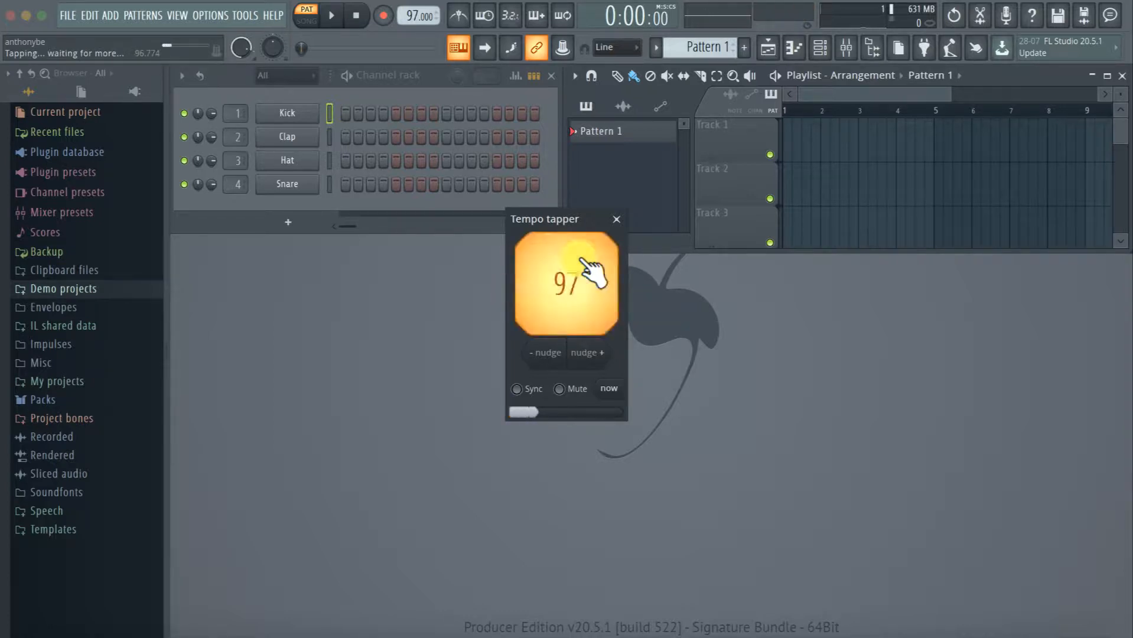
{"action": "left_click", "coordinate": [582, 261]}
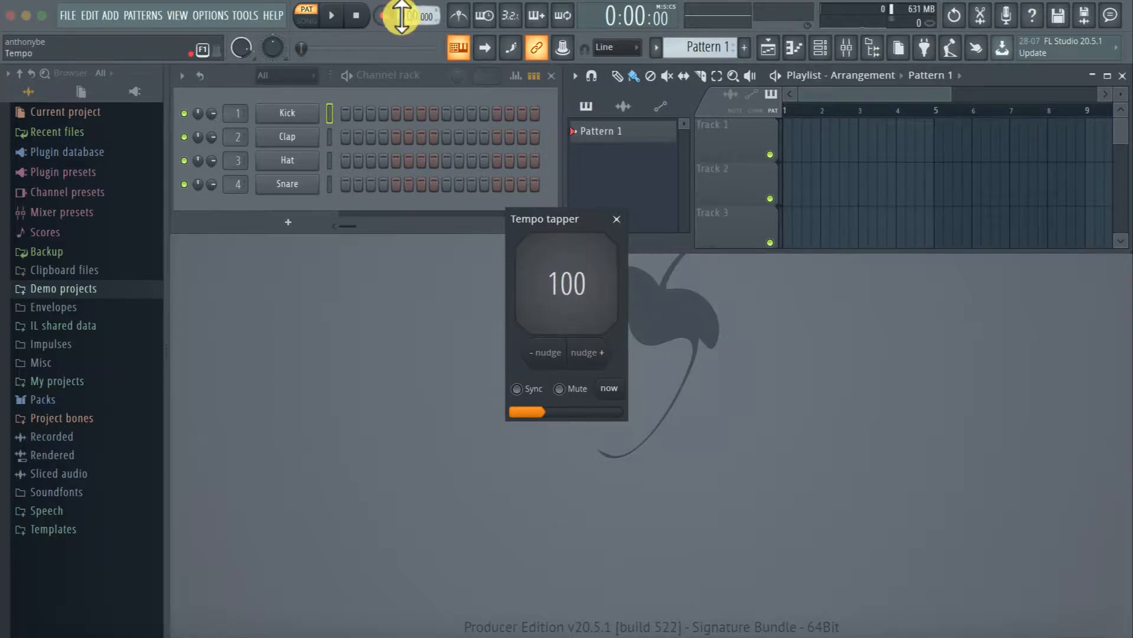
{"action": "left_click", "coordinate": [616, 219]}
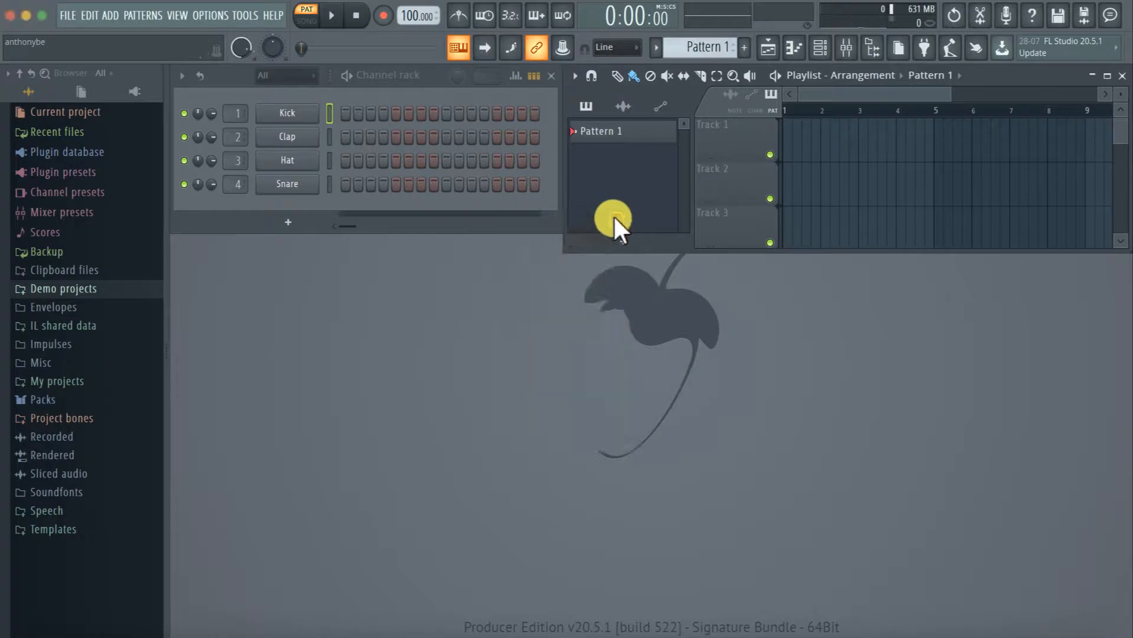
Preview the samples of the Kick, Clap, Hat and Snare channels in their channel settings and close them
{"action": "left_click", "coordinate": [376, 82]}
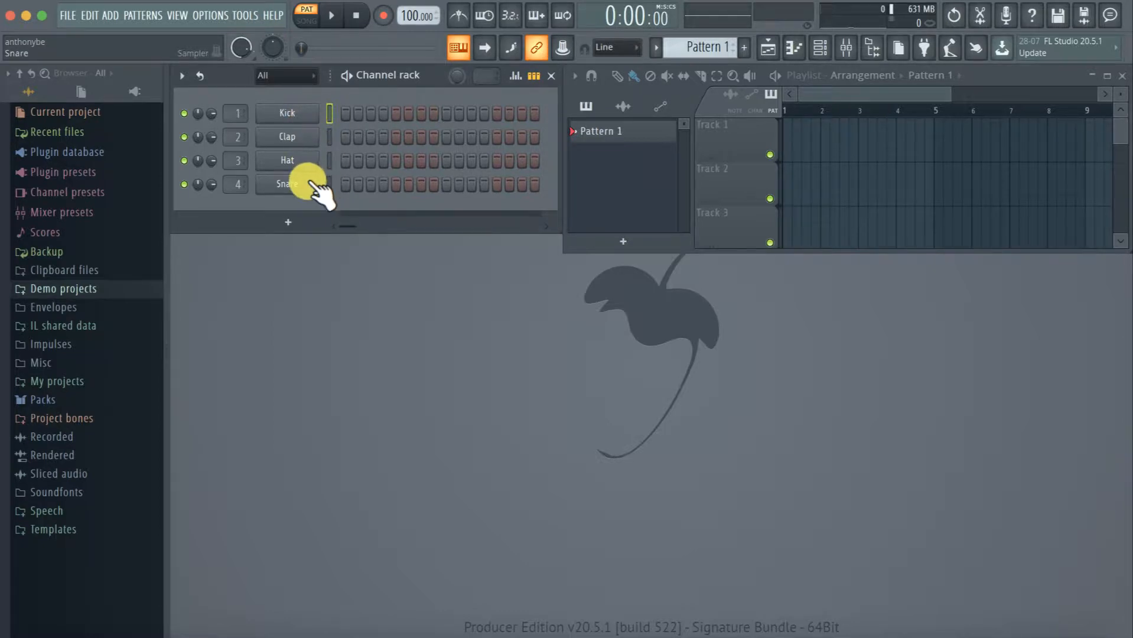
{"action": "left_click", "coordinate": [284, 115]}
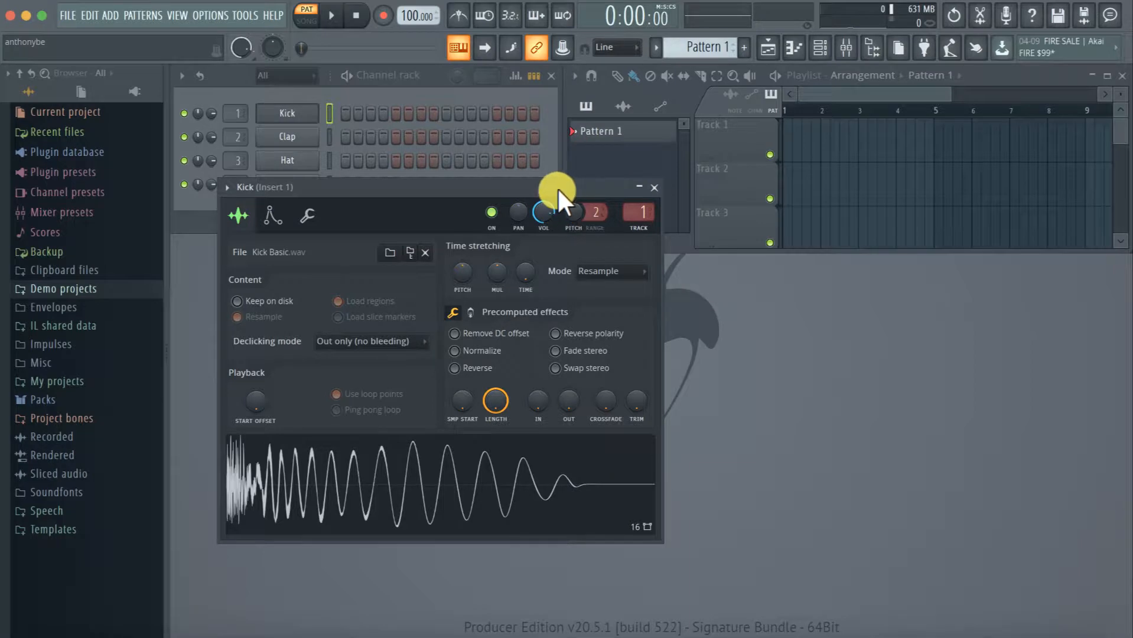
{"action": "left_click_drag", "start_coordinate": [556, 188], "coordinate": [650, 176]}
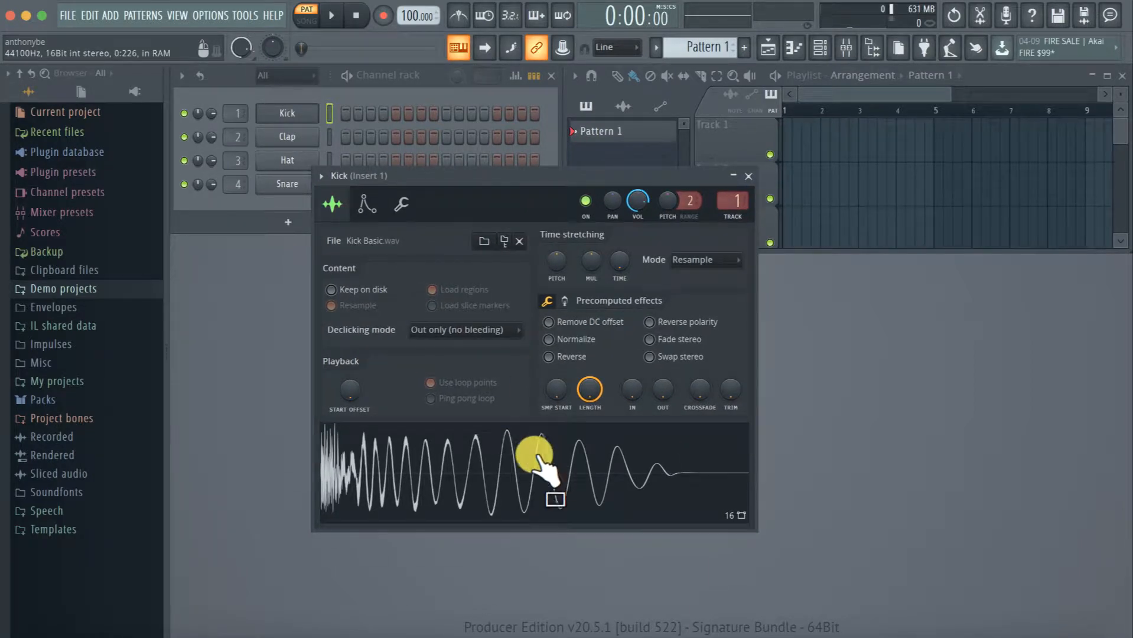
{"action": "left_click", "coordinate": [296, 137]}
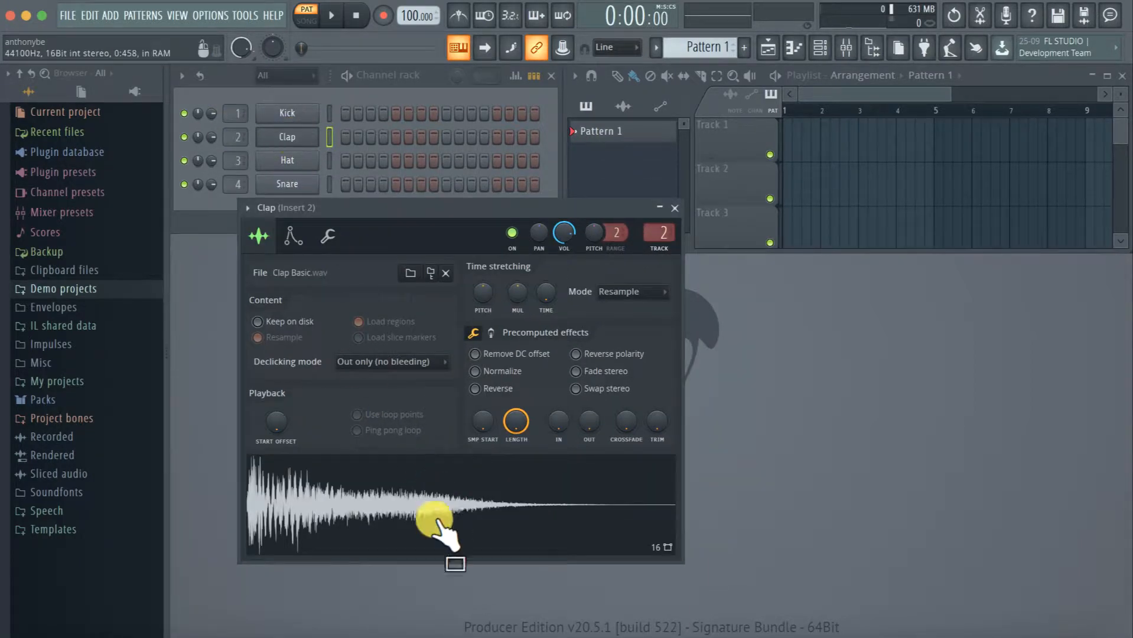
{"action": "left_click", "coordinate": [477, 505]}
{"action": "left_click", "coordinate": [287, 161]}
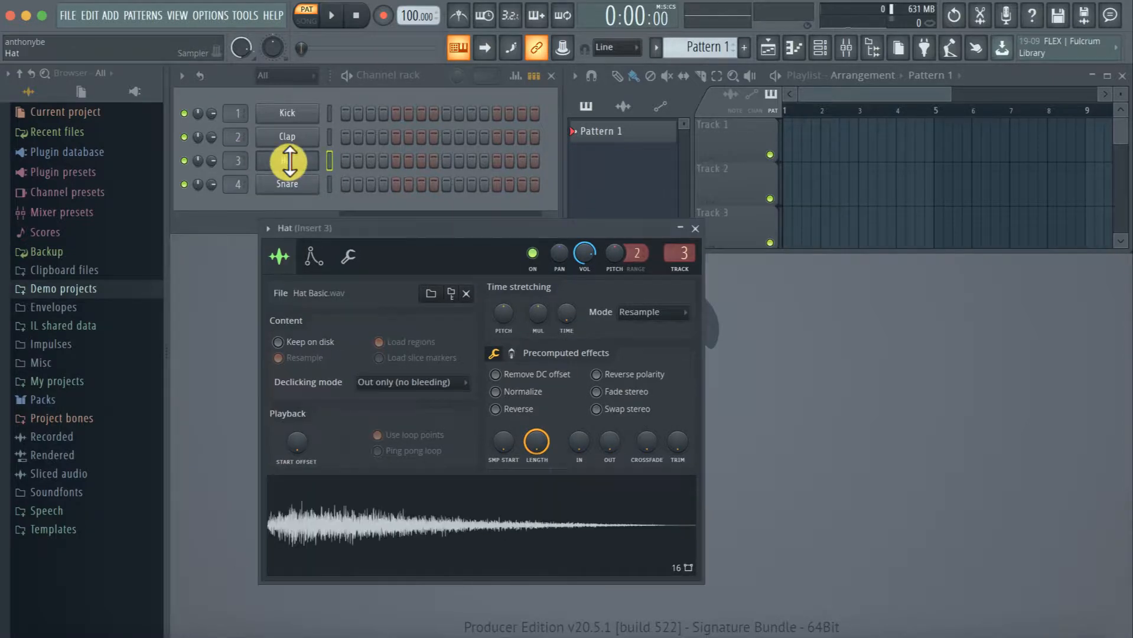
{"action": "left_click", "coordinate": [424, 508]}
{"action": "left_click", "coordinate": [296, 183]}
{"action": "left_click", "coordinate": [394, 535]}
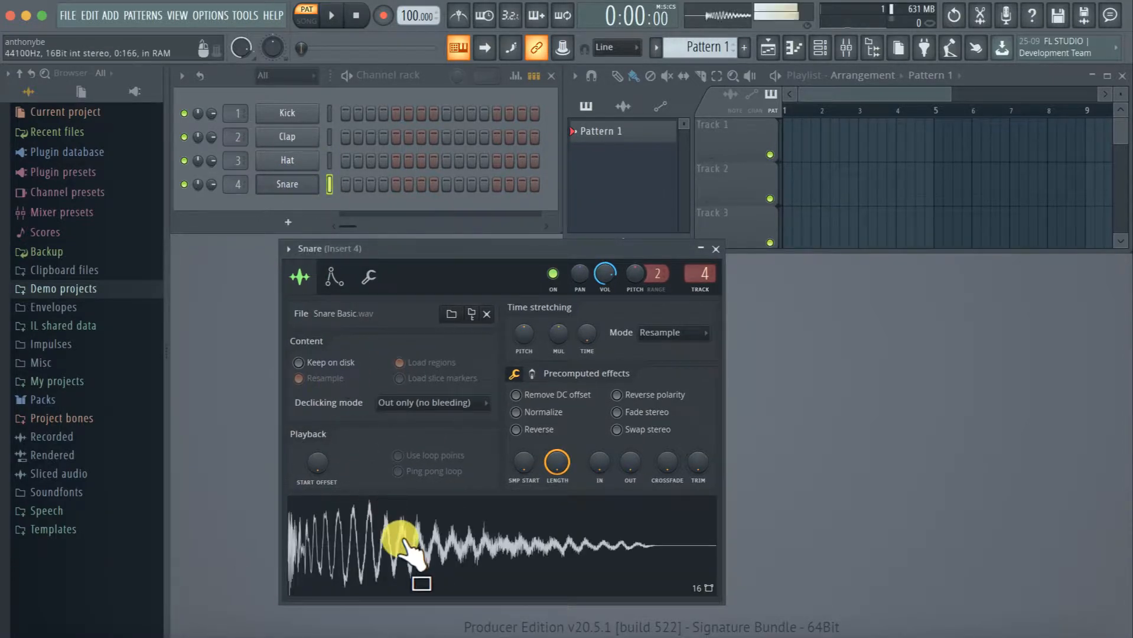
{"action": "left_click", "coordinate": [292, 111]}
{"action": "left_click", "coordinate": [491, 466]}
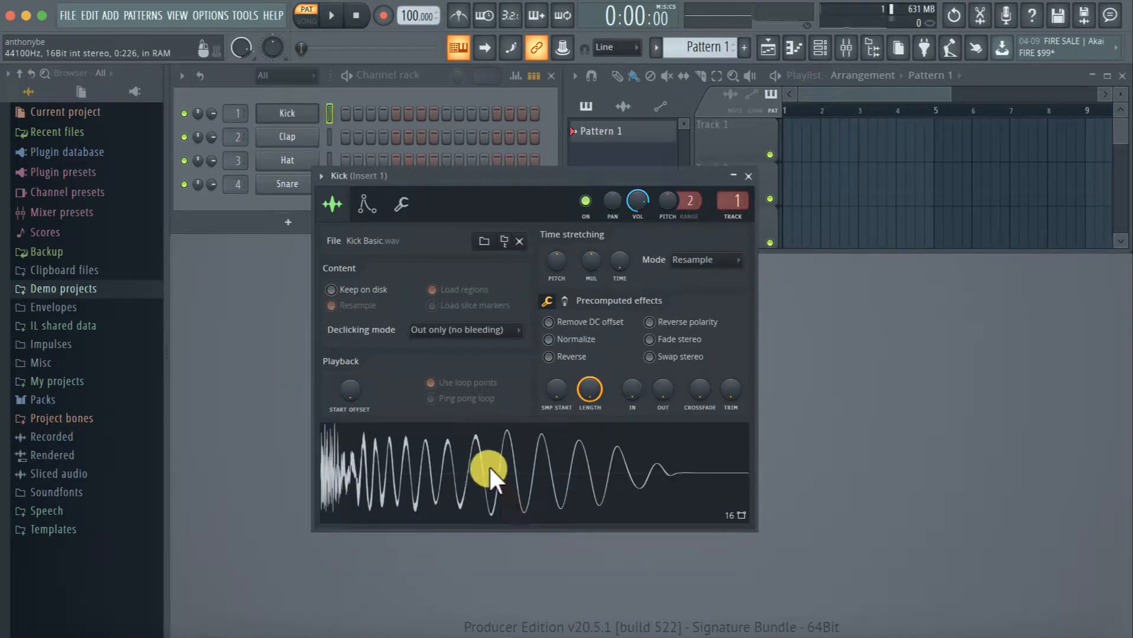
{"action": "left_click", "coordinate": [749, 176]}
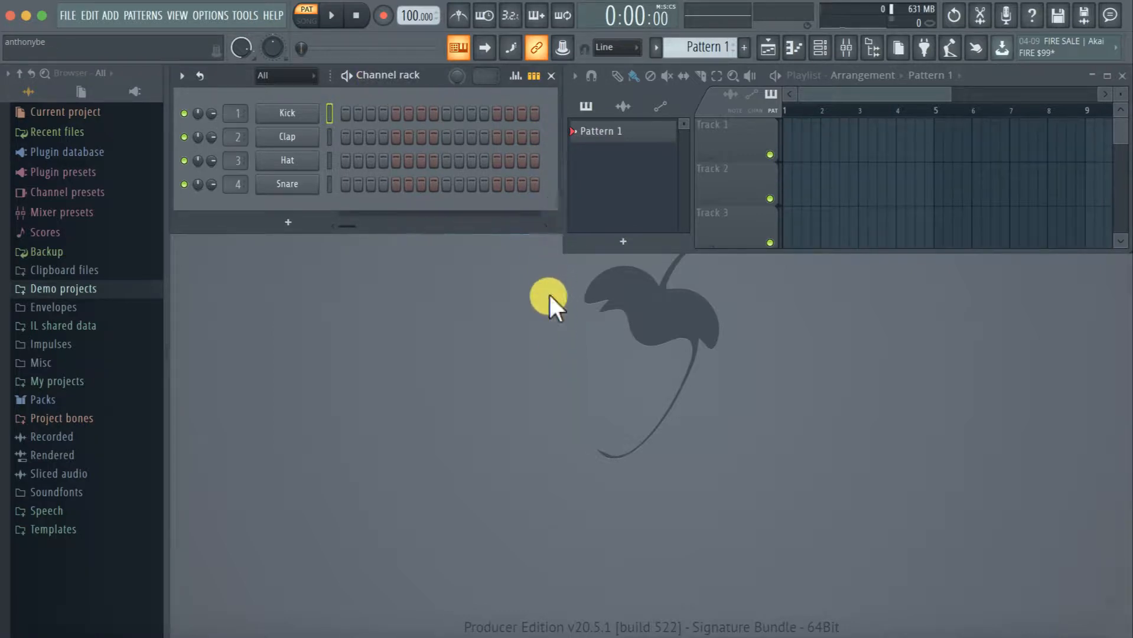
Program Kick hits on steps 1, 5, 9 and 13 and Clap hits on steps 5 and 13 of Pattern 1
{"action": "left_click", "coordinate": [343, 110]}
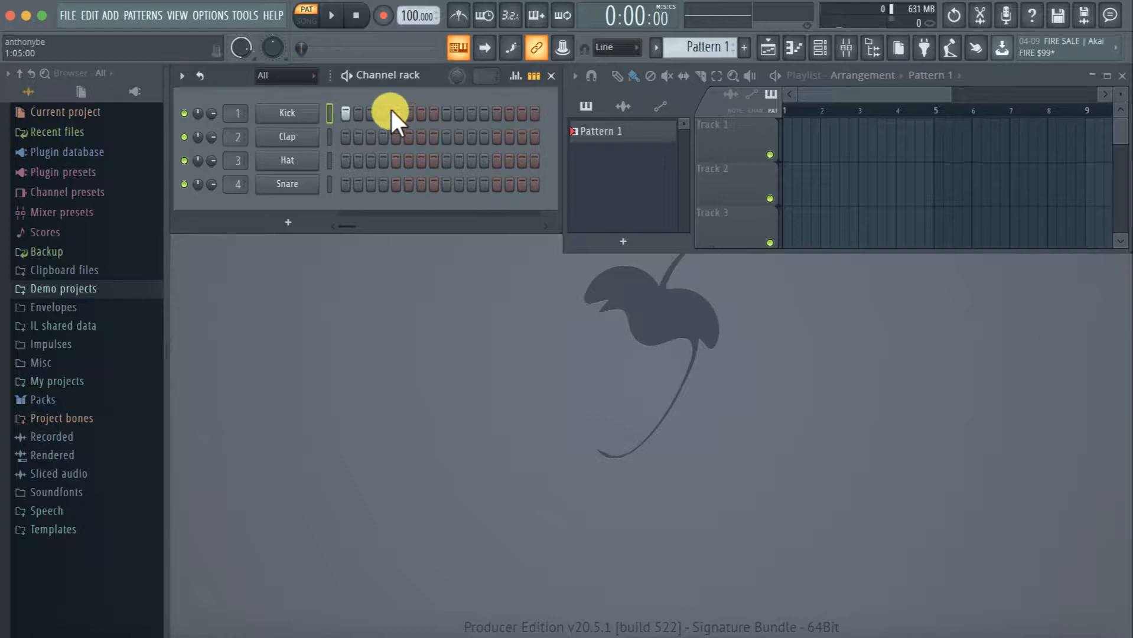
{"action": "left_click", "coordinate": [444, 111]}
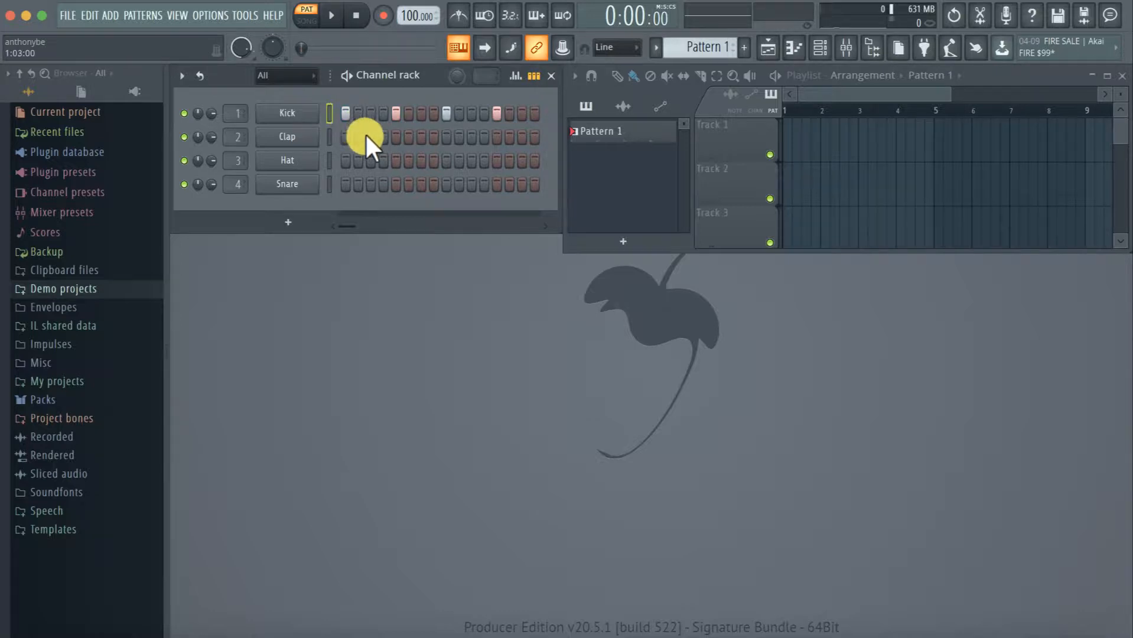
{"action": "left_click", "coordinate": [395, 137]}
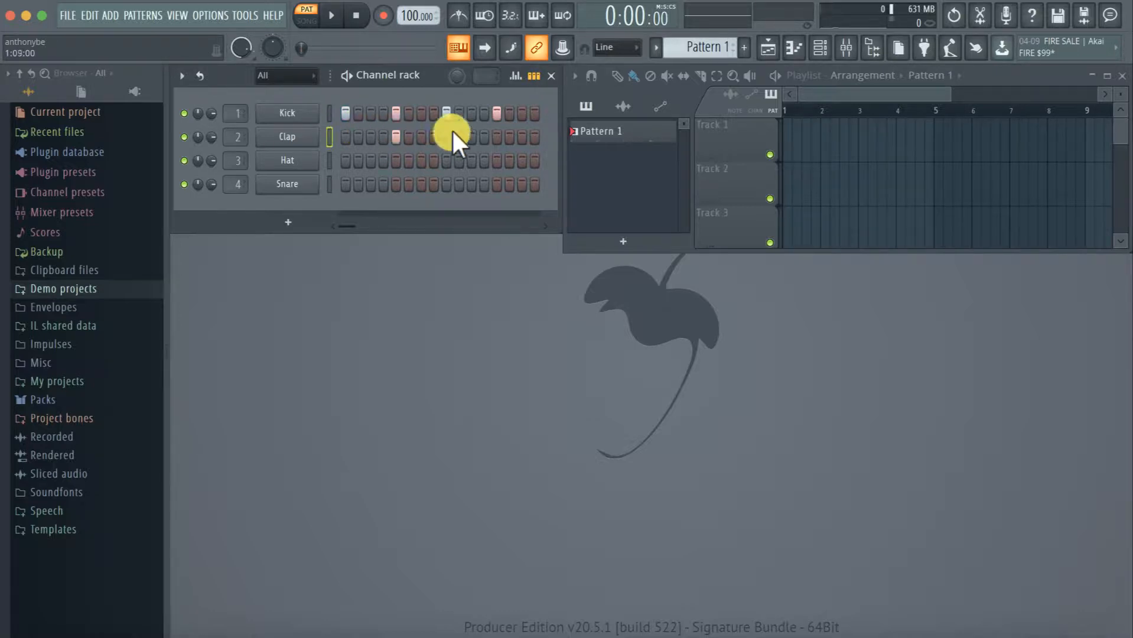
{"action": "left_click", "coordinate": [496, 137]}
Program Hat hits on steps 3, 7, 11 and 15 and Snare hits on steps 4, 6, 12 and 14
{"action": "left_click", "coordinate": [371, 160]}
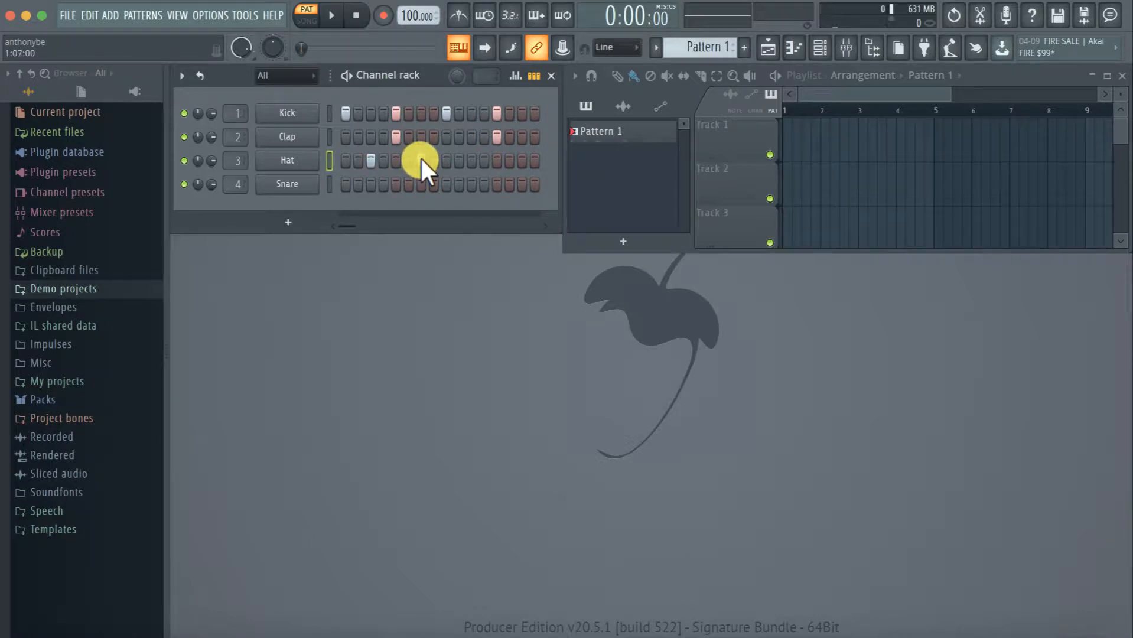
{"action": "left_click", "coordinate": [474, 160]}
{"action": "left_click", "coordinate": [520, 162]}
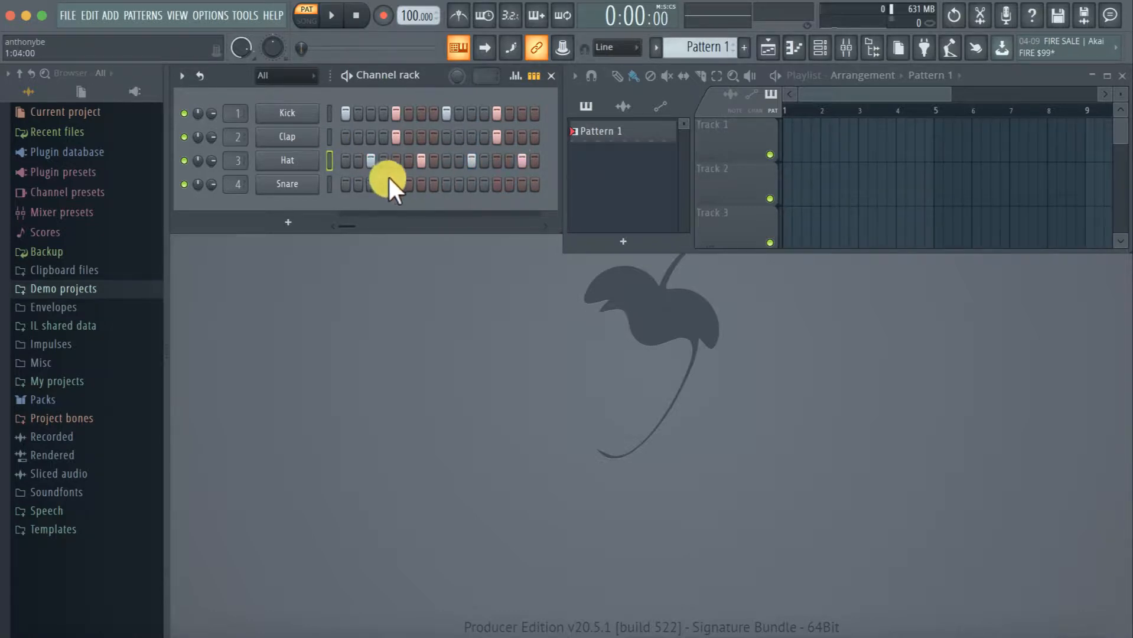
{"action": "left_click", "coordinate": [381, 182]}
{"action": "left_click", "coordinate": [511, 183]}
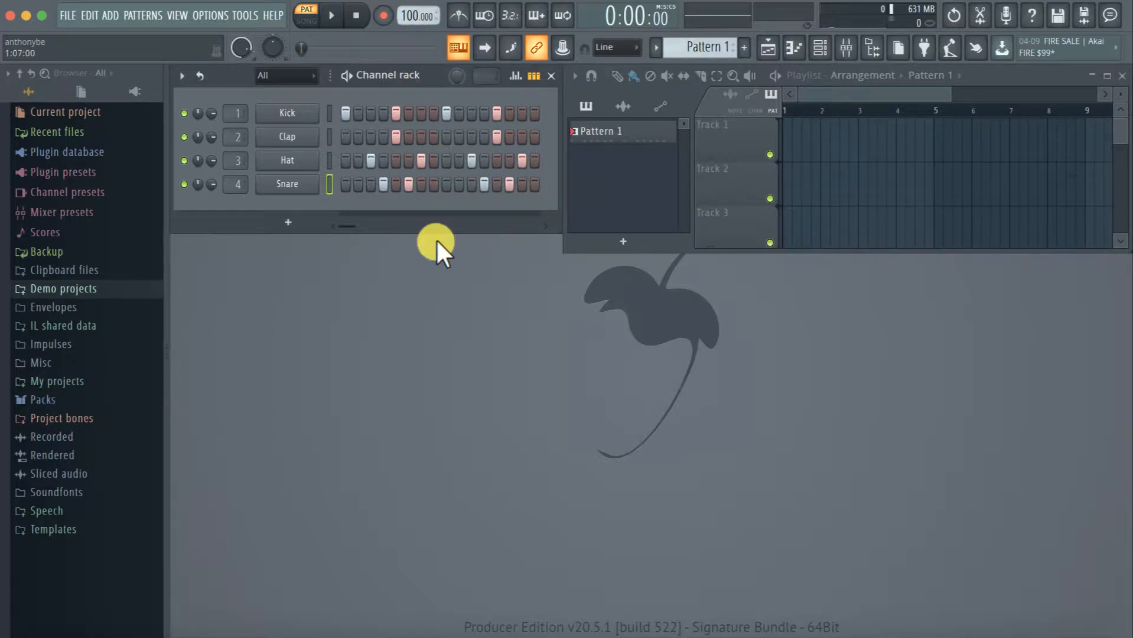
Play the programmed drum beat in Pattern 1 and stop playback
{"action": "key", "text": "space"}
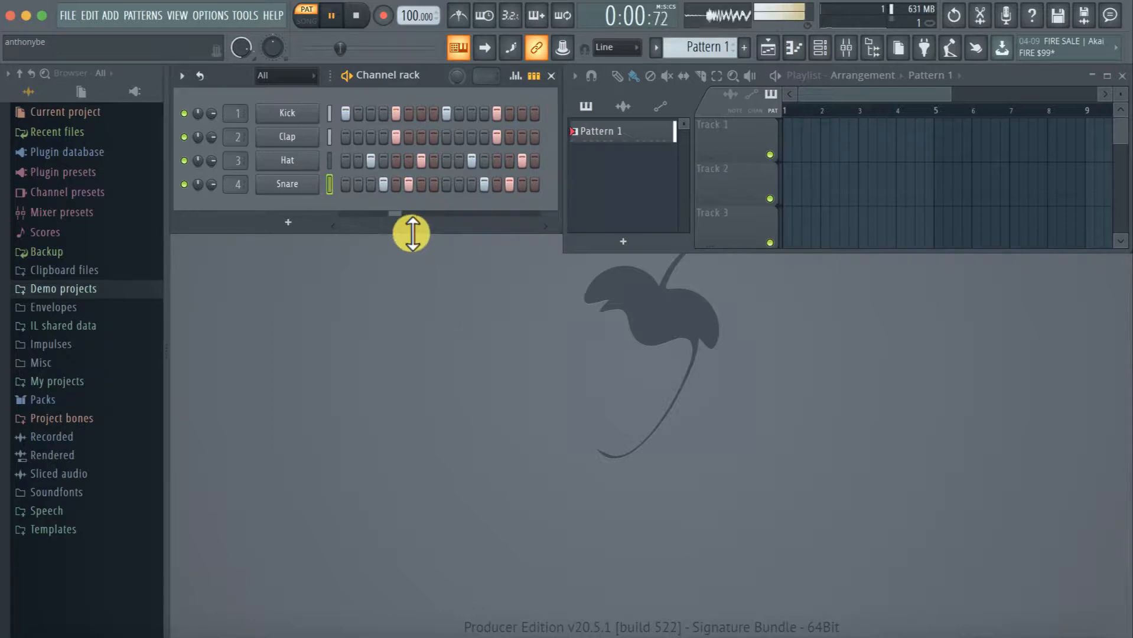
{"action": "key", "text": "space"}
{"action": "left_click", "coordinate": [383, 184]}
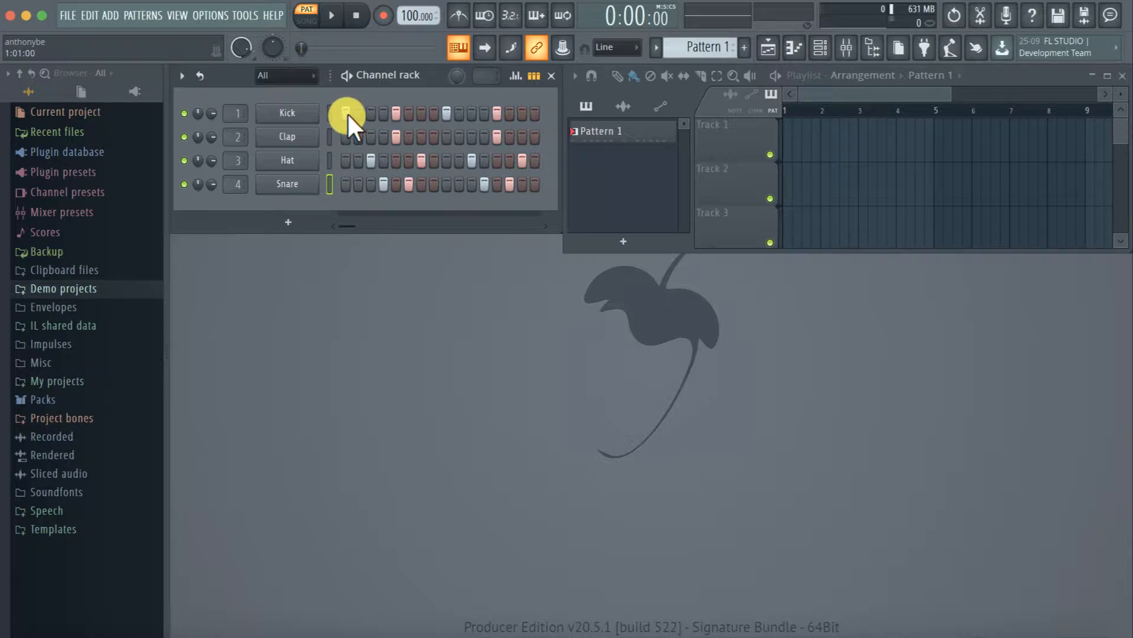
Clear all programmed hits from the Kick, Clap, Hat and Snare channels
{"action": "mouse_move", "coordinate": [346, 112]}
{"action": "left_mouse_down"}
{"action": "mouse_move", "coordinate": [504, 111]}
{"action": "mouse_move", "coordinate": [356, 137]}
{"action": "mouse_move", "coordinate": [498, 138]}
{"action": "mouse_move", "coordinate": [400, 156]}
{"action": "mouse_move", "coordinate": [586, 156]}
{"action": "mouse_move", "coordinate": [518, 181]}
{"action": "mouse_move", "coordinate": [346, 179]}
{"action": "left_mouse_up"}
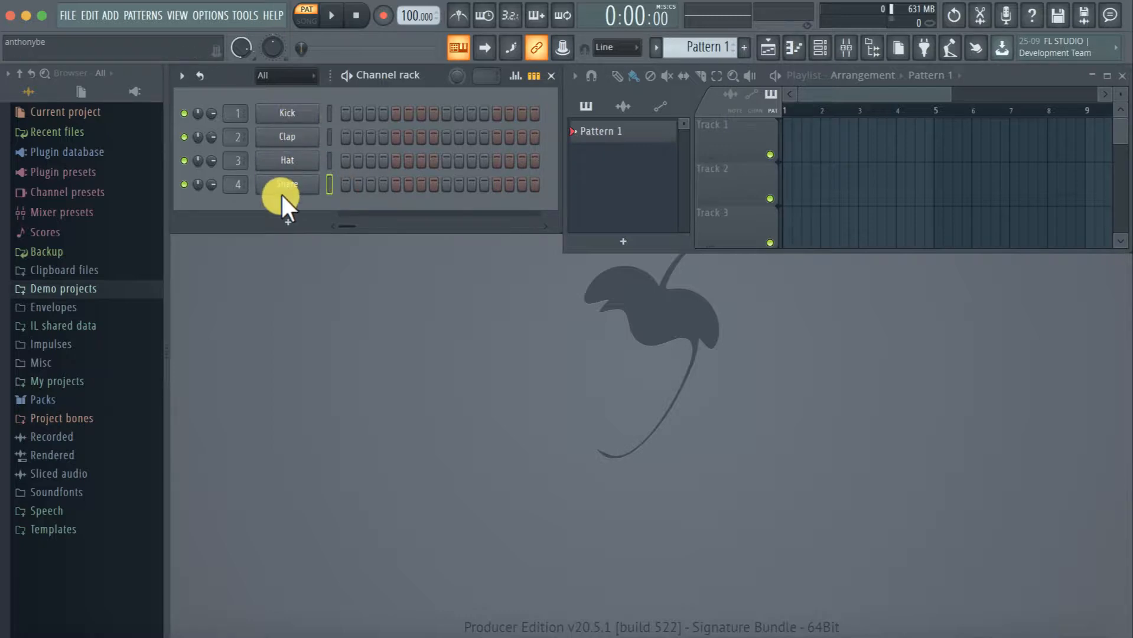
{"action": "left_click", "coordinate": [289, 221]}
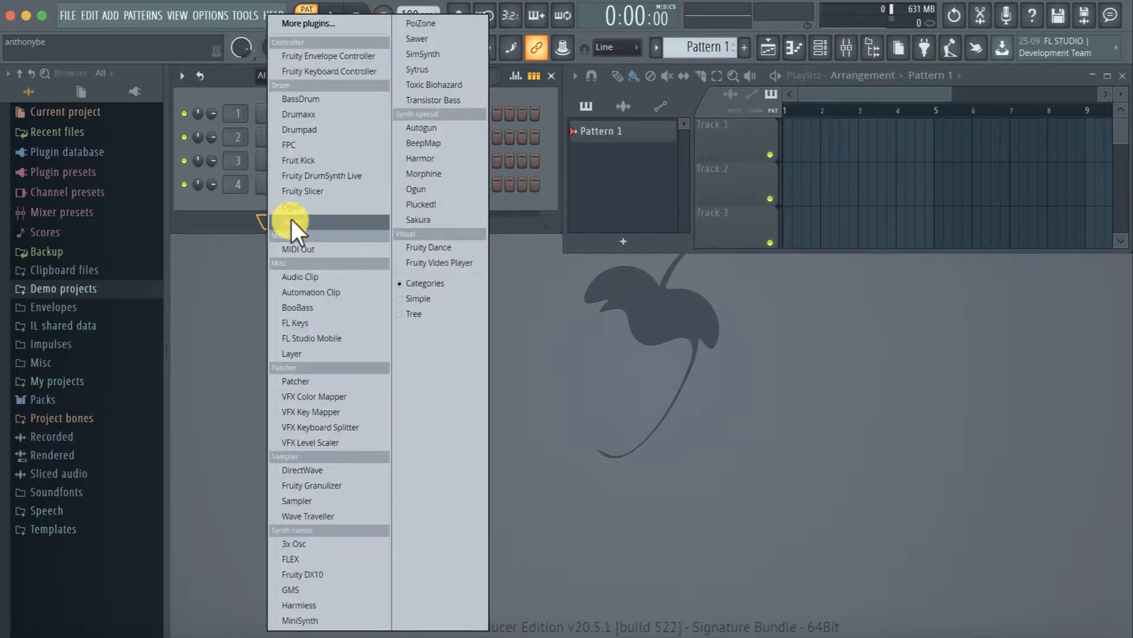
{"action": "left_click", "coordinate": [253, 301]}
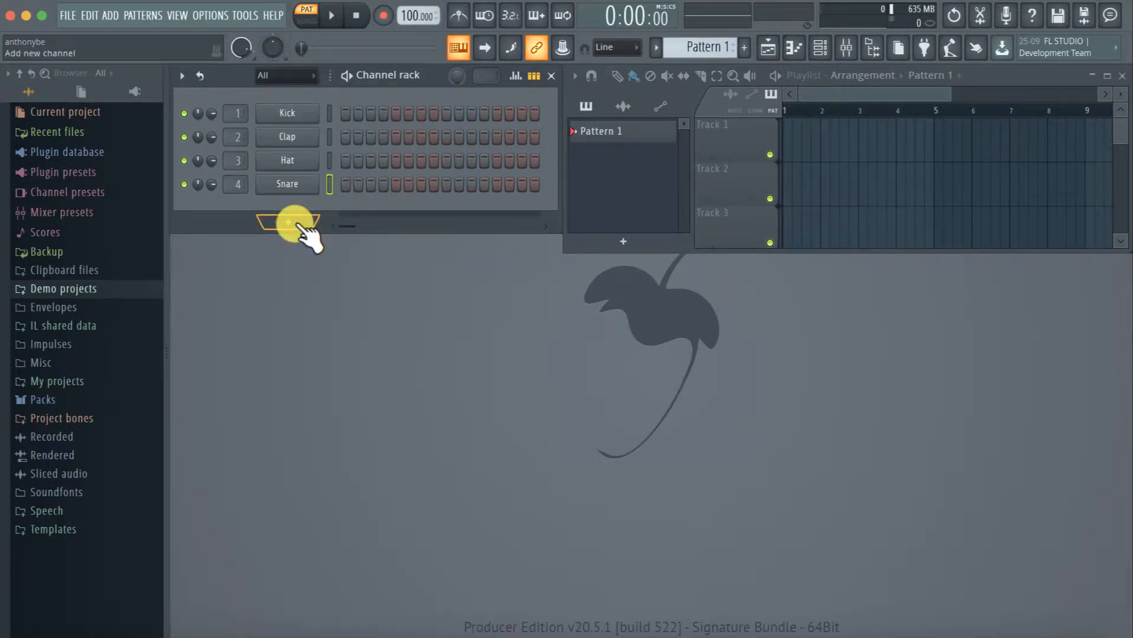
Try Kick hits on steps 1, 5, 9 and 13 with Clap hits on steps 3 and 11, and clear them again
{"action": "left_click", "coordinate": [346, 112]}
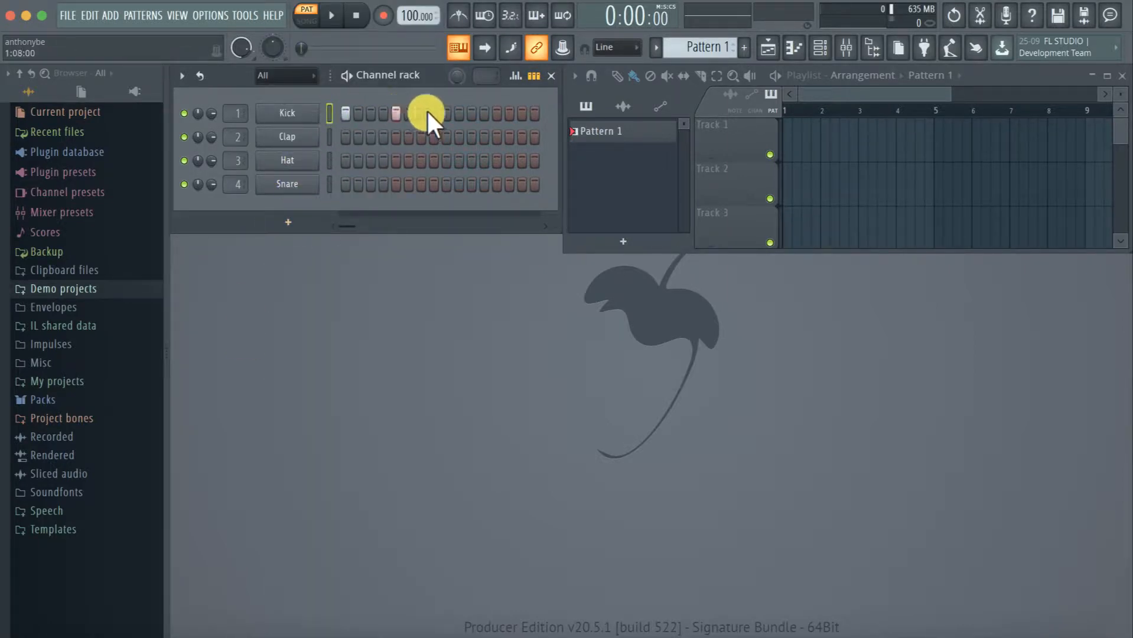
{"action": "left_click", "coordinate": [495, 113]}
{"action": "left_click", "coordinate": [371, 137]}
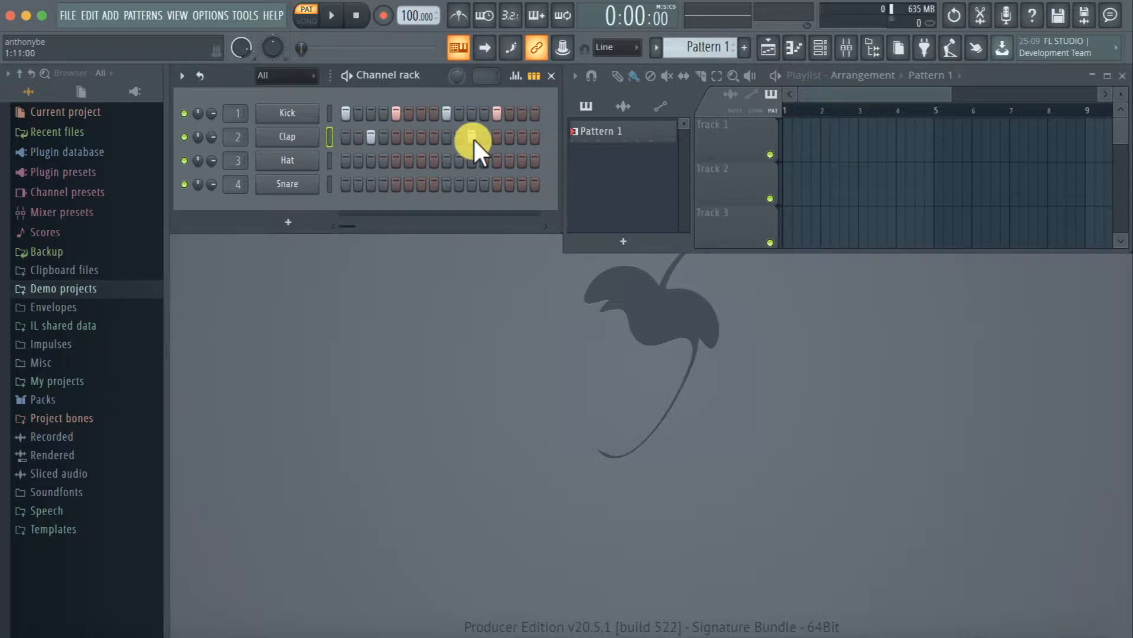
{"action": "mouse_move", "coordinate": [474, 138]}
{"action": "left_mouse_down"}
{"action": "mouse_move", "coordinate": [345, 140]}
{"action": "mouse_move", "coordinate": [510, 131]}
{"action": "mouse_move", "coordinate": [253, 113]}
{"action": "left_mouse_up"}
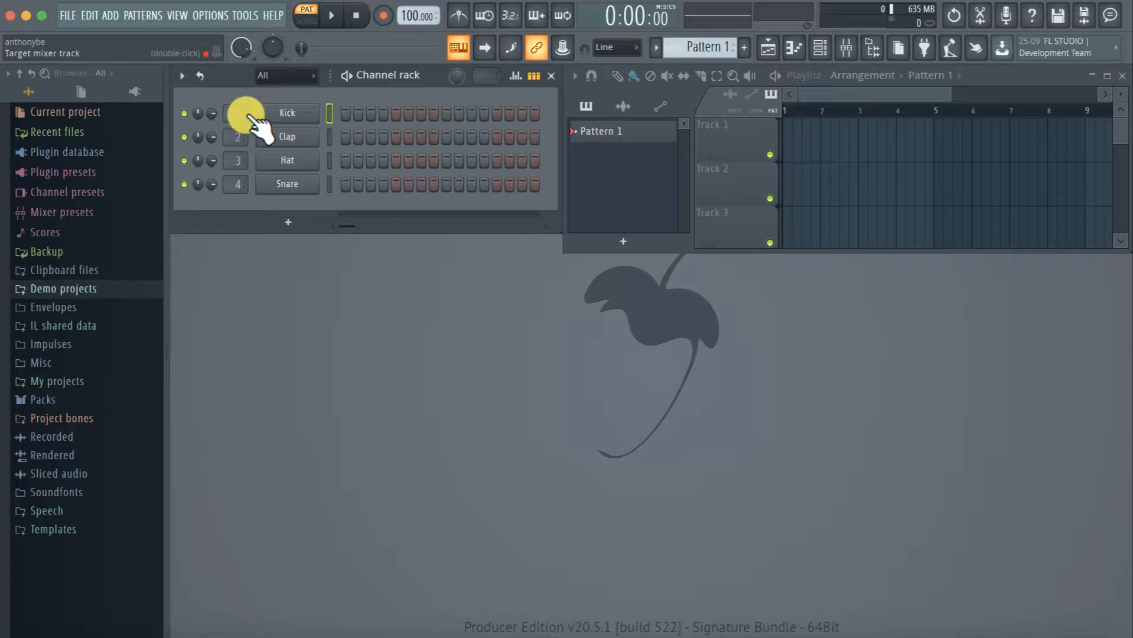
Add an FL Keys channel to the channel rack and close its plugin window
{"action": "left_click", "coordinate": [283, 222]}
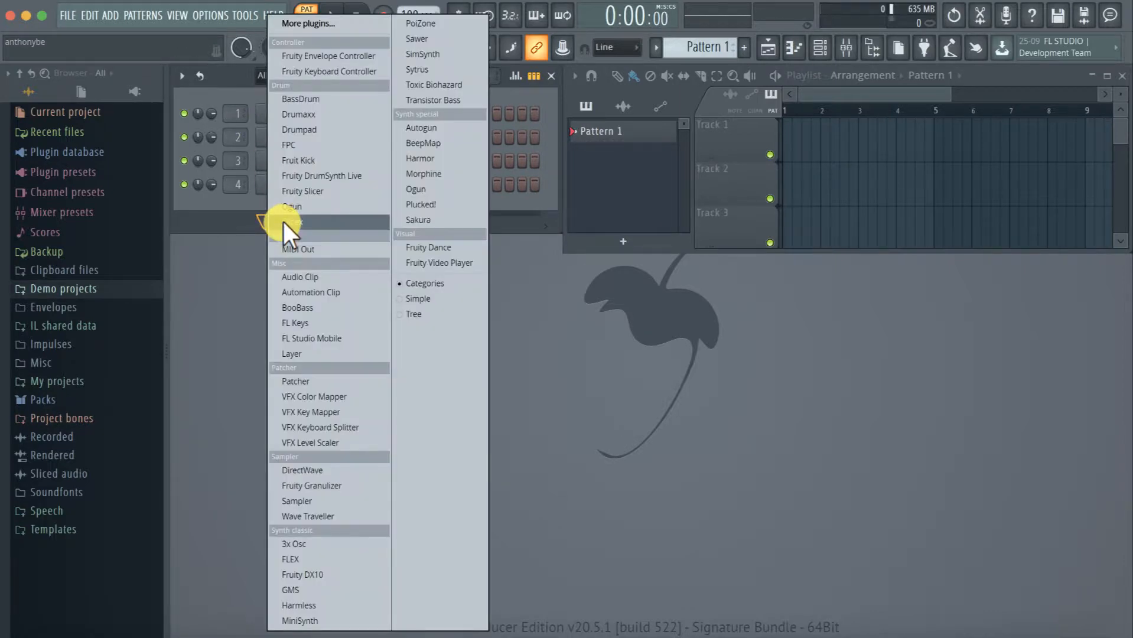
{"action": "left_click", "coordinate": [231, 277]}
{"action": "left_click", "coordinate": [281, 224]}
{"action": "left_click", "coordinate": [307, 322]}
{"action": "left_click", "coordinate": [568, 129]}
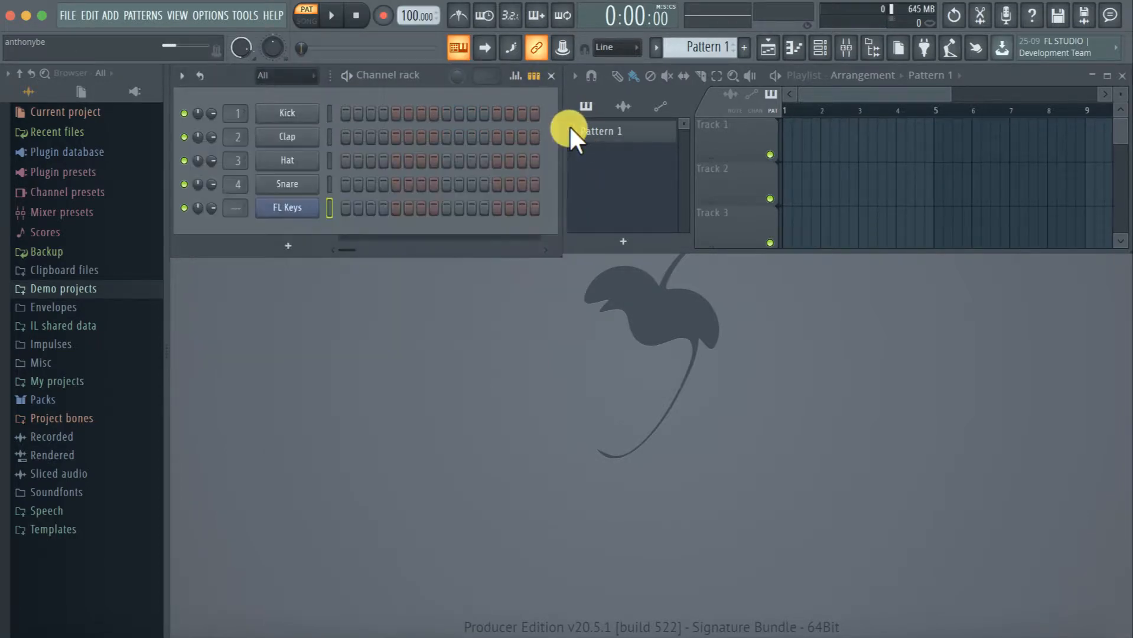
Program FL Keys hits on steps 1, 5, 9 and 13 and open the channel's piano roll
{"action": "left_click", "coordinate": [345, 207]}
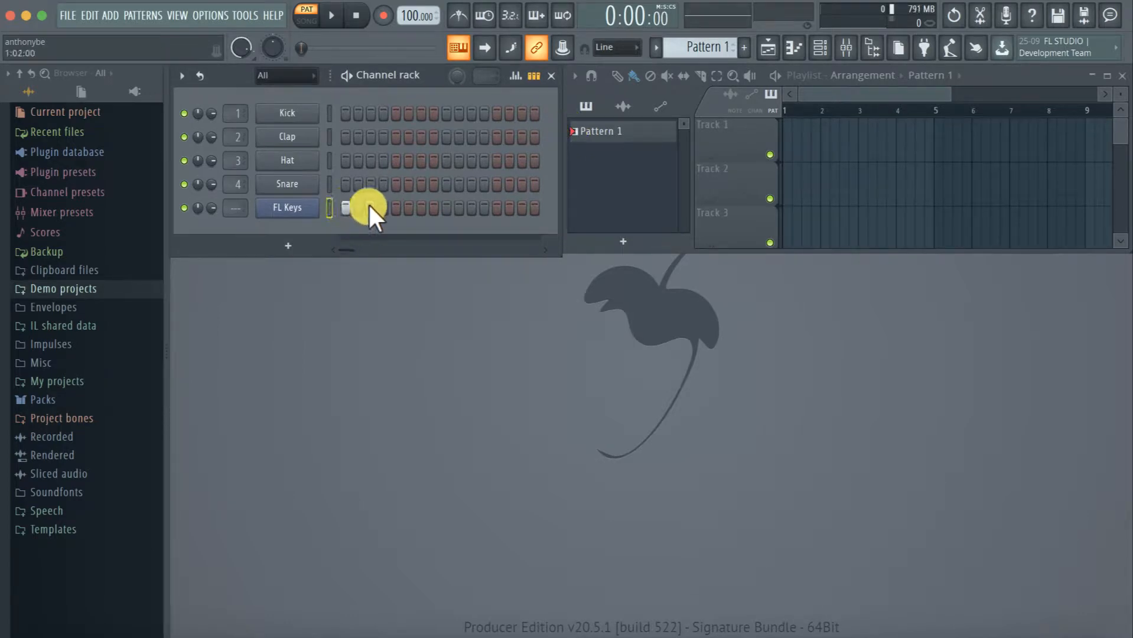
{"action": "left_click", "coordinate": [444, 209]}
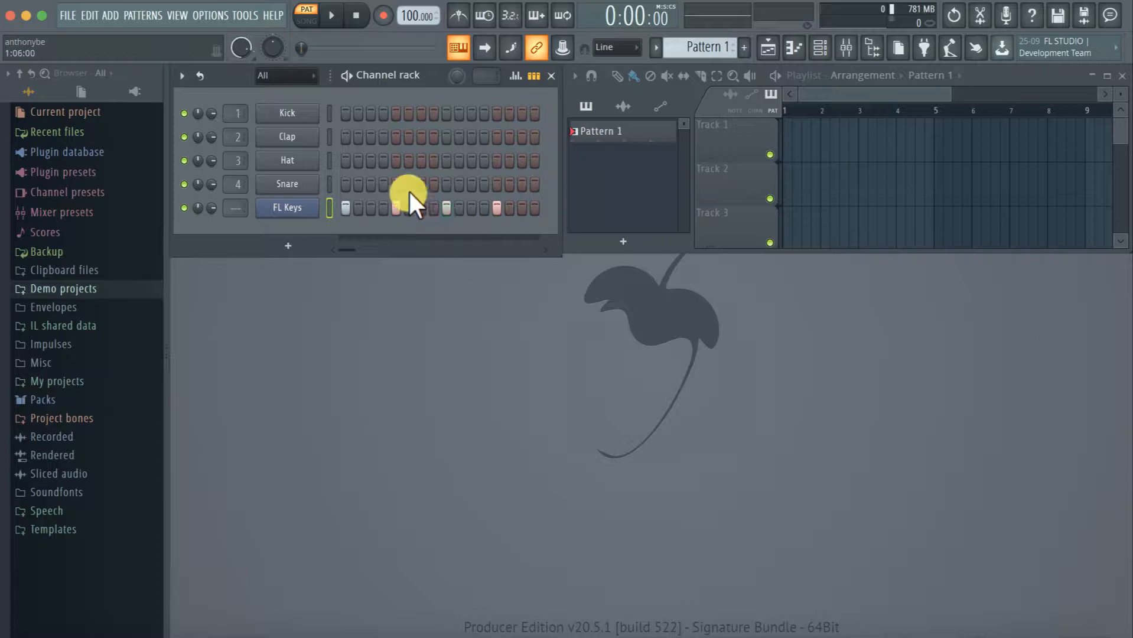
{"action": "right_click", "coordinate": [298, 207]}
{"action": "left_click", "coordinate": [339, 207]}
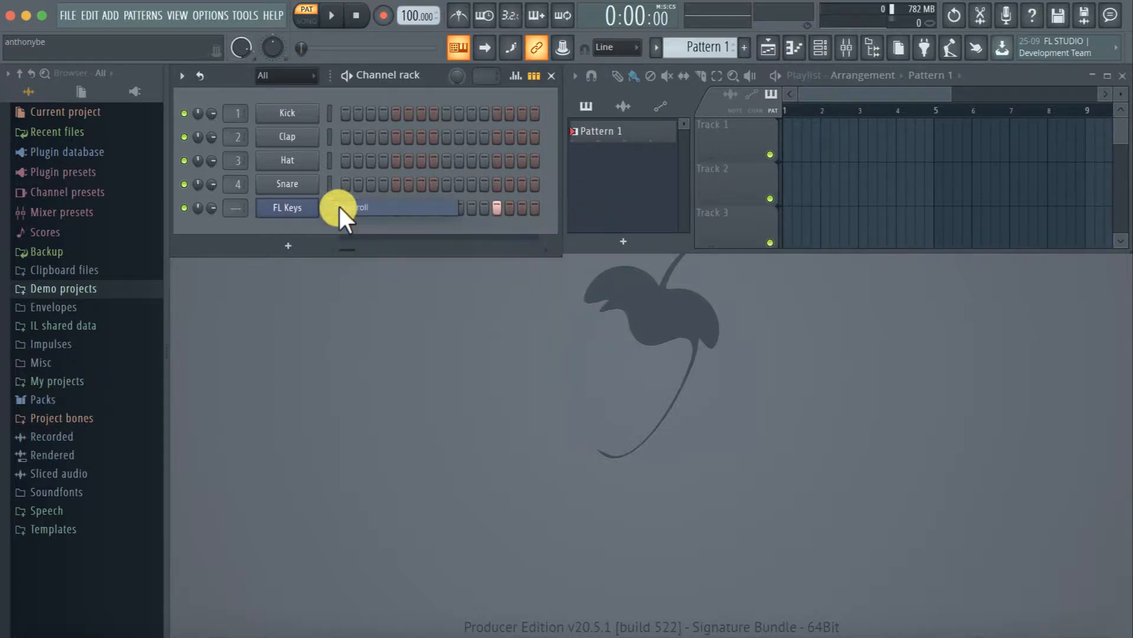
Play the FL Keys notes in Pattern 1, stop playback and close the piano roll
{"action": "key", "text": "space"}
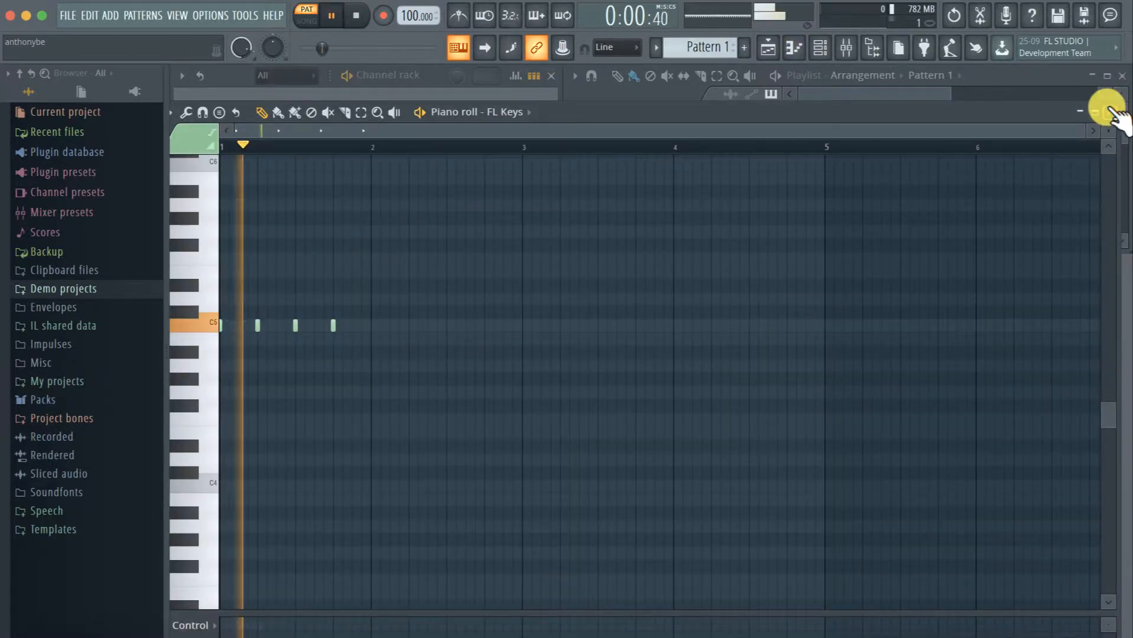
{"action": "key", "text": "space"}
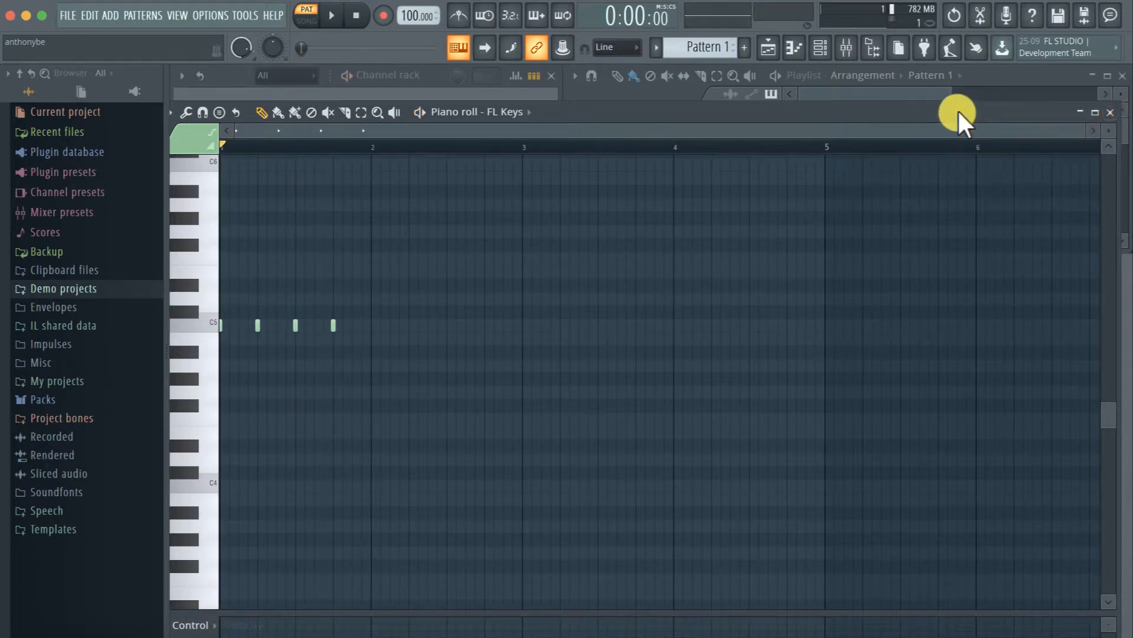
{"action": "left_click", "coordinate": [1109, 114]}
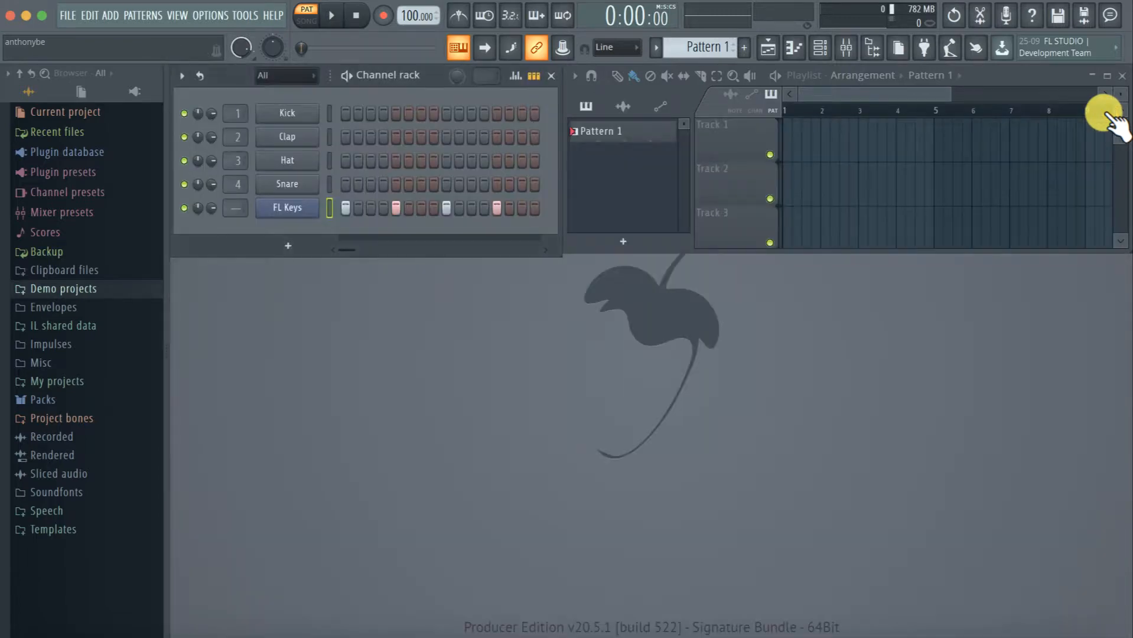
Reopen the FL Keys piano roll and examine its notes against the keyboard's octaves and the bar timeline
{"action": "right_click", "coordinate": [308, 208]}
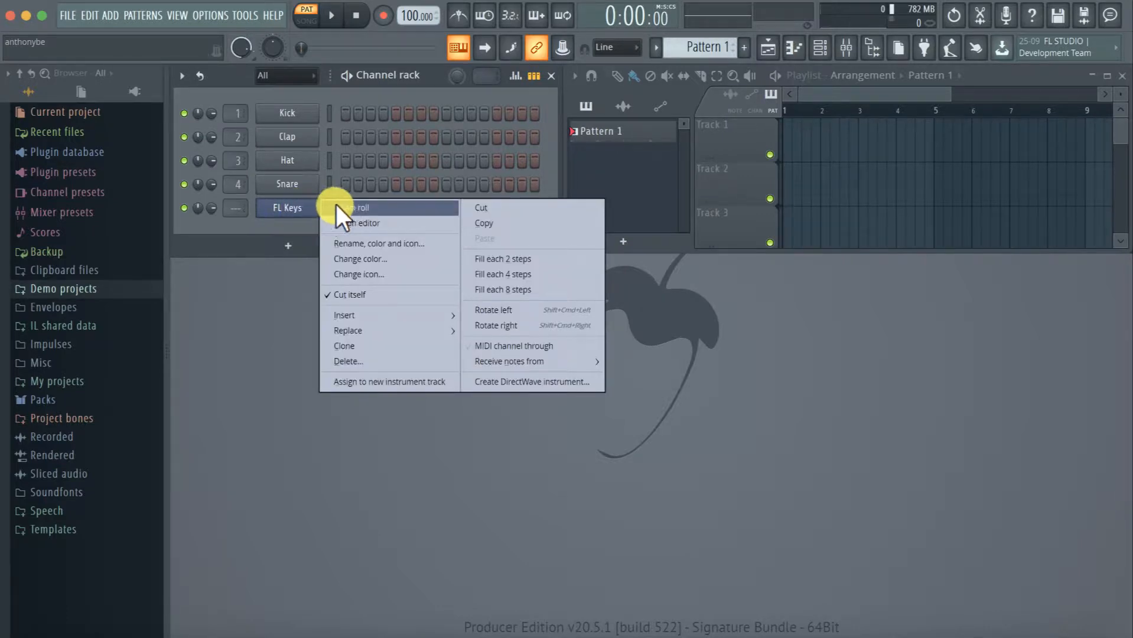
{"action": "left_click", "coordinate": [357, 207]}
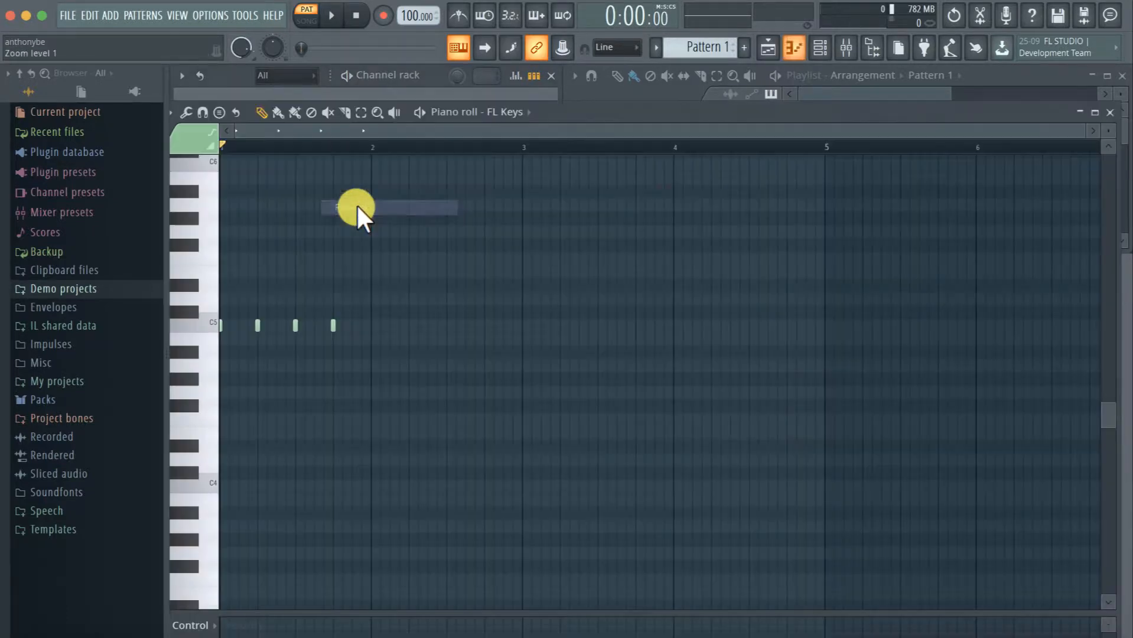
{"action": "scroll", "coordinate": [205, 316], "scroll_direction": "up", "scroll_amount": 3}
{"action": "scroll", "coordinate": [203, 310], "scroll_direction": "up", "scroll_amount": 2}
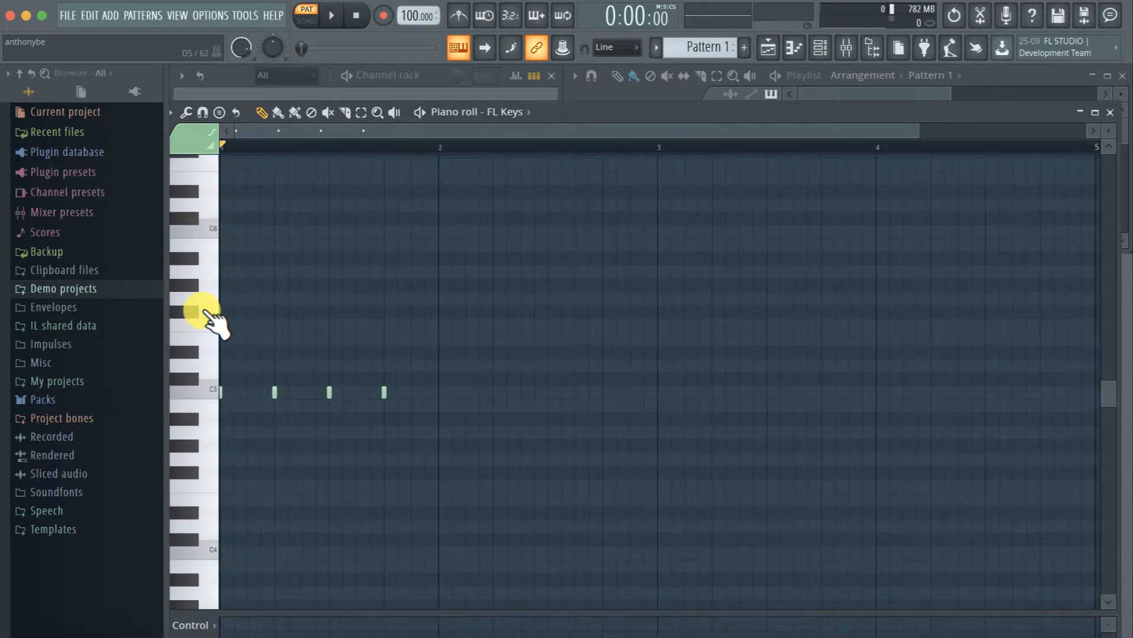
{"action": "scroll", "coordinate": [232, 343], "scroll_direction": "up", "scroll_amount": 4}
{"action": "scroll", "coordinate": [233, 349], "scroll_direction": "down", "scroll_amount": 10}
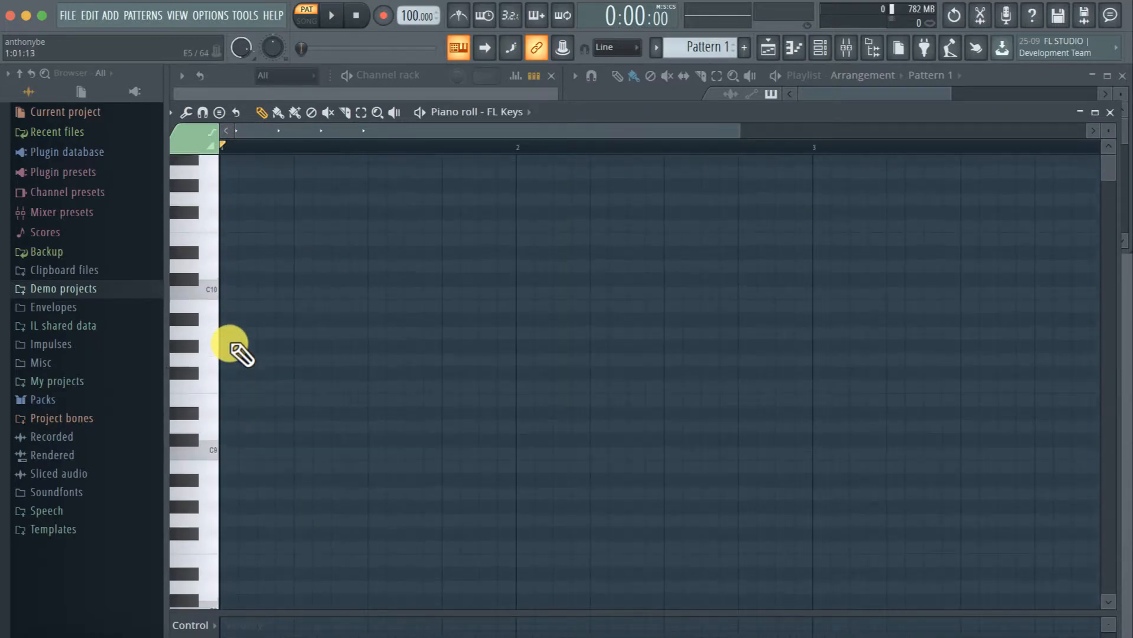
{"action": "scroll", "coordinate": [205, 316], "scroll_direction": "up", "scroll_amount": 8}
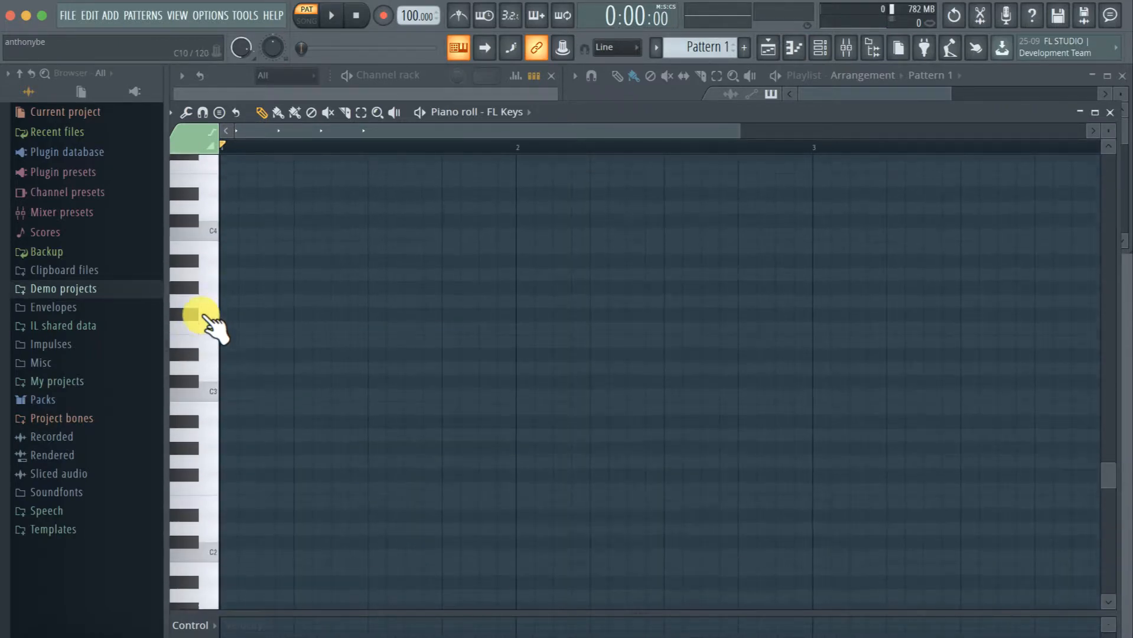
{"action": "scroll", "coordinate": [267, 440], "scroll_direction": "up", "scroll_amount": 2}
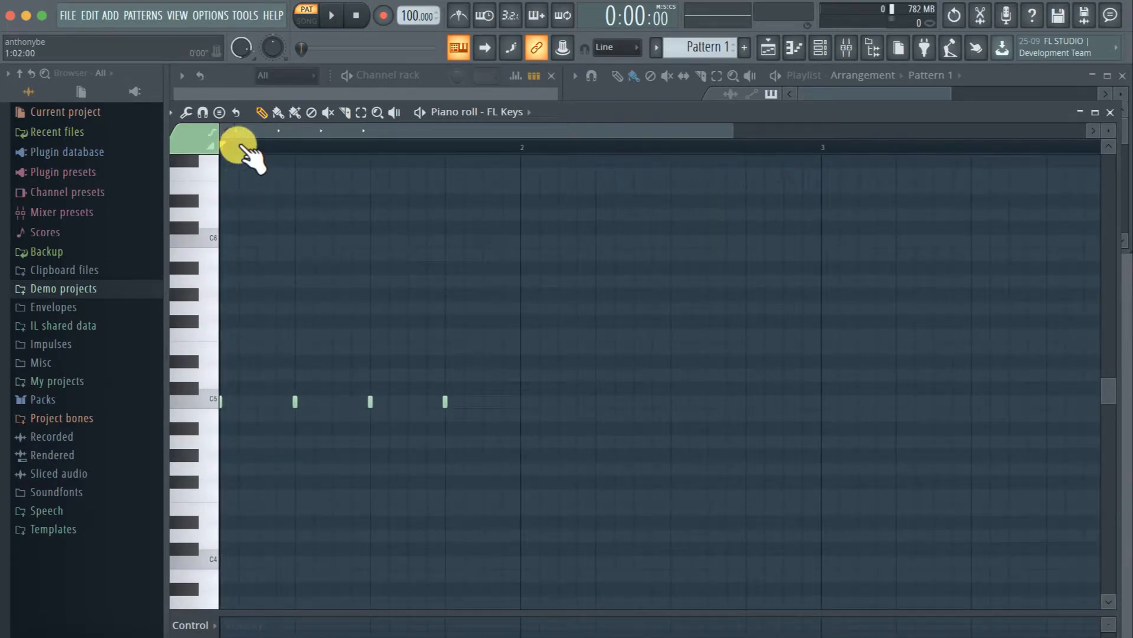
{"action": "left_click_drag", "start_coordinate": [240, 148], "coordinate": [218, 156]}
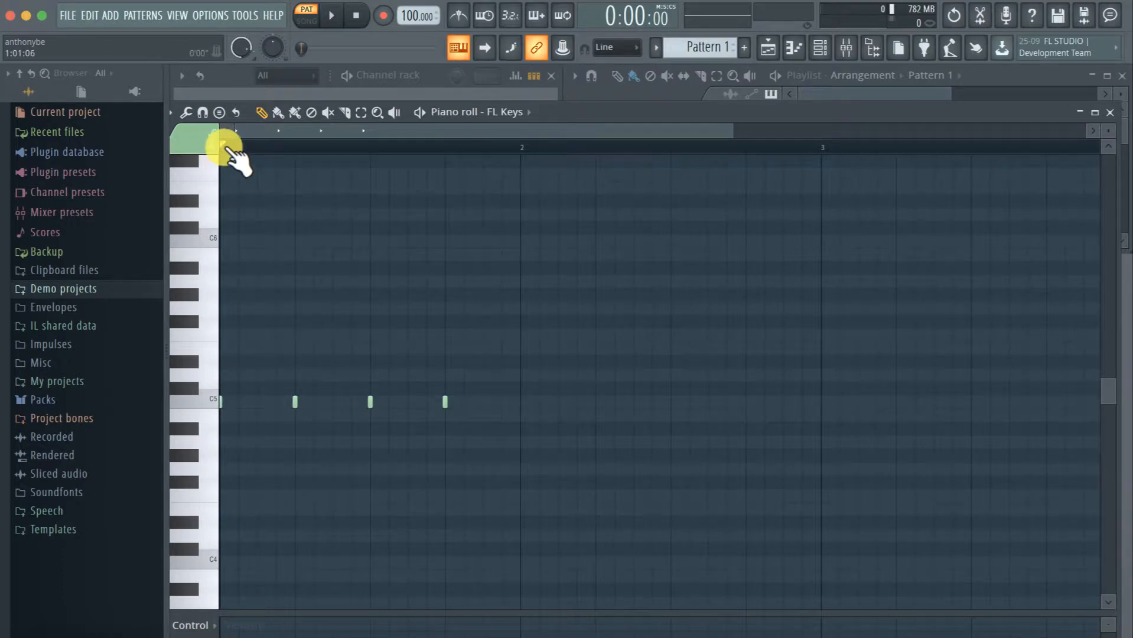
{"action": "left_click_drag", "start_coordinate": [227, 148], "coordinate": [227, 145]}
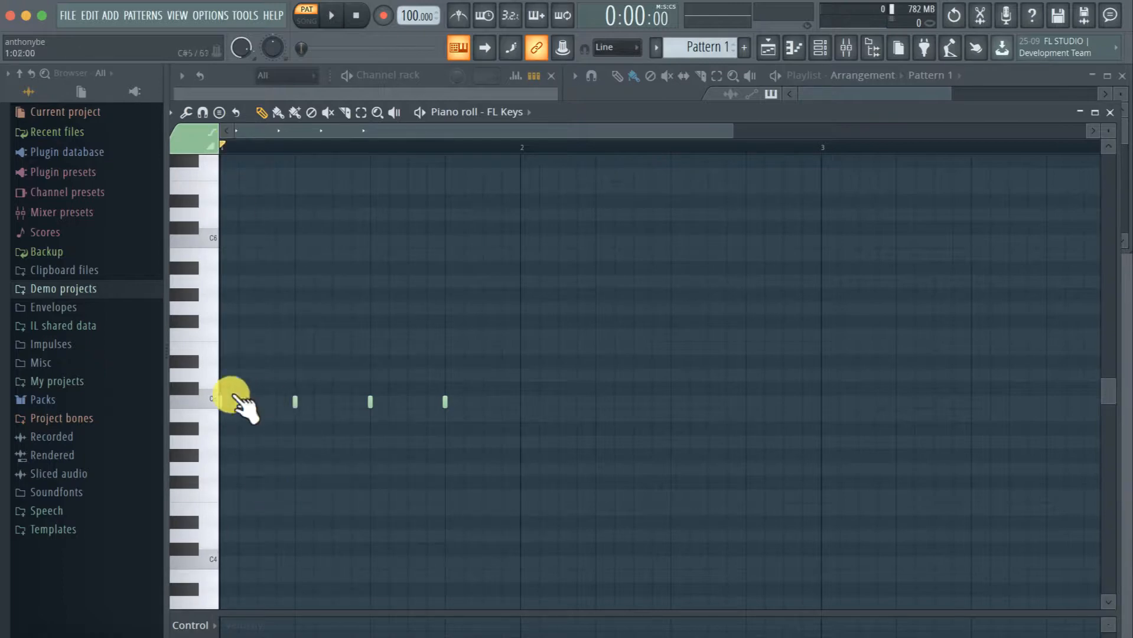
During playback, move the beat 2 note up to G5 and the beat 4 note down to F#4, and stop playback
{"action": "key", "text": "space"}
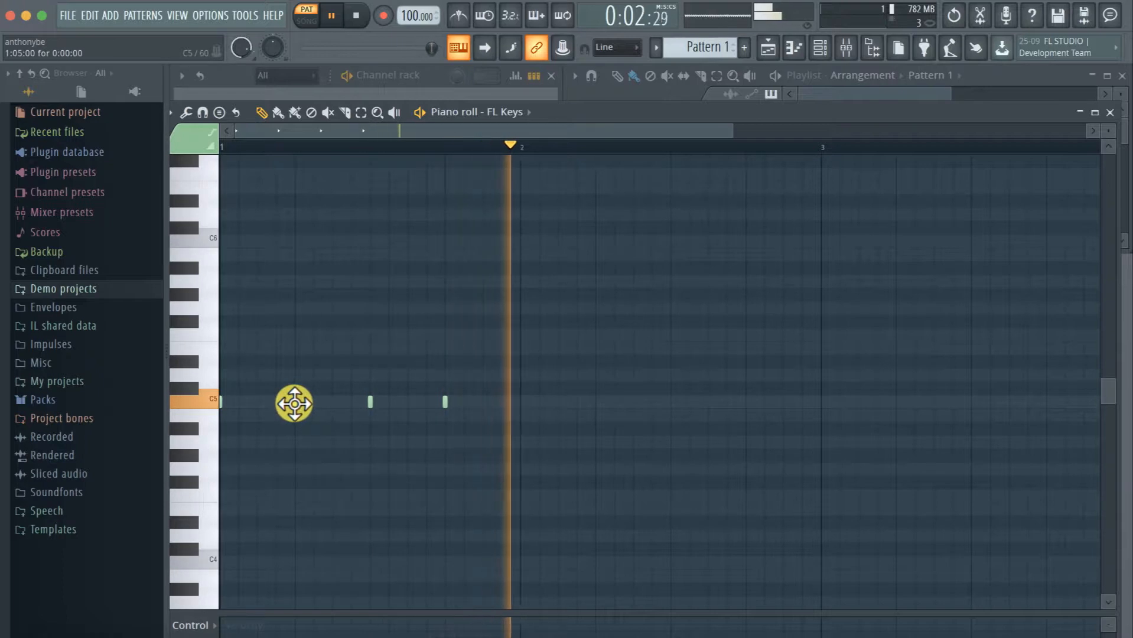
{"action": "left_click_drag", "start_coordinate": [294, 402], "coordinate": [296, 308]}
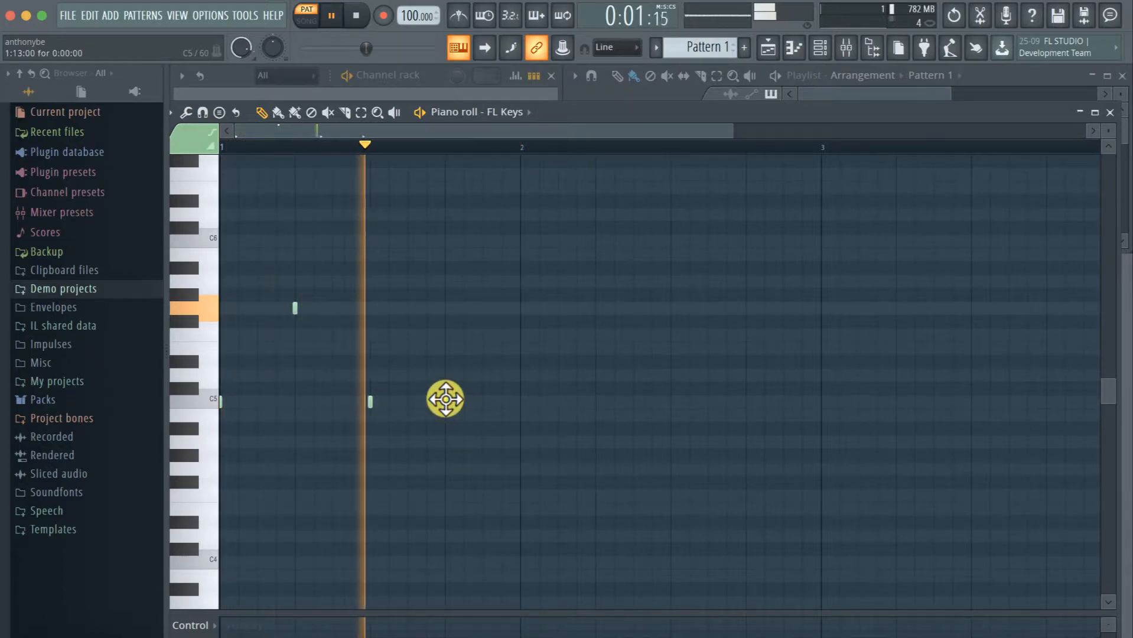
{"action": "left_click_drag", "start_coordinate": [445, 400], "coordinate": [449, 491]}
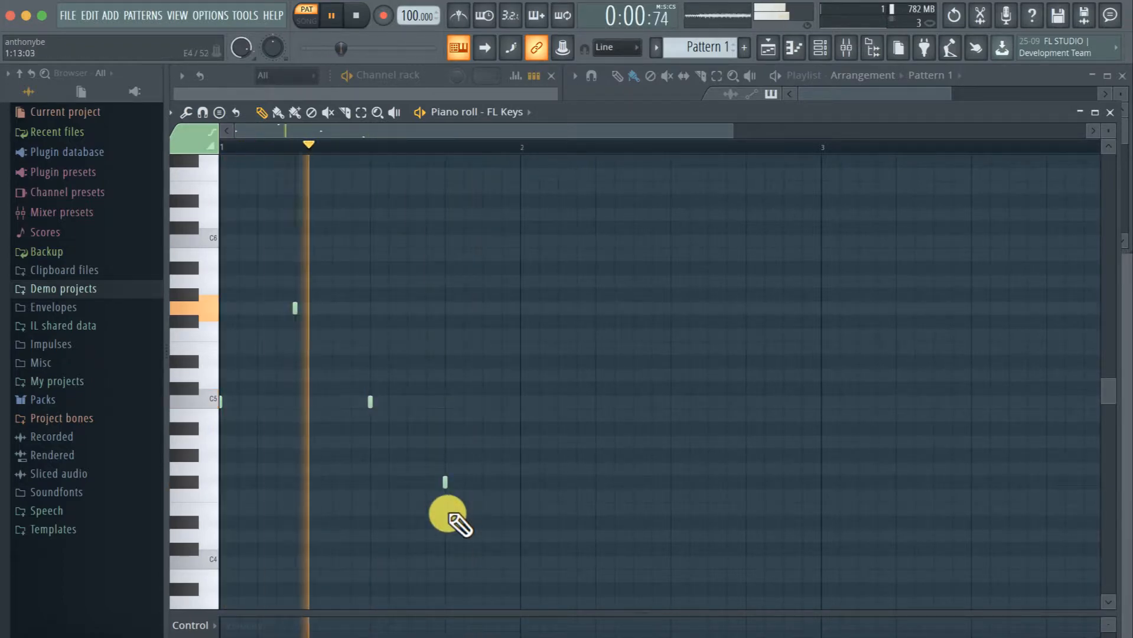
{"action": "key", "text": "space"}
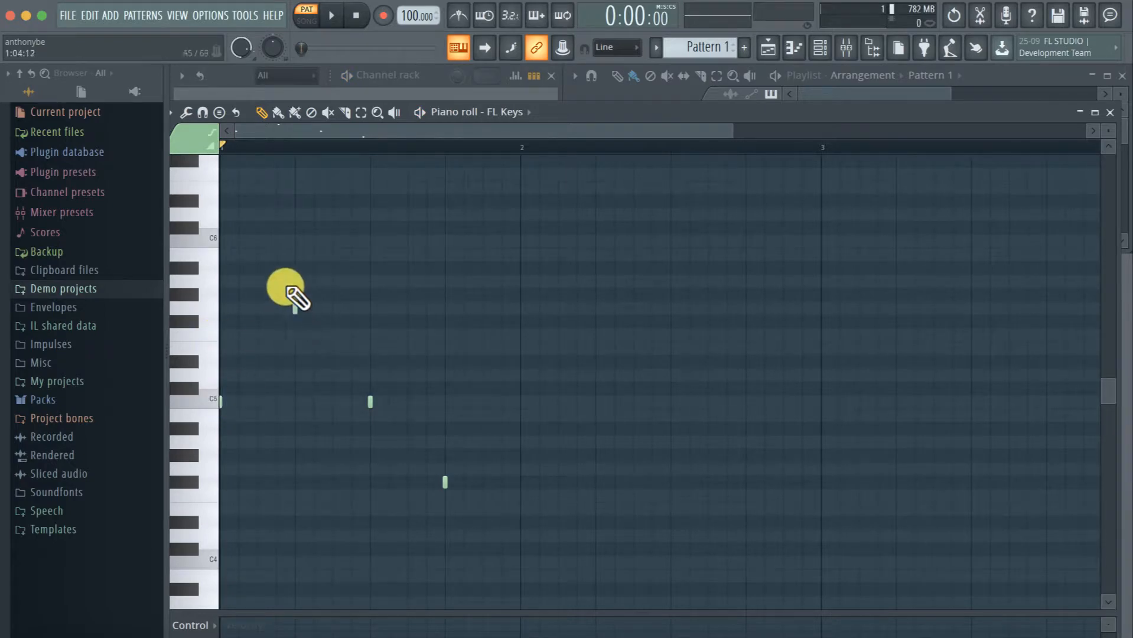
Delete the FL Keys notes on beats 2, 3 and 4 of bar 1 in the piano roll
{"action": "right_click", "coordinate": [296, 307]}
{"action": "right_click", "coordinate": [371, 403]}
{"action": "right_click", "coordinate": [445, 483]}
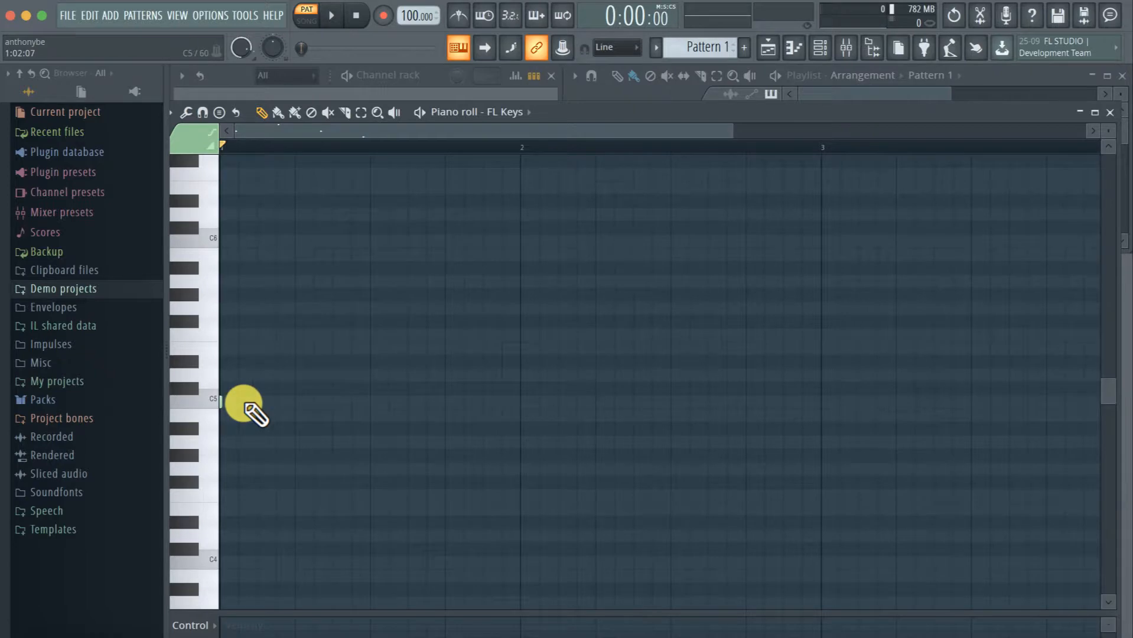
{"action": "right_click", "coordinate": [238, 403]}
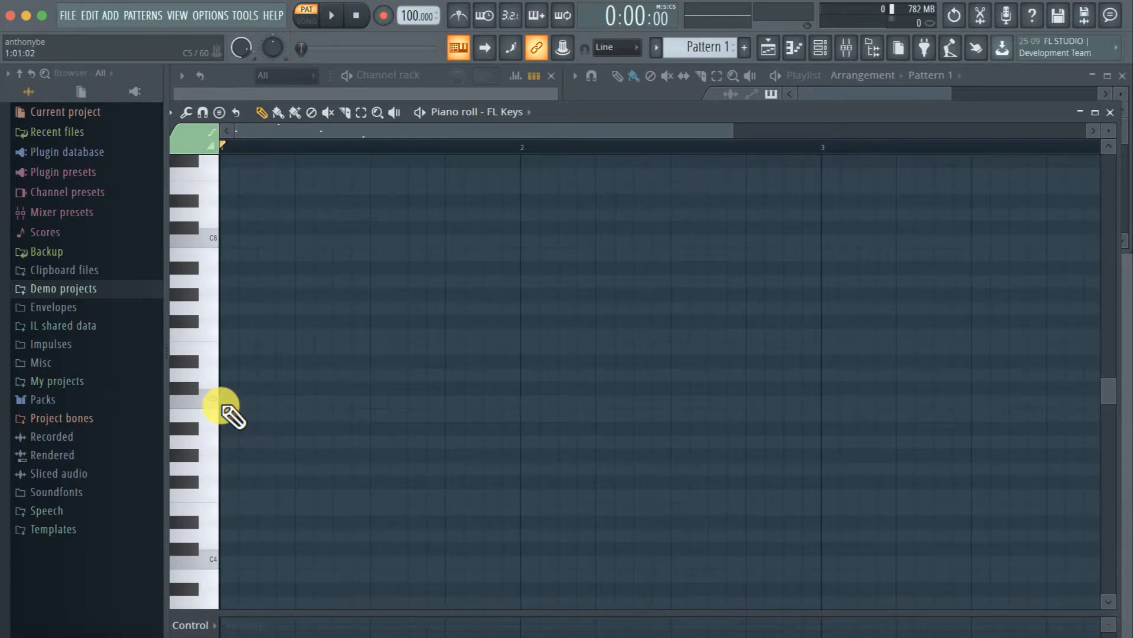
Place a C5 note on step 5 of bar 1 and resize it to one step long
{"action": "left_click", "coordinate": [222, 404]}
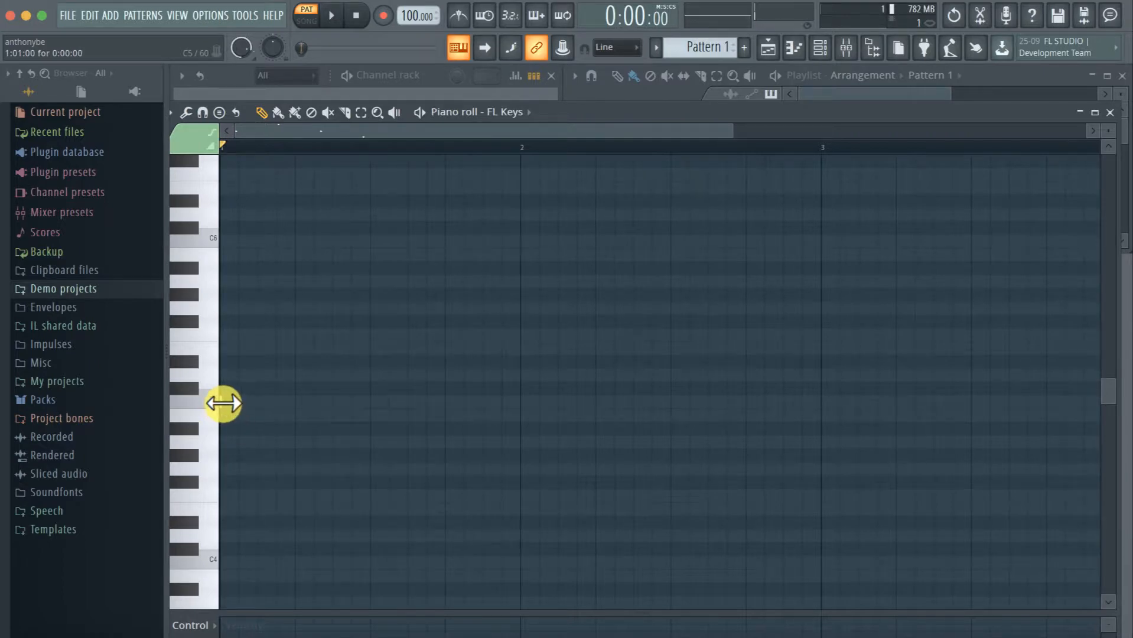
{"action": "left_click_drag", "start_coordinate": [222, 403], "coordinate": [482, 403]}
{"action": "left_click_drag", "start_coordinate": [364, 409], "coordinate": [444, 400]}
{"action": "left_click_drag", "start_coordinate": [558, 404], "coordinate": [334, 405]}
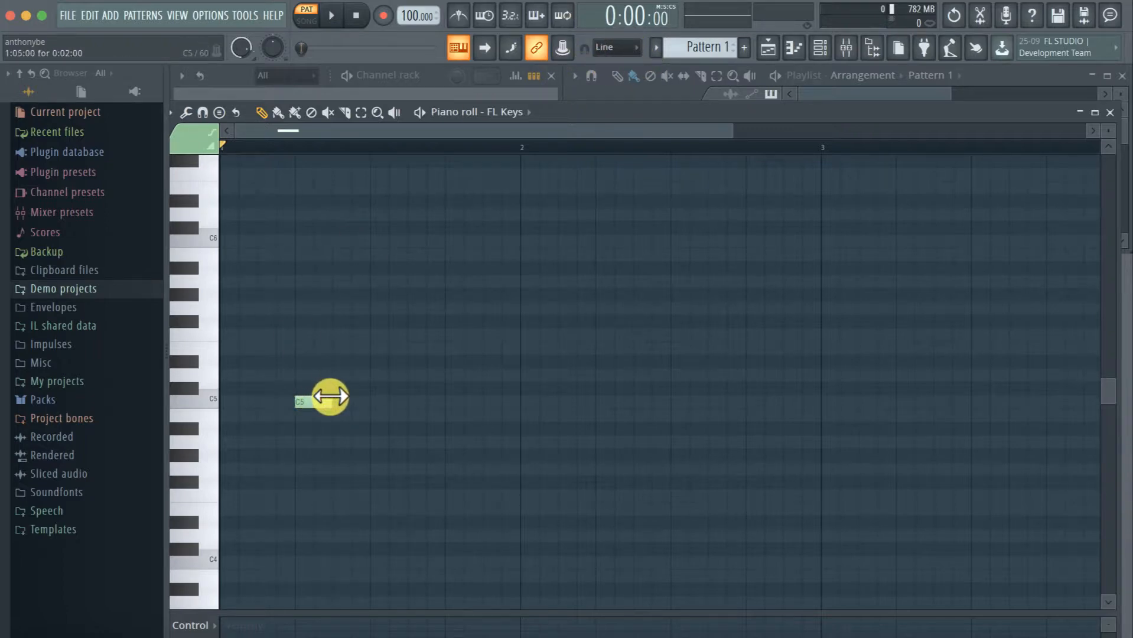
{"action": "left_click_drag", "start_coordinate": [330, 397], "coordinate": [300, 404]}
{"action": "mouse_move", "coordinate": [307, 400]}
{"action": "left_mouse_down"}
{"action": "mouse_move", "coordinate": [374, 400]}
{"action": "mouse_move", "coordinate": [299, 400]}
{"action": "left_mouse_up"}
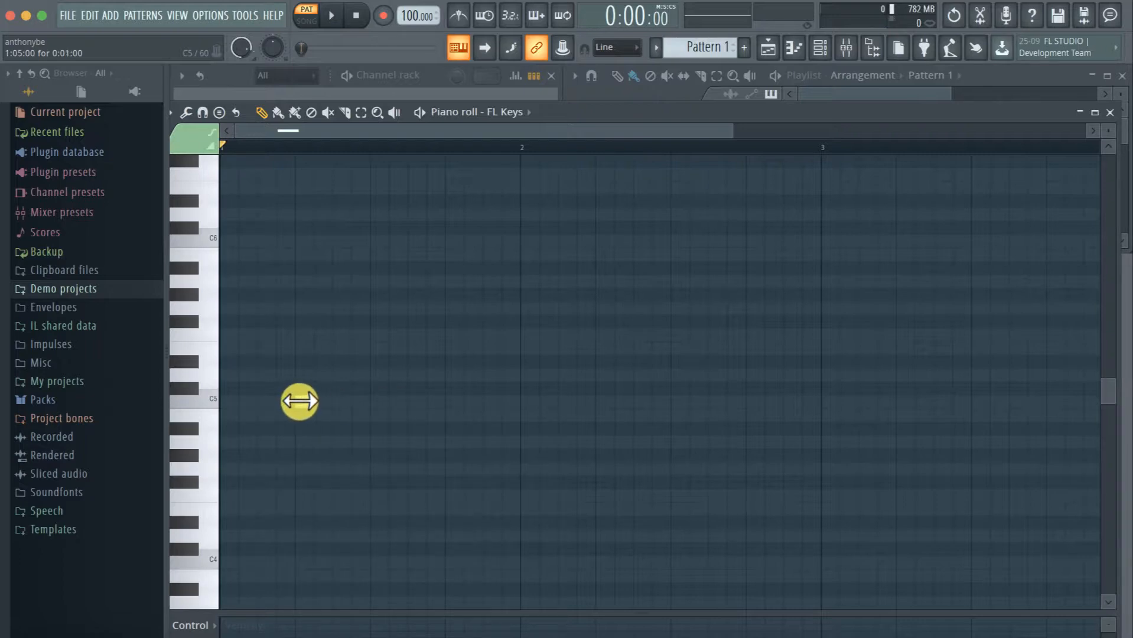
Set the main snap to 1/2 step
{"action": "left_click", "coordinate": [615, 46]}
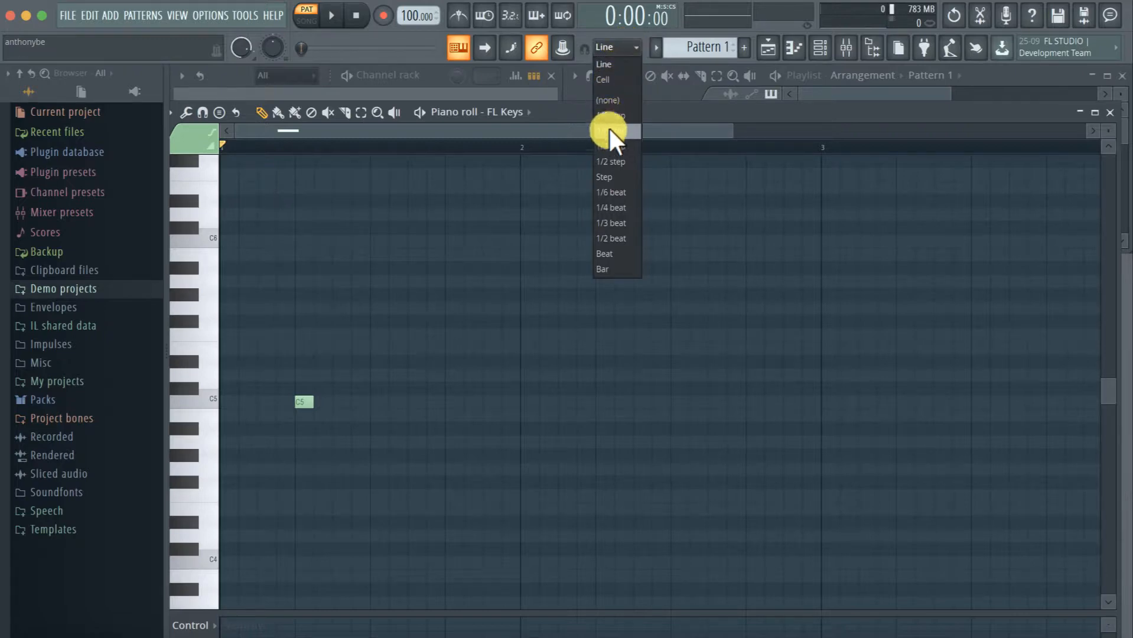
{"action": "left_click", "coordinate": [613, 159]}
{"action": "scroll", "coordinate": [337, 405], "scroll_direction": "up", "scroll_amount": 2}
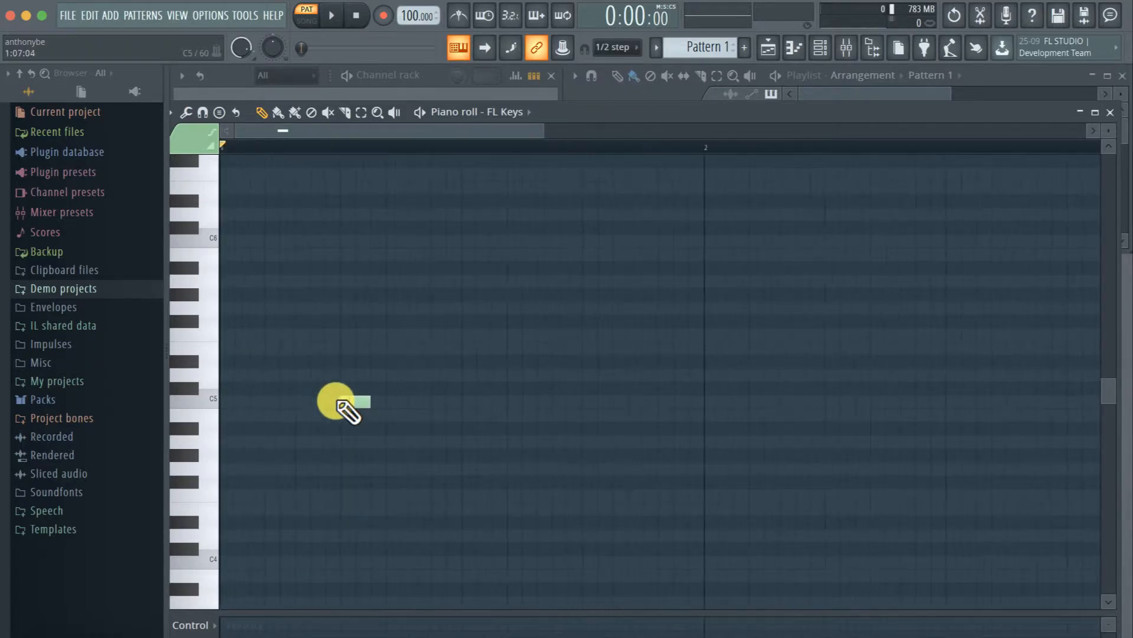
Shorten the C5 note on step 5 to half a step, then lengthen it back to one full step
{"action": "left_click", "coordinate": [340, 403]}
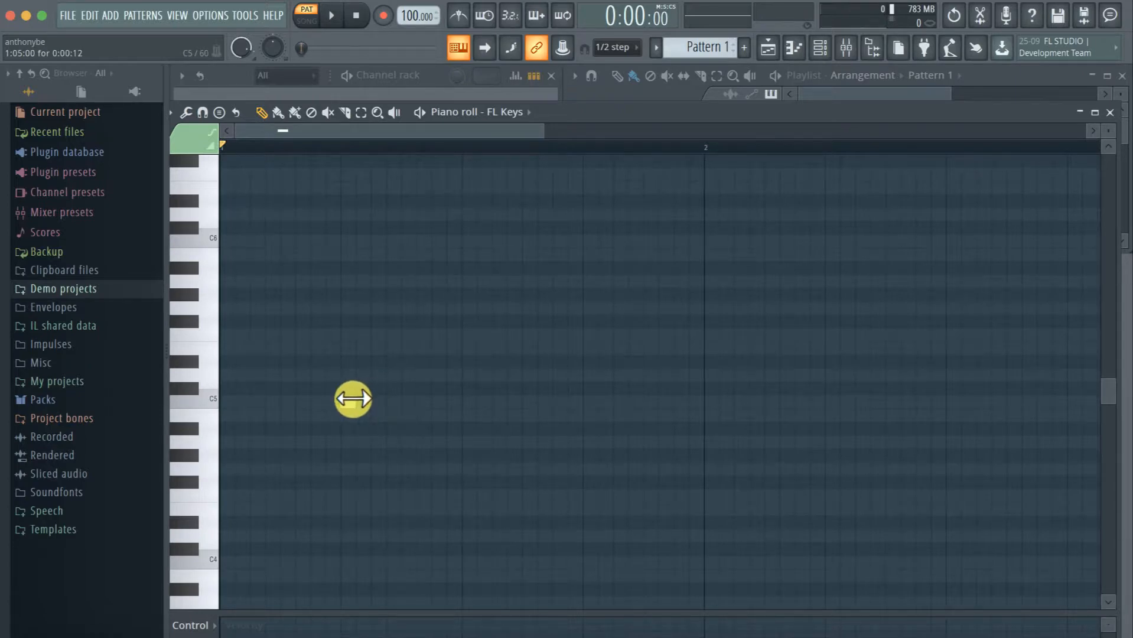
{"action": "mouse_move", "coordinate": [366, 400]}
{"action": "left_mouse_down"}
{"action": "mouse_move", "coordinate": [392, 401]}
{"action": "mouse_move", "coordinate": [348, 403]}
{"action": "mouse_move", "coordinate": [392, 404]}
{"action": "mouse_move", "coordinate": [326, 408]}
{"action": "mouse_move", "coordinate": [533, 387]}
{"action": "mouse_move", "coordinate": [230, 410]}
{"action": "mouse_move", "coordinate": [804, 377]}
{"action": "mouse_move", "coordinate": [324, 402]}
{"action": "mouse_move", "coordinate": [378, 402]}
{"action": "left_mouse_up"}
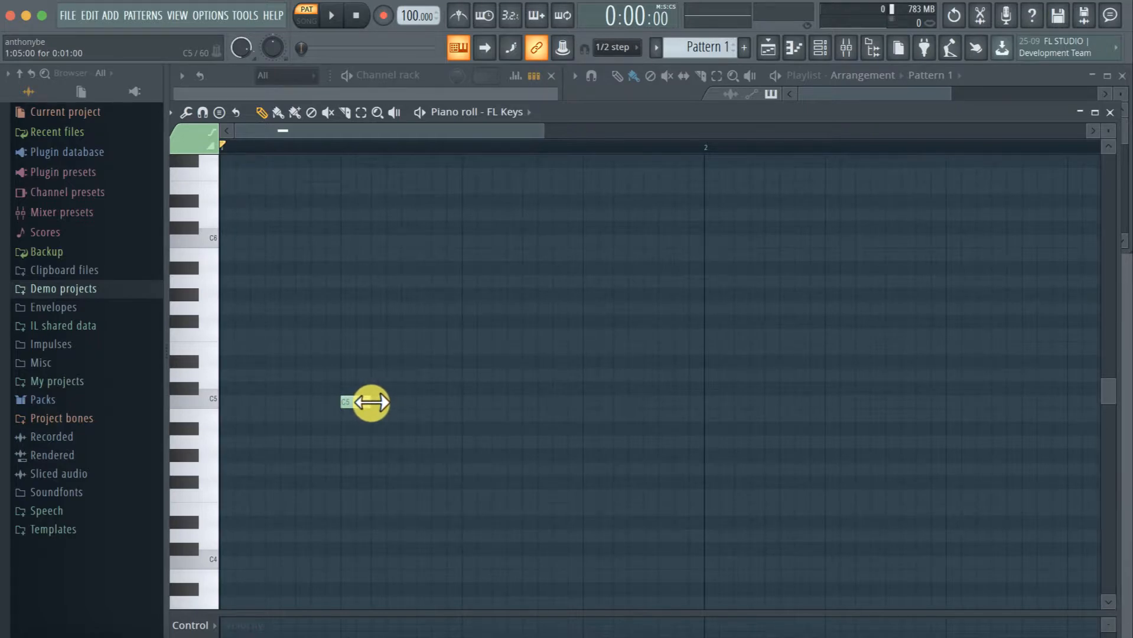
Set the main snap to 1/4 step and lengthen the C5 note until it fills all of beat 2
{"action": "left_click", "coordinate": [618, 47]}
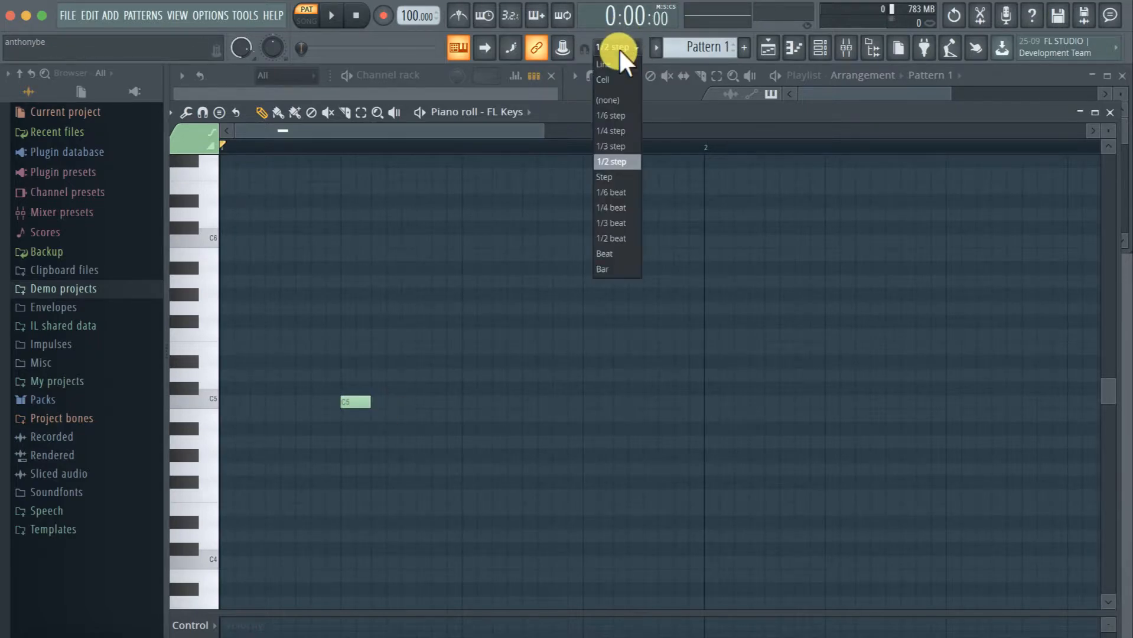
{"action": "left_click", "coordinate": [615, 130]}
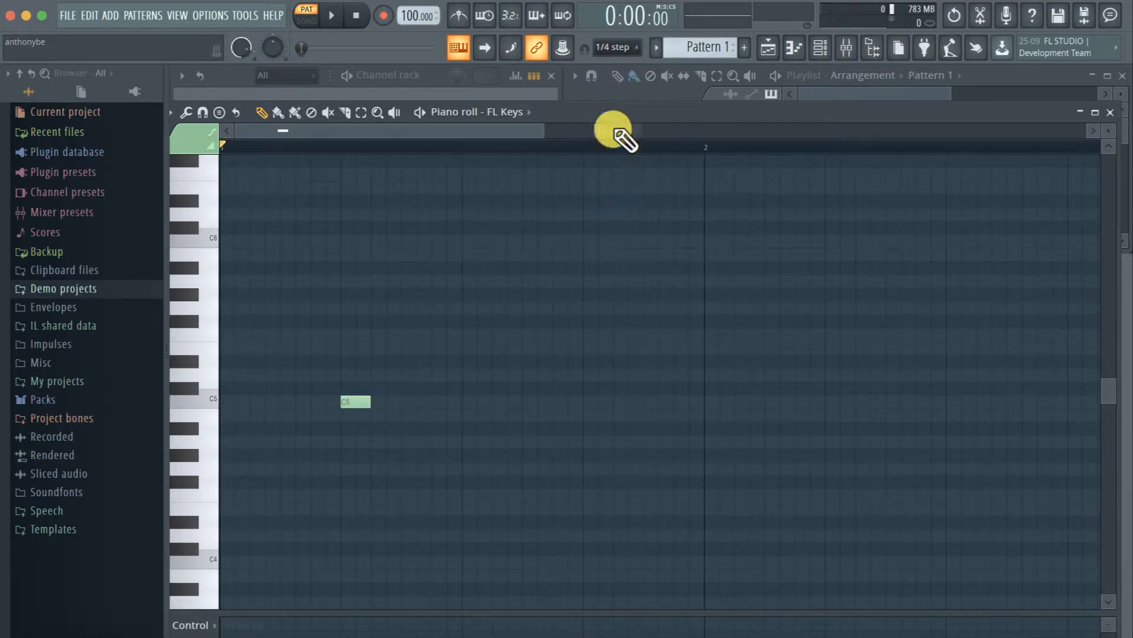
{"action": "left_click_drag", "start_coordinate": [371, 403], "coordinate": [461, 403]}
Set the main snap to 1/3 step and test resizing the end of the C5 note with it
{"action": "left_click", "coordinate": [617, 47]}
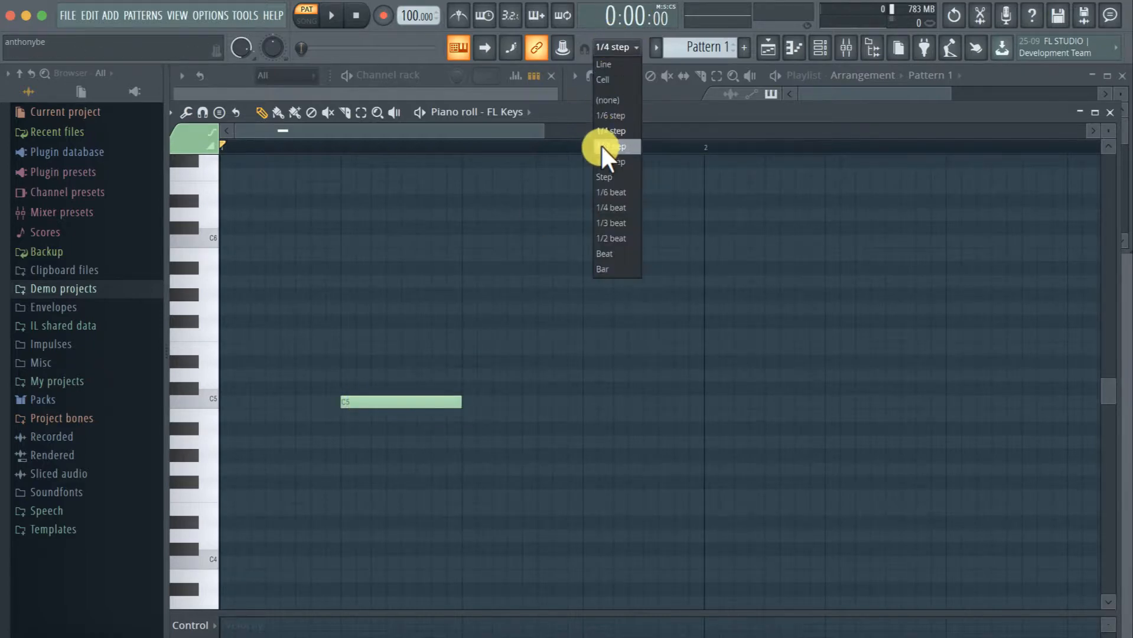
{"action": "left_click", "coordinate": [599, 144]}
{"action": "mouse_move", "coordinate": [459, 403]}
{"action": "left_mouse_down"}
{"action": "mouse_move", "coordinate": [581, 403]}
{"action": "mouse_move", "coordinate": [461, 404]}
{"action": "left_mouse_up"}
{"action": "left_click", "coordinate": [617, 48]}
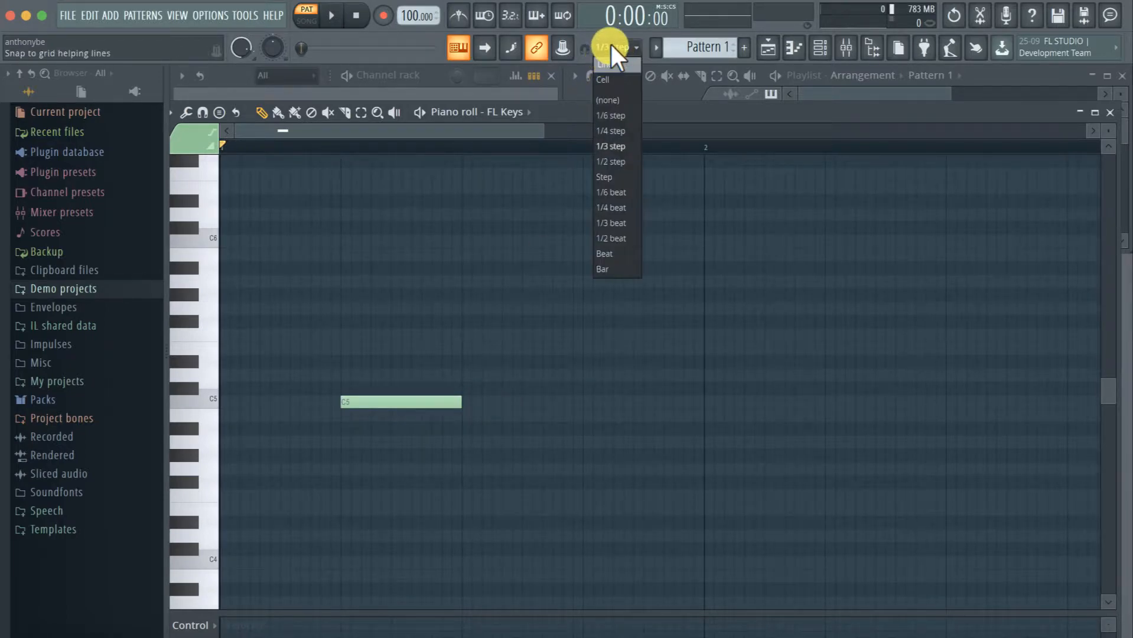
{"action": "left_click", "coordinate": [614, 47]}
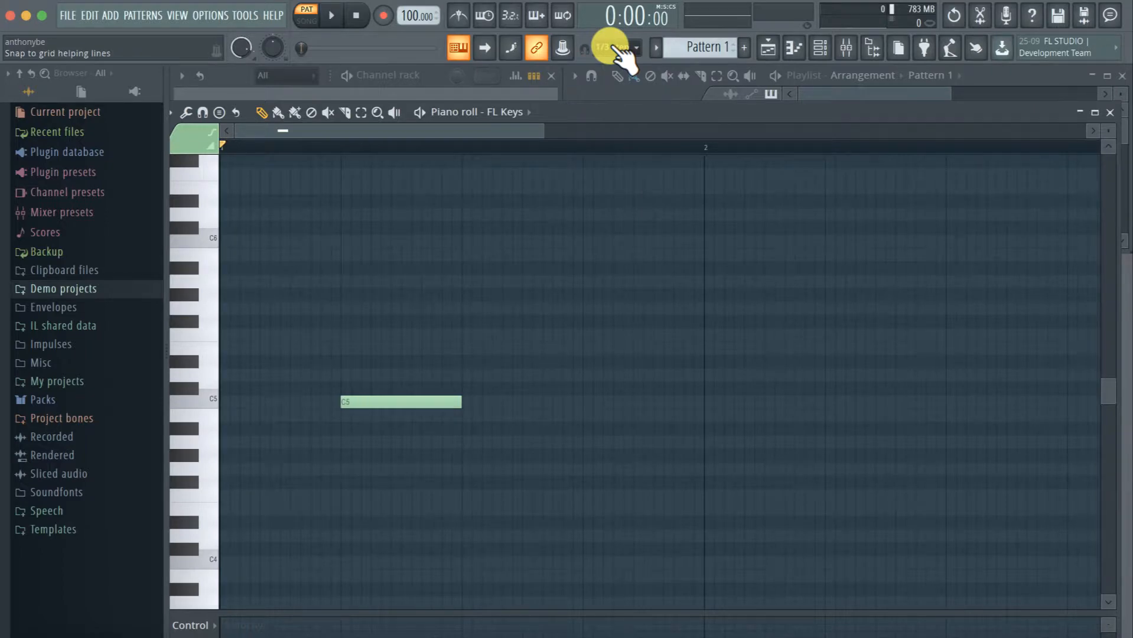
Set the main snap to (none) and shorten the C5 note to about 15 ticks
{"action": "left_click", "coordinate": [618, 48]}
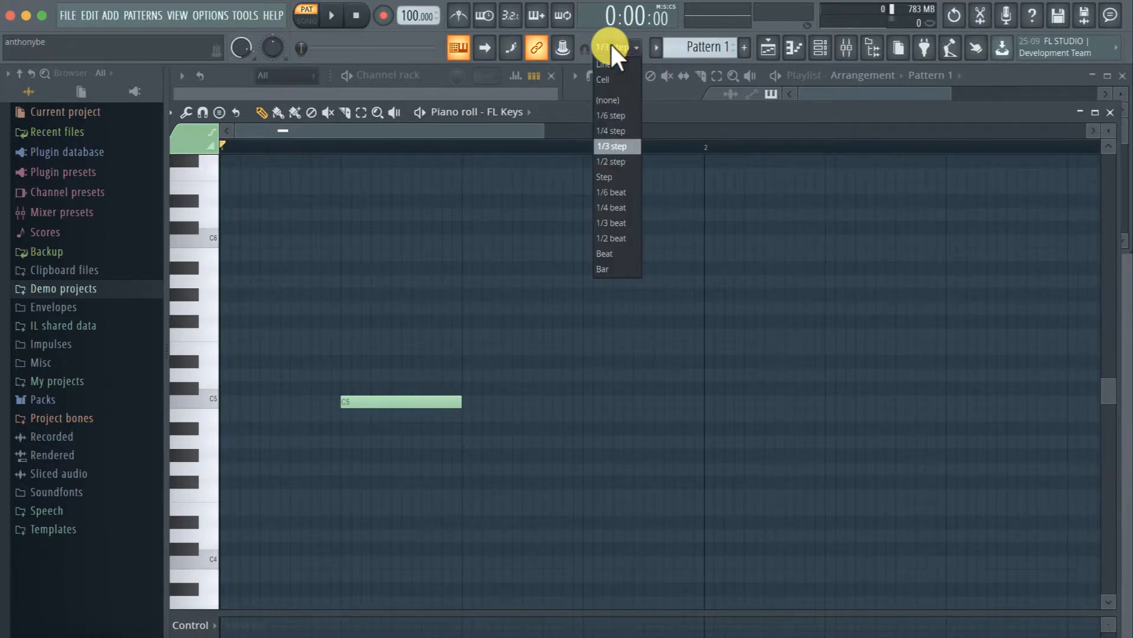
{"action": "left_click", "coordinate": [608, 100]}
{"action": "scroll", "coordinate": [496, 372], "scroll_direction": "up", "scroll_amount": 1}
{"action": "scroll", "coordinate": [494, 369], "scroll_direction": "up", "scroll_amount": 3}
{"action": "scroll", "coordinate": [495, 368], "scroll_direction": "left", "scroll_amount": 5}
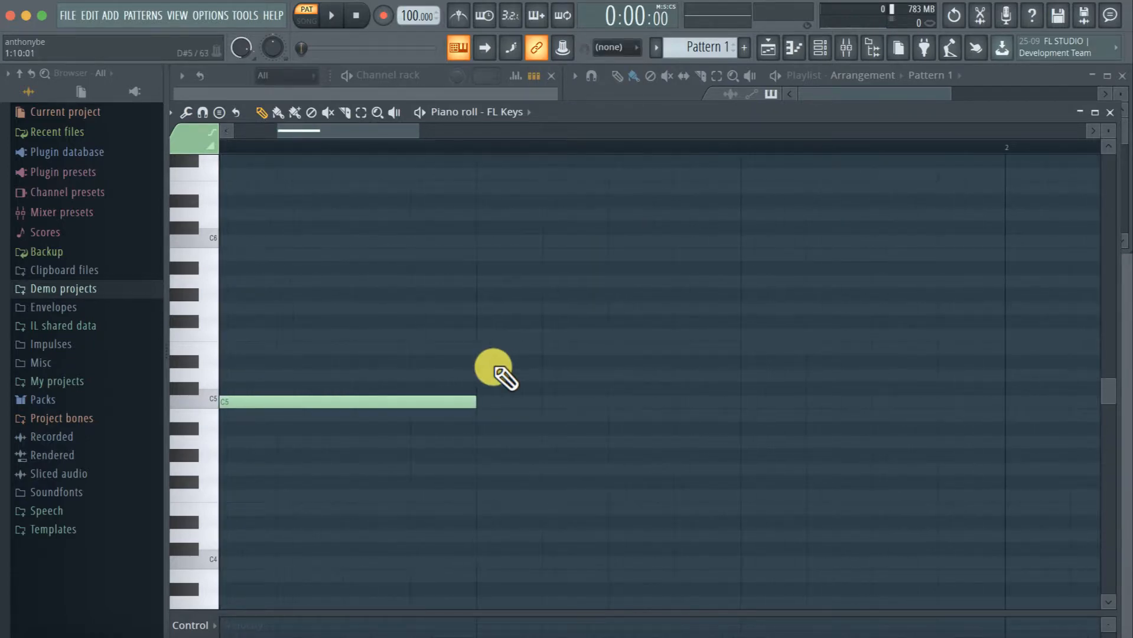
{"action": "scroll", "coordinate": [495, 368], "scroll_direction": "up", "scroll_amount": 2}
{"action": "scroll", "coordinate": [494, 368], "scroll_direction": "down", "scroll_amount": 2}
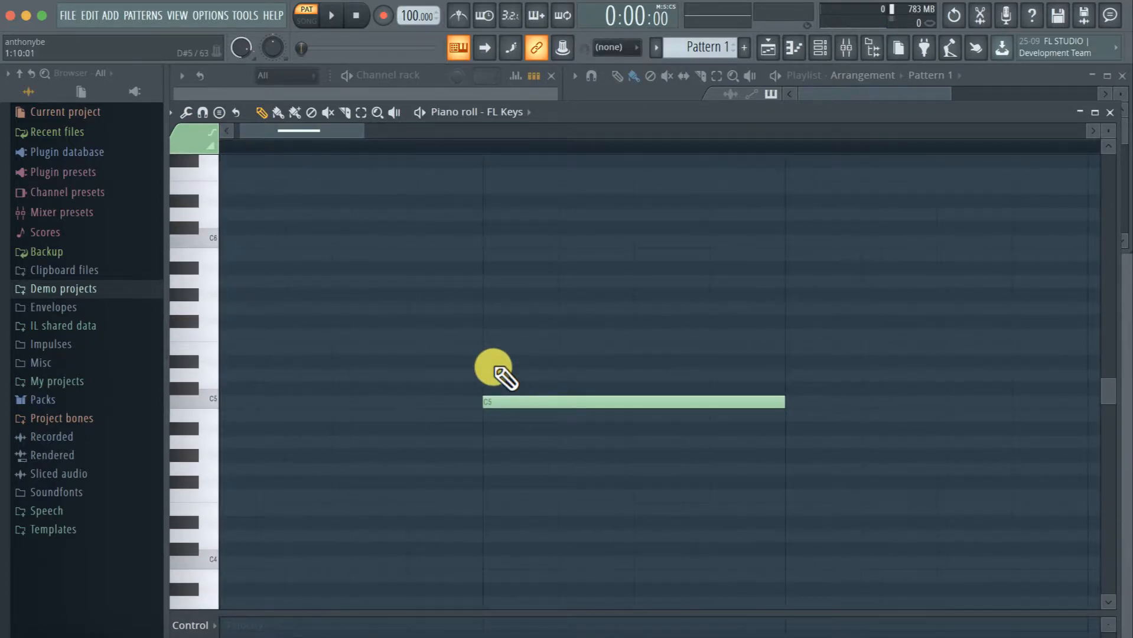
{"action": "scroll", "coordinate": [496, 372], "scroll_direction": "up", "scroll_amount": 1}
{"action": "scroll", "coordinate": [496, 372], "scroll_direction": "left", "scroll_amount": 1}
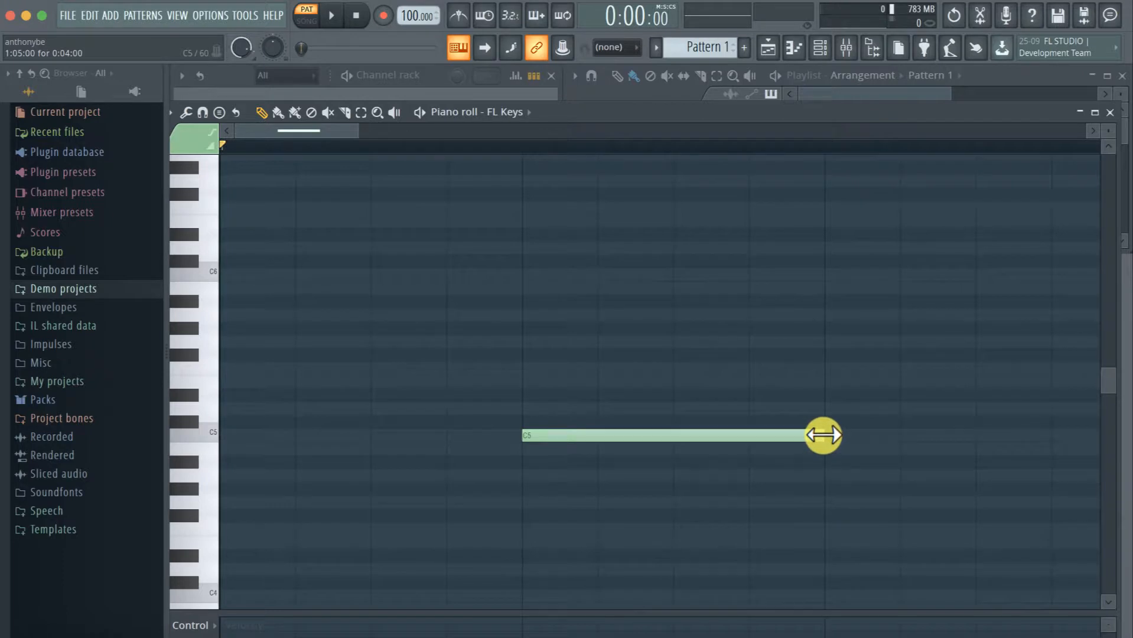
{"action": "left_click_drag", "start_coordinate": [822, 435], "coordinate": [569, 433]}
Place unsnapped F5, F#5 and E5 notes after the C5 note, then add and delete a D6 note around step 4
{"action": "mouse_move", "coordinate": [653, 372]}
{"action": "left_mouse_down"}
{"action": "mouse_move", "coordinate": [673, 361]}
{"action": "mouse_move", "coordinate": [632, 367]}
{"action": "left_mouse_up"}
{"action": "left_click", "coordinate": [735, 356]}
{"action": "left_click_drag", "start_coordinate": [735, 356], "coordinate": [751, 352]}
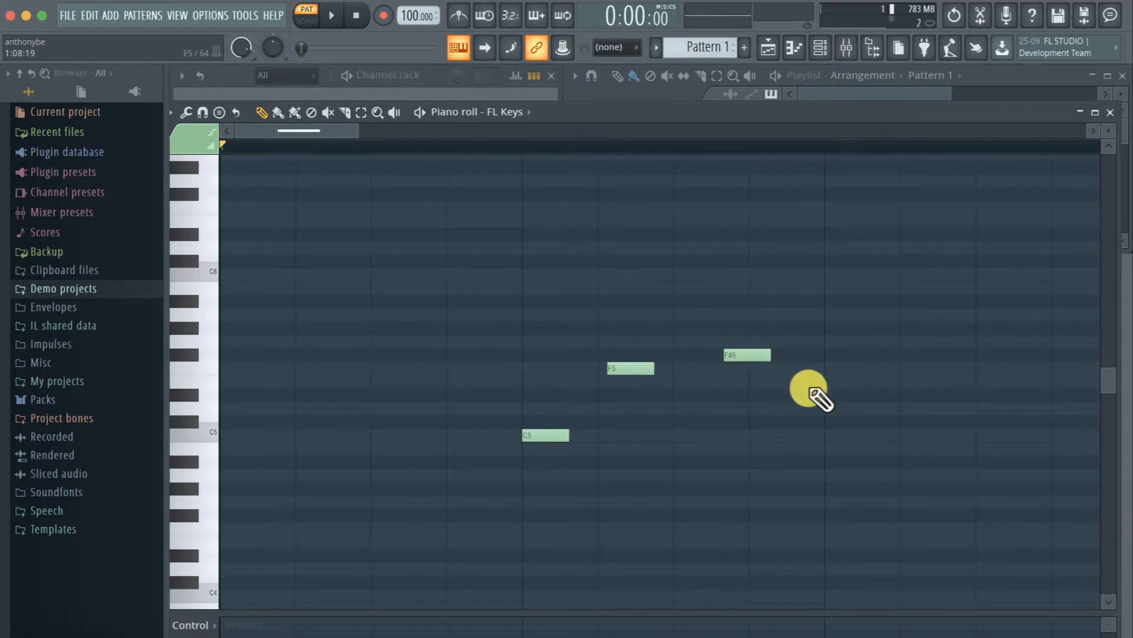
{"action": "left_click", "coordinate": [832, 381]}
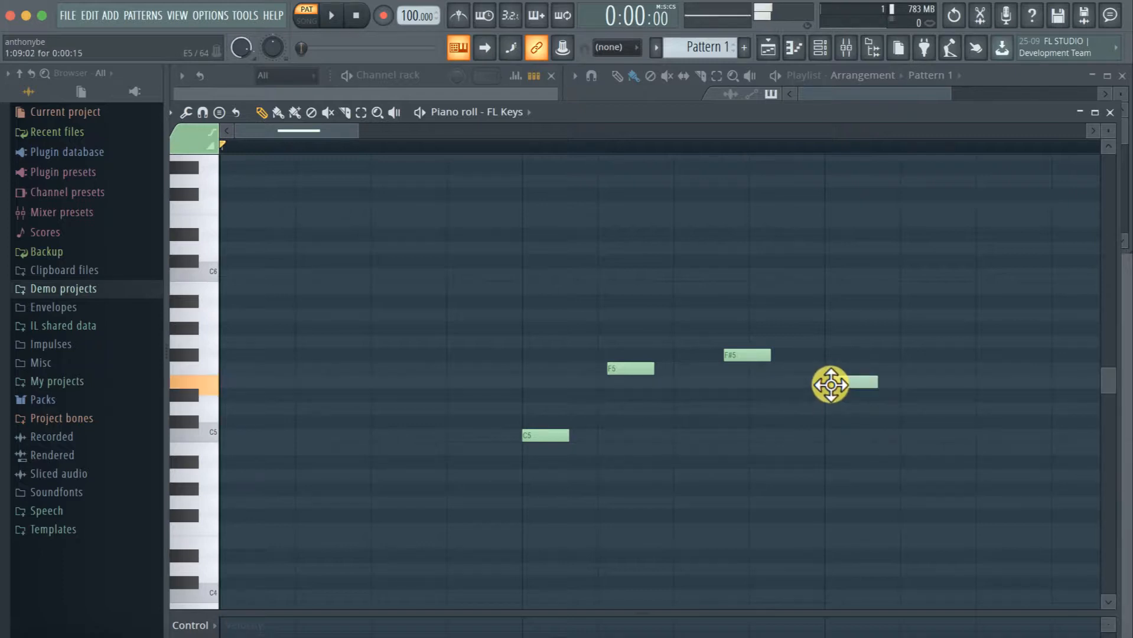
{"action": "left_click", "coordinate": [448, 250]}
{"action": "right_click", "coordinate": [473, 249]}
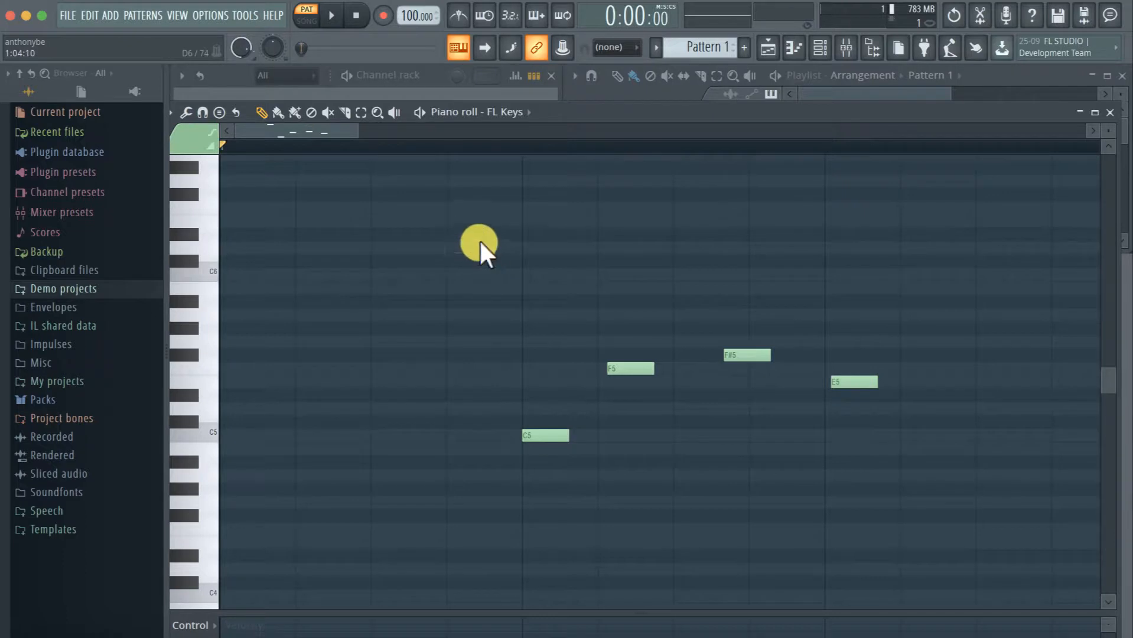
Set the main snap to Line, place an F6 note on step 3, and move the playhead to the note's start
{"action": "left_click", "coordinate": [623, 46]}
{"action": "left_click", "coordinate": [606, 65]}
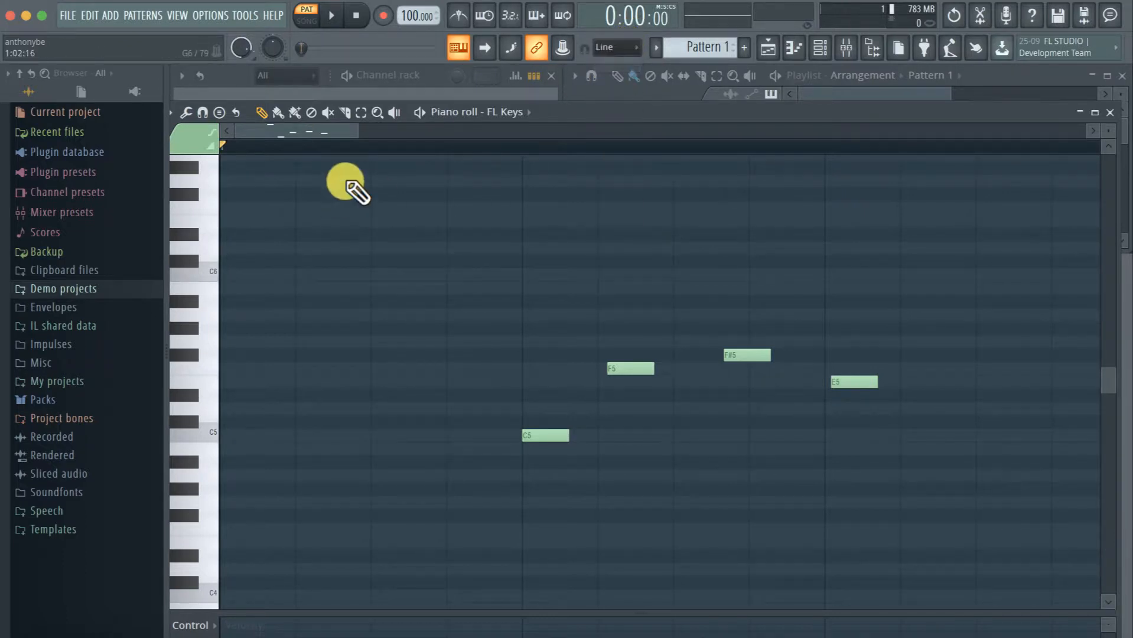
{"action": "left_click", "coordinate": [371, 208]}
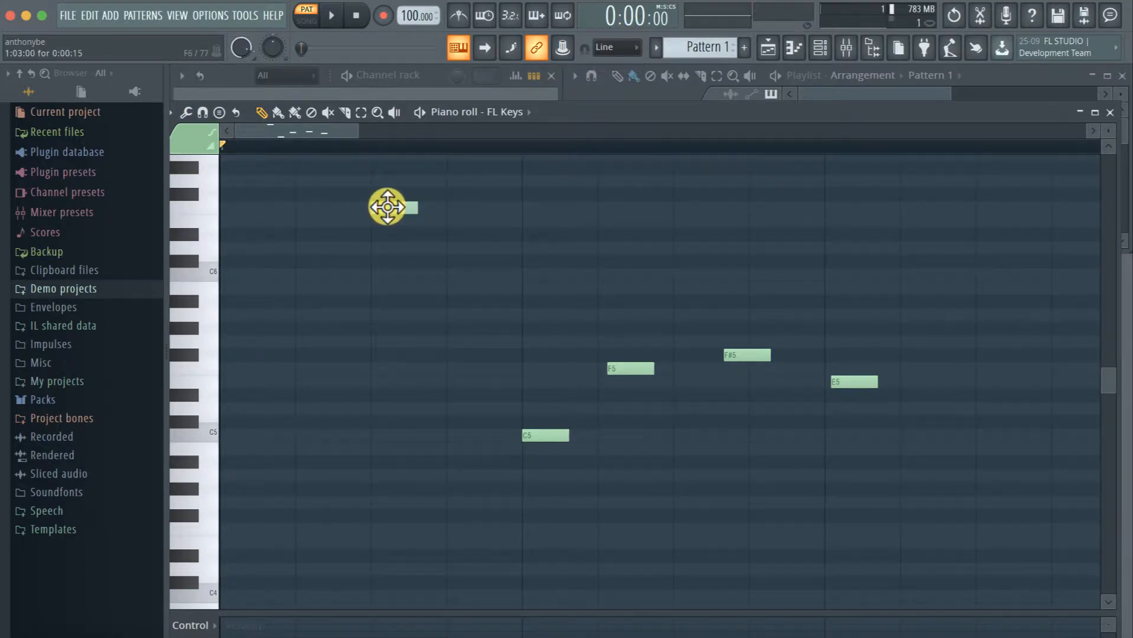
{"action": "left_click", "coordinate": [371, 148]}
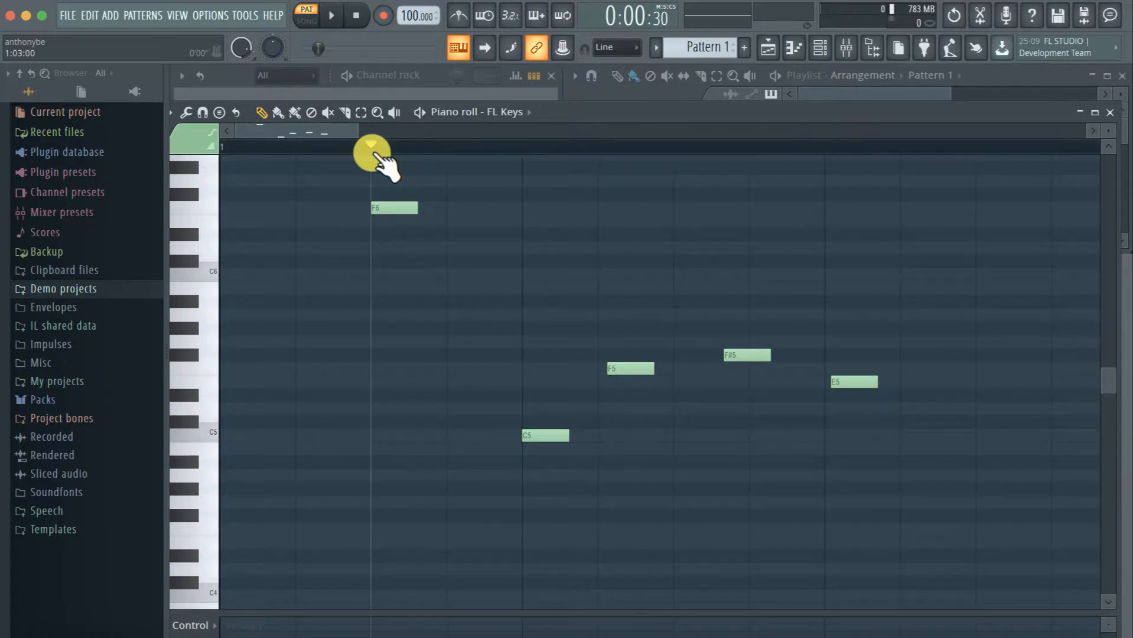
Place a D6 note on step 10 of bar 1 and move the playhead to the note's start
{"action": "scroll", "coordinate": [531, 315], "scroll_direction": "down", "scroll_amount": 3}
{"action": "scroll", "coordinate": [530, 315], "scroll_direction": "up", "scroll_amount": 6}
{"action": "scroll", "coordinate": [530, 315], "scroll_direction": "down", "scroll_amount": 5}
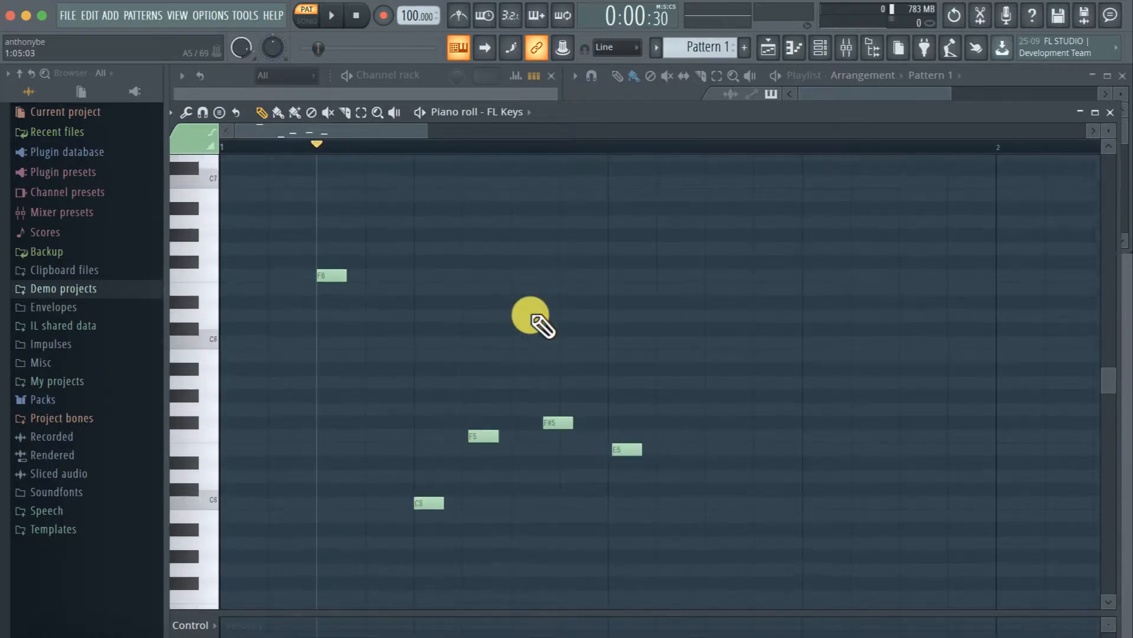
{"action": "scroll", "coordinate": [530, 315], "scroll_direction": "down", "scroll_amount": 2}
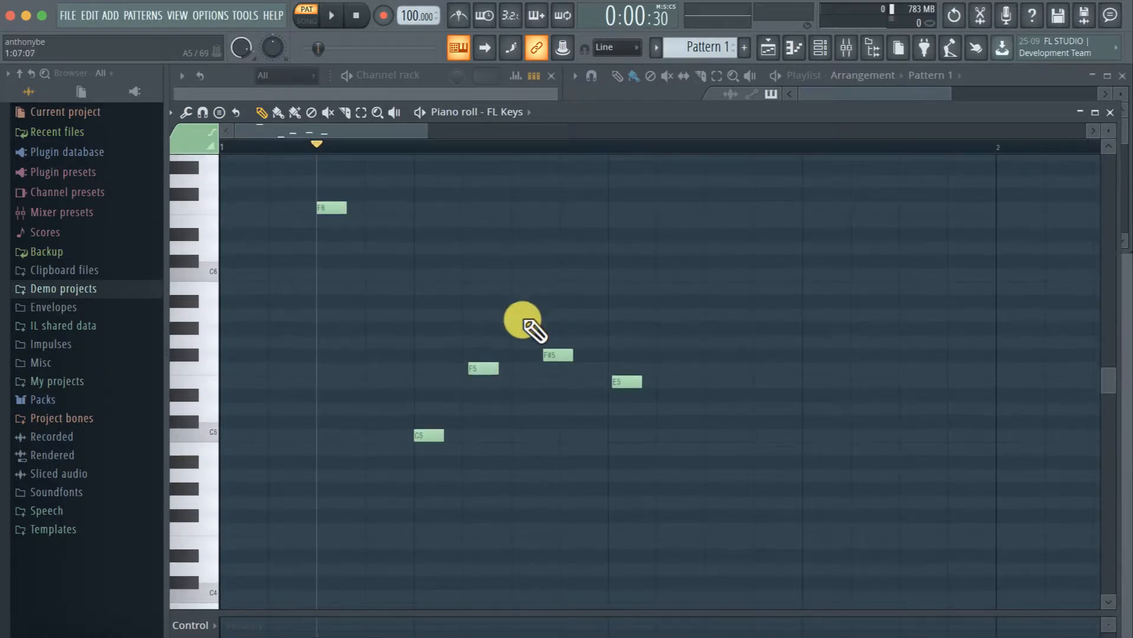
{"action": "left_click", "coordinate": [677, 248]}
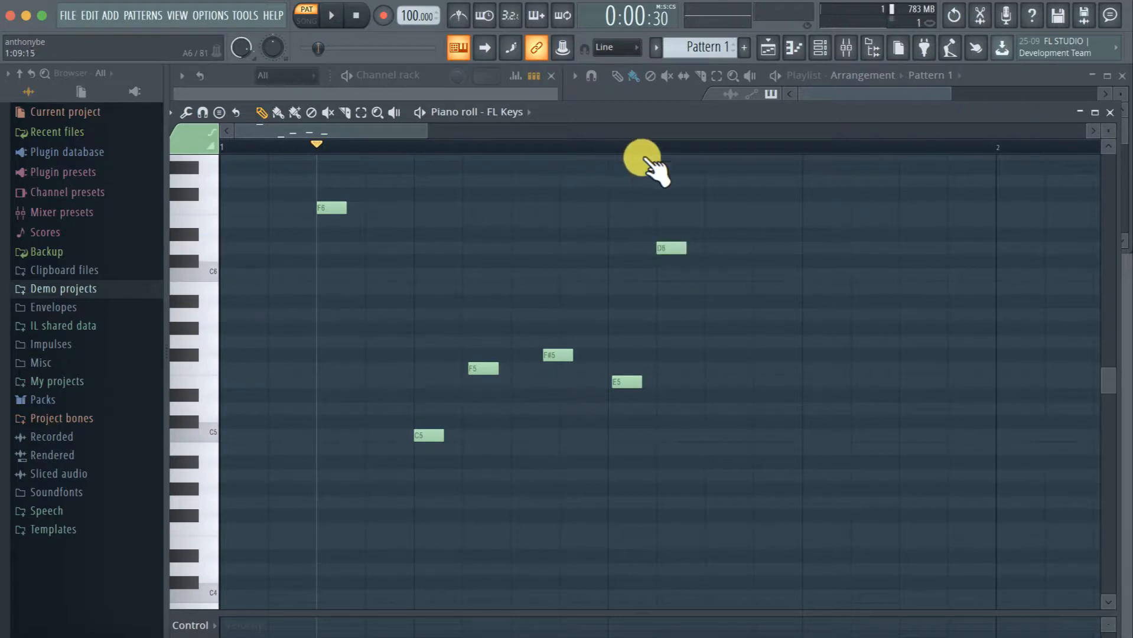
{"action": "left_click", "coordinate": [657, 147]}
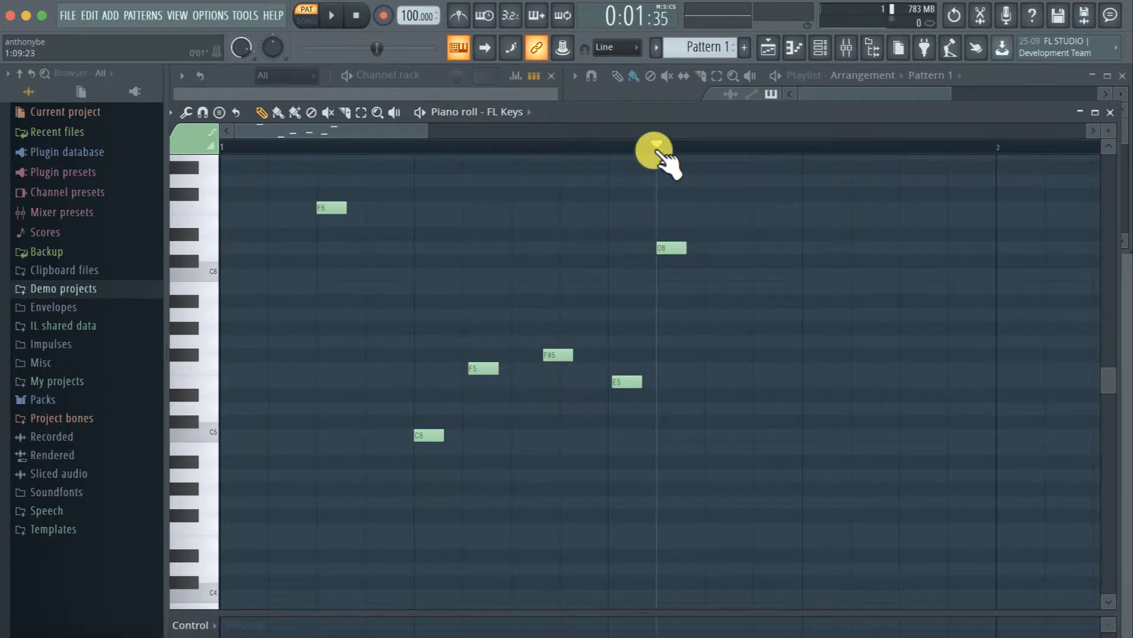
{"action": "mouse_move", "coordinate": [657, 151]}
{"action": "left_mouse_down"}
{"action": "mouse_move", "coordinate": [690, 152]}
{"action": "mouse_move", "coordinate": [678, 148]}
{"action": "left_mouse_up"}
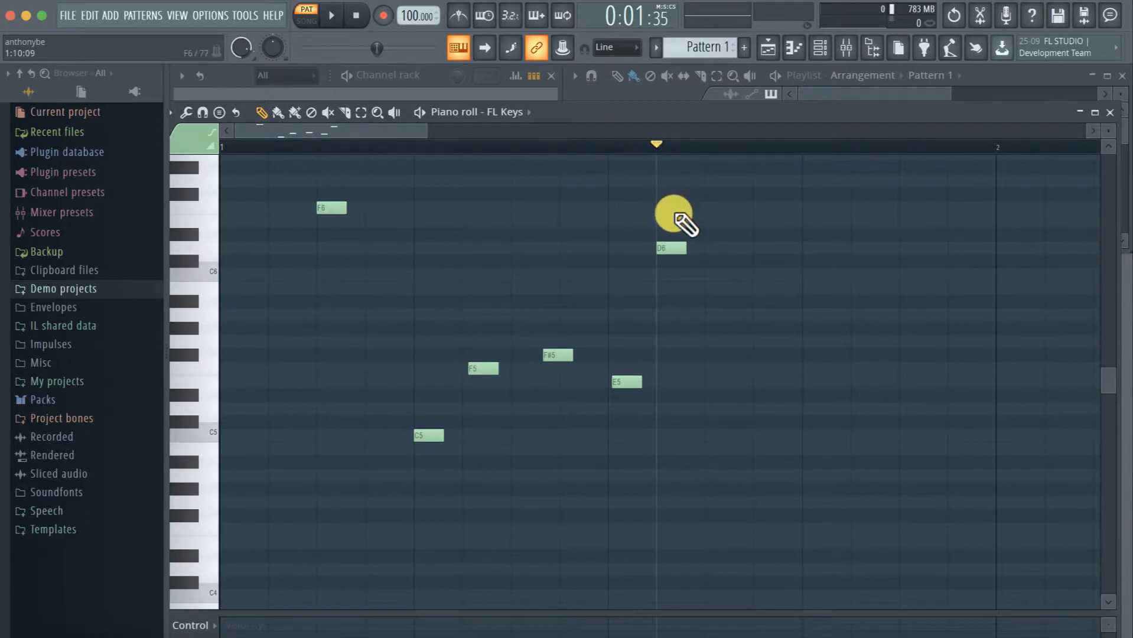
Set the main snap to (none) and scatter unsnapped D6, B5, A#5, C#6, A5, G5 and two E6 notes between step 12 and bar 2
{"action": "key", "text": "Page_Up"}
{"action": "key", "text": "Page_Down"}
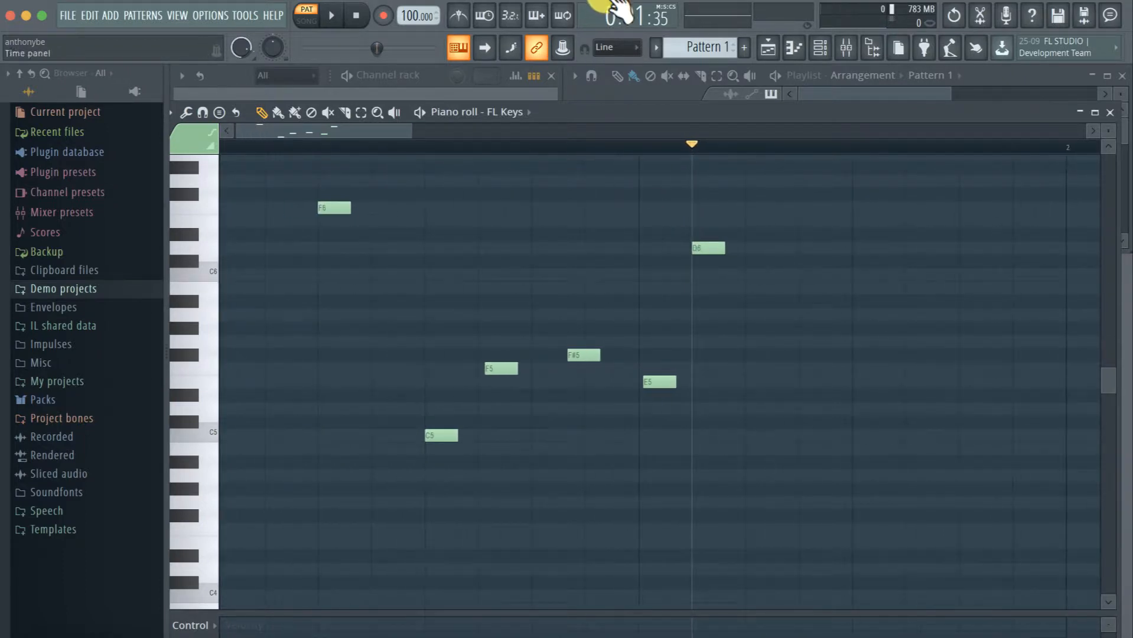
{"action": "left_click", "coordinate": [612, 47]}
{"action": "left_click", "coordinate": [607, 101]}
{"action": "scroll", "coordinate": [930, 300], "scroll_direction": "up", "scroll_amount": 3}
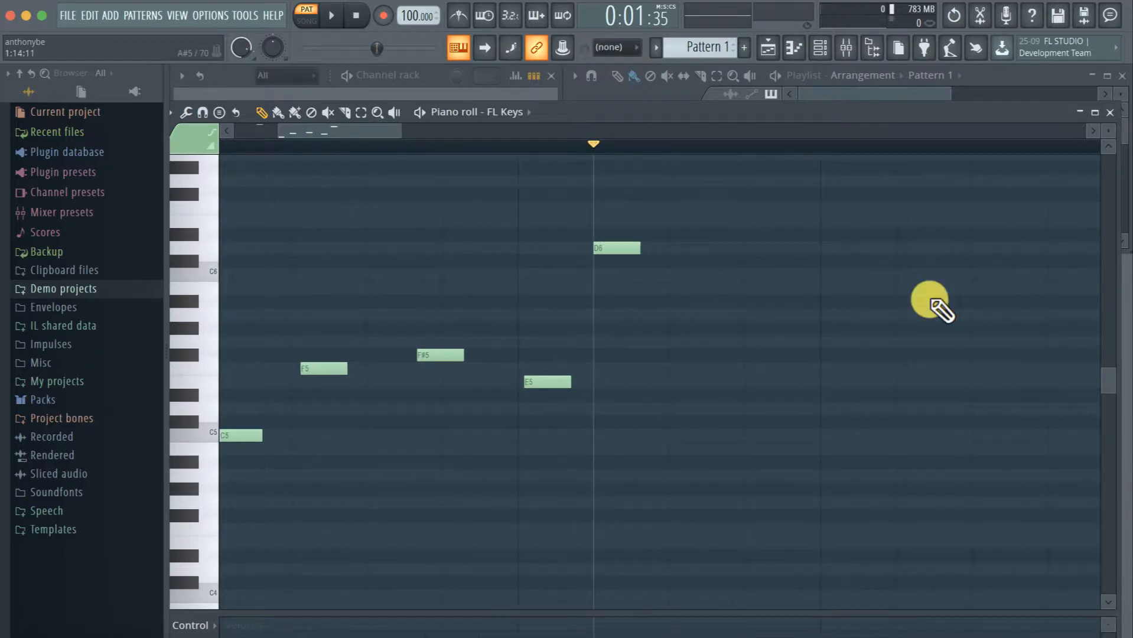
{"action": "scroll", "coordinate": [929, 299], "scroll_direction": "down", "scroll_amount": 2}
{"action": "scroll", "coordinate": [930, 300], "scroll_direction": "right", "scroll_amount": 3}
{"action": "scroll", "coordinate": [778, 243], "scroll_direction": "up", "scroll_amount": 2}
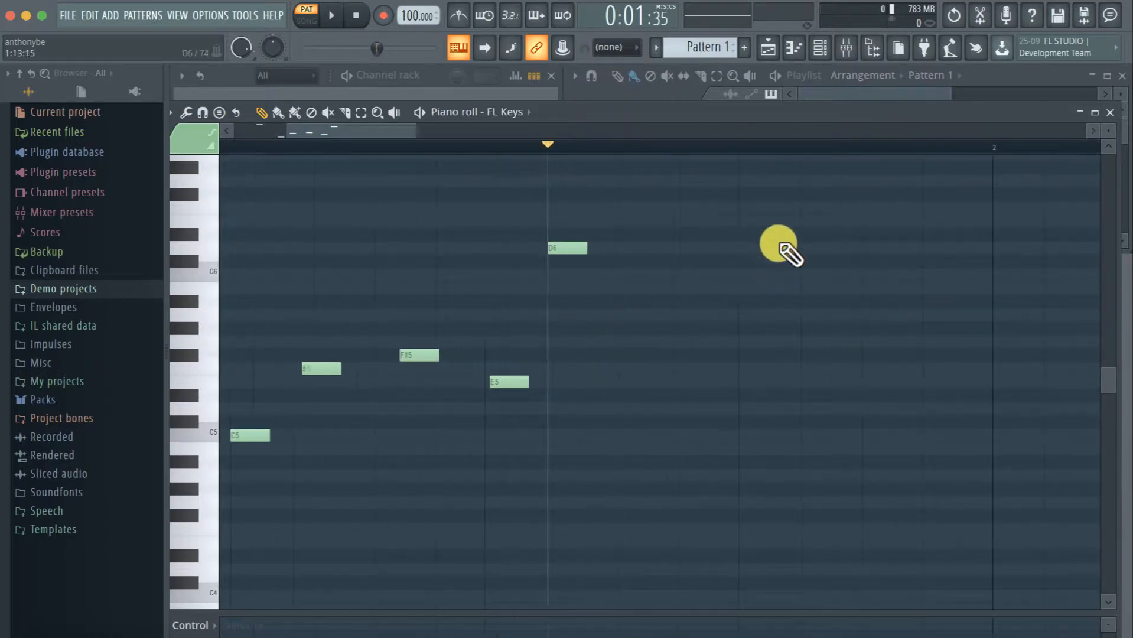
{"action": "left_click", "coordinate": [743, 245]}
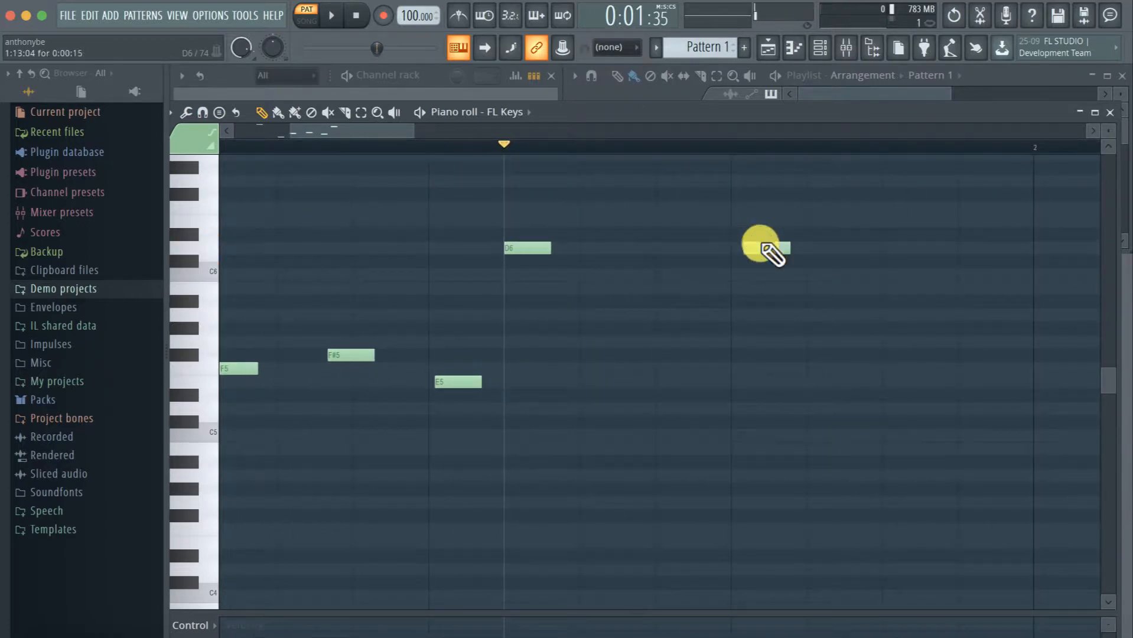
{"action": "left_click", "coordinate": [846, 287]}
{"action": "left_click", "coordinate": [706, 302]}
{"action": "left_click", "coordinate": [669, 261]}
{"action": "left_click", "coordinate": [662, 221]}
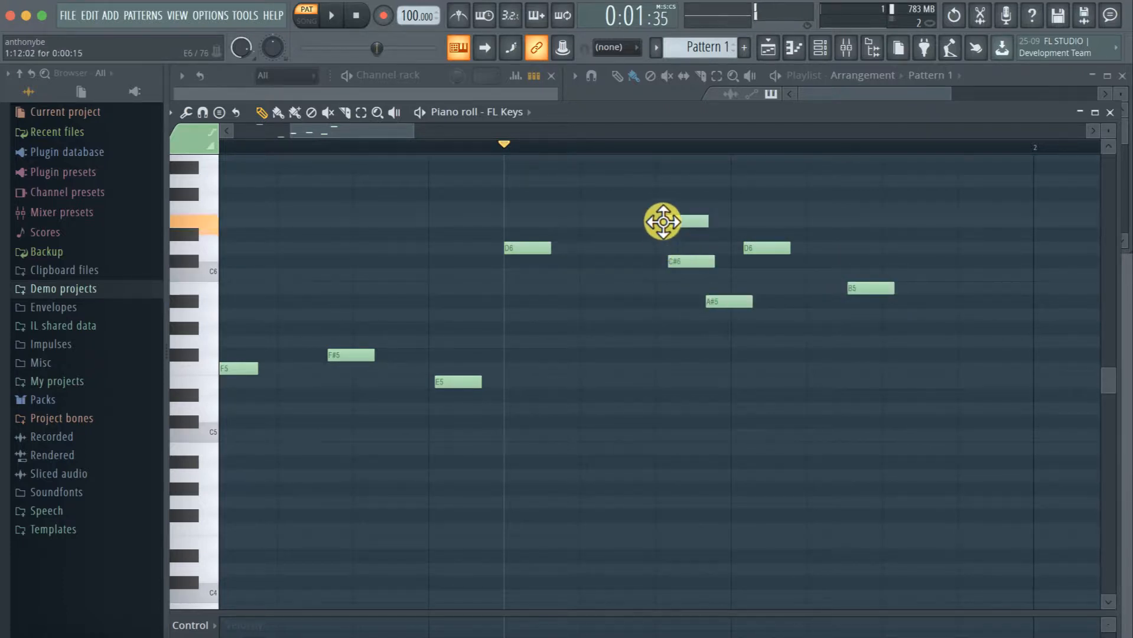
{"action": "left_click", "coordinate": [845, 222]}
{"action": "left_click", "coordinate": [978, 314]}
{"action": "left_click", "coordinate": [870, 342]}
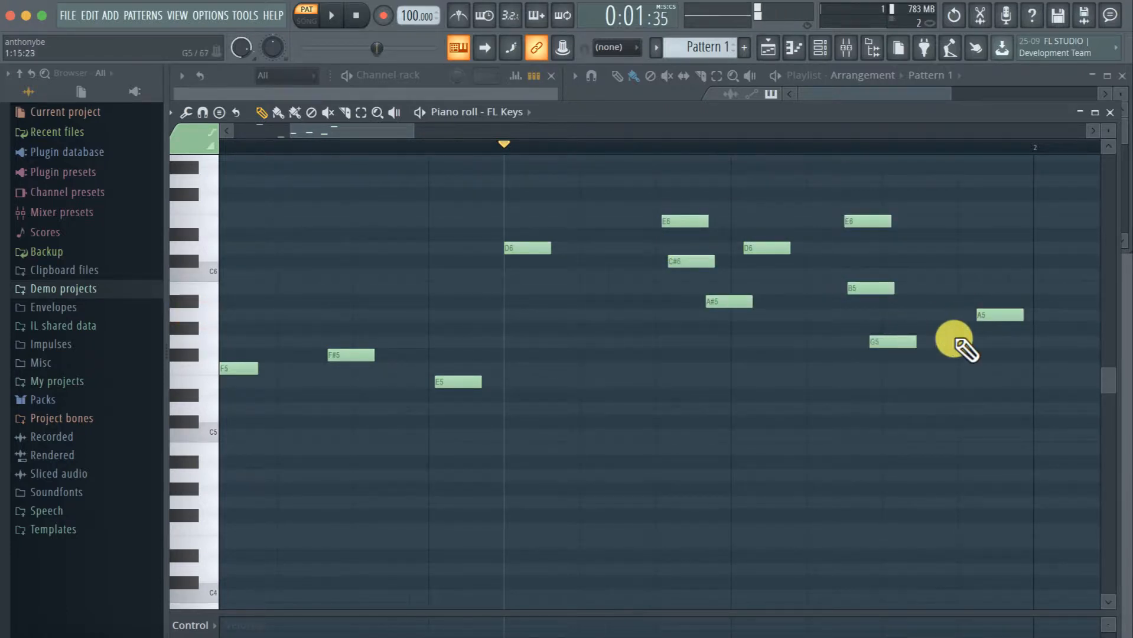
Play the pattern to hear the mix of snapped and unsnapped FL Keys notes, then stop playback
{"action": "scroll", "coordinate": [956, 346], "scroll_direction": "down", "scroll_amount": 2}
{"action": "key", "text": "space"}
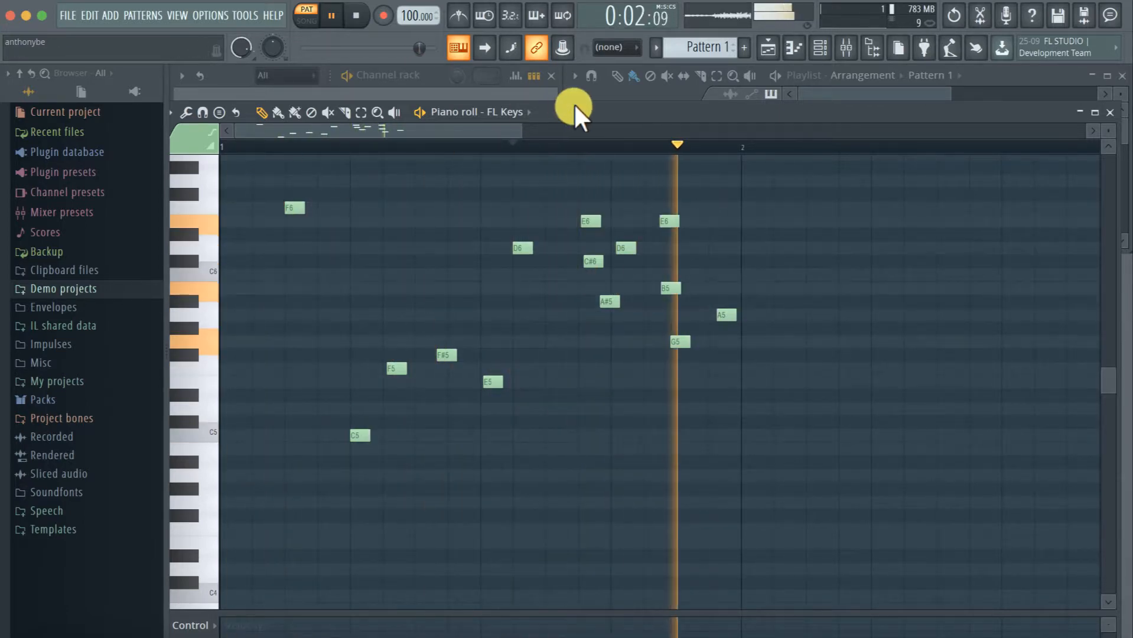
{"action": "key", "text": "space"}
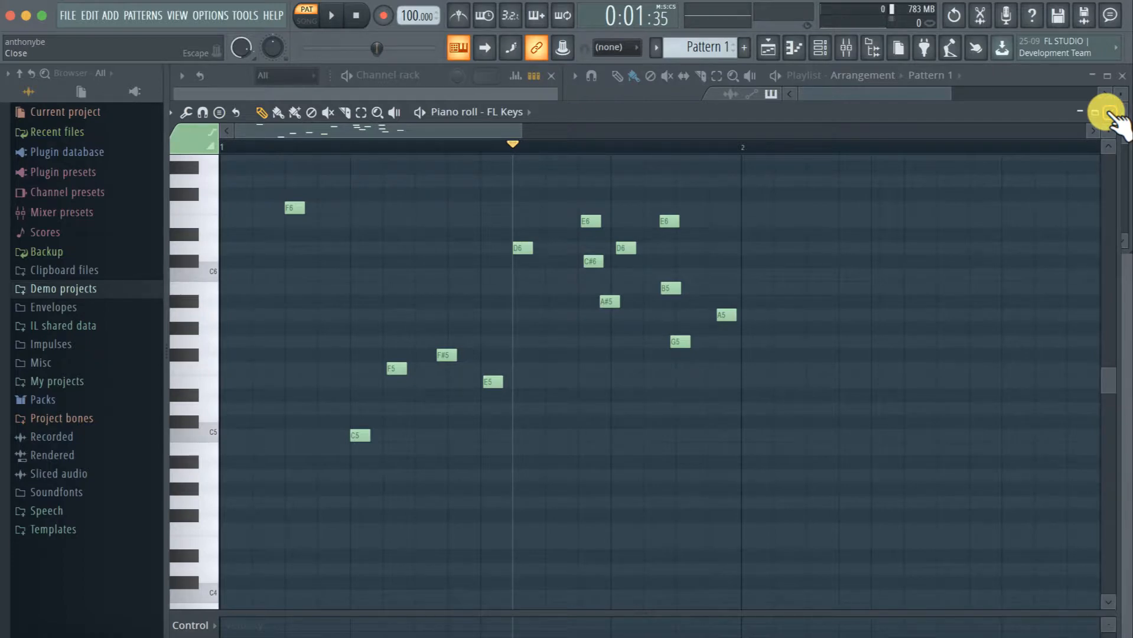
Delete all FL Keys notes, undo and redo the deletion, and close the piano roll
{"action": "key", "text": "ctrl+a"}
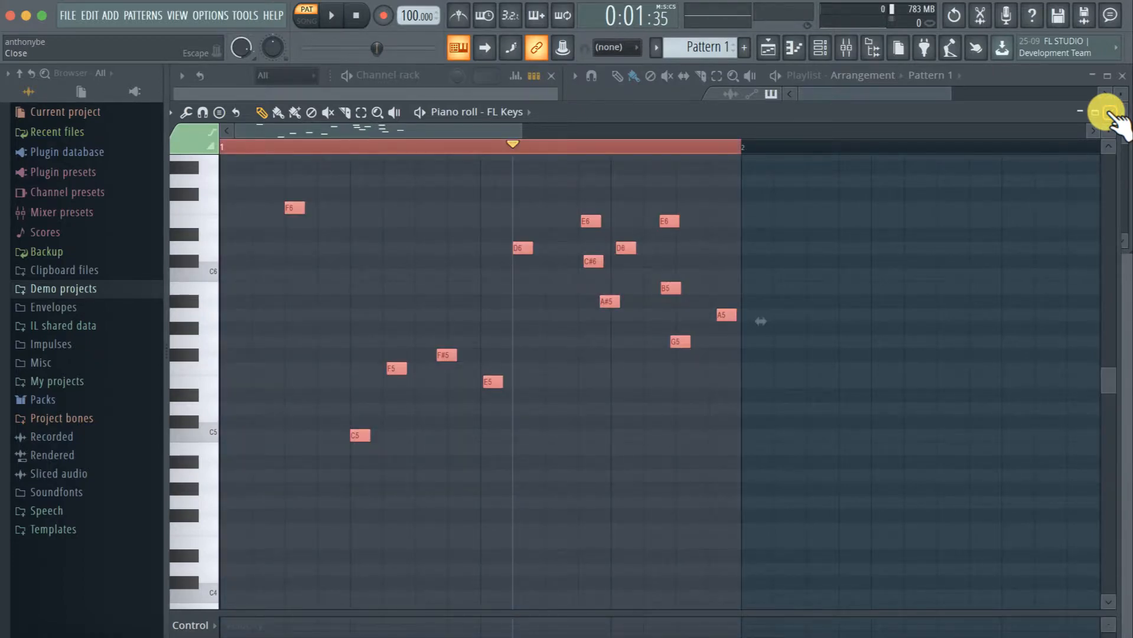
{"action": "key", "text": "Delete"}
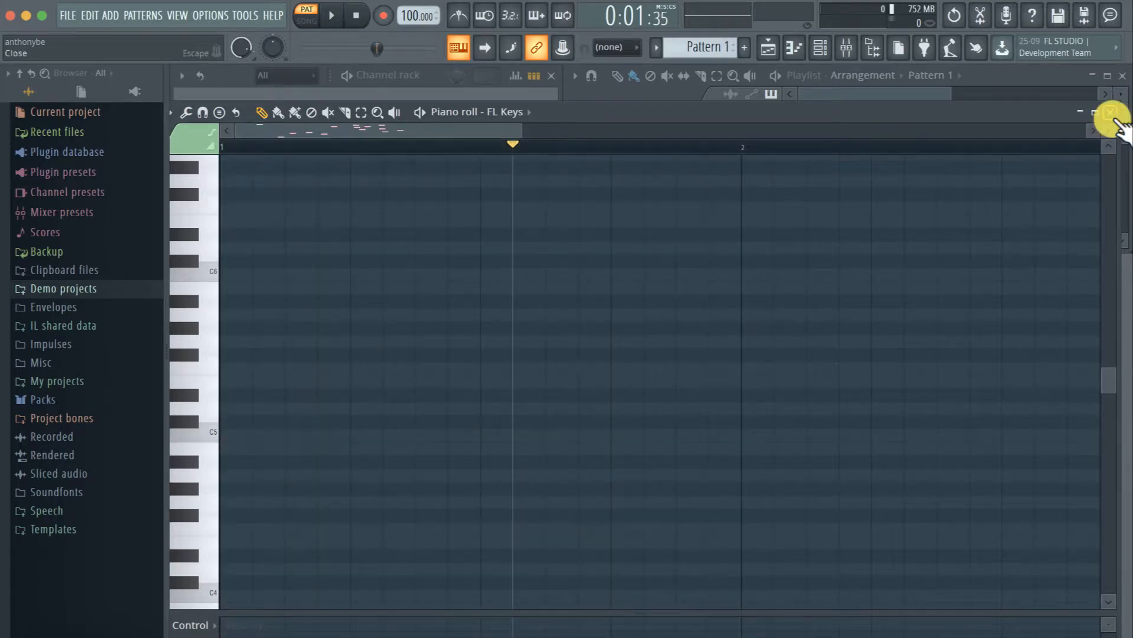
{"action": "key", "text": "ctrl+z"}
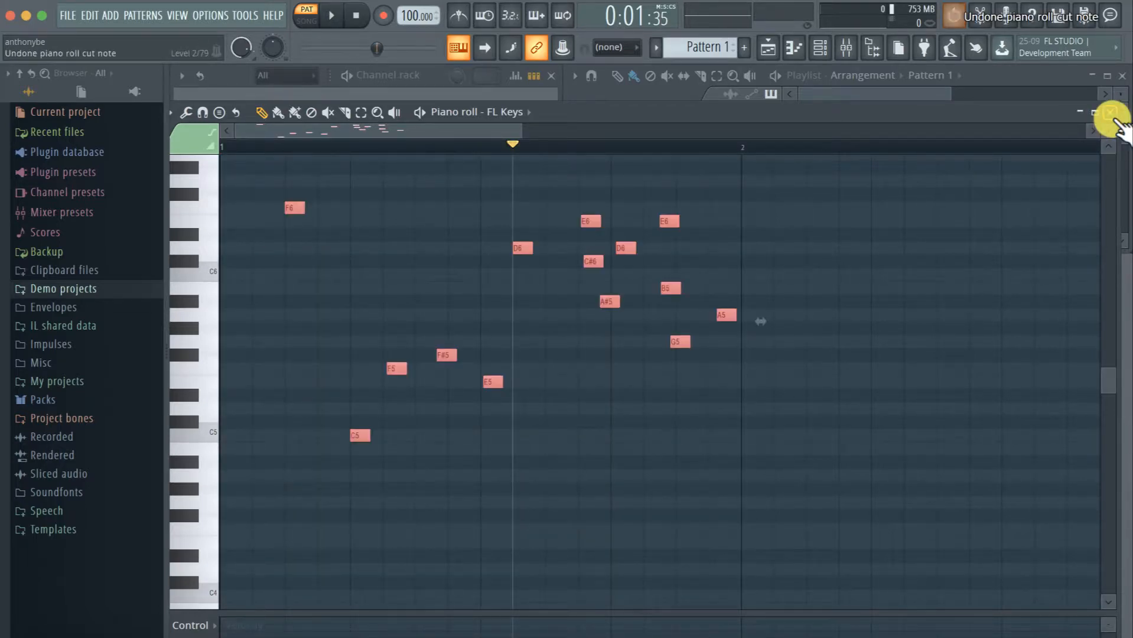
{"action": "key", "text": "ctrl+z"}
{"action": "left_click", "coordinate": [1111, 112]}
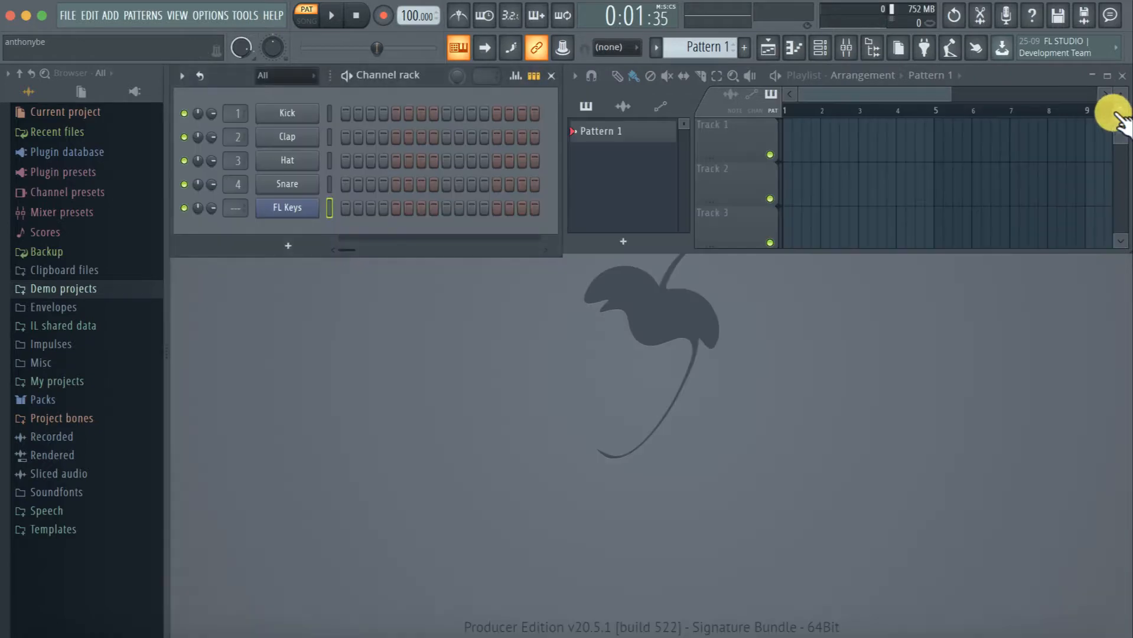
{"action": "left_click", "coordinate": [288, 245]}
{"action": "left_click", "coordinate": [216, 329]}
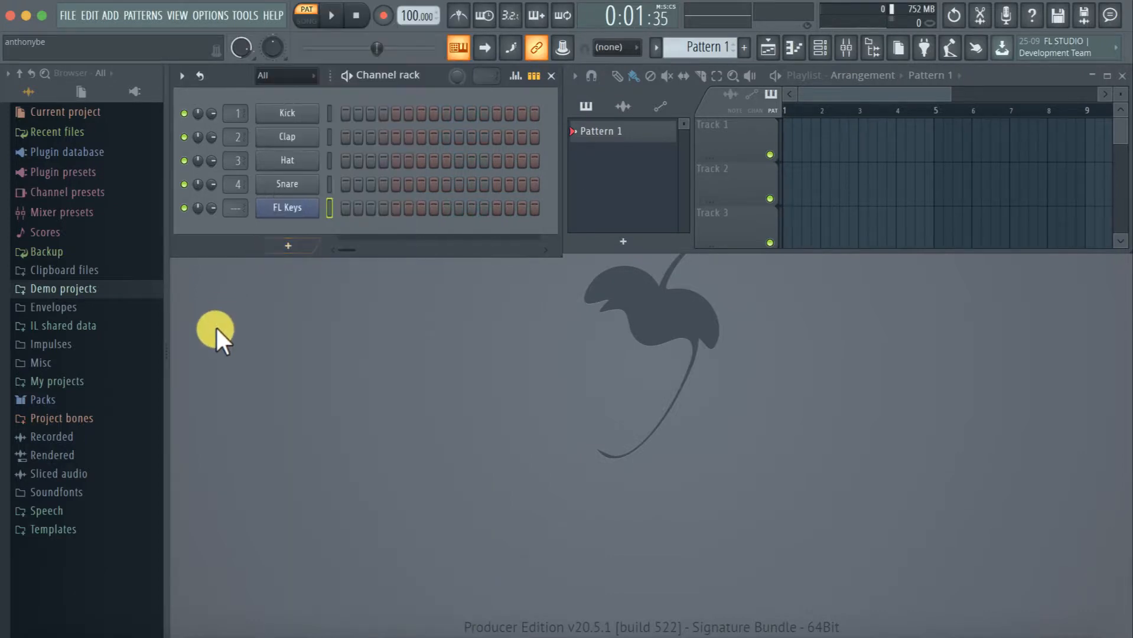
Add a Fruity Envelope Controller channel to the channel rack
{"action": "left_click", "coordinate": [288, 244]}
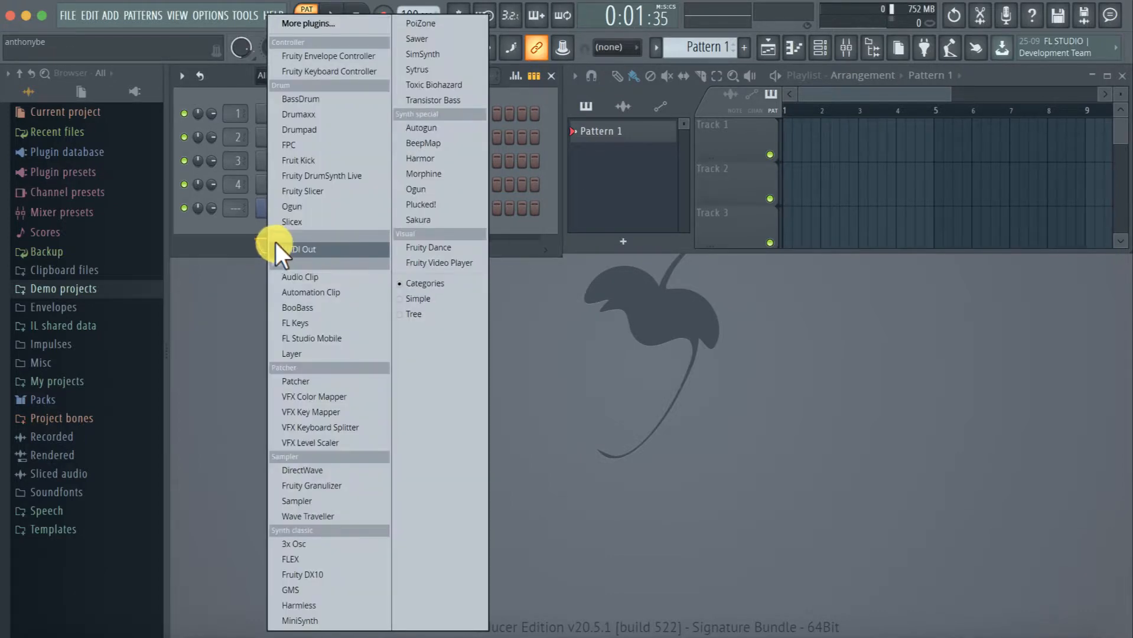
{"action": "left_click", "coordinate": [266, 267]}
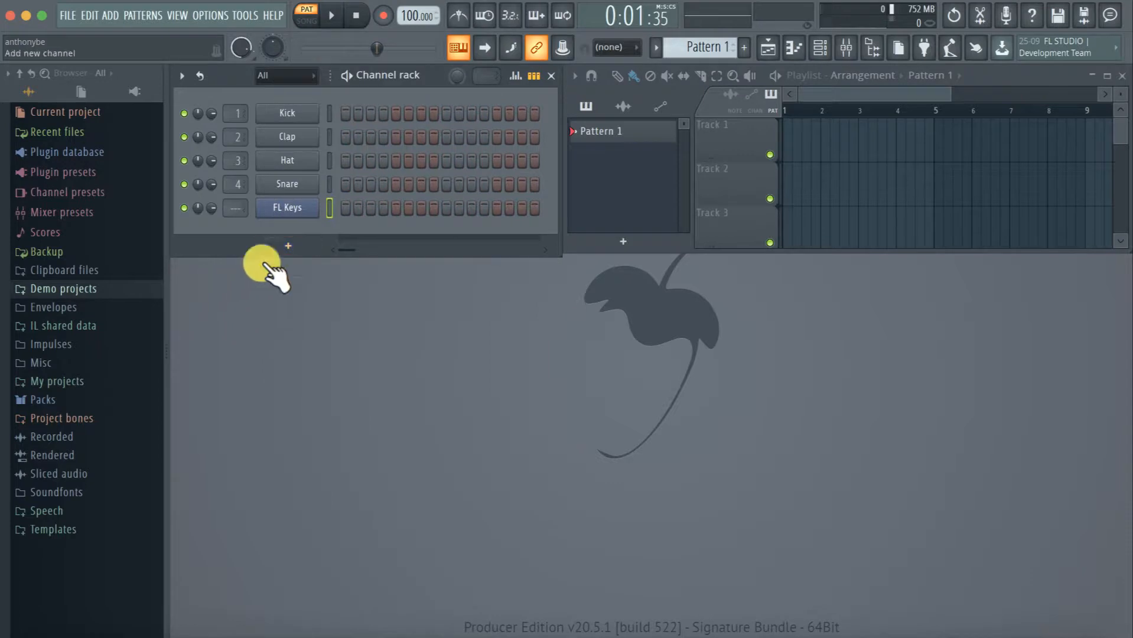
{"action": "left_click", "coordinate": [291, 246]}
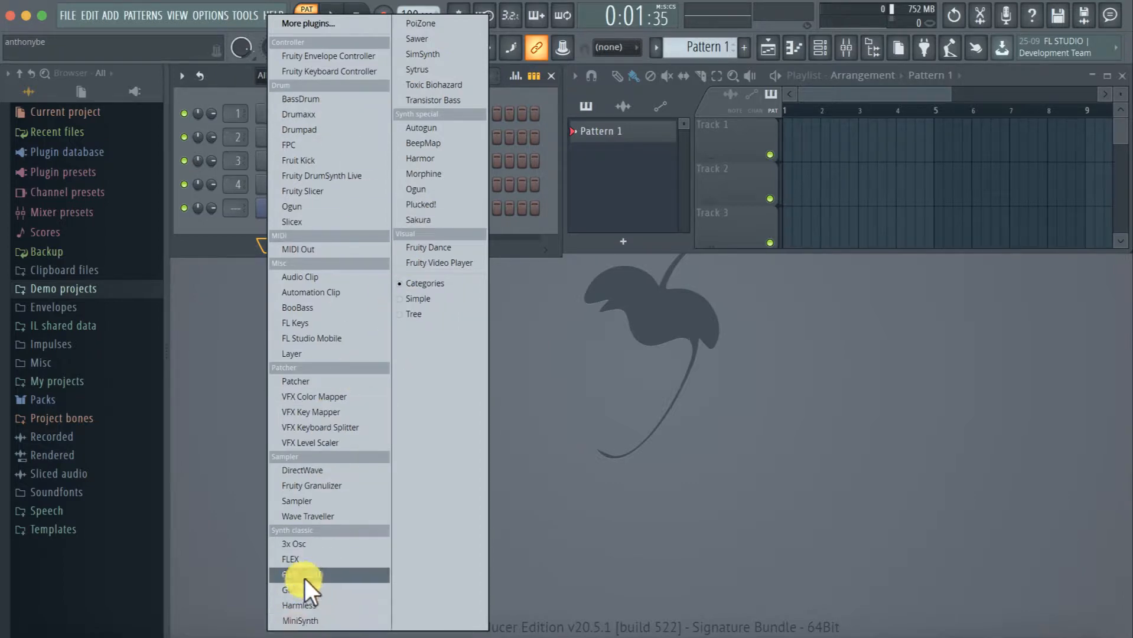
{"action": "left_click", "coordinate": [306, 55]}
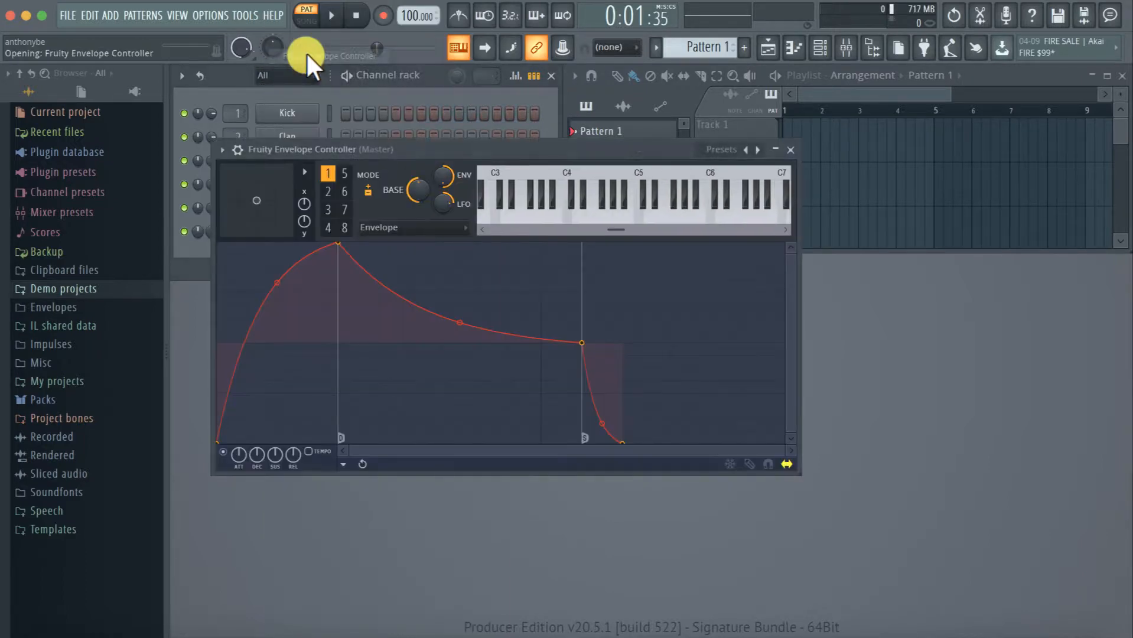
Set the main snap to Line and close the Fruity Envelope Controller window
{"action": "left_click", "coordinate": [615, 47]}
{"action": "left_click", "coordinate": [608, 107]}
{"action": "left_click", "coordinate": [790, 150]}
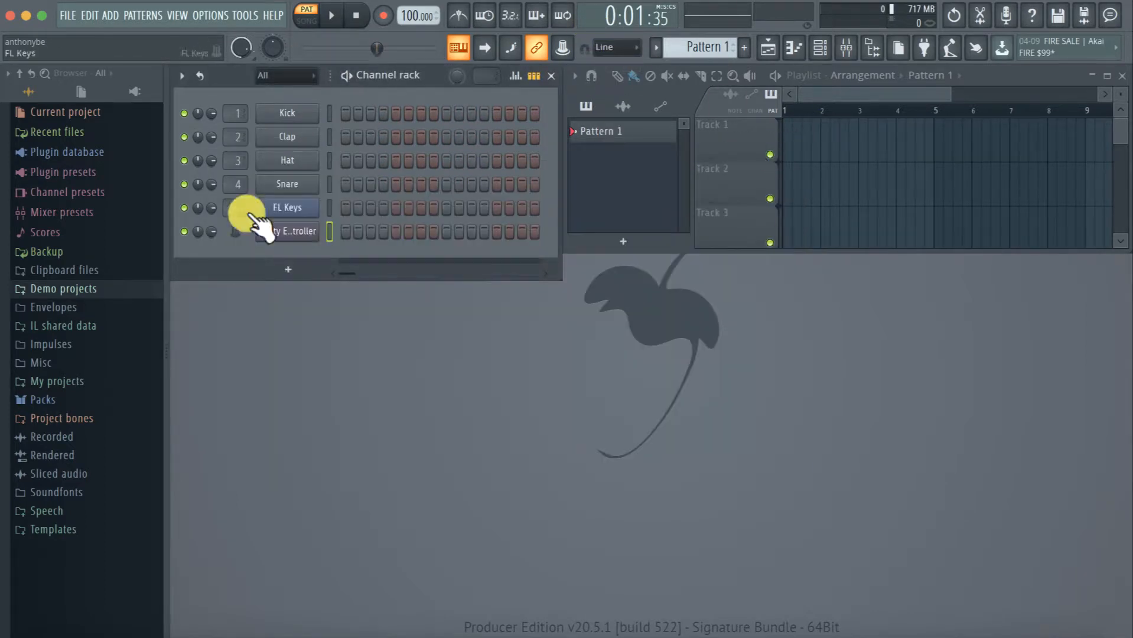
Add a BassDrum channel to the channel rack and close its plugin window
{"action": "left_click", "coordinate": [288, 269]}
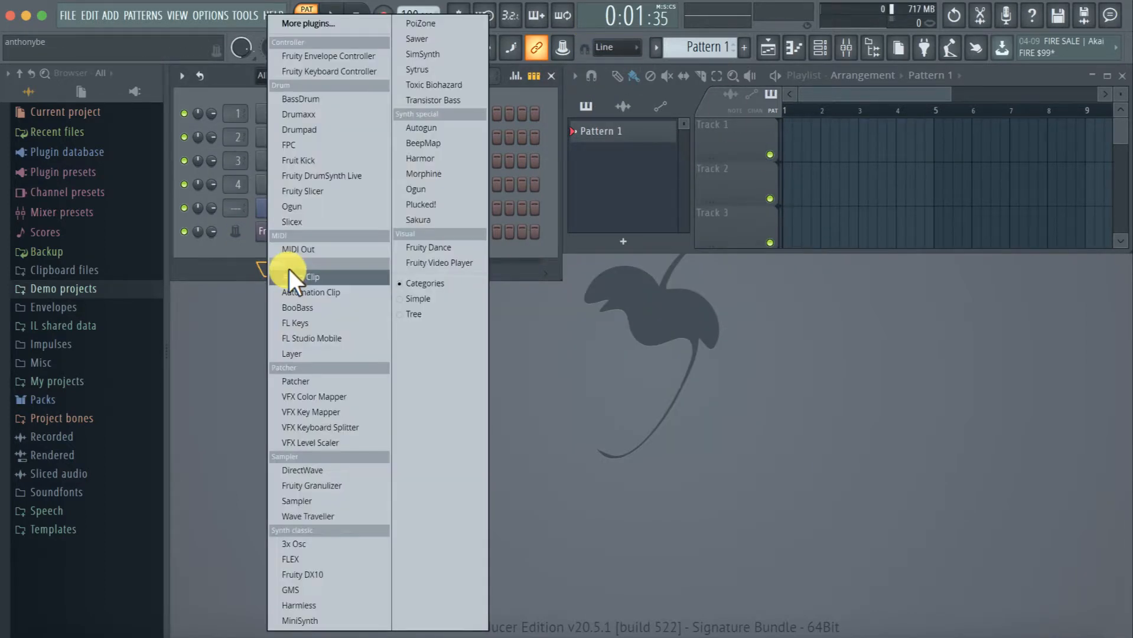
{"action": "left_click", "coordinate": [315, 95]}
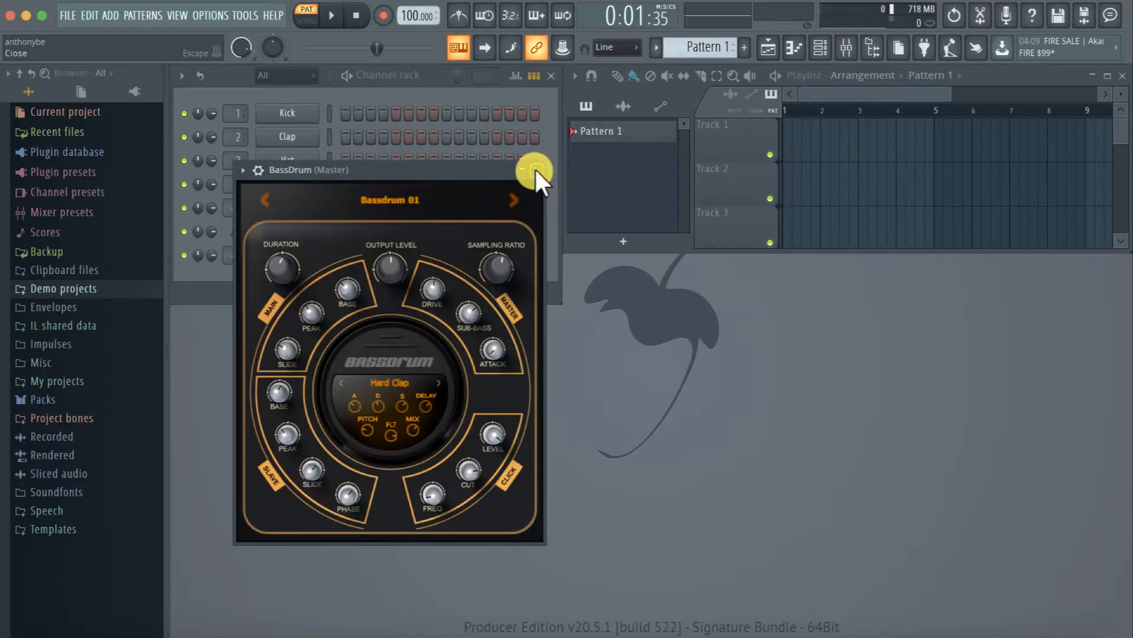
{"action": "left_click", "coordinate": [535, 170]}
Browse the plugin picker's categories, including Controller, MIDI, Patcher, Synth special and Visual, and close it without adding a plugin
{"action": "middle_click", "coordinate": [288, 288]}
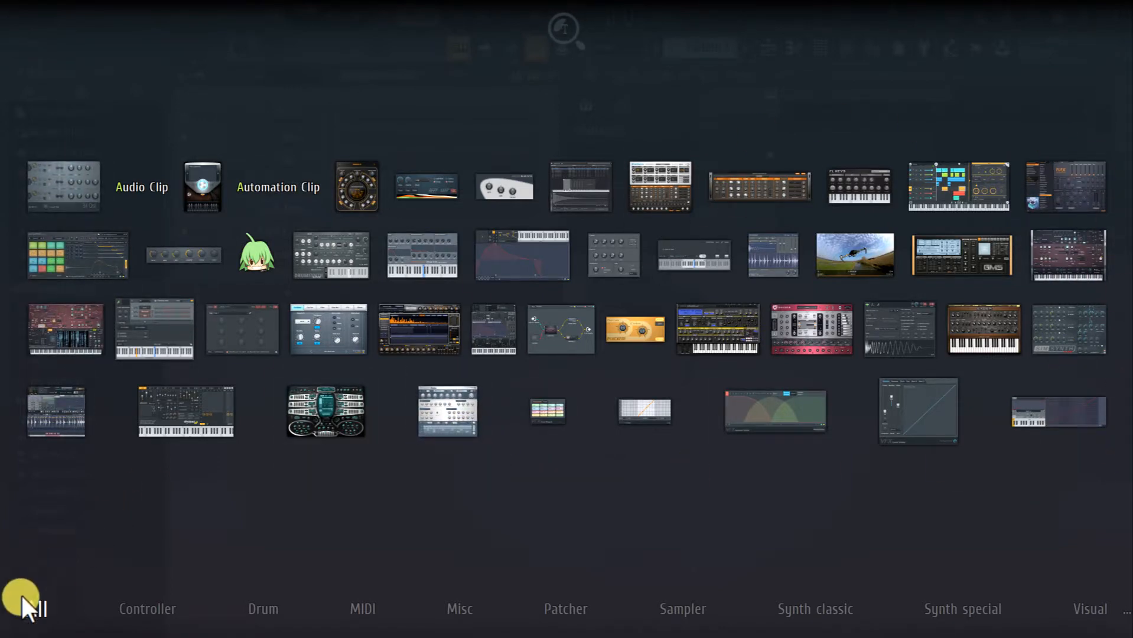
{"action": "left_click", "coordinate": [147, 609]}
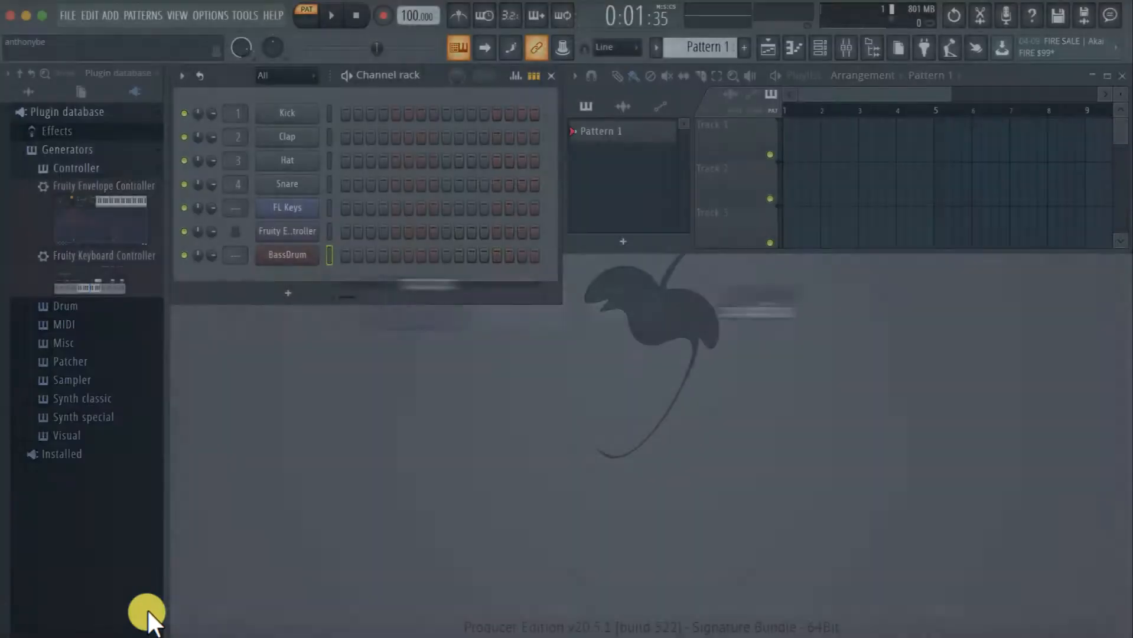
{"action": "right_click", "coordinate": [288, 296]}
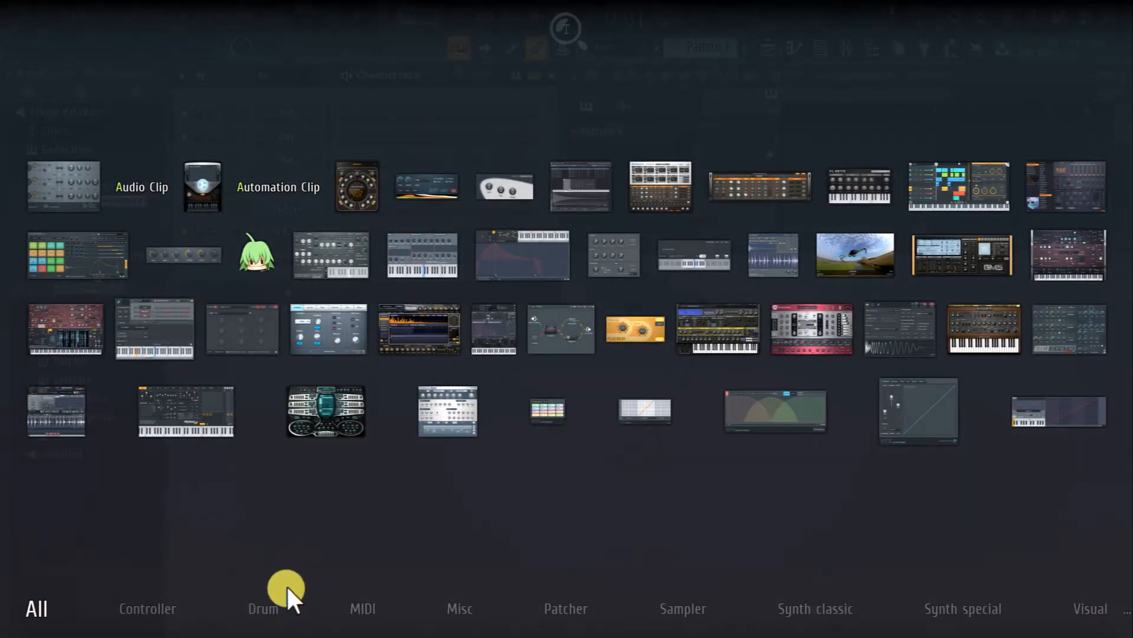
{"action": "mouse_move", "coordinate": [255, 614]}
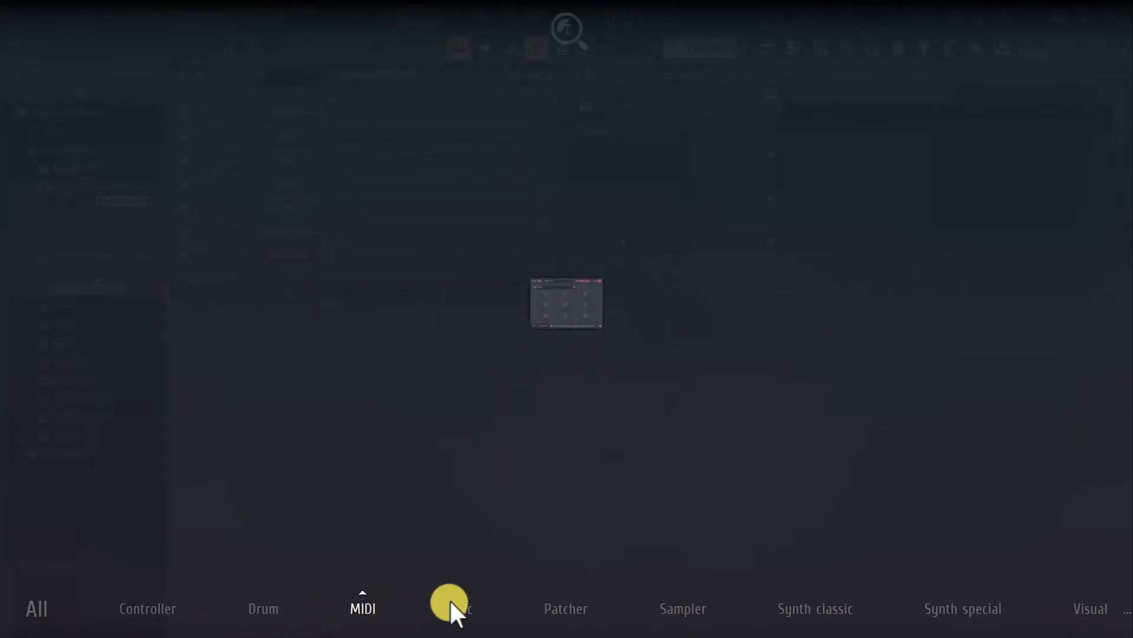
{"action": "mouse_move", "coordinate": [469, 606]}
{"action": "mouse_move", "coordinate": [576, 614]}
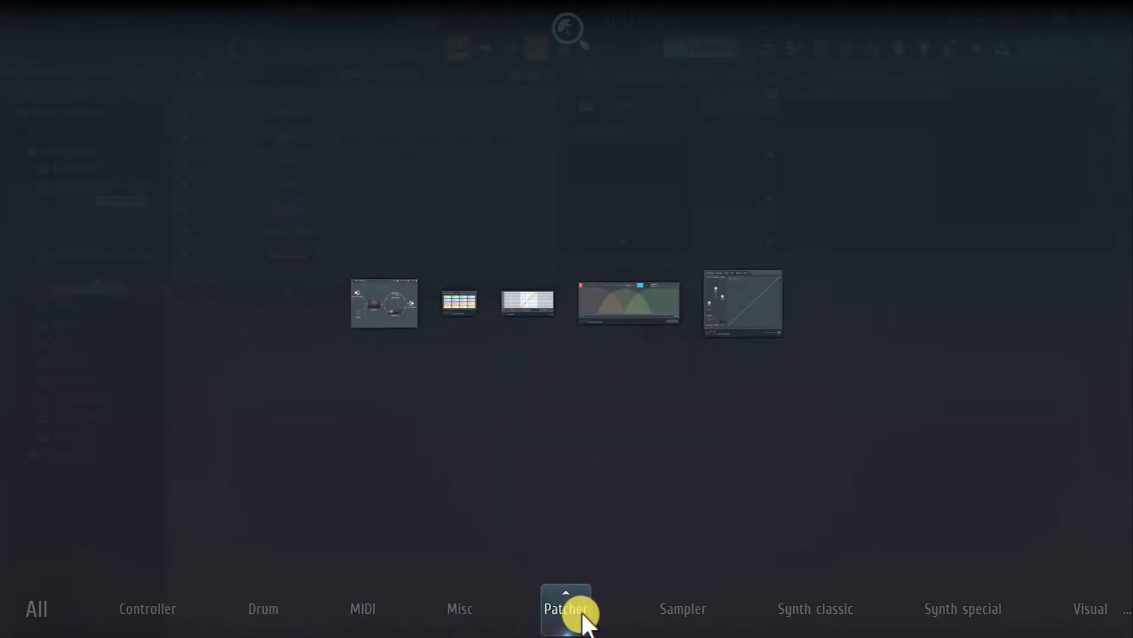
{"action": "mouse_move", "coordinate": [790, 615]}
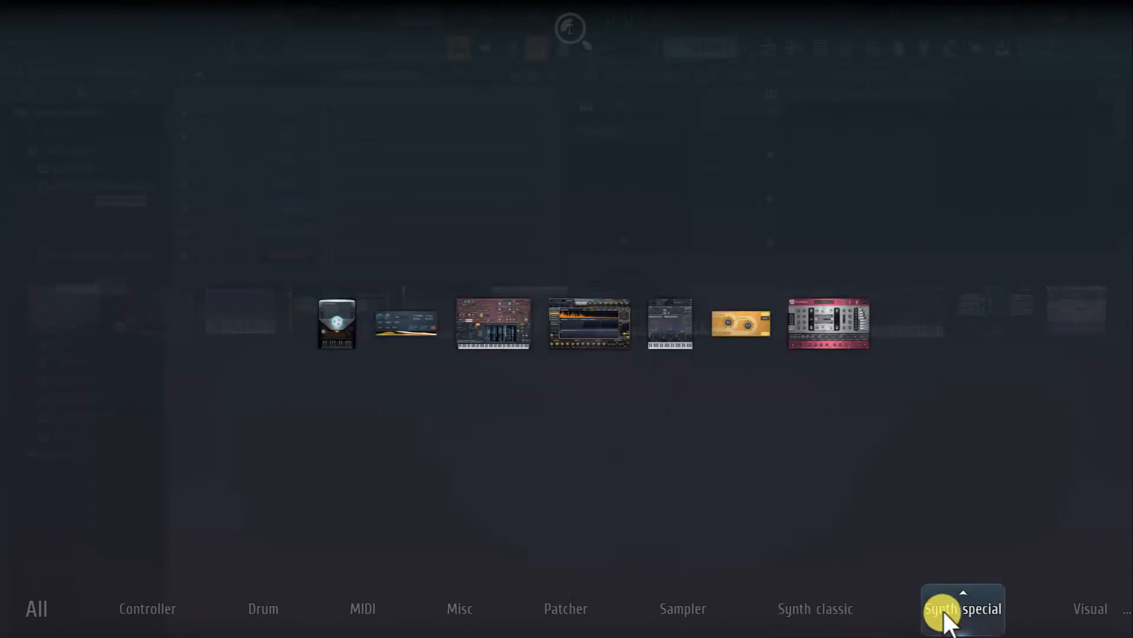
{"action": "mouse_move", "coordinate": [1102, 611]}
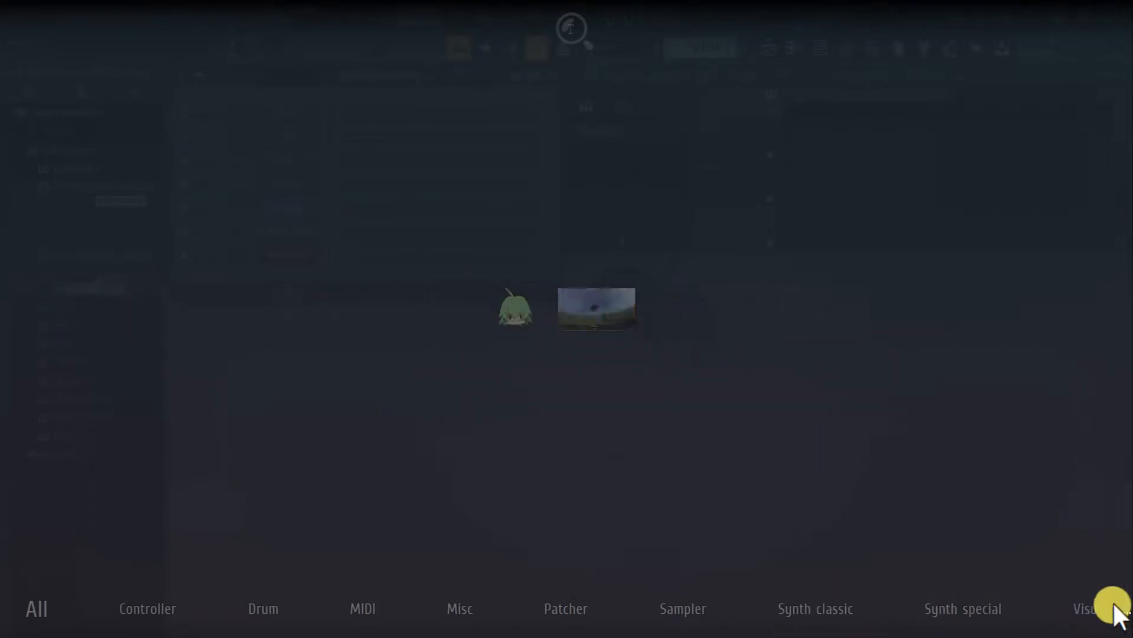
{"action": "key", "text": "Escape"}
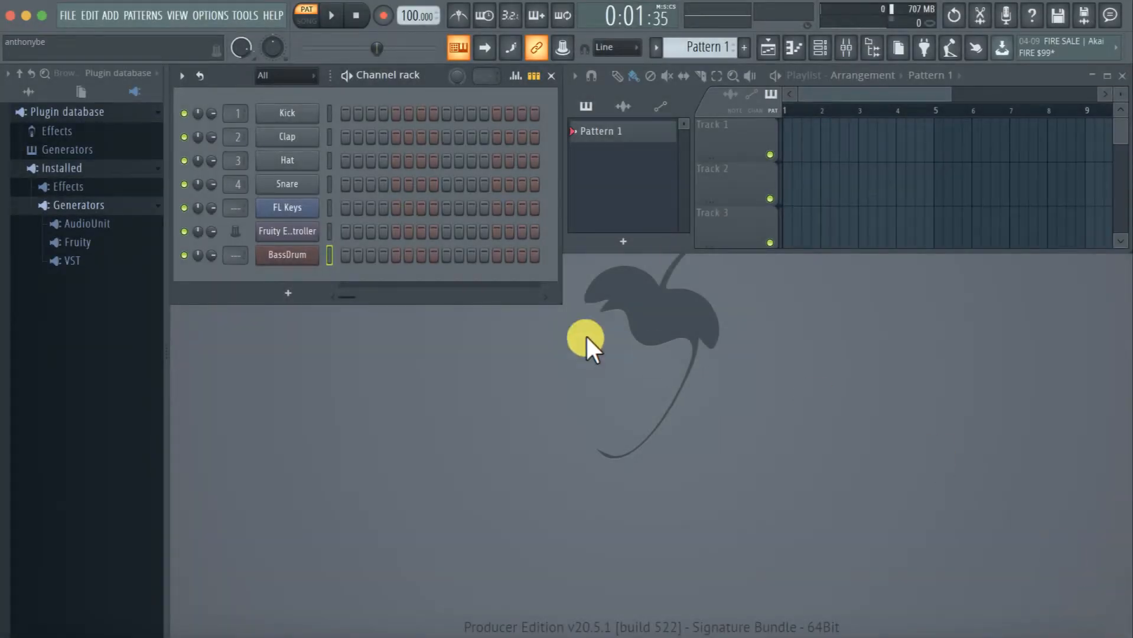
Delete the BassDrum channel from the channel rack
{"action": "right_click", "coordinate": [289, 253]}
{"action": "left_click", "coordinate": [281, 256]}
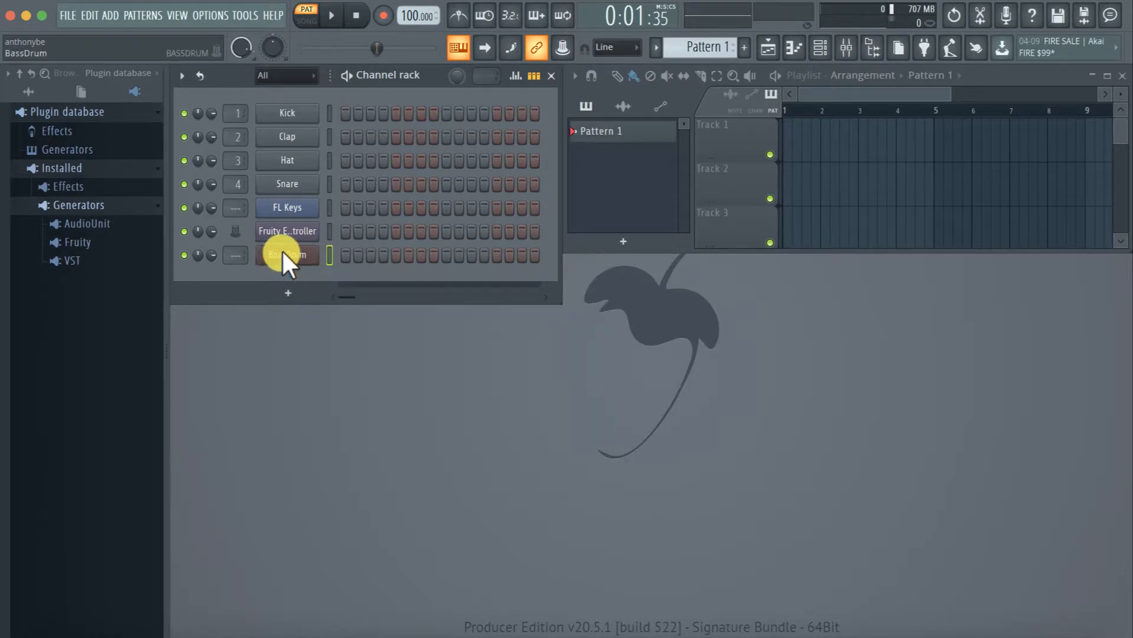
{"action": "right_click", "coordinate": [290, 250]}
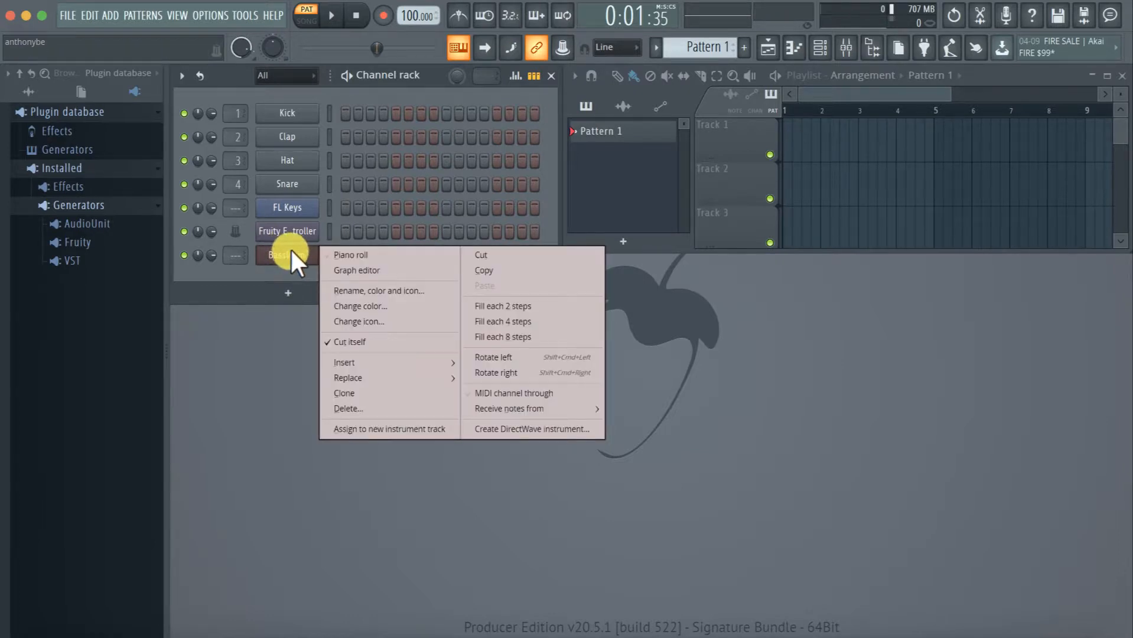
{"action": "left_click", "coordinate": [340, 406]}
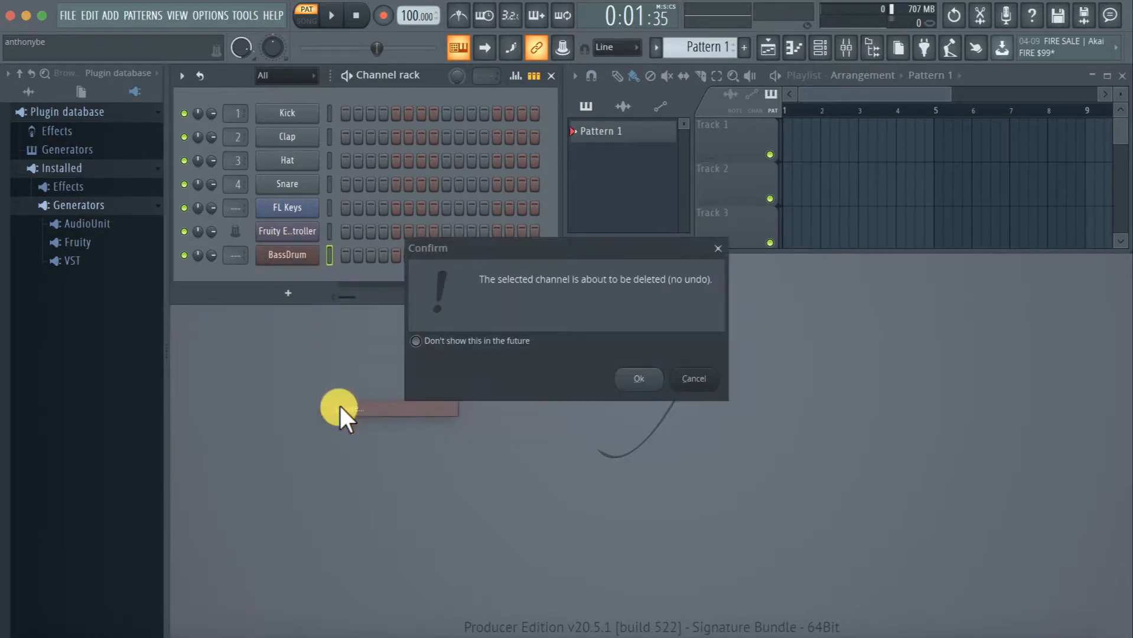
{"action": "left_click", "coordinate": [632, 378]}
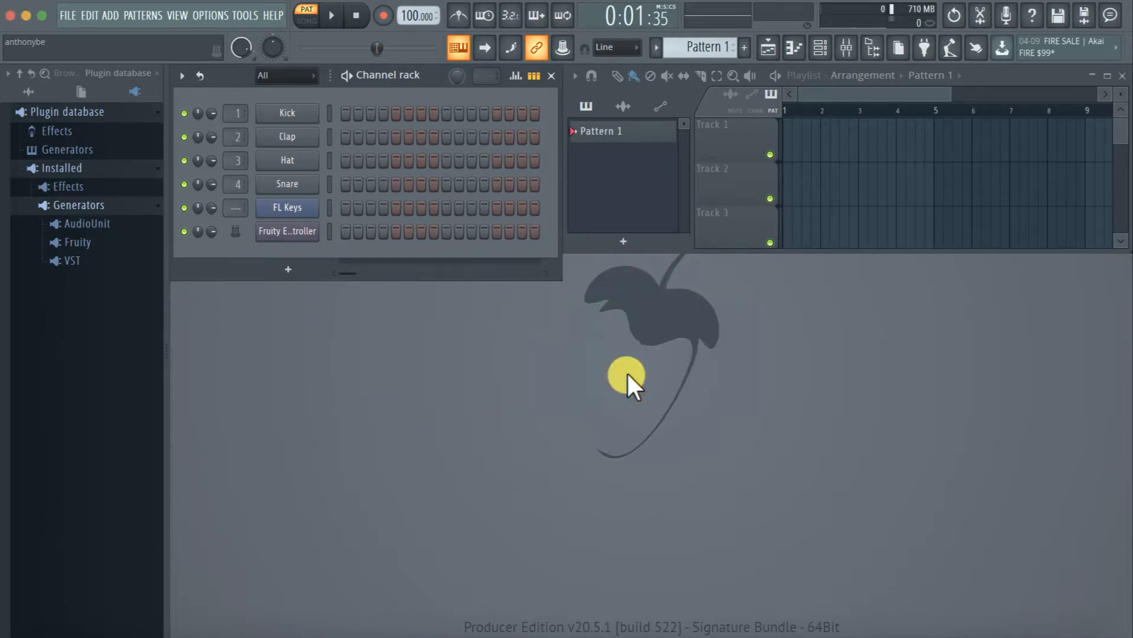
Delete the Fruity Envelope Controller channel from the channel rack
{"action": "right_click", "coordinate": [314, 234]}
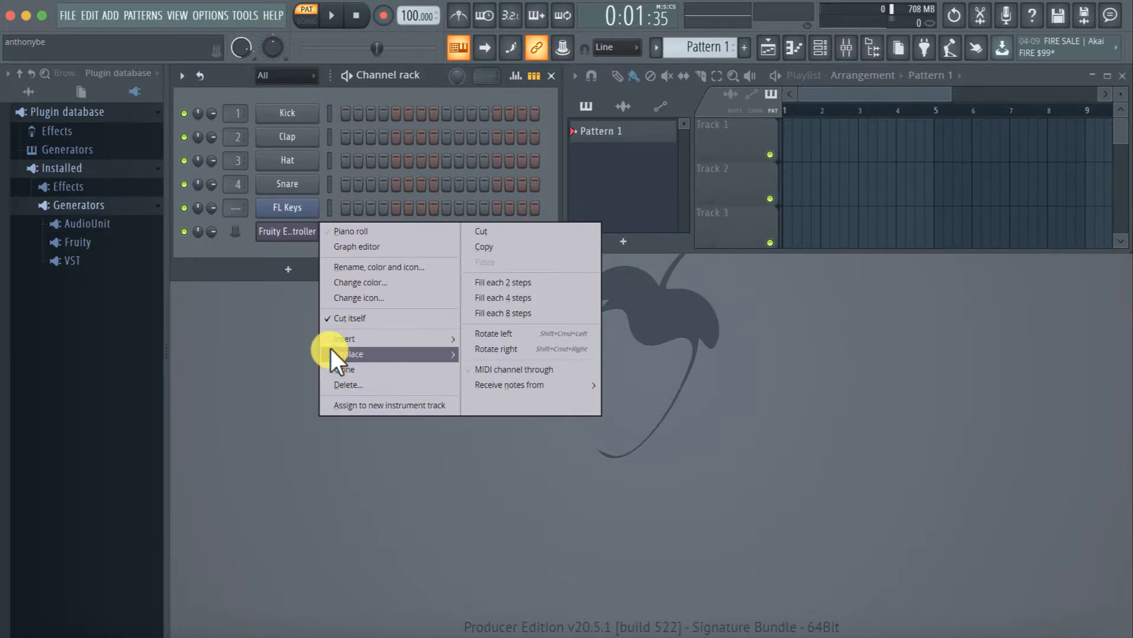
{"action": "mouse_move", "coordinate": [330, 350]}
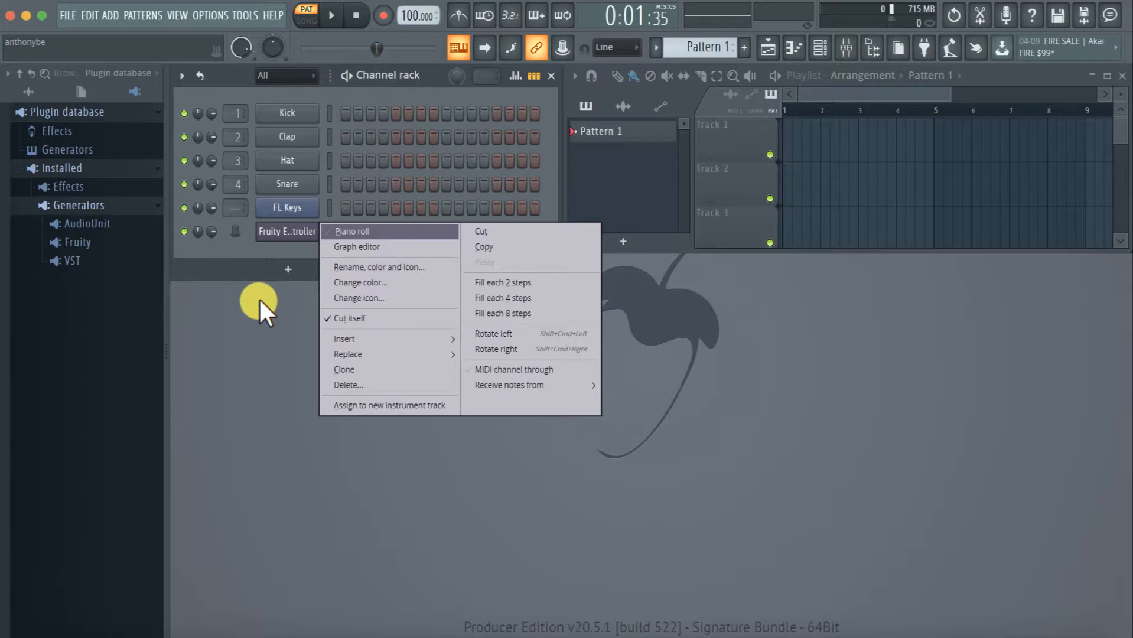
{"action": "left_click", "coordinate": [259, 297]}
{"action": "right_click", "coordinate": [312, 229]}
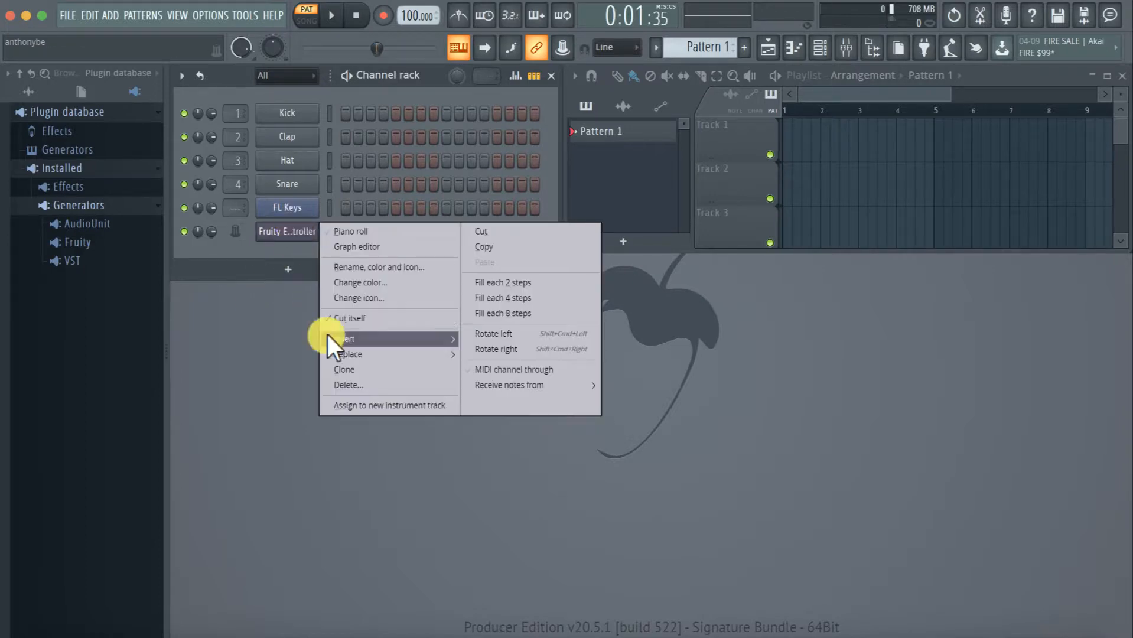
{"action": "left_click", "coordinate": [334, 384]}
{"action": "left_click", "coordinate": [639, 383]}
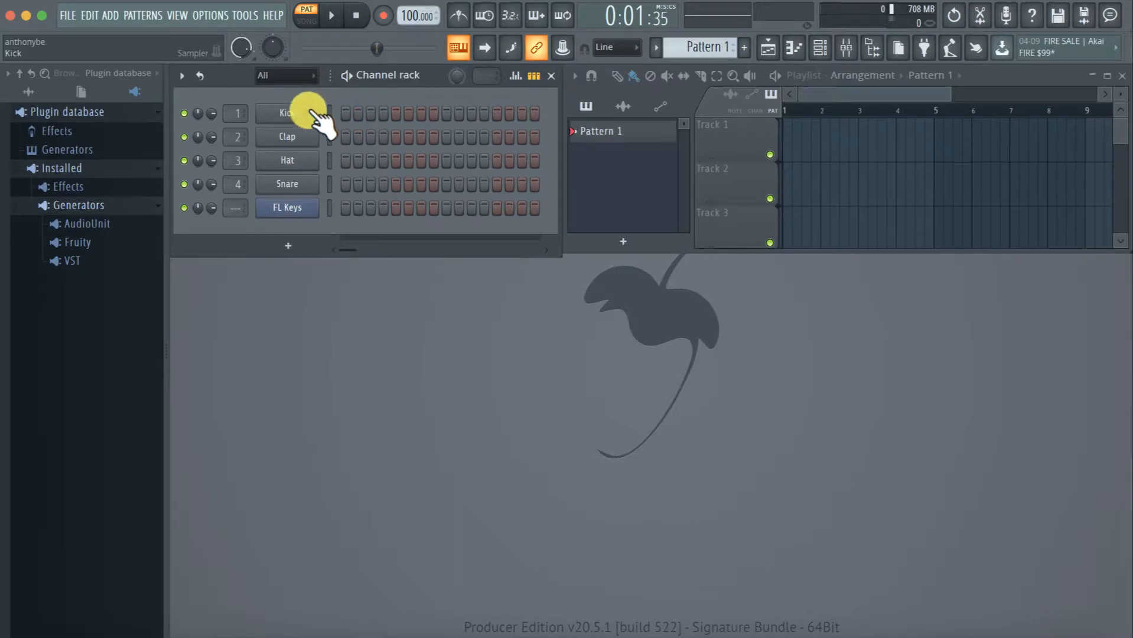
Fill the Kick channel's step sequence on each 4 steps
{"action": "right_click", "coordinate": [284, 106]}
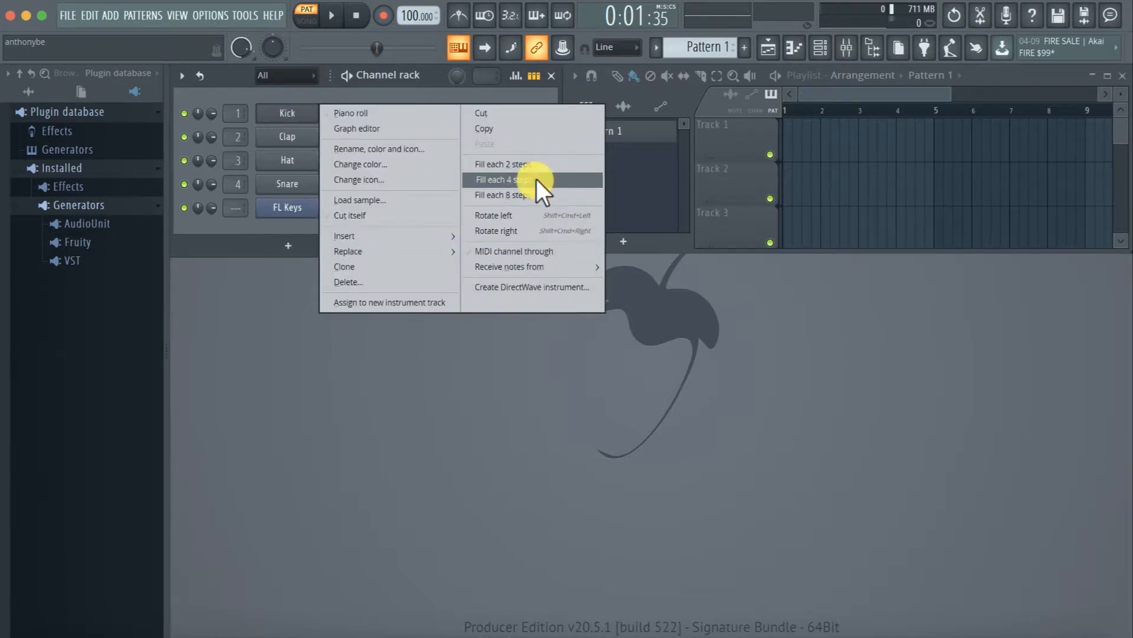
{"action": "left_click", "coordinate": [288, 93]}
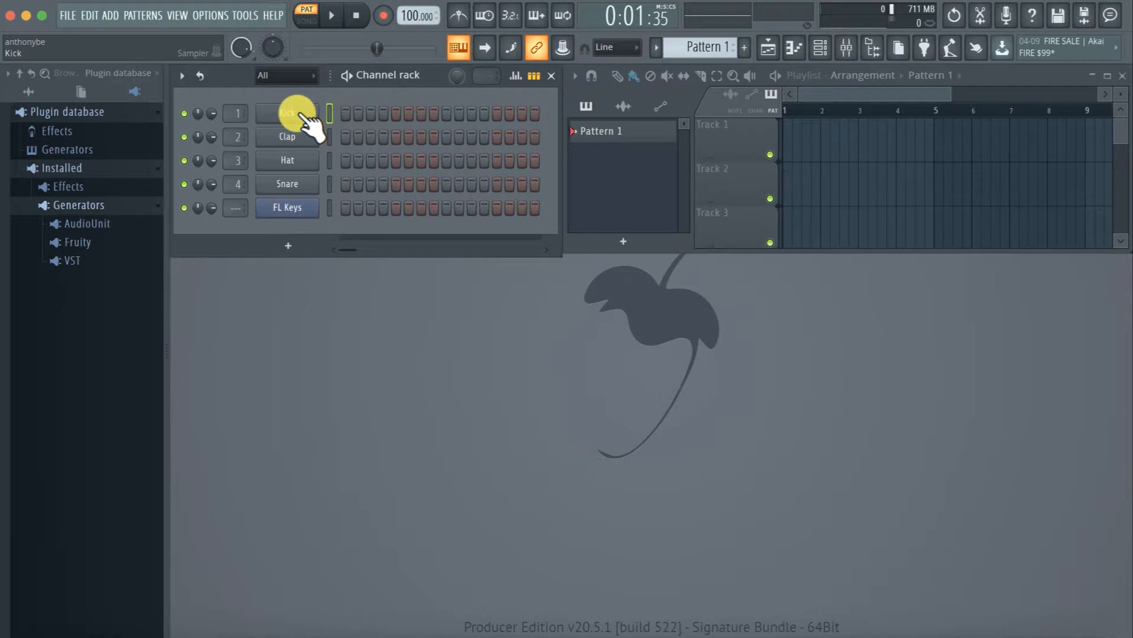
{"action": "right_click", "coordinate": [300, 112]}
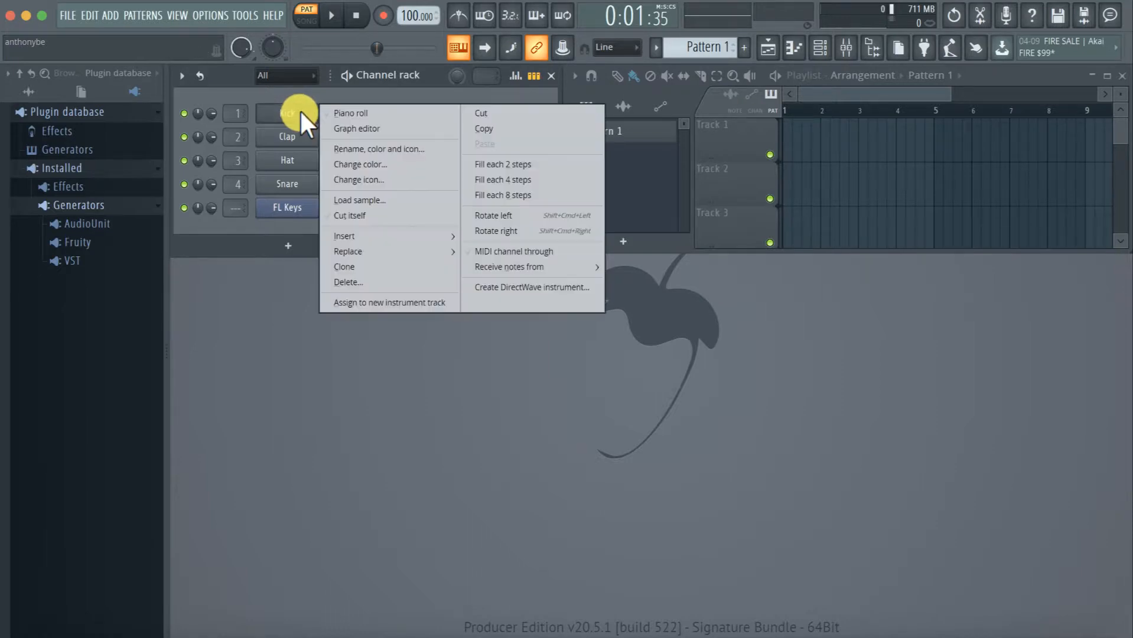
{"action": "right_click", "coordinate": [295, 109]}
{"action": "right_click", "coordinate": [294, 109]}
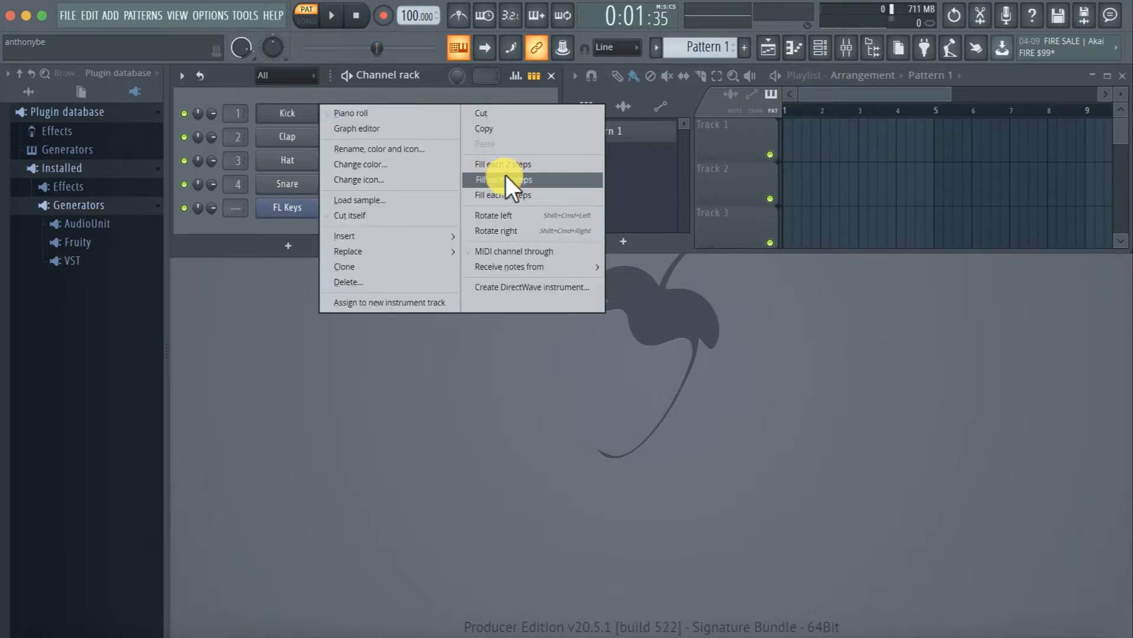
{"action": "left_click", "coordinate": [523, 177]}
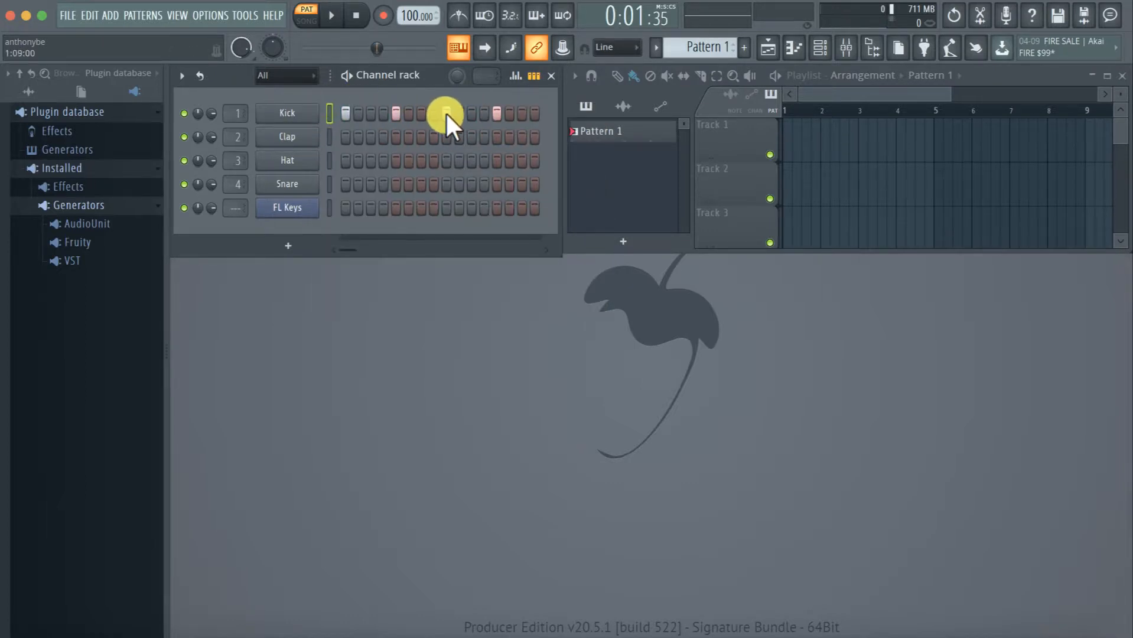
Play the pattern and refill the Kick channel on each 2 steps, followed by each 8 steps
{"action": "key", "text": "space"}
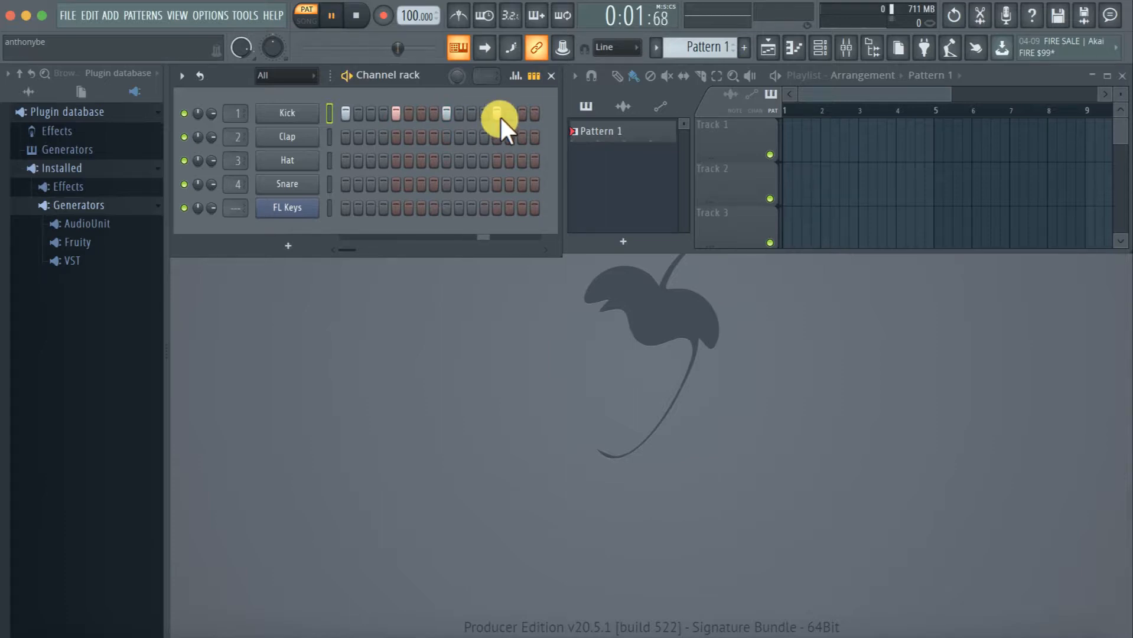
{"action": "right_click", "coordinate": [285, 112]}
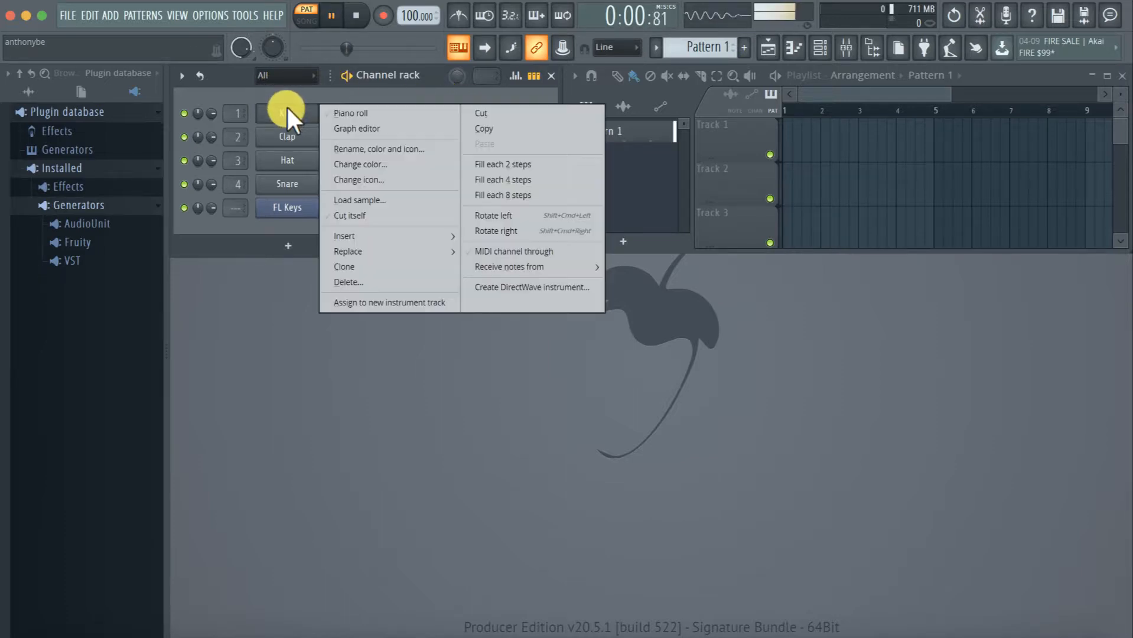
{"action": "left_click", "coordinate": [523, 165]}
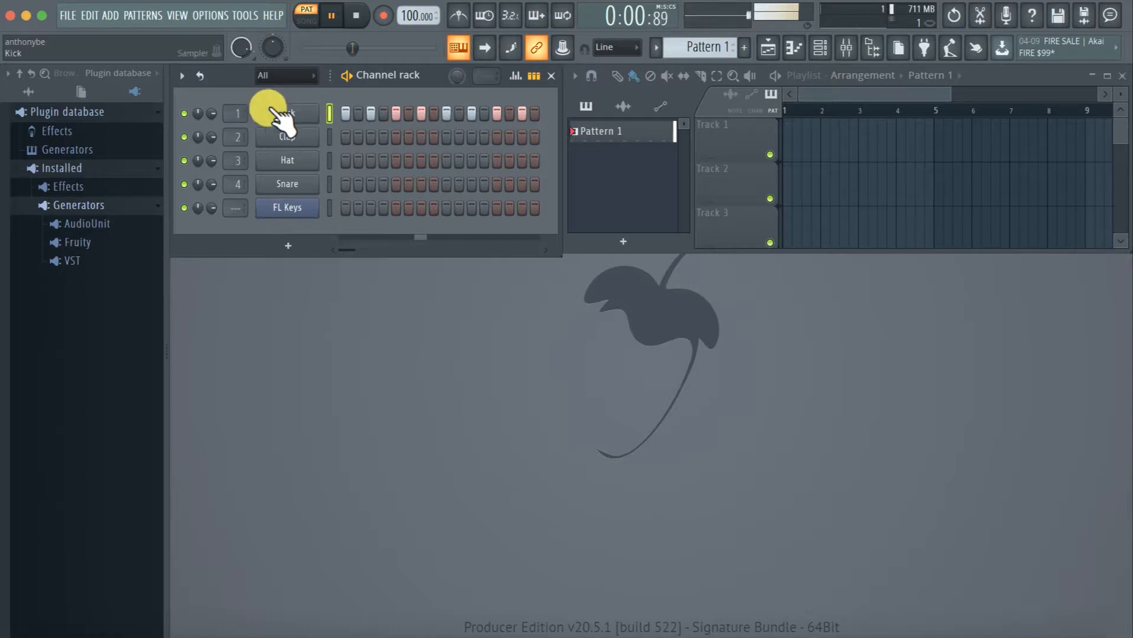
{"action": "right_click", "coordinate": [303, 107]}
{"action": "left_click", "coordinate": [484, 194]}
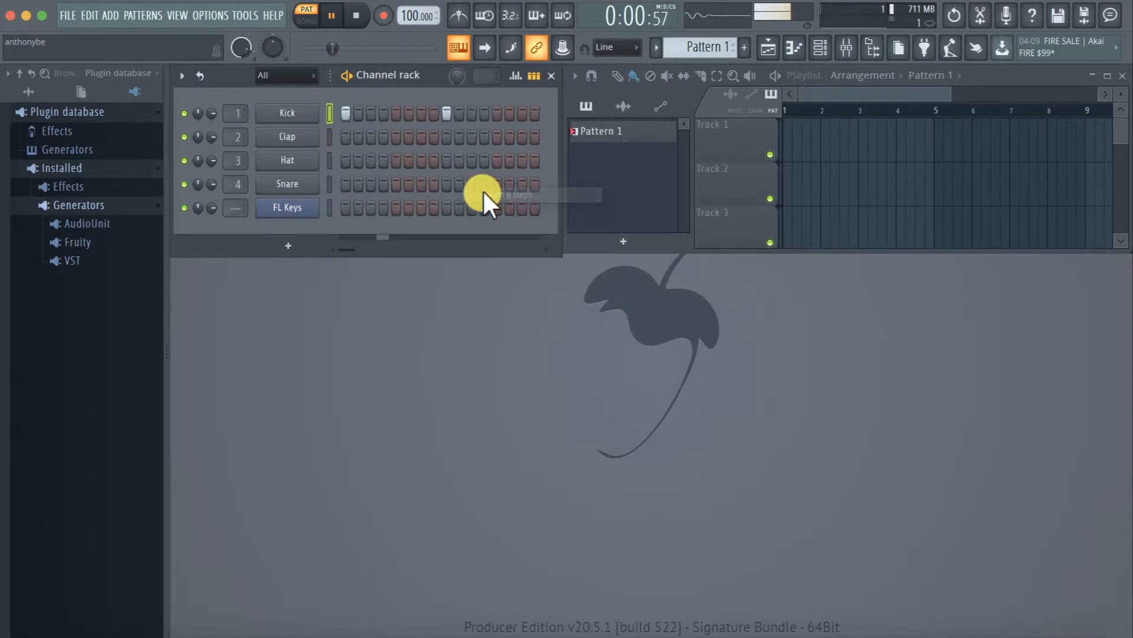
Clear the Kick hits on steps 1 and 9 and stop playback
{"action": "right_click", "coordinate": [347, 113]}
{"action": "right_click", "coordinate": [446, 112]}
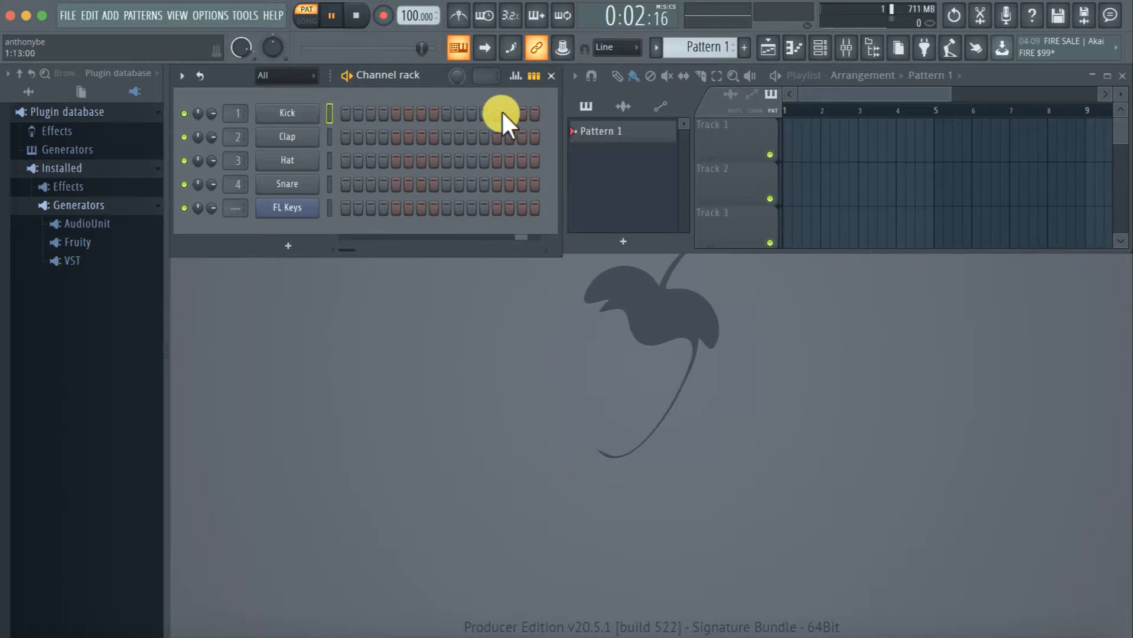
{"action": "key", "text": "space"}
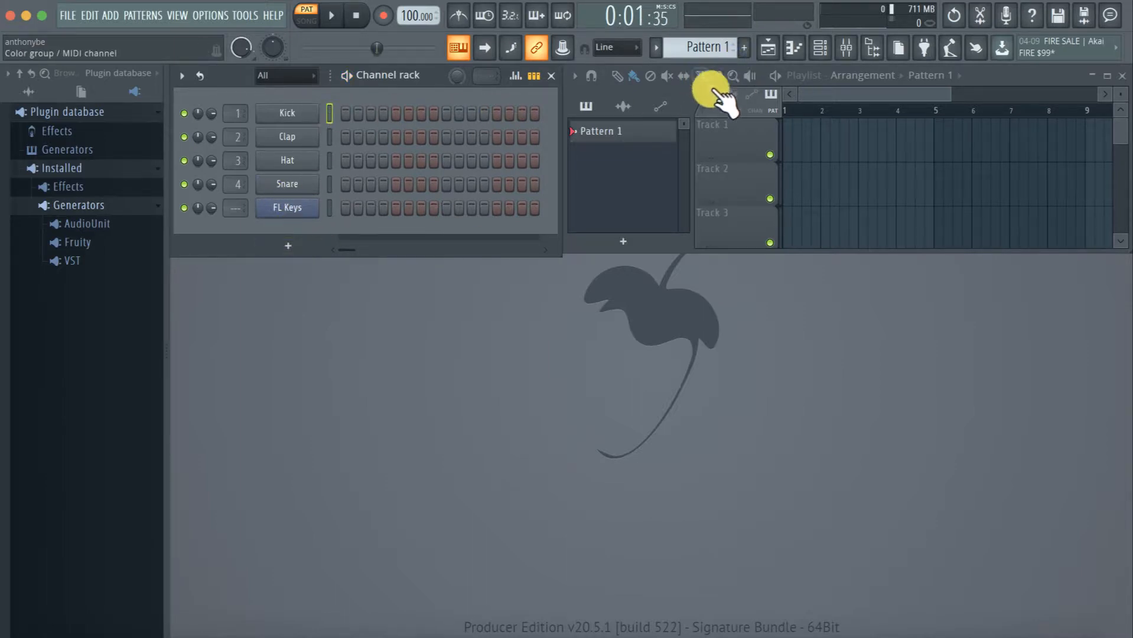
Maximize the Playlist window to fill the workspace
{"action": "left_click", "coordinate": [685, 92]}
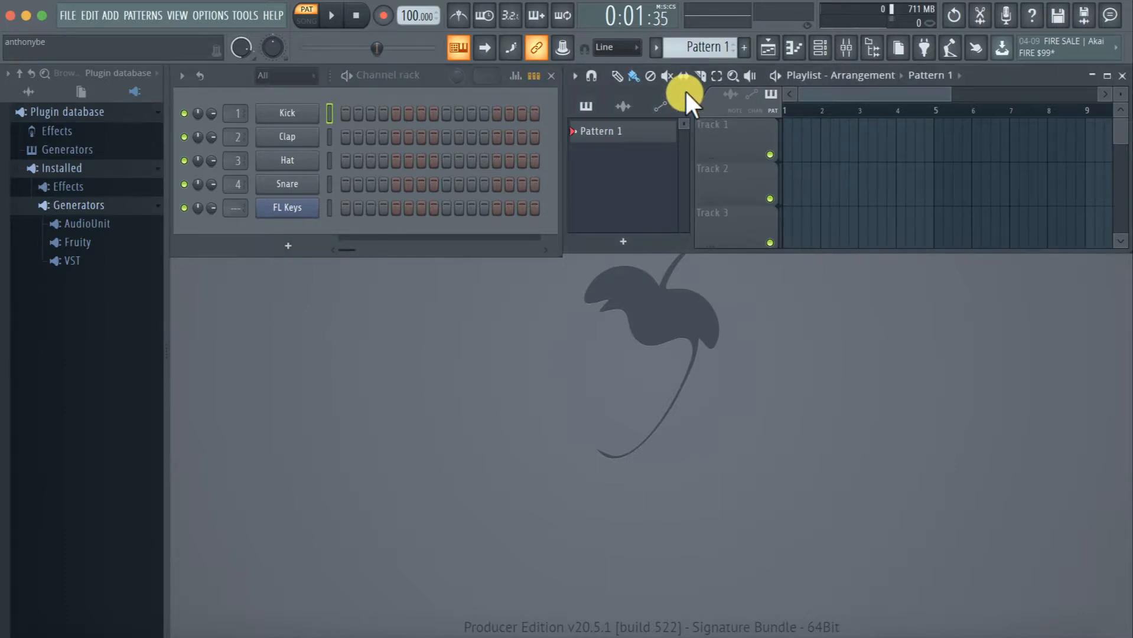
{"action": "double_click", "coordinate": [683, 89]}
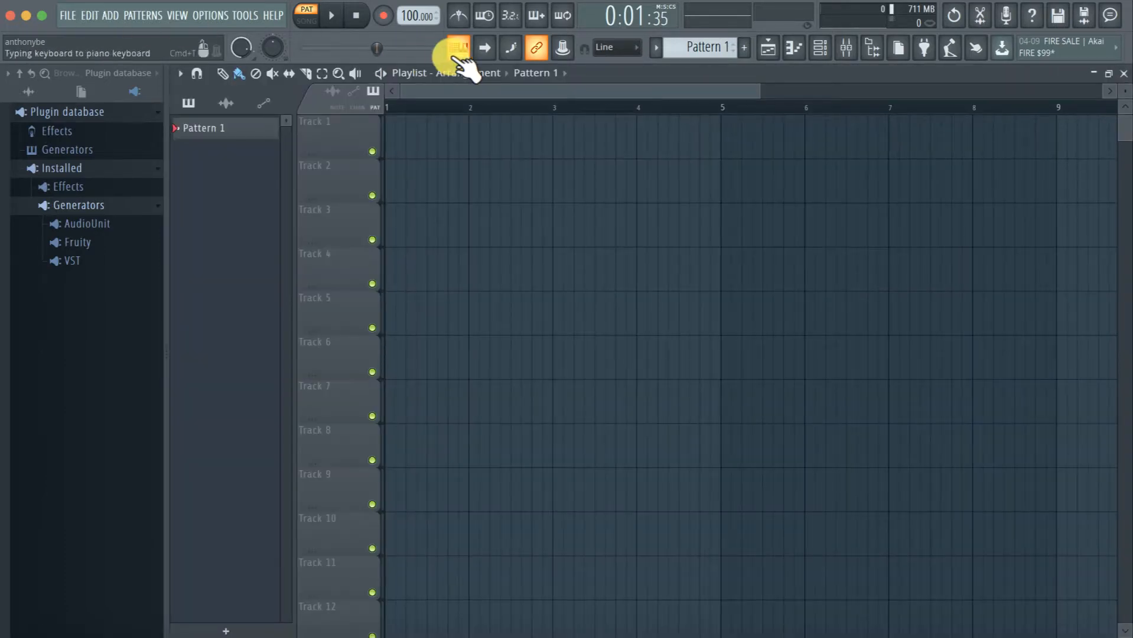
Look through the Playlist's tracks down to Track 500 and return to Track 1
{"action": "scroll", "coordinate": [821, 337], "scroll_direction": "down", "scroll_amount": 7}
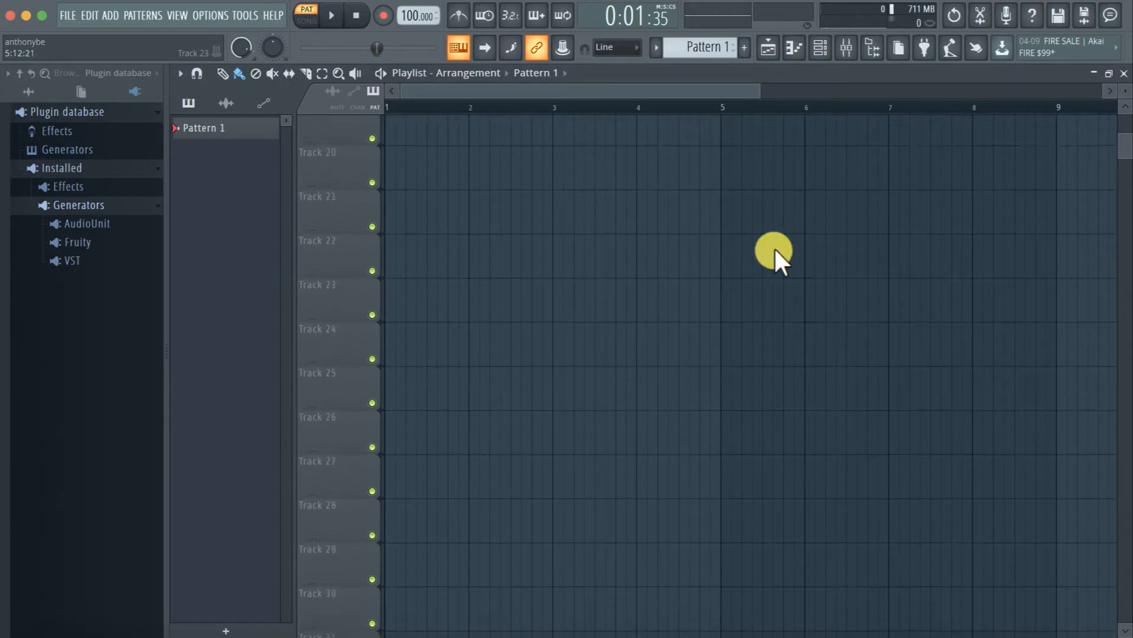
{"action": "left_click_drag", "start_coordinate": [754, 100], "coordinate": [1104, 94]}
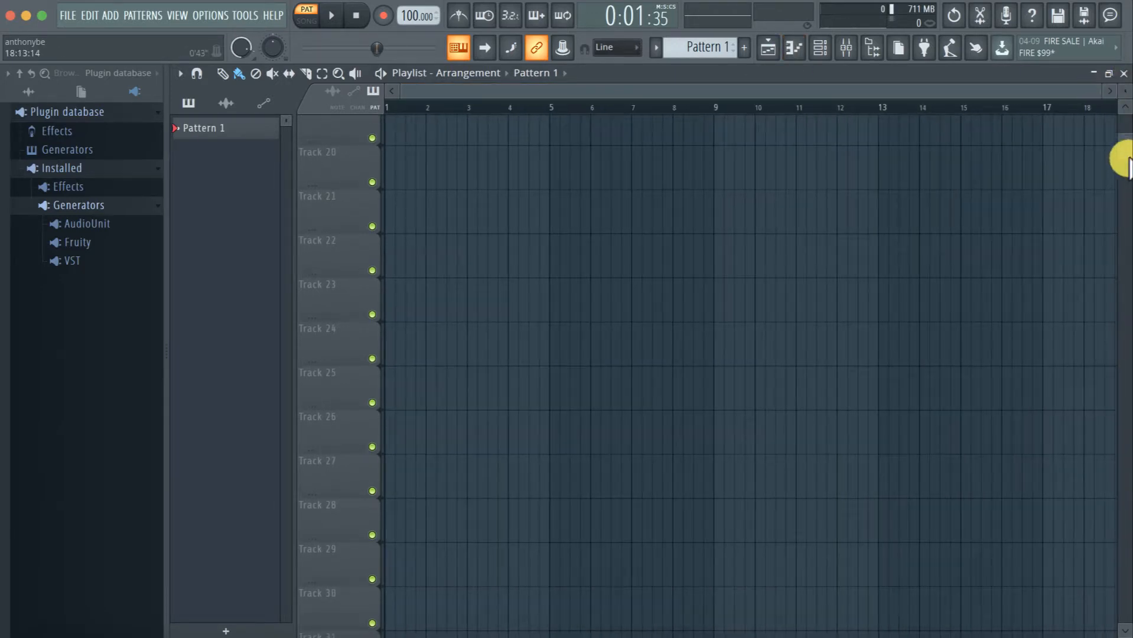
{"action": "left_click_drag", "start_coordinate": [1125, 153], "coordinate": [1125, 631]}
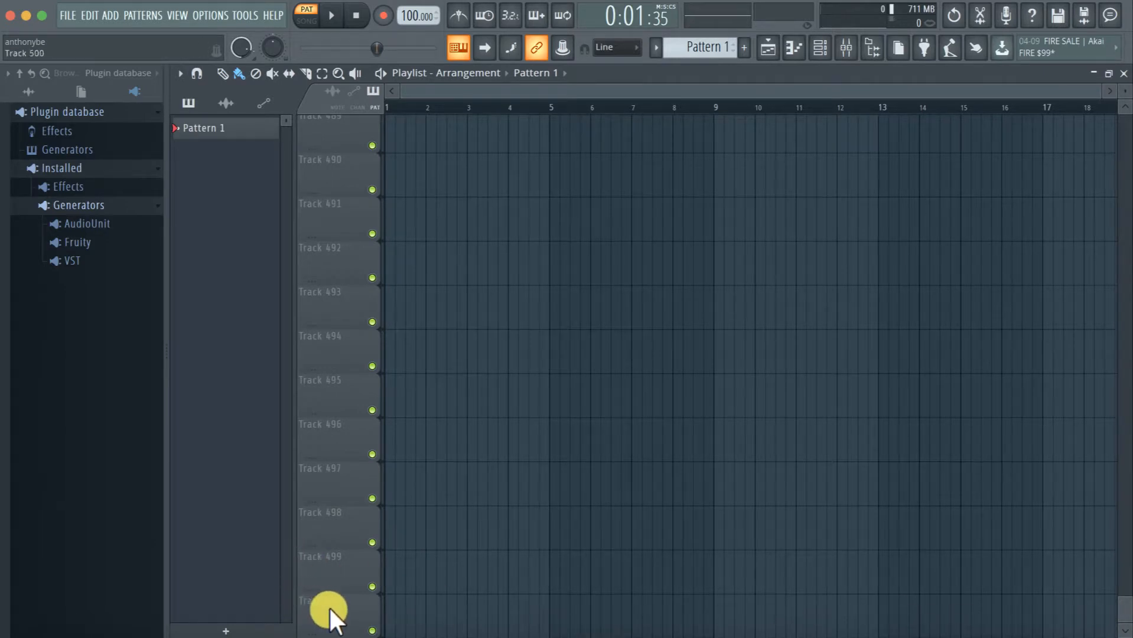
{"action": "scroll", "coordinate": [329, 608], "scroll_direction": "up", "scroll_amount": 10}
{"action": "scroll", "coordinate": [329, 608], "scroll_direction": "up", "scroll_amount": 20}
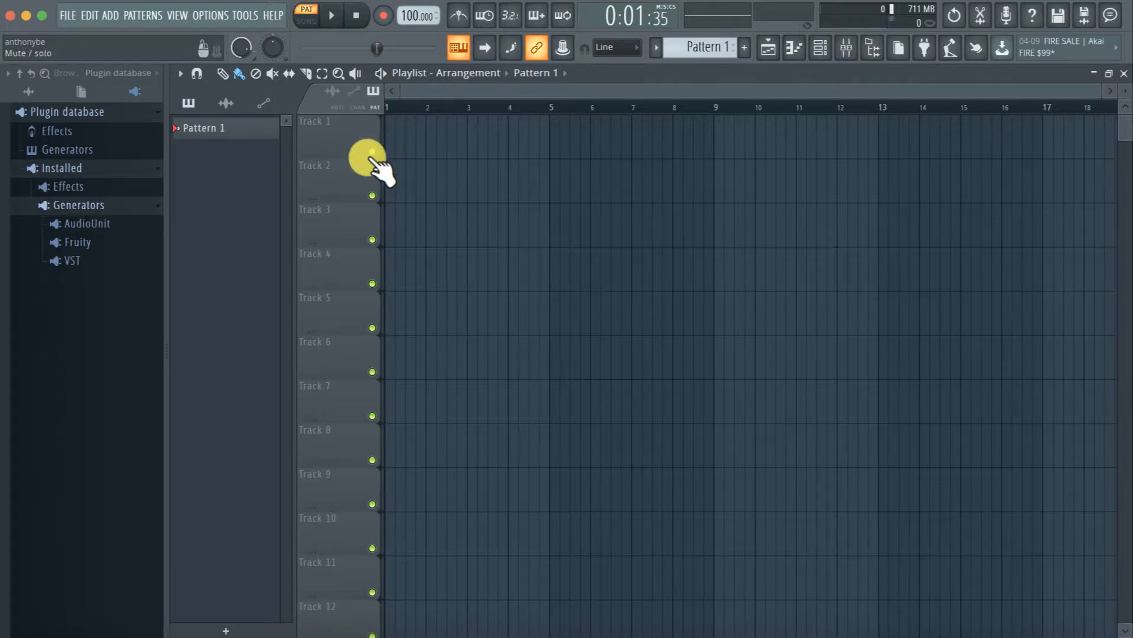
Restore the Playlist to its smaller size and fill Pattern 1's Kick channel on each 4 steps
{"action": "double_click", "coordinate": [700, 71]}
{"action": "right_click", "coordinate": [294, 111]}
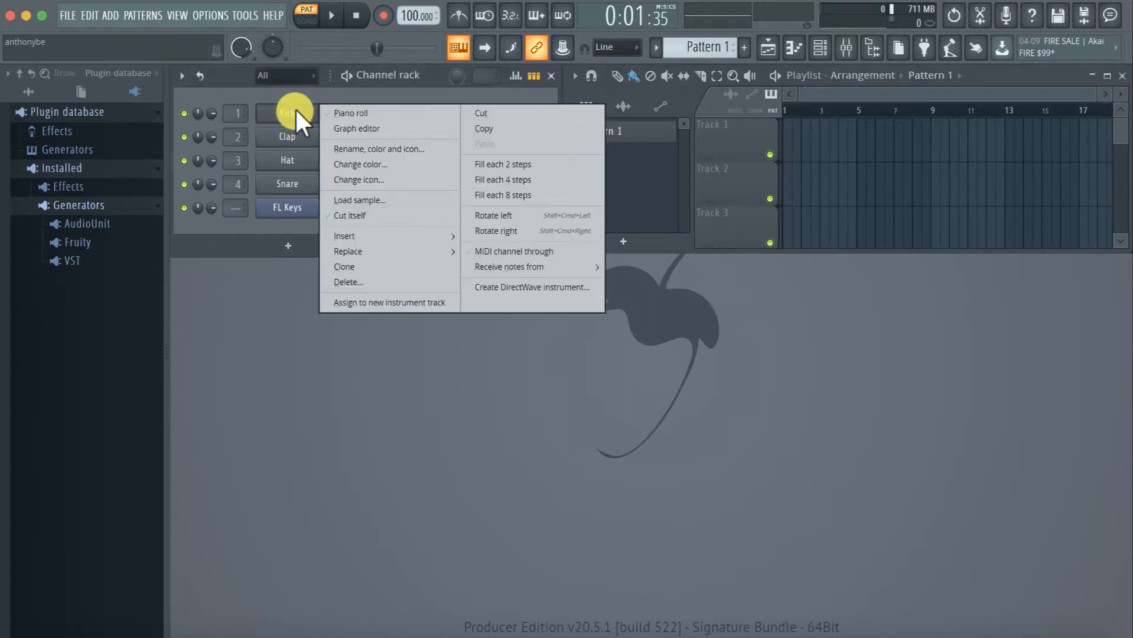
{"action": "left_click", "coordinate": [491, 179]}
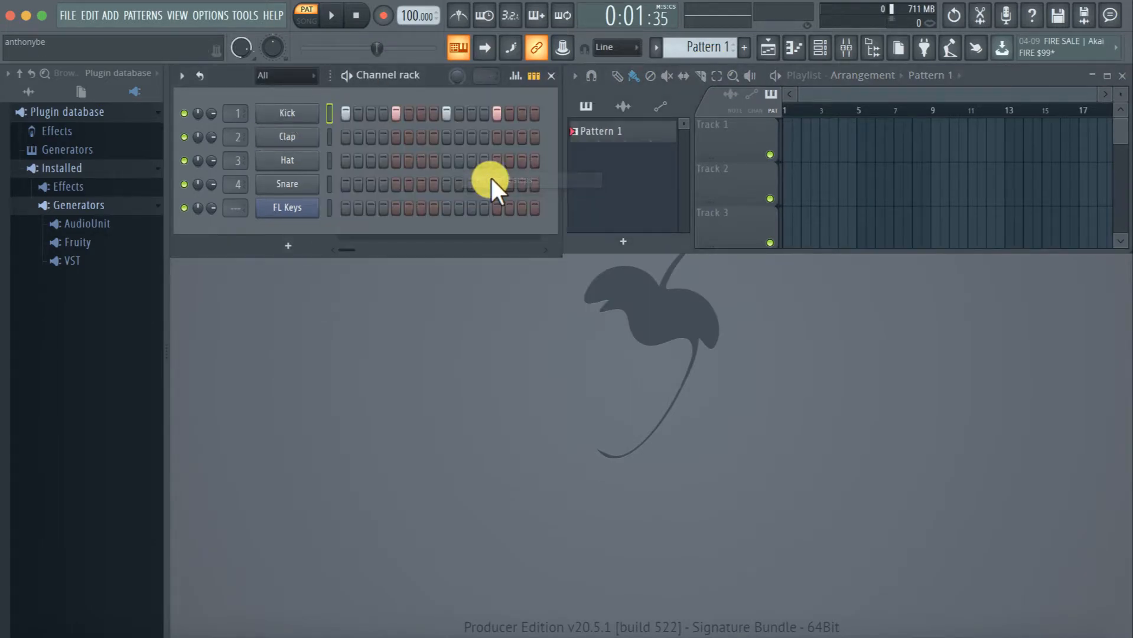
Paint back-to-back Pattern 1 clips along Playlist Track 1 from bar 1 through bar 33
{"action": "left_click", "coordinate": [787, 141]}
{"action": "scroll", "coordinate": [825, 140], "scroll_direction": "up", "scroll_amount": 2}
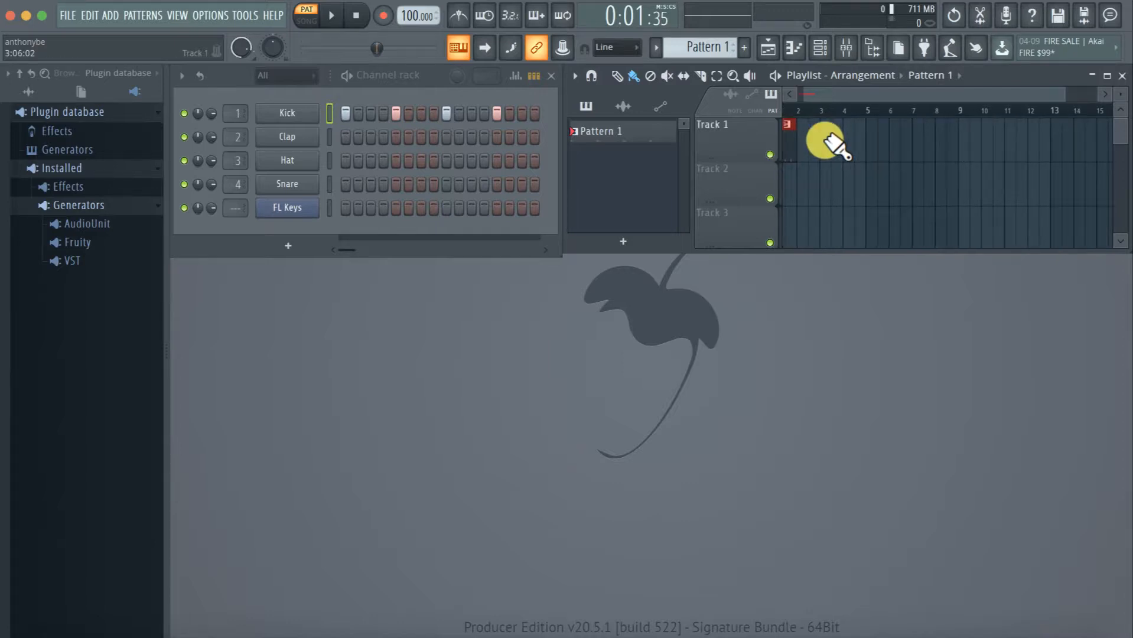
{"action": "scroll", "coordinate": [825, 140], "scroll_direction": "down", "scroll_amount": 1}
{"action": "mouse_move", "coordinate": [802, 145]}
{"action": "left_mouse_down"}
{"action": "mouse_move", "coordinate": [925, 151]}
{"action": "mouse_move", "coordinate": [1109, 134]}
{"action": "left_mouse_up"}
{"action": "key", "text": "Return"}
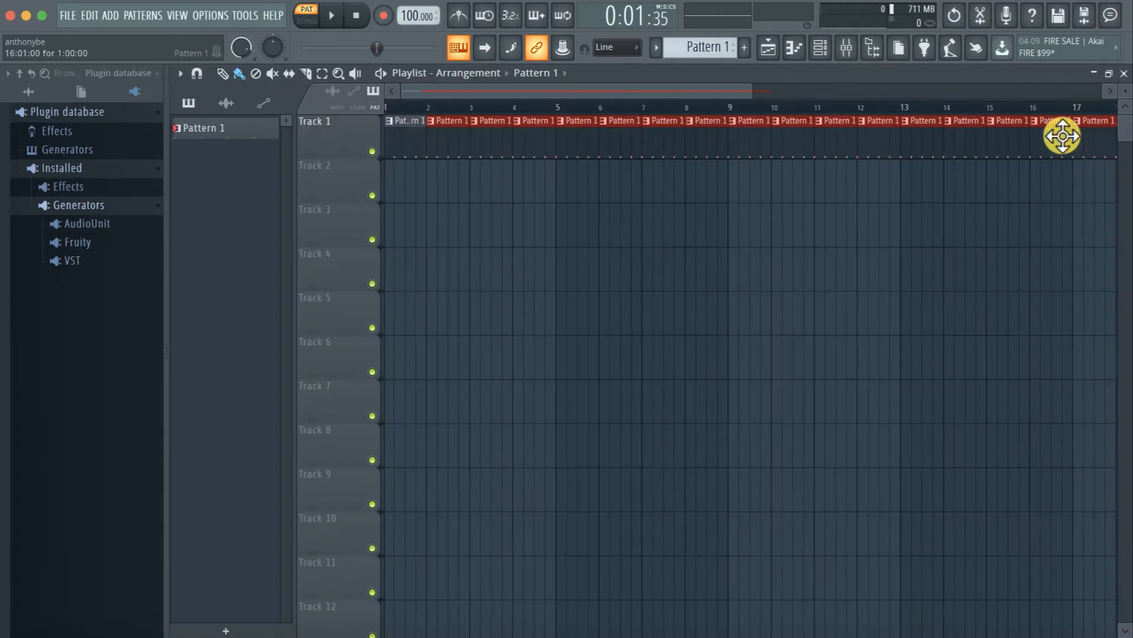
{"action": "scroll", "coordinate": [991, 144], "scroll_direction": "down", "scroll_amount": 5}
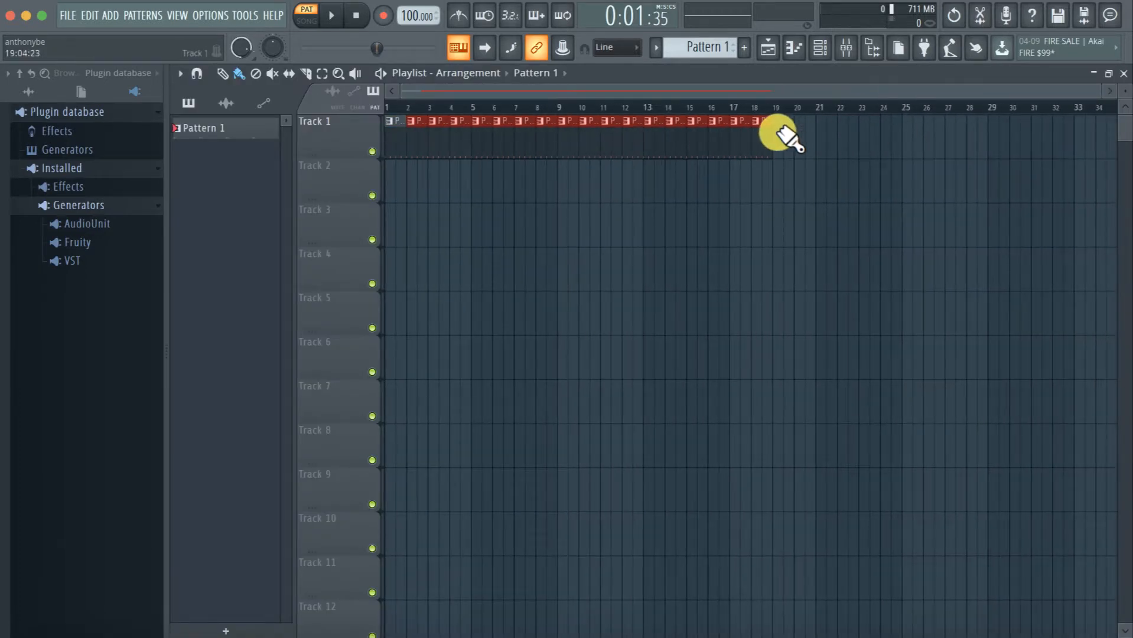
{"action": "left_click_drag", "start_coordinate": [777, 133], "coordinate": [1056, 140]}
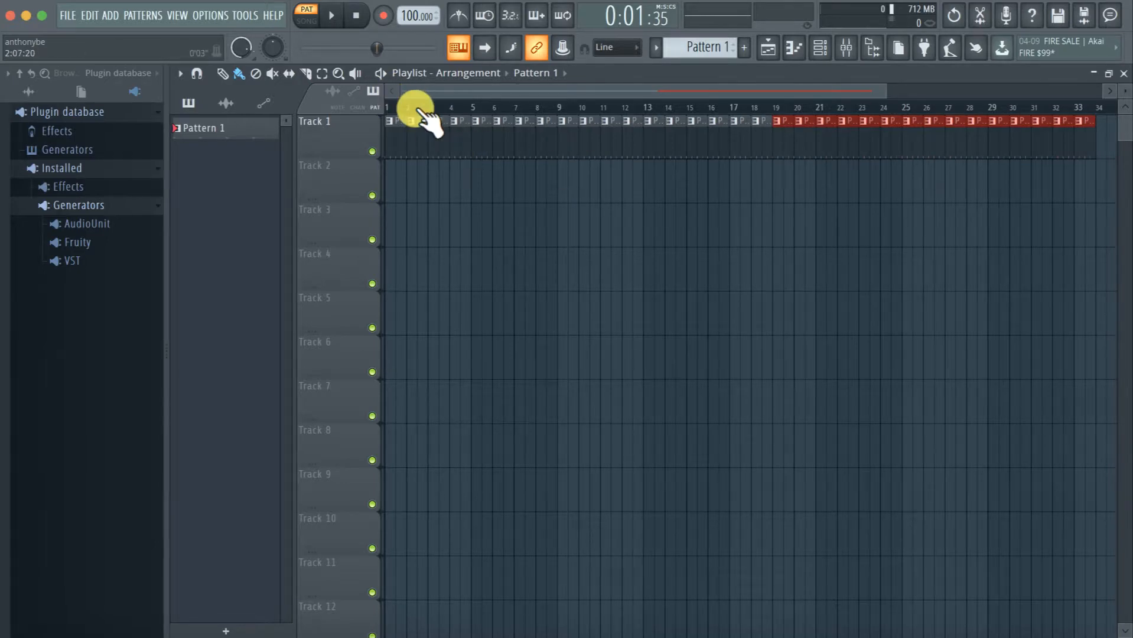
{"action": "scroll", "coordinate": [652, 154], "scroll_direction": "down", "scroll_amount": 3}
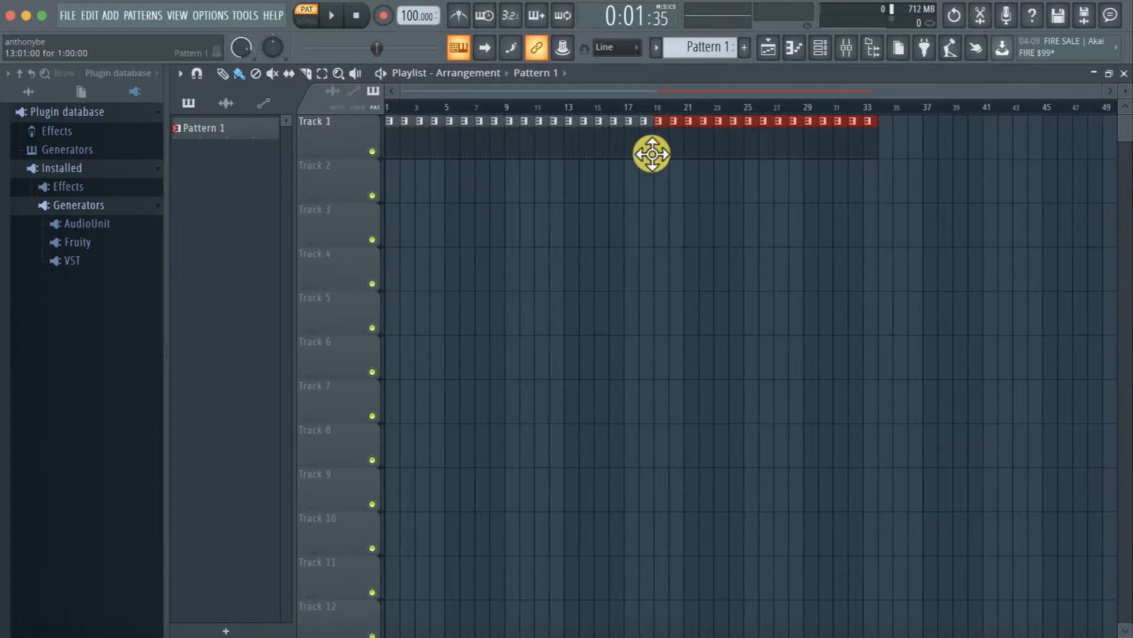
{"action": "scroll", "coordinate": [652, 154], "scroll_direction": "up", "scroll_amount": 3}
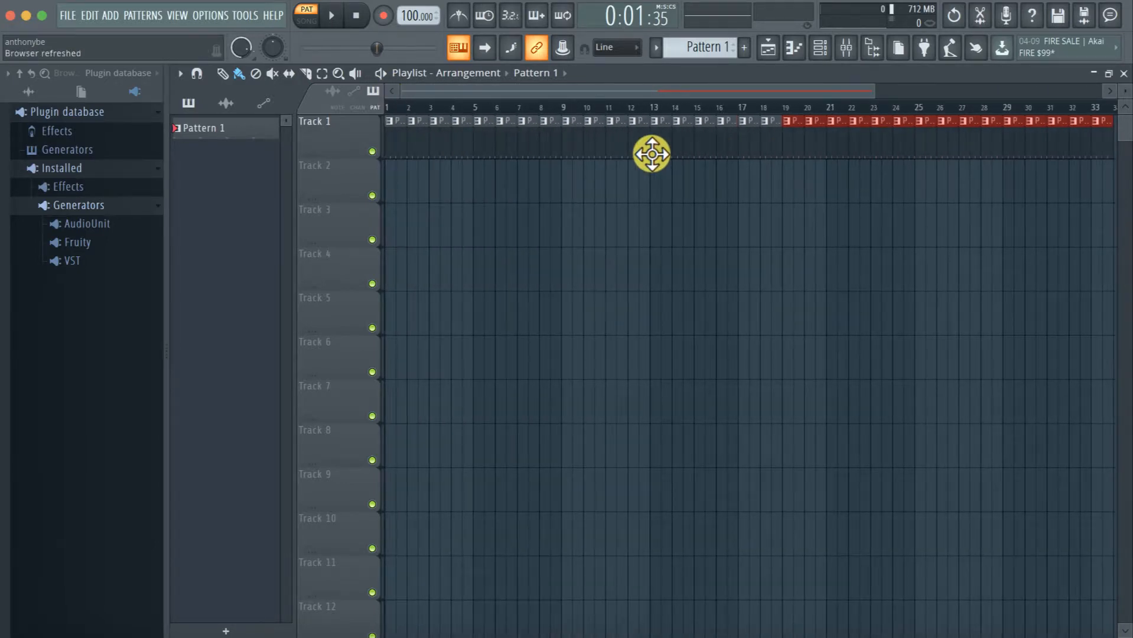
Create Pattern 2 with Clap hits on steps 5 and 13, Hat on 3, 7, 11 and 15, and Snare on 6 and 12
{"action": "left_click_drag", "start_coordinate": [682, 53], "coordinate": [684, 49]}
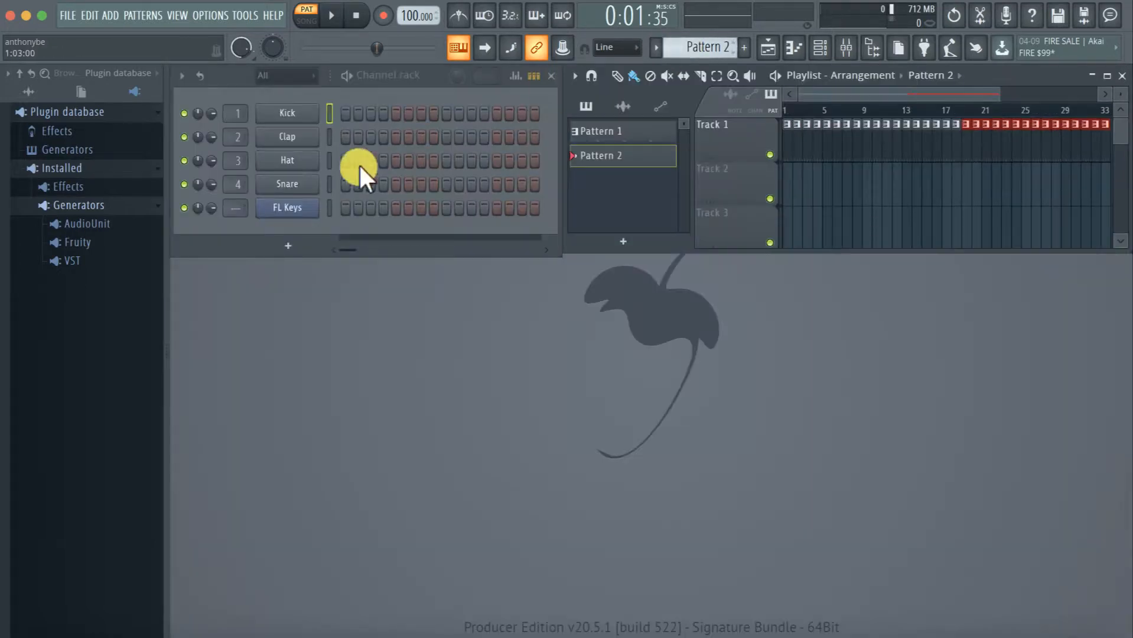
{"action": "left_click", "coordinate": [394, 136]}
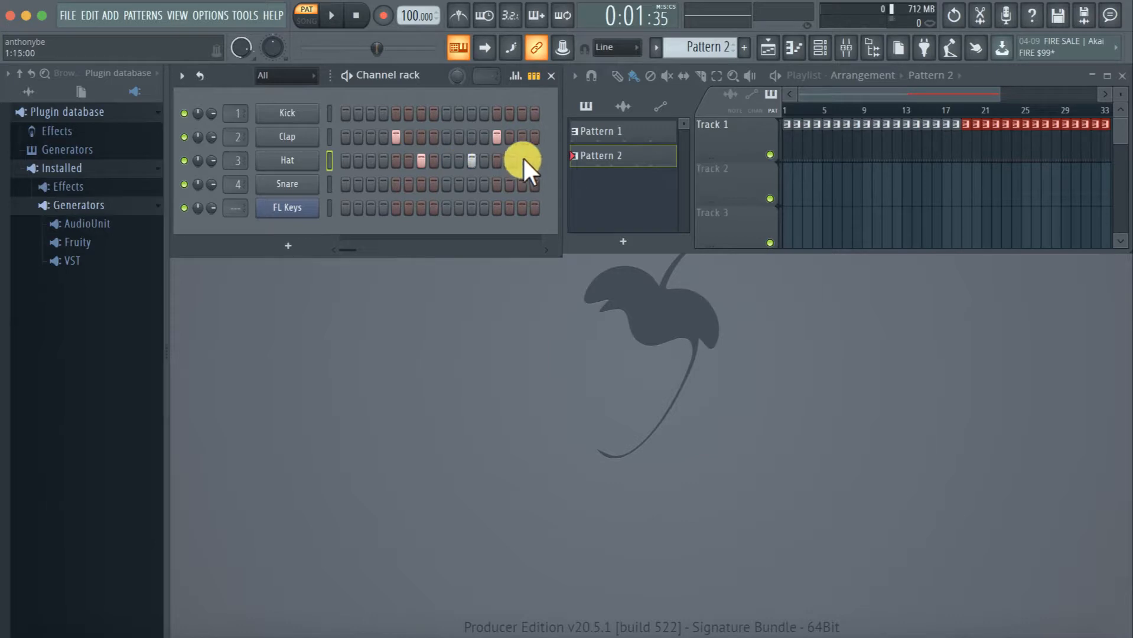
{"action": "left_click", "coordinate": [409, 185]}
Paint back-to-back Pattern 2 clips along Playlist Track 2 from bar 1 through bar 23
{"action": "left_click", "coordinate": [747, 166]}
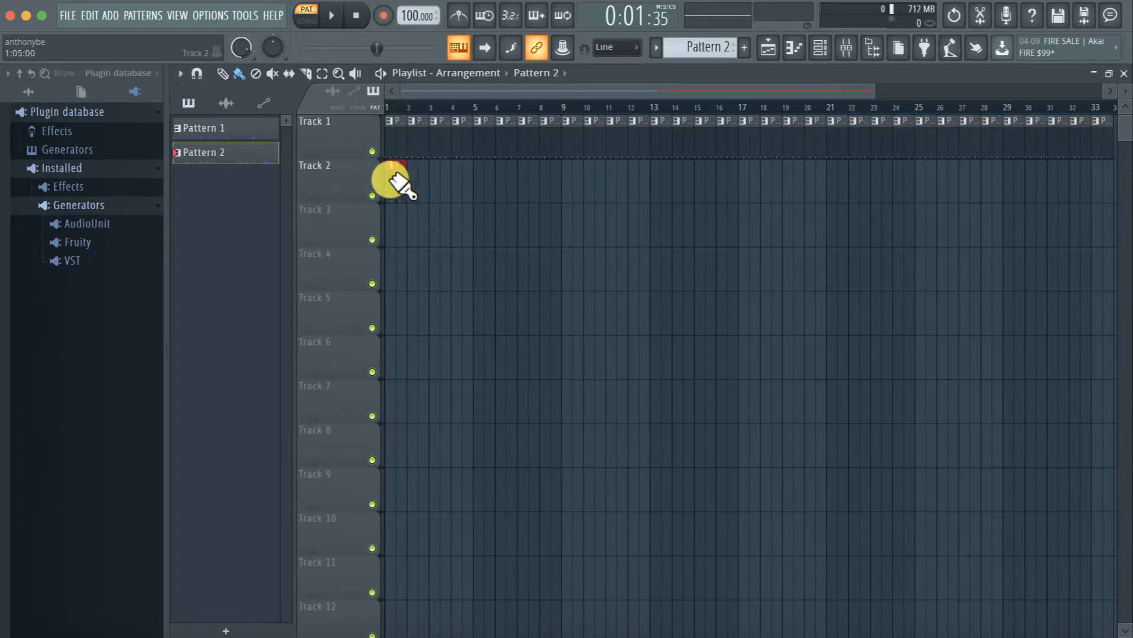
{"action": "mouse_move", "coordinate": [392, 178]}
{"action": "left_mouse_down"}
{"action": "mouse_move", "coordinate": [683, 197]}
{"action": "mouse_move", "coordinate": [879, 186]}
{"action": "left_mouse_up"}
{"action": "key", "text": "Return"}
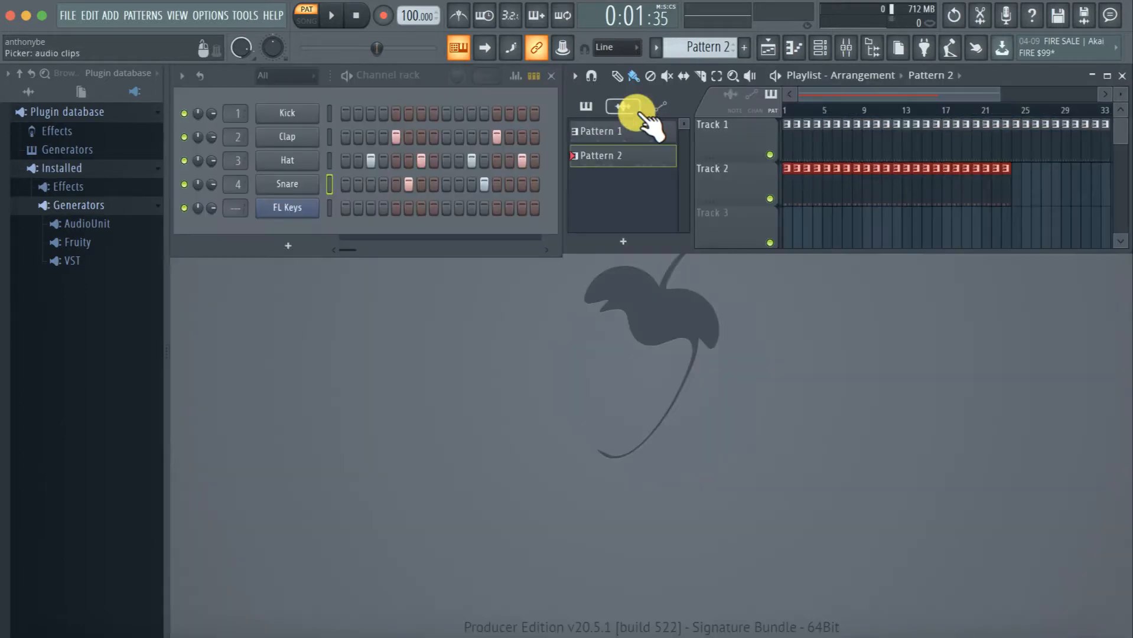
Move the song position to bar 9, bar 7 and back to the start, and play and stop the arrangement in song mode
{"action": "key", "text": "Return"}
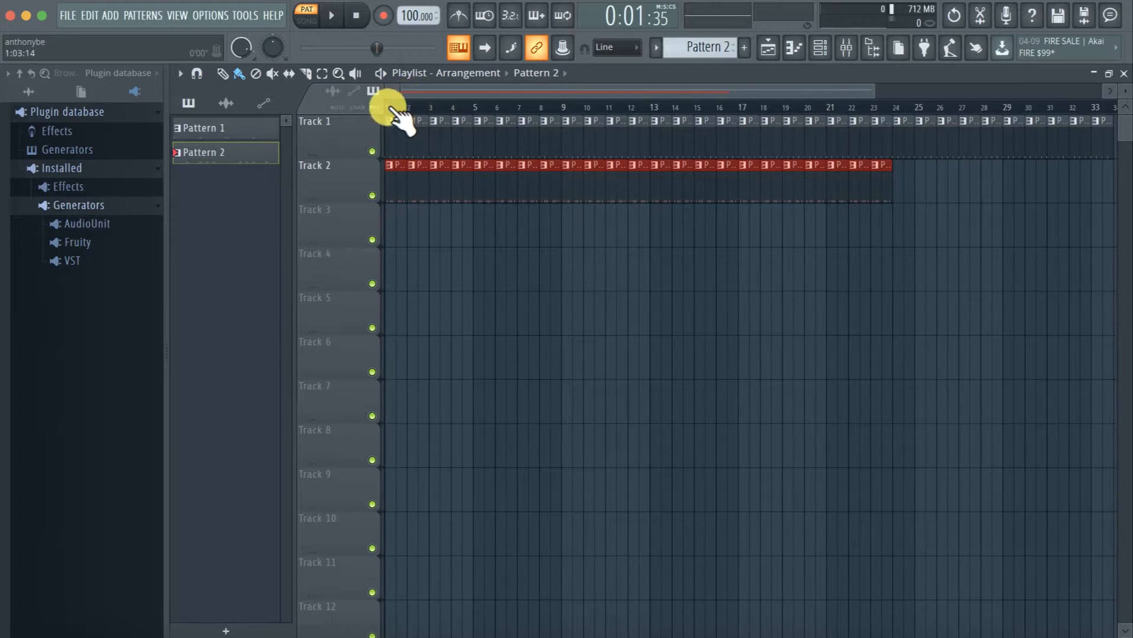
{"action": "scroll", "coordinate": [505, 108], "scroll_direction": "up", "scroll_amount": 3}
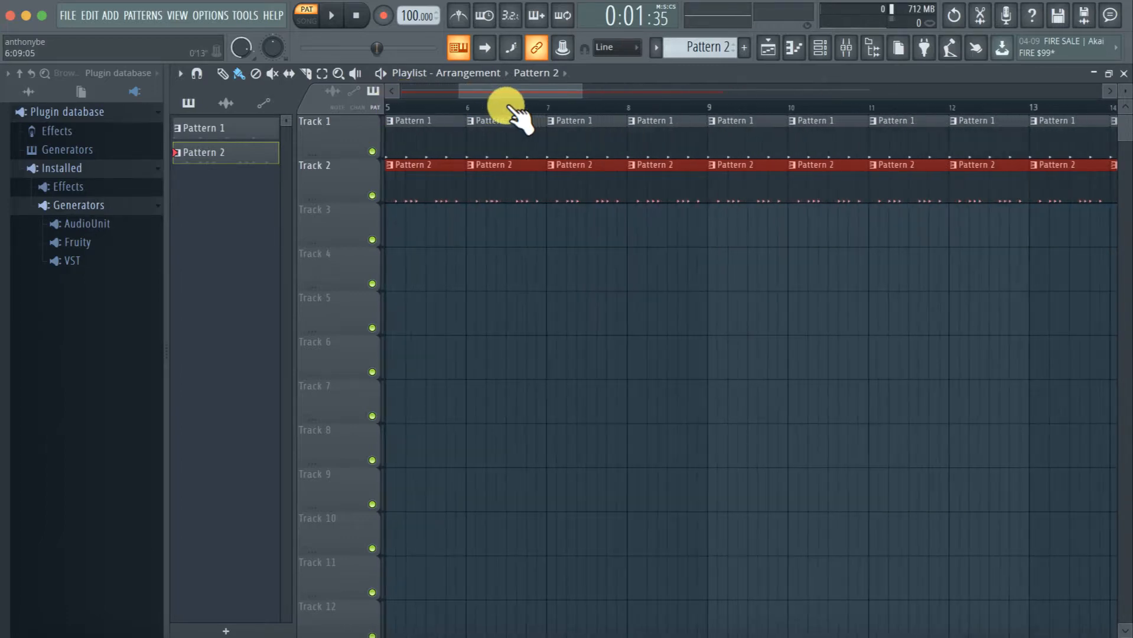
{"action": "scroll", "coordinate": [508, 109], "scroll_direction": "down", "scroll_amount": 4}
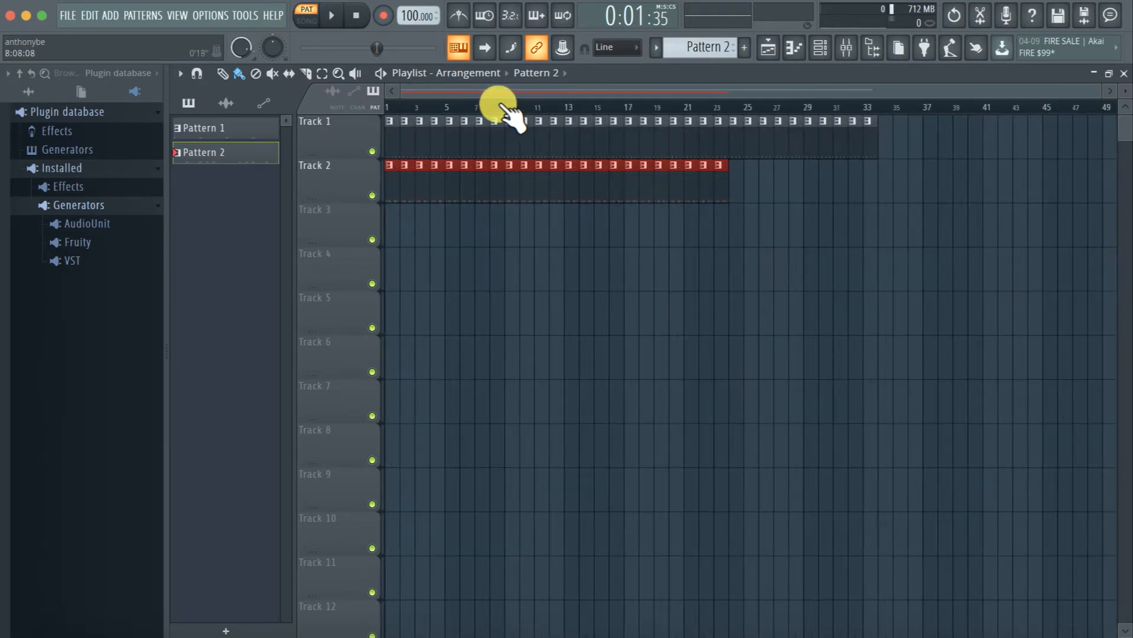
{"action": "left_click", "coordinate": [504, 107]}
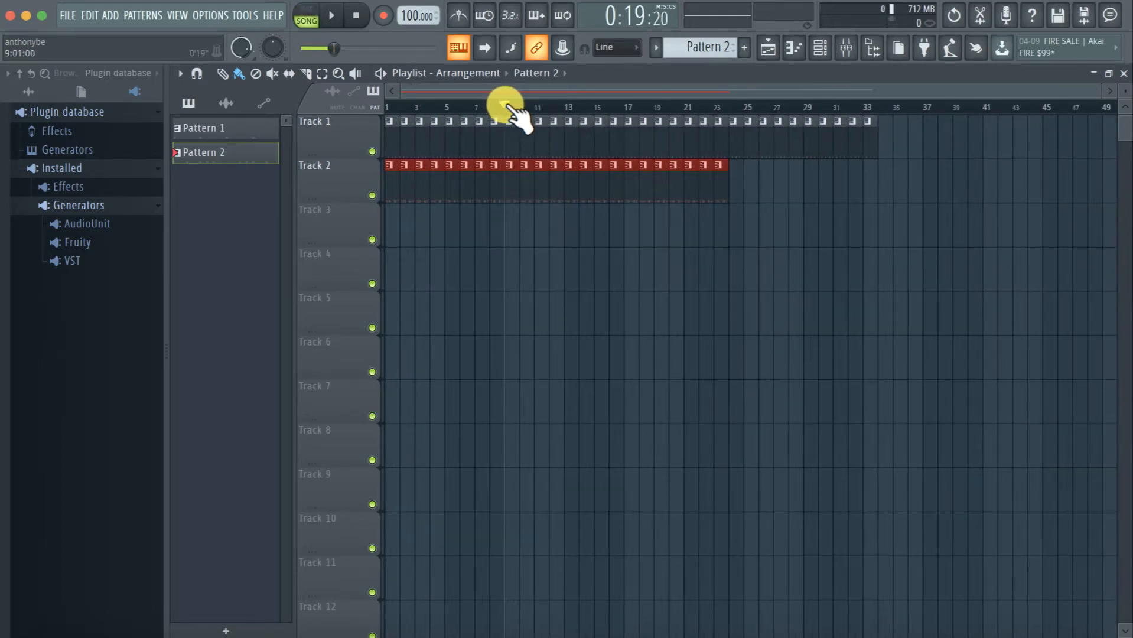
{"action": "left_click", "coordinate": [476, 107]}
{"action": "scroll", "coordinate": [479, 109], "scroll_direction": "up", "scroll_amount": 2}
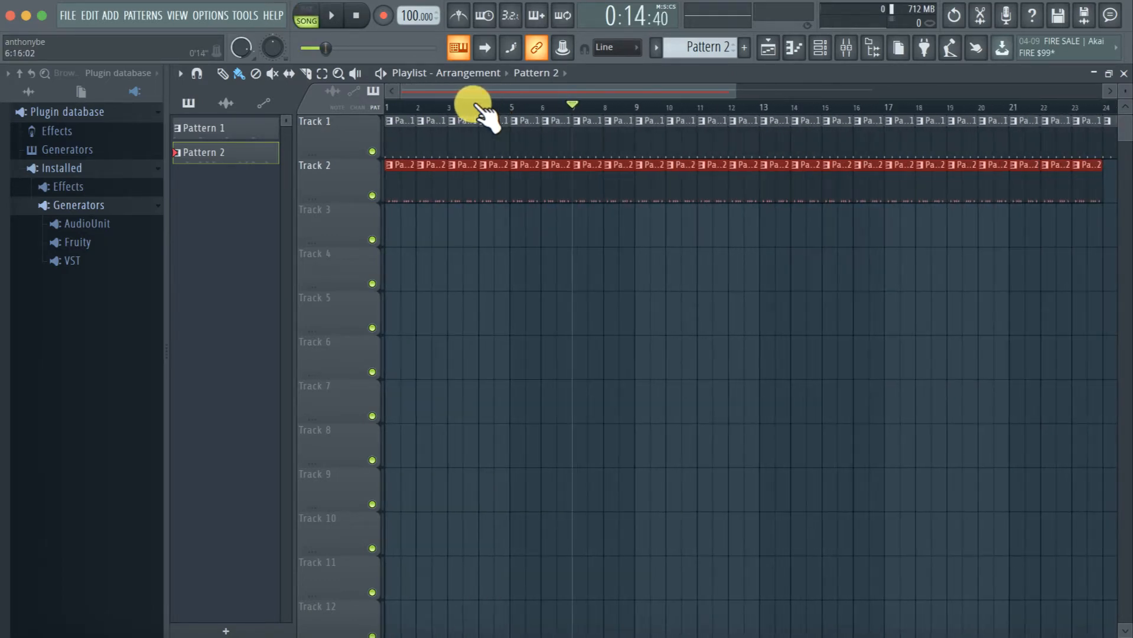
{"action": "mouse_move", "coordinate": [573, 106]}
{"action": "left_mouse_down"}
{"action": "mouse_move", "coordinate": [394, 116]}
{"action": "mouse_move", "coordinate": [558, 117]}
{"action": "mouse_move", "coordinate": [353, 119]}
{"action": "left_mouse_up"}
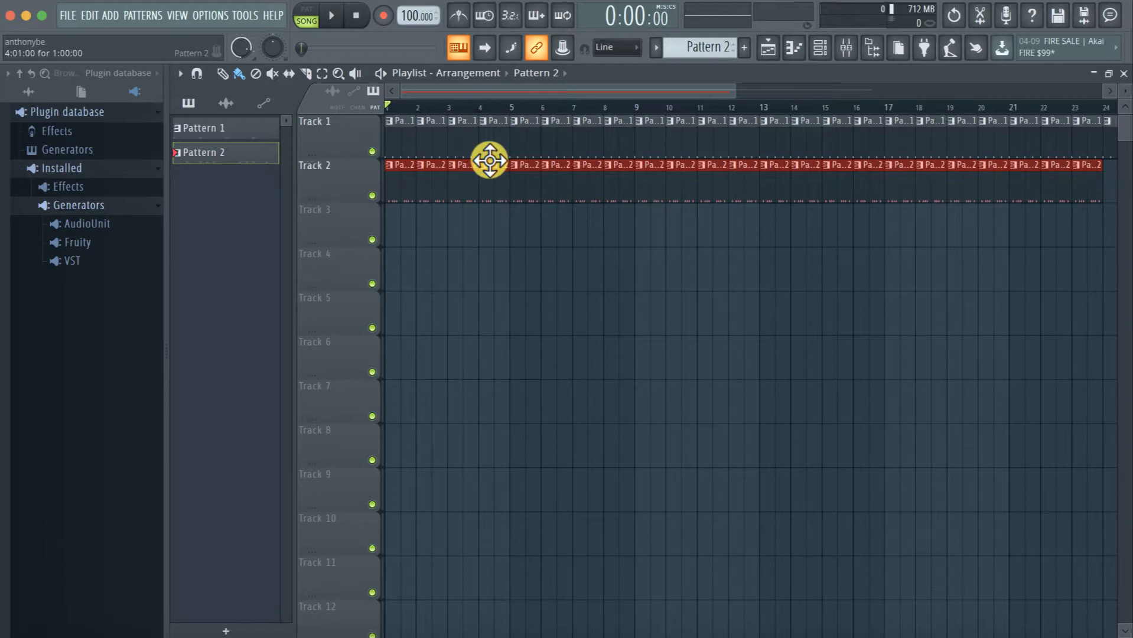
{"action": "key", "text": "space"}
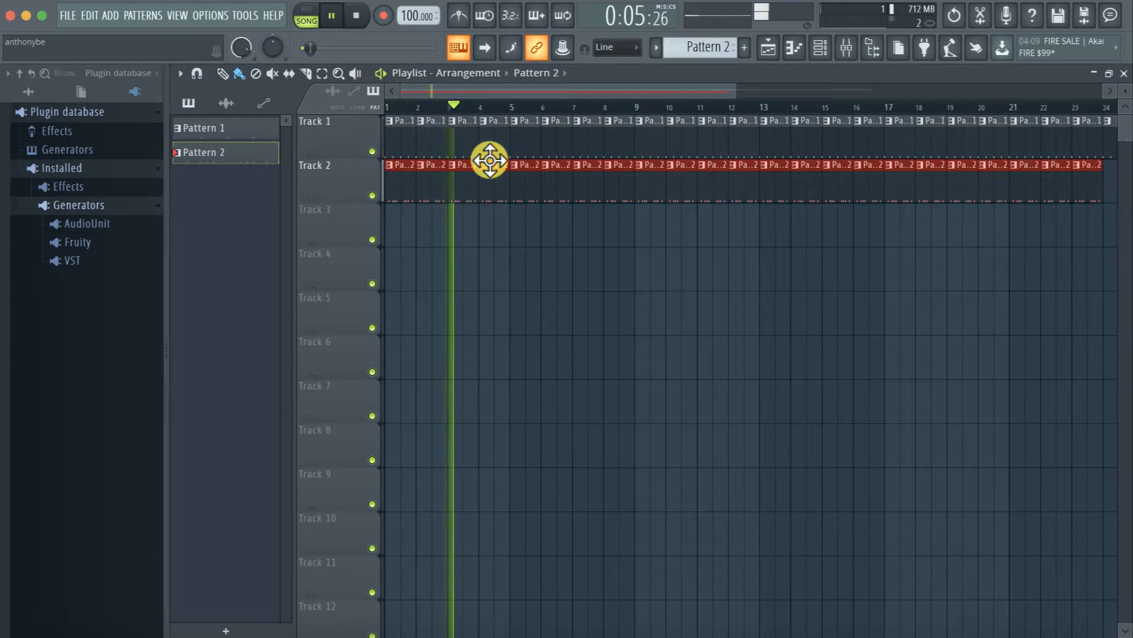
{"action": "key", "text": "space"}
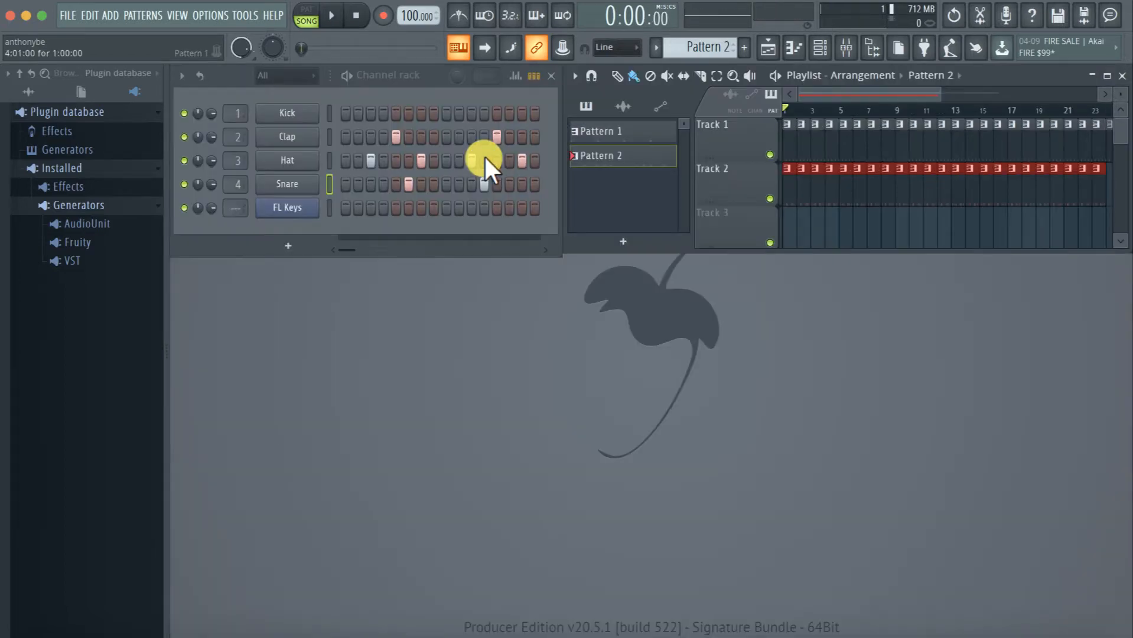
Set the song position to bar 7 and toggle between song and pattern mode, ending in pattern mode
{"action": "left_click", "coordinate": [867, 111]}
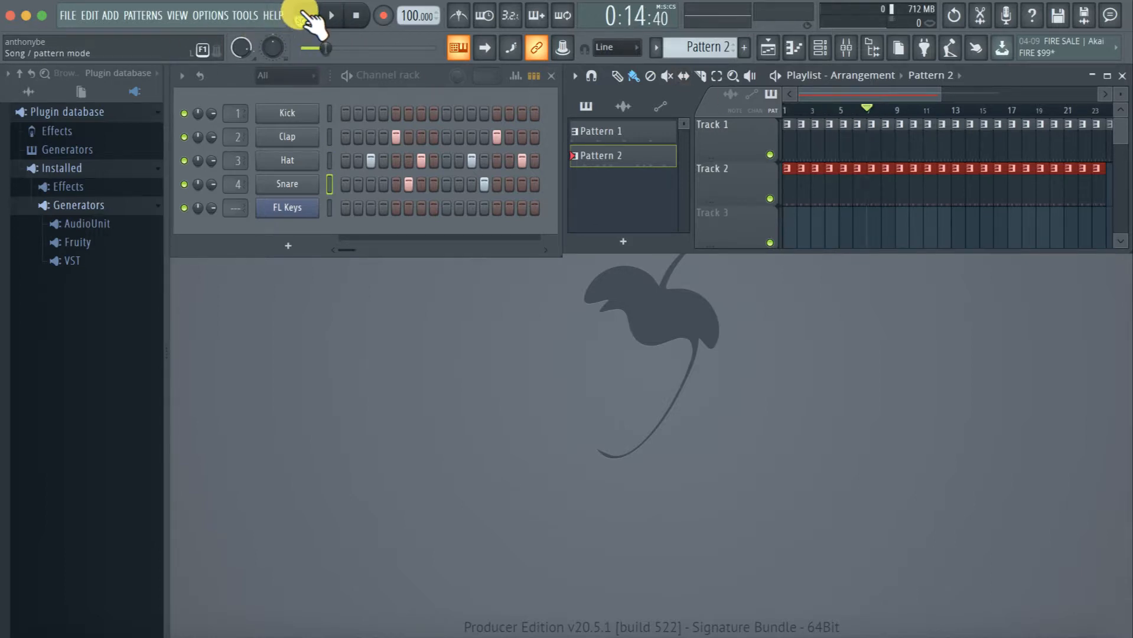
{"action": "left_click", "coordinate": [307, 18]}
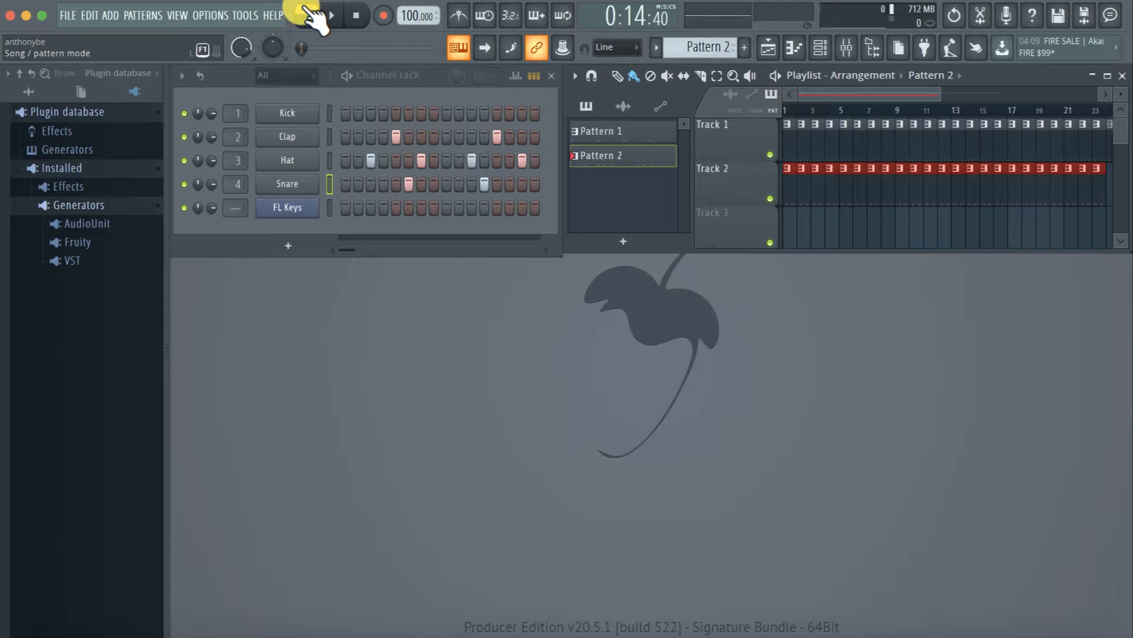
{"action": "left_click", "coordinate": [870, 107]}
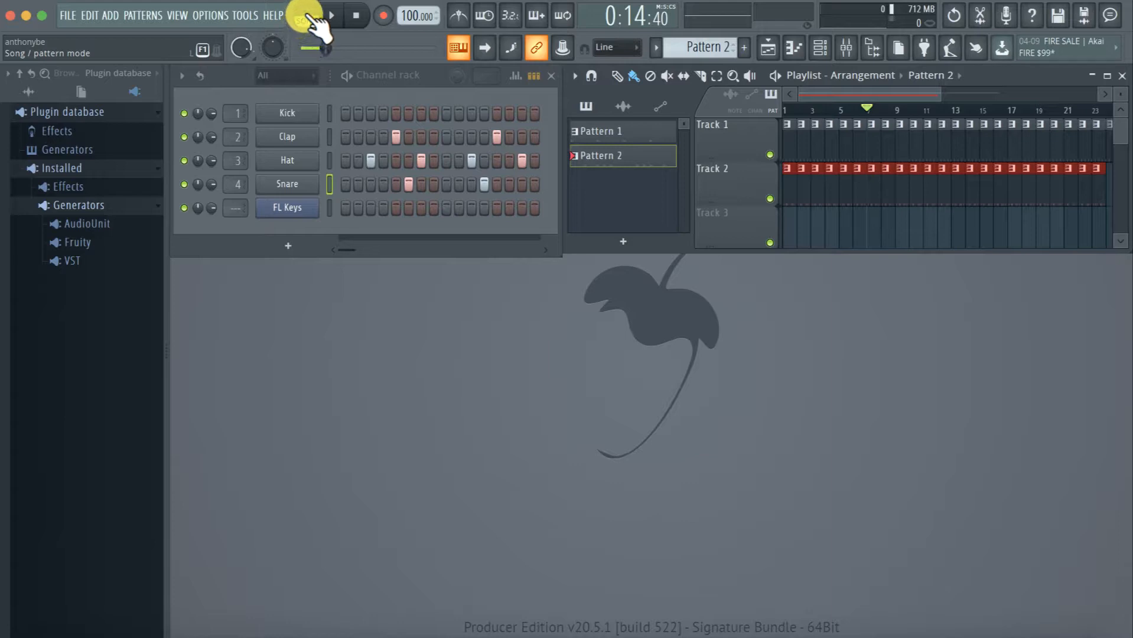
{"action": "left_click", "coordinate": [310, 21]}
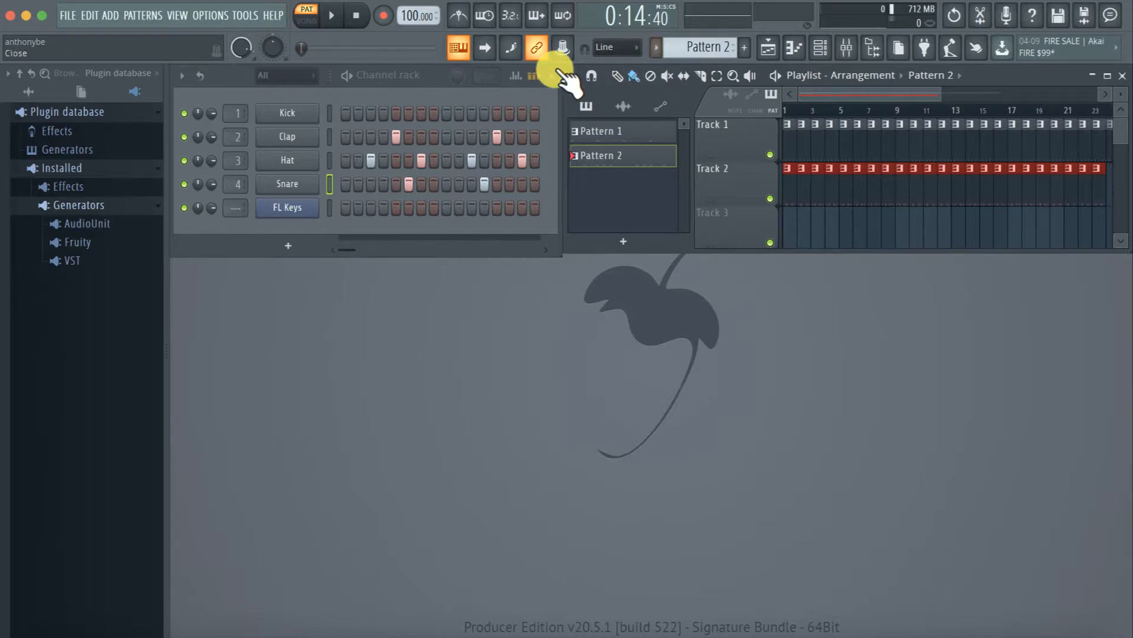
Make the Playlist window slightly taller, and play and stop Pattern 2 in pattern mode
{"action": "left_click", "coordinate": [421, 82]}
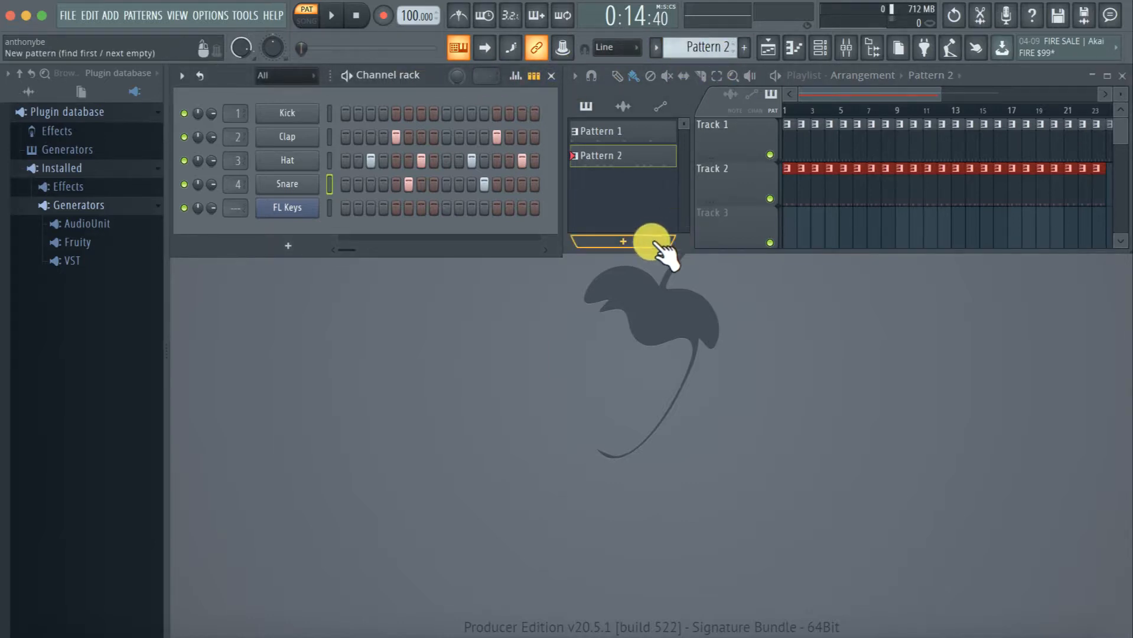
{"action": "left_click_drag", "start_coordinate": [683, 251], "coordinate": [685, 255]}
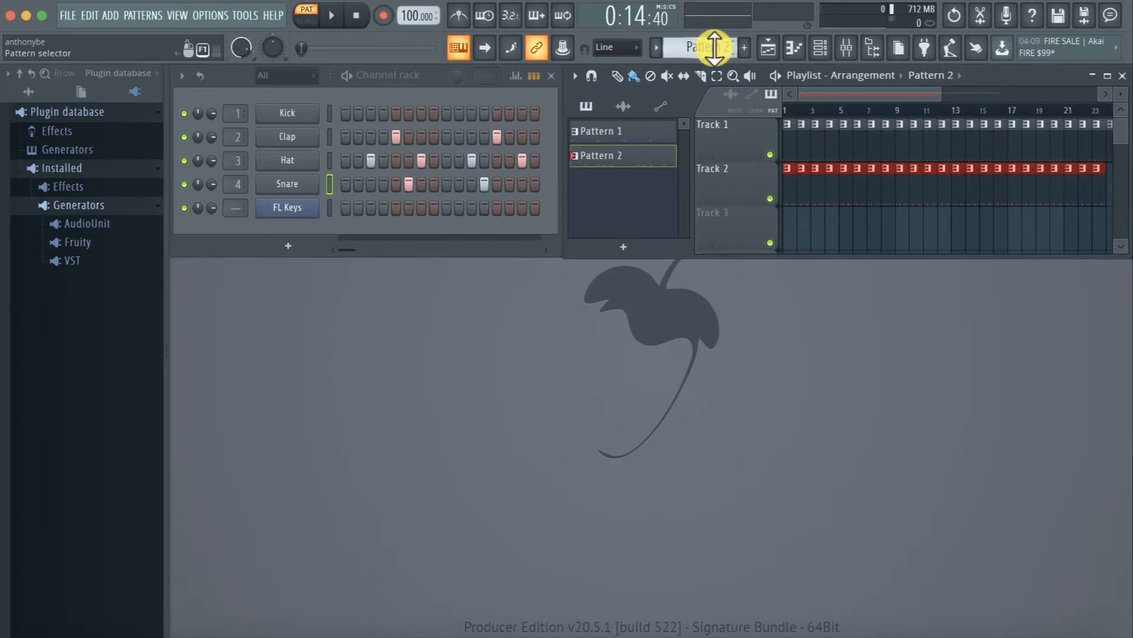
{"action": "left_click", "coordinate": [335, 17]}
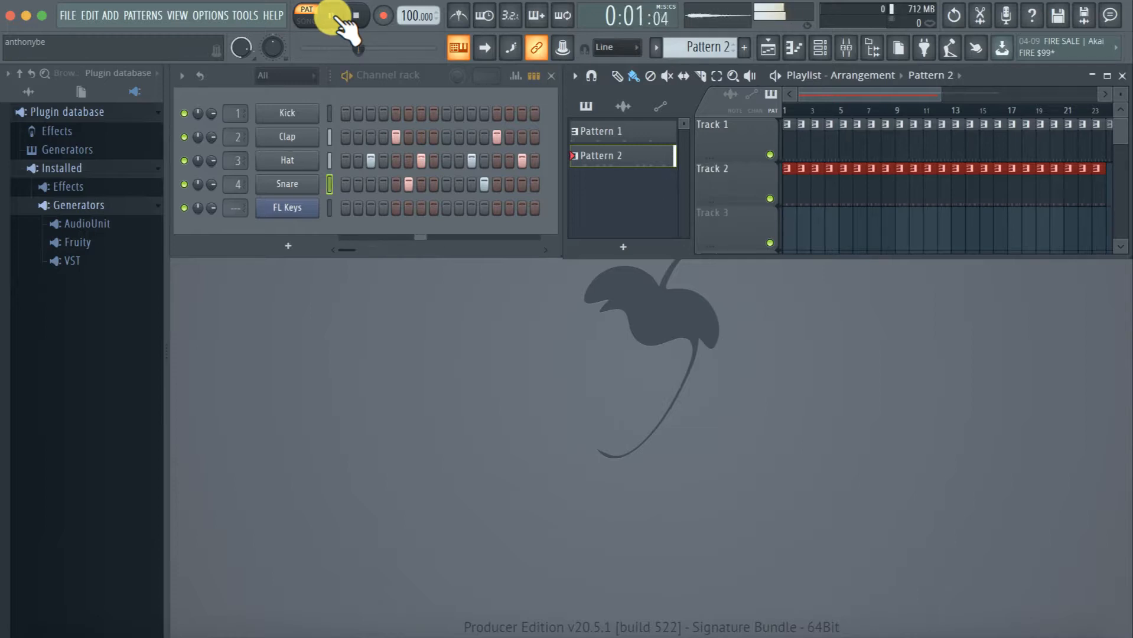
{"action": "left_click", "coordinate": [334, 17]}
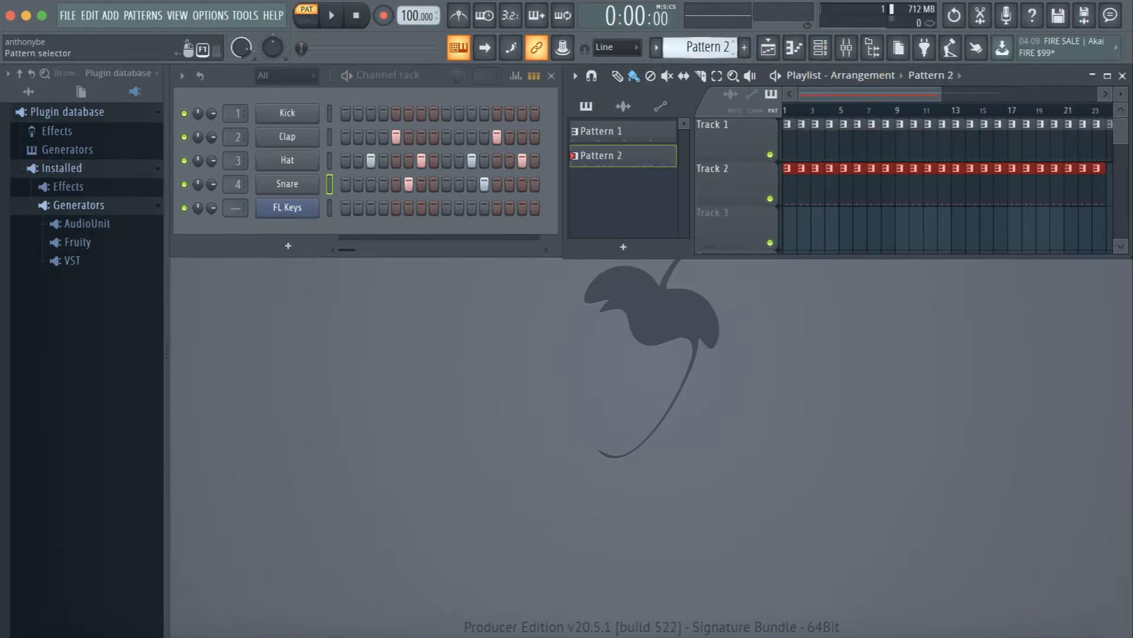
Switch the active pattern to Pattern 1 and play it in pattern mode
{"action": "left_click", "coordinate": [620, 127]}
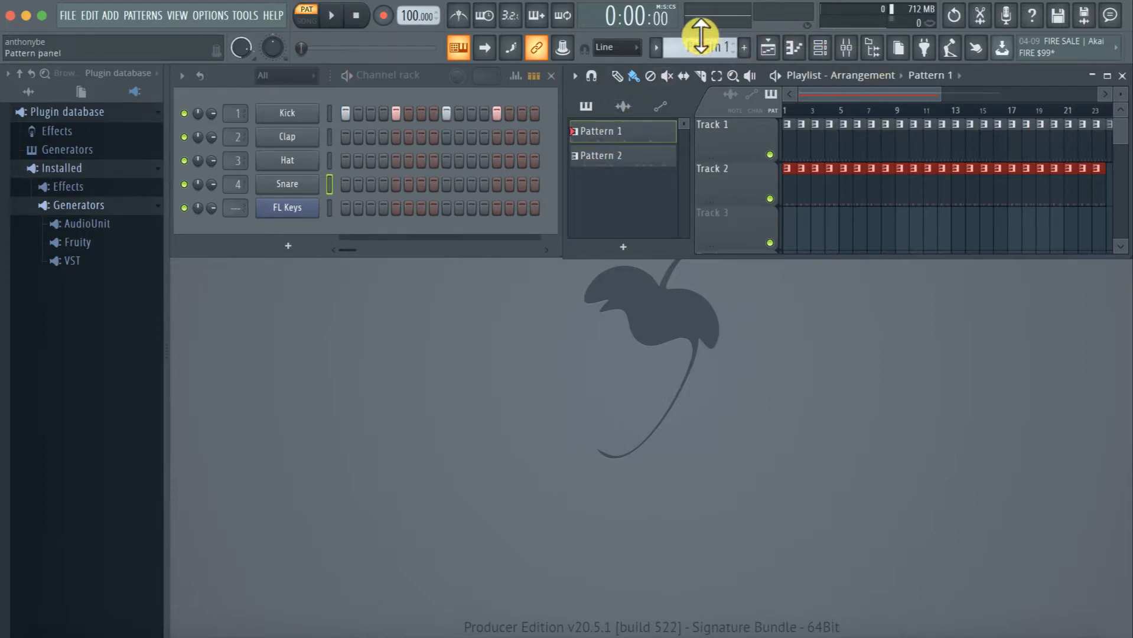
{"action": "mouse_move", "coordinate": [700, 45]}
{"action": "left_mouse_down"}
{"action": "mouse_move", "coordinate": [700, 31]}
{"action": "mouse_move", "coordinate": [700, 45]}
{"action": "left_mouse_up"}
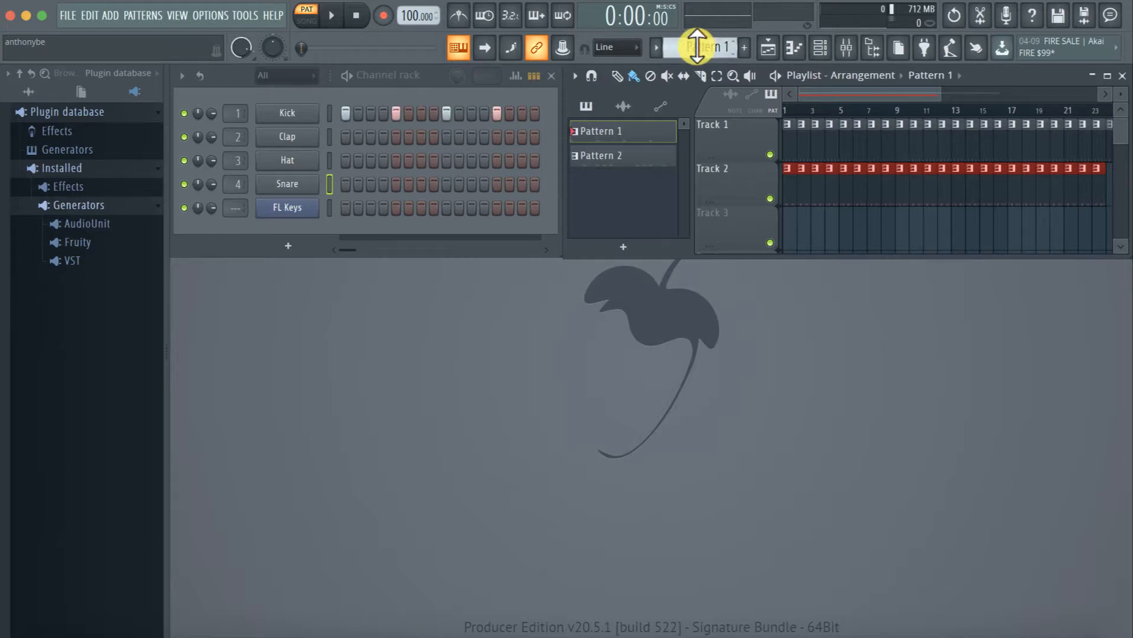
{"action": "key", "text": "space"}
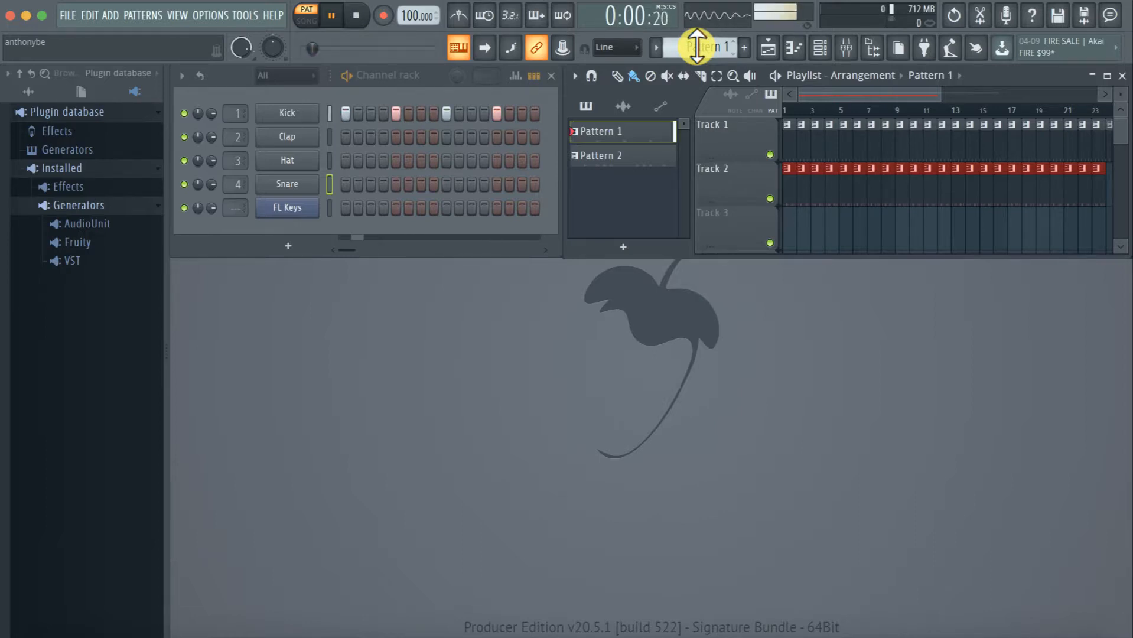
Stop the pattern, switch to song mode, and play the arrangement with the Playlist window maximized
{"action": "key", "text": "space"}
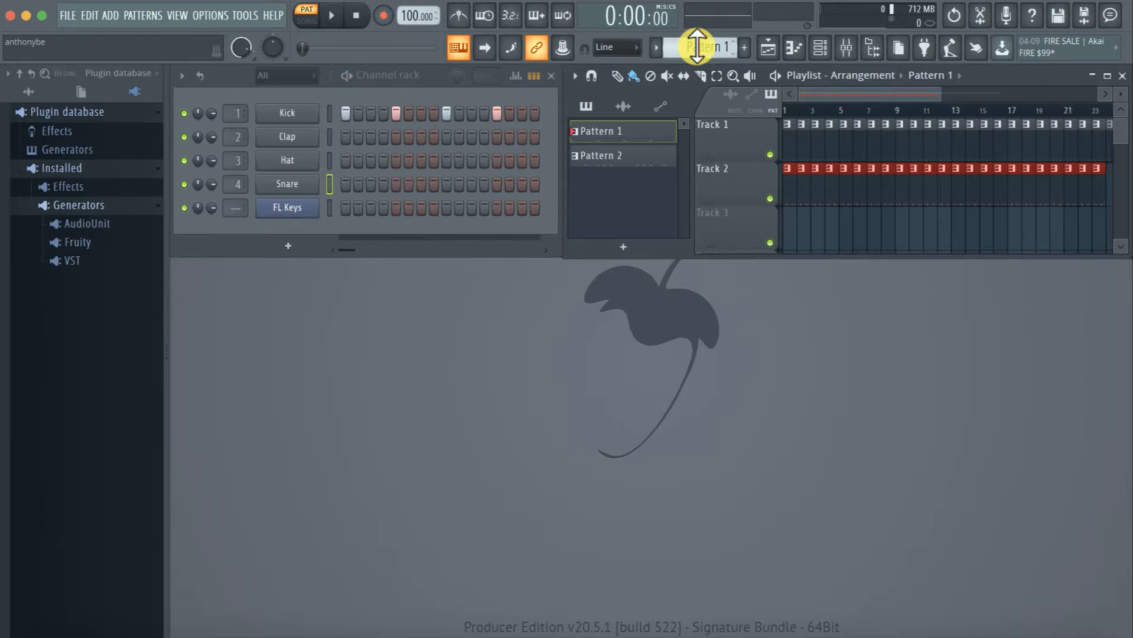
{"action": "left_click", "coordinate": [305, 23]}
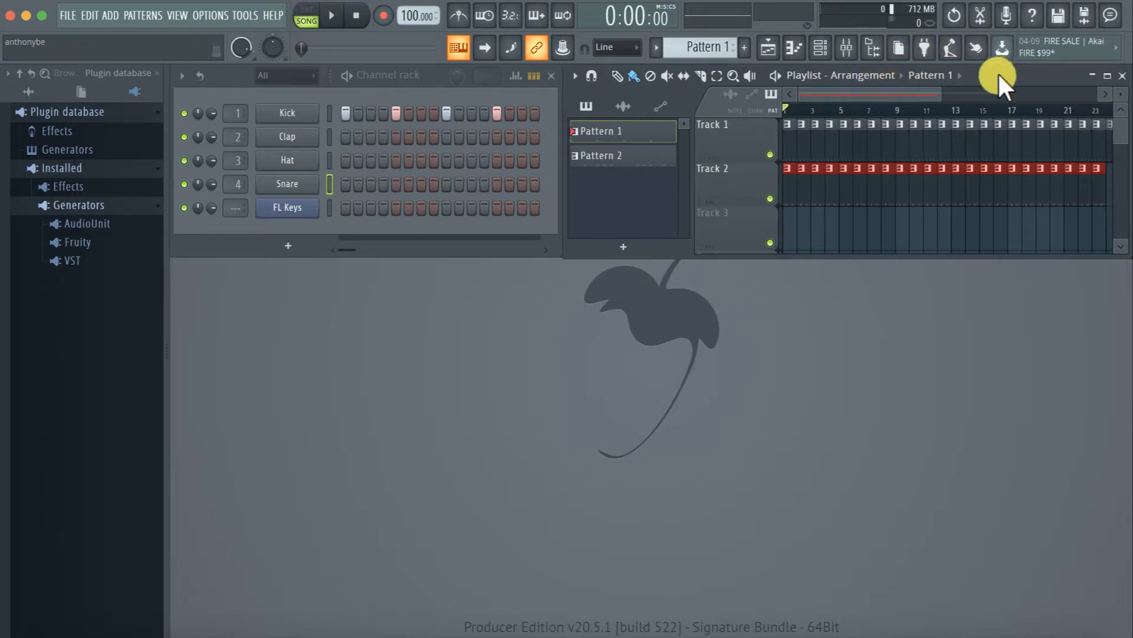
{"action": "left_click_drag", "start_coordinate": [939, 93], "coordinate": [978, 91]}
{"action": "key", "text": "Return"}
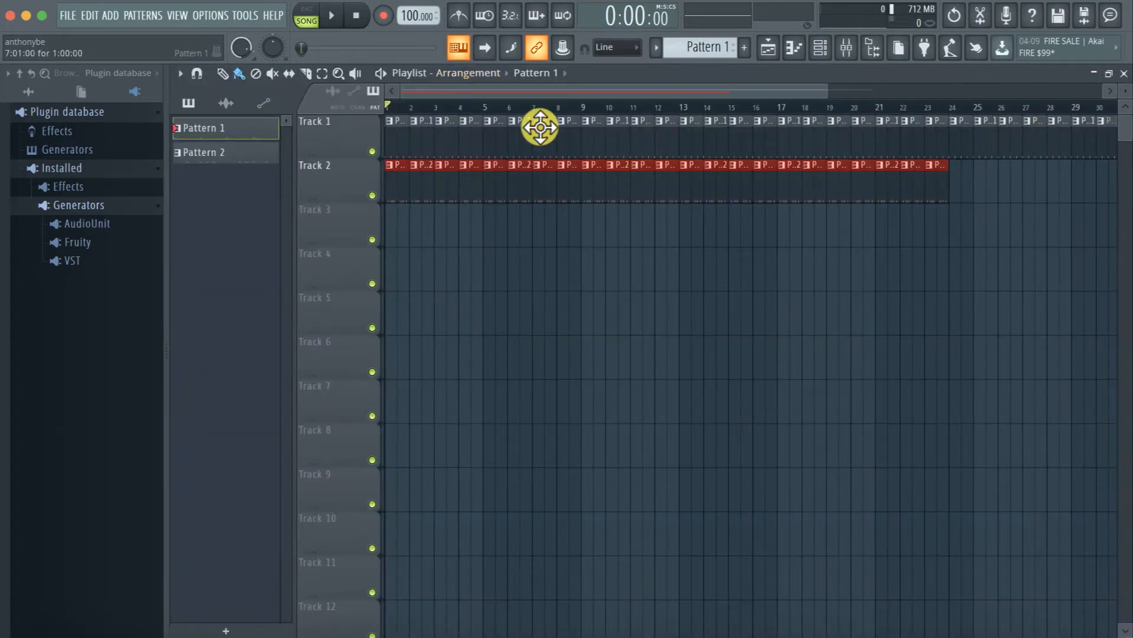
{"action": "key", "text": "space"}
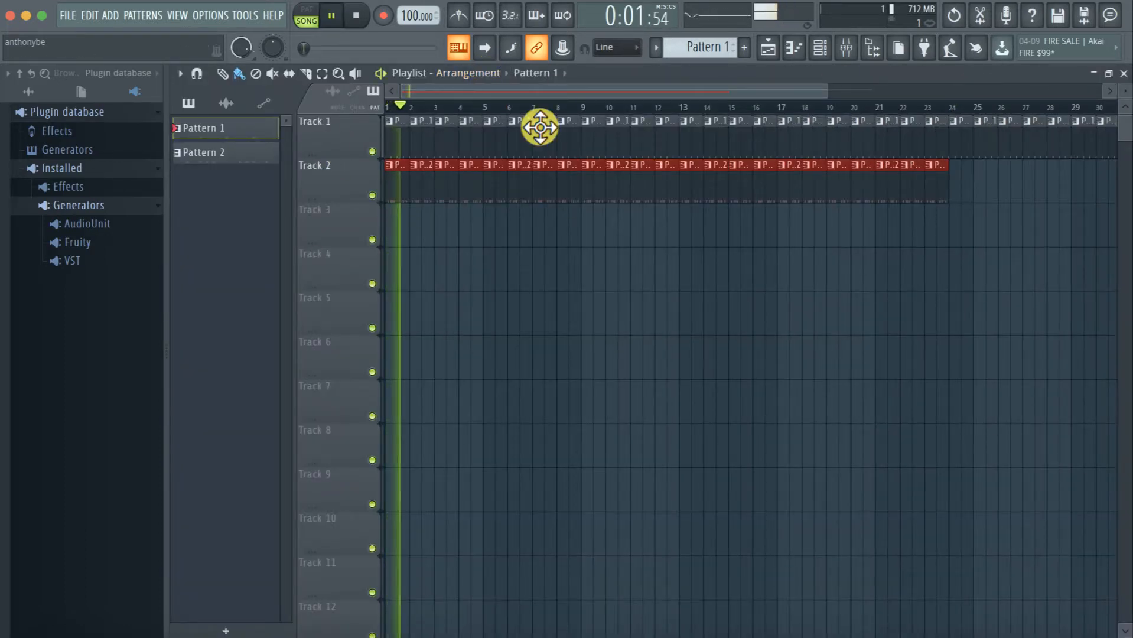
Switch to pattern mode, and play and stop Pattern 1 with the metronome turned on
{"action": "left_click", "coordinate": [309, 12]}
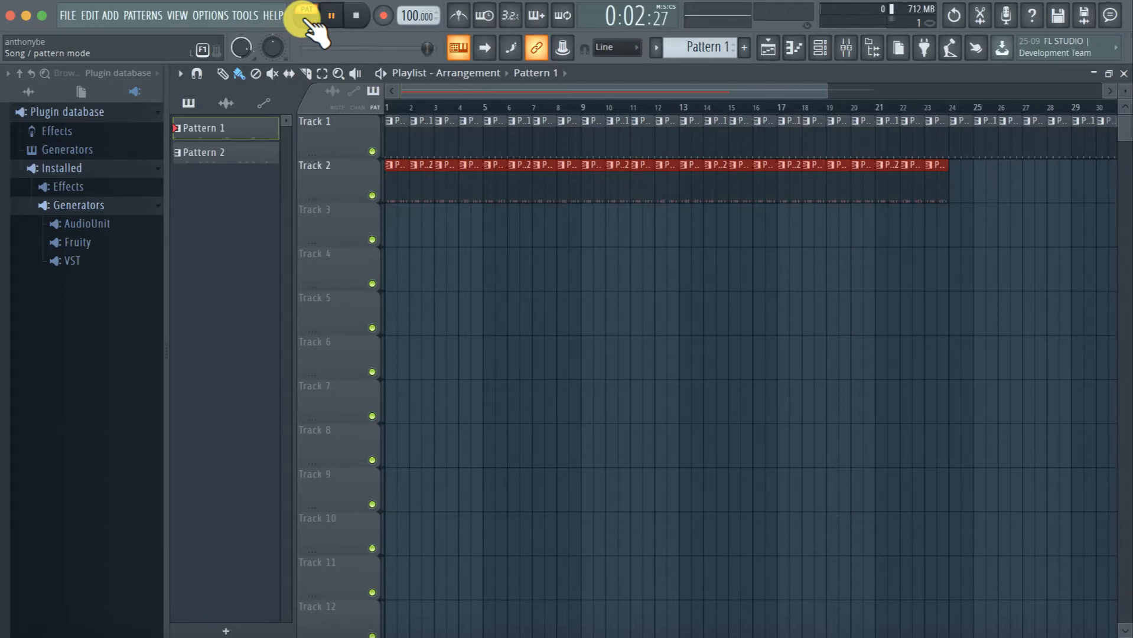
{"action": "key", "text": "space"}
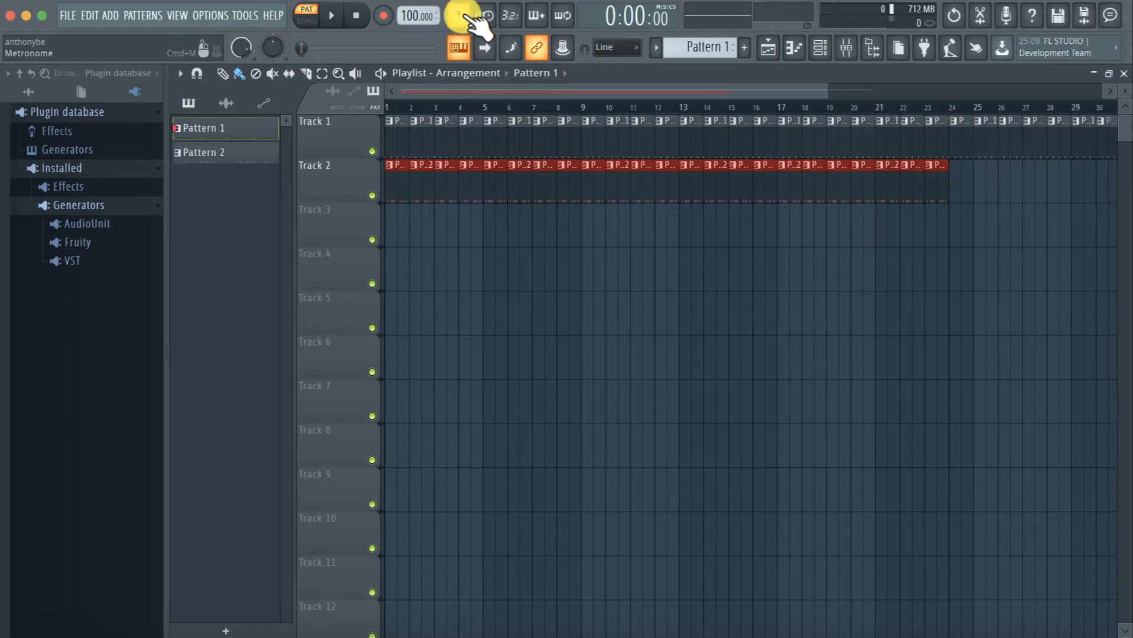
{"action": "key", "text": "space"}
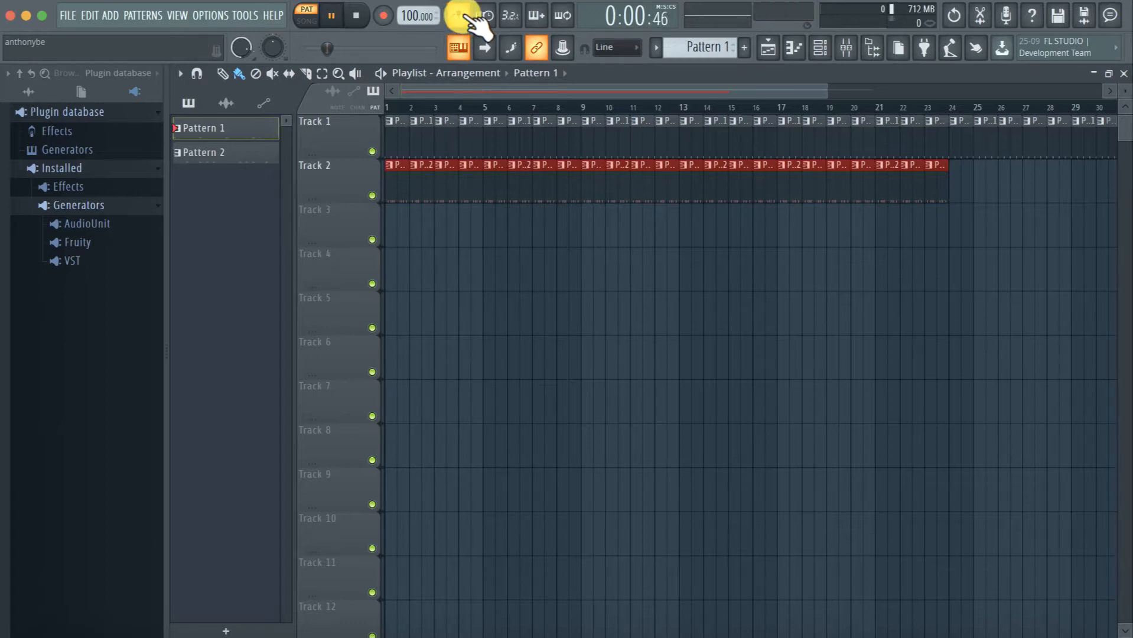
{"action": "key", "text": "space"}
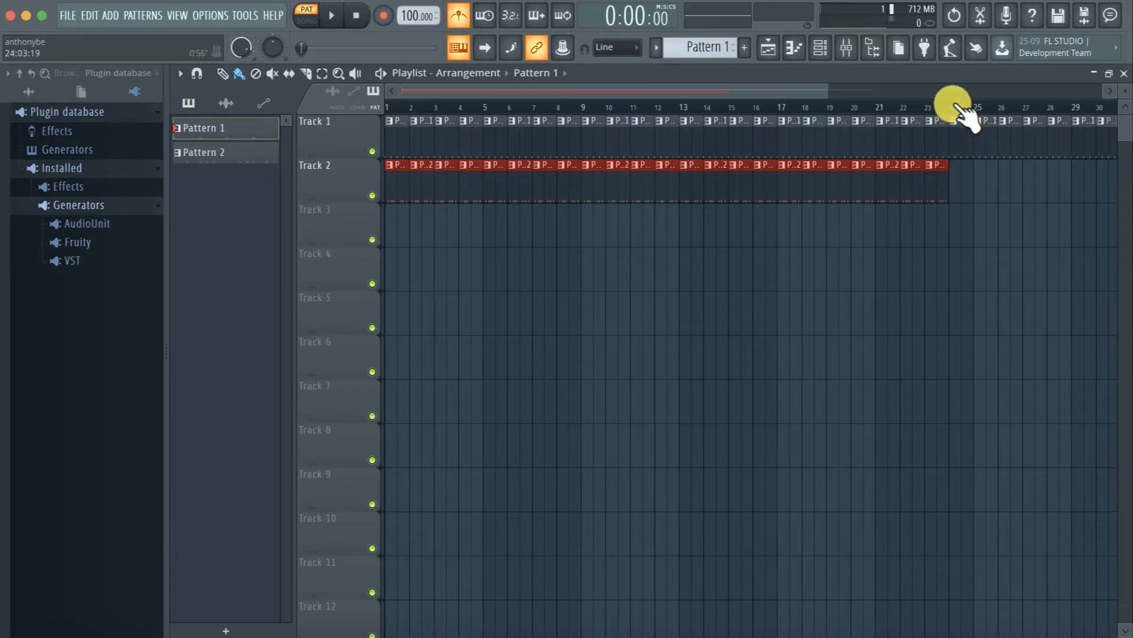
Switch to song mode and erase the Pattern 1 clips on Track 1 from bar 16 onward
{"action": "left_click_drag", "start_coordinate": [961, 144], "coordinate": [1129, 136]}
{"action": "key", "text": "l"}
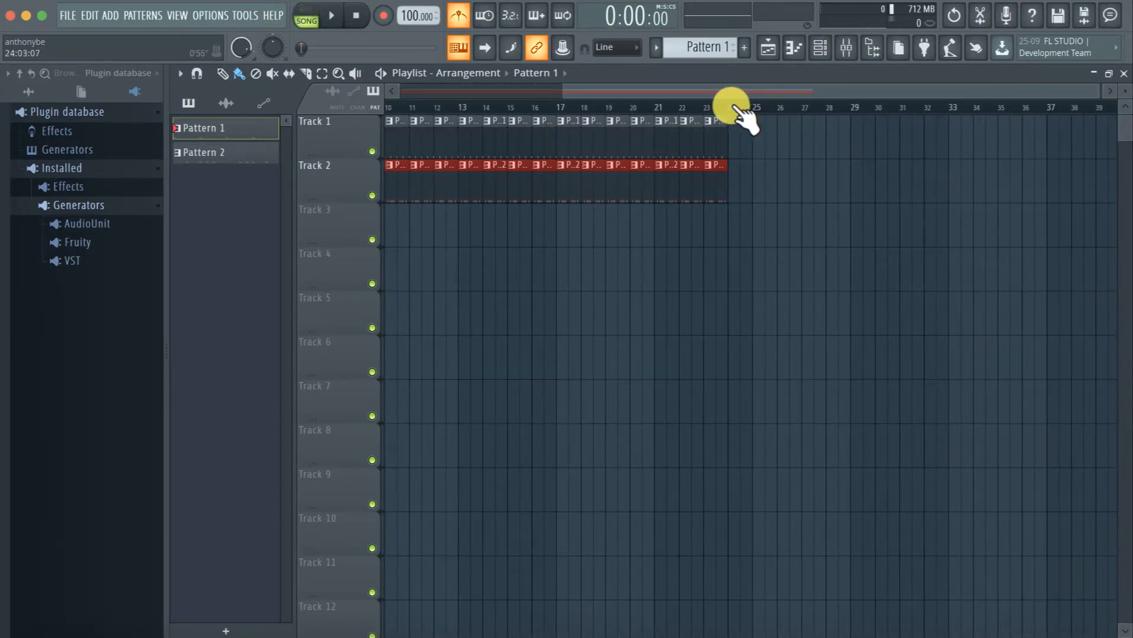
{"action": "right_click", "coordinate": [713, 129]}
{"action": "left_click_drag", "start_coordinate": [712, 128], "coordinate": [539, 131]}
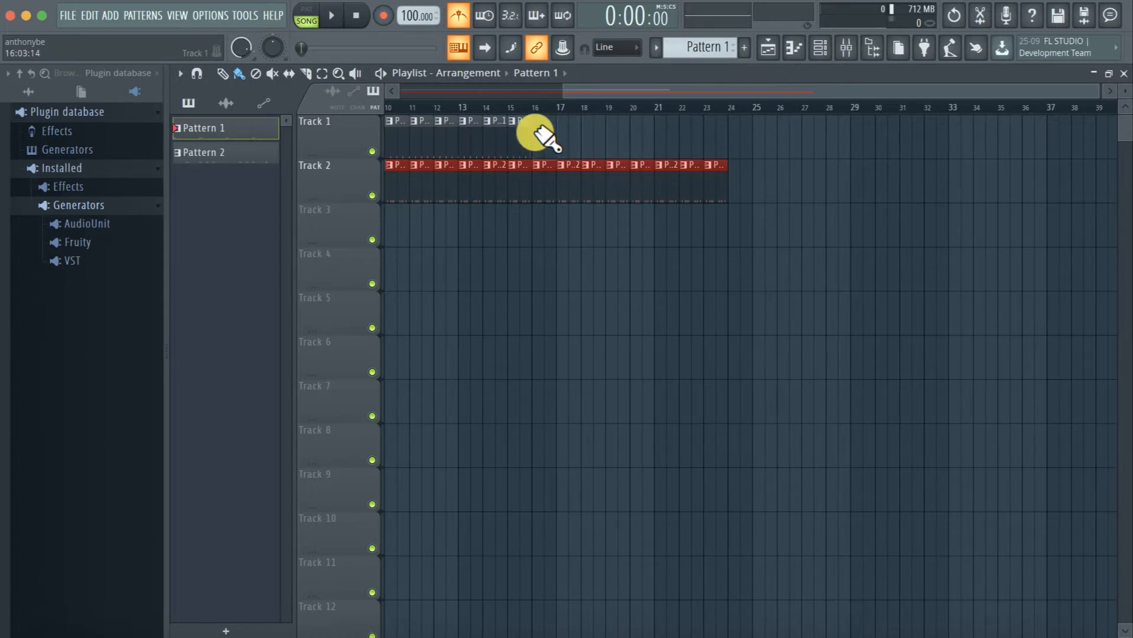
Play briefly from bar 17 and replace Track 2's clips from bar 17 through bar 24 with Pattern 1 clips
{"action": "left_click", "coordinate": [557, 106]}
{"action": "key", "text": "space"}
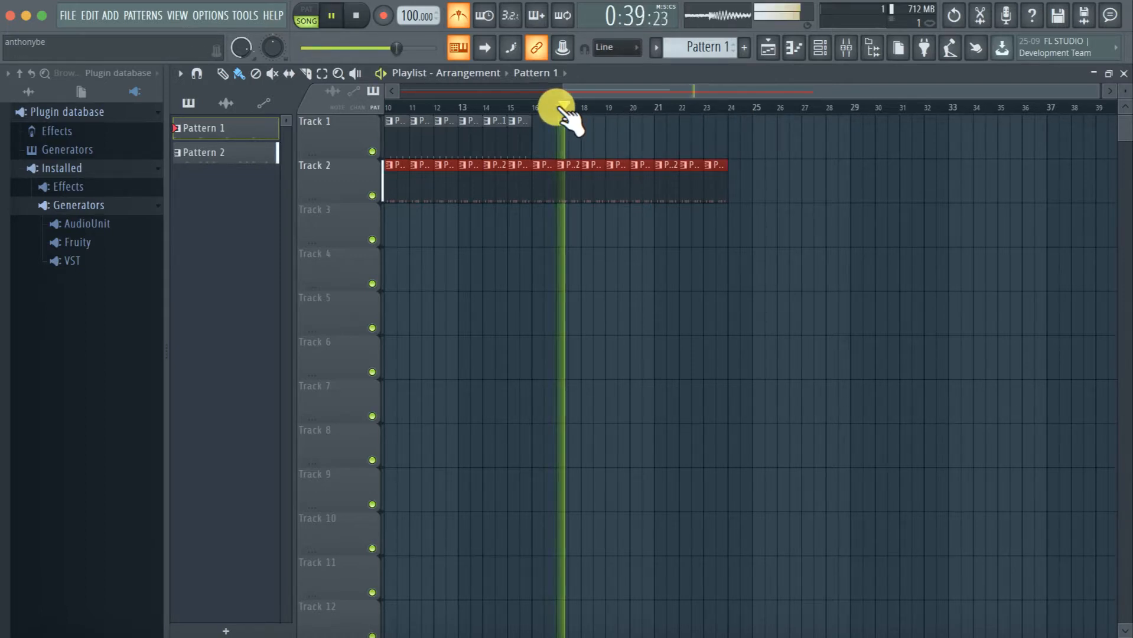
{"action": "left_click_drag", "start_coordinate": [566, 169], "coordinate": [725, 172]}
{"action": "key", "text": "space"}
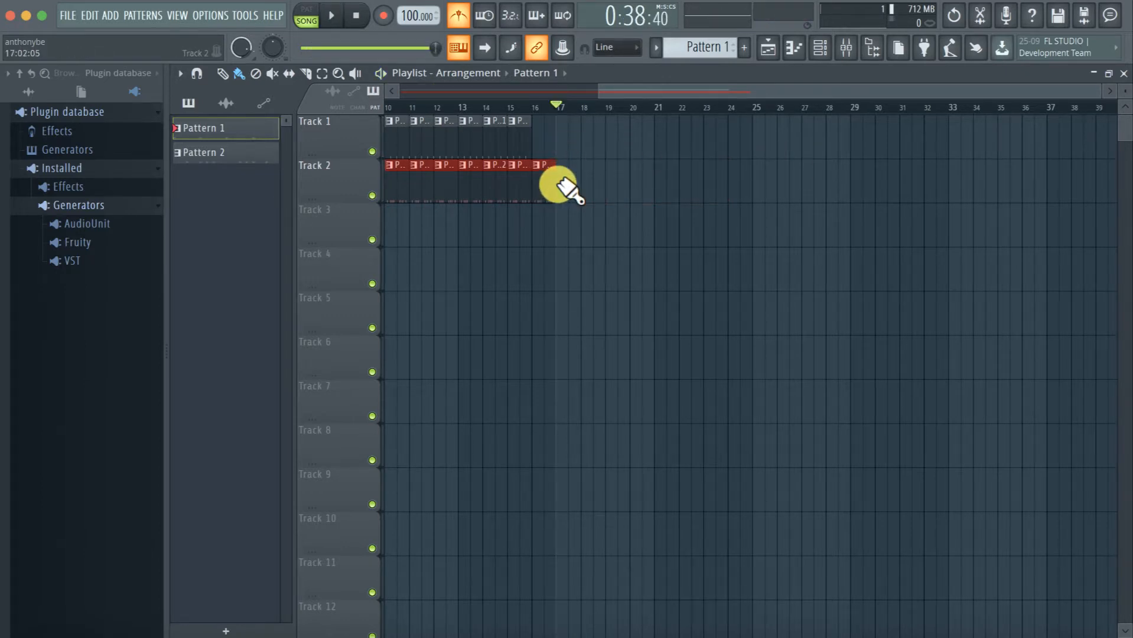
{"action": "left_click_drag", "start_coordinate": [559, 182], "coordinate": [741, 185]}
Mute Track 2, play and stop the arrangement from bar 17, and unmute the track
{"action": "left_click", "coordinate": [372, 195]}
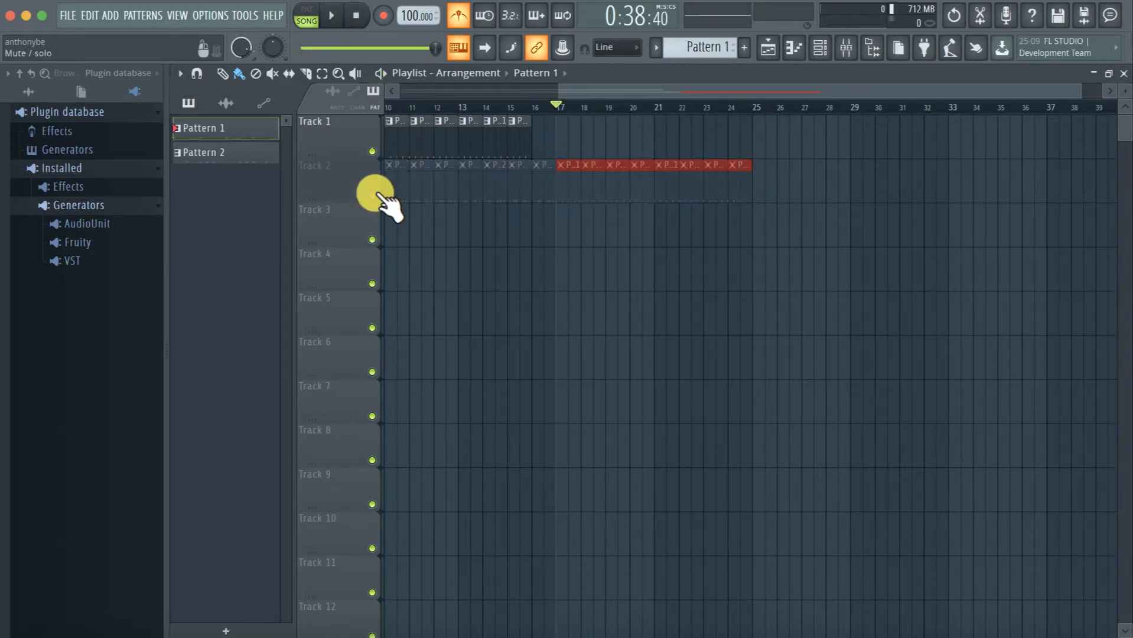
{"action": "key", "text": "space"}
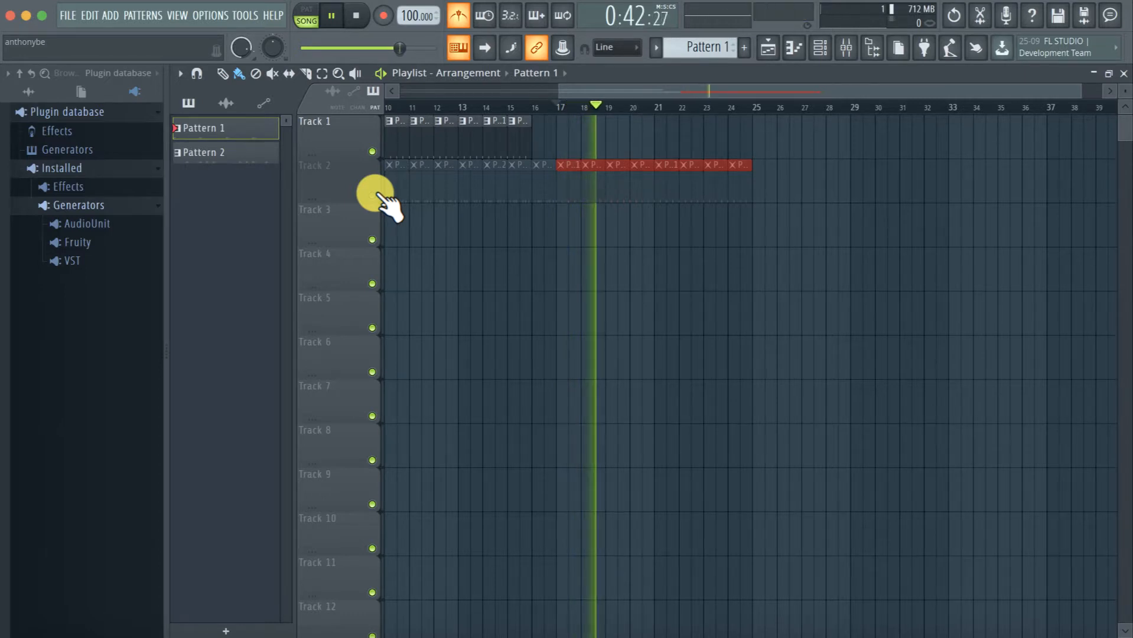
{"action": "key", "text": "space"}
{"action": "left_click", "coordinate": [372, 196]}
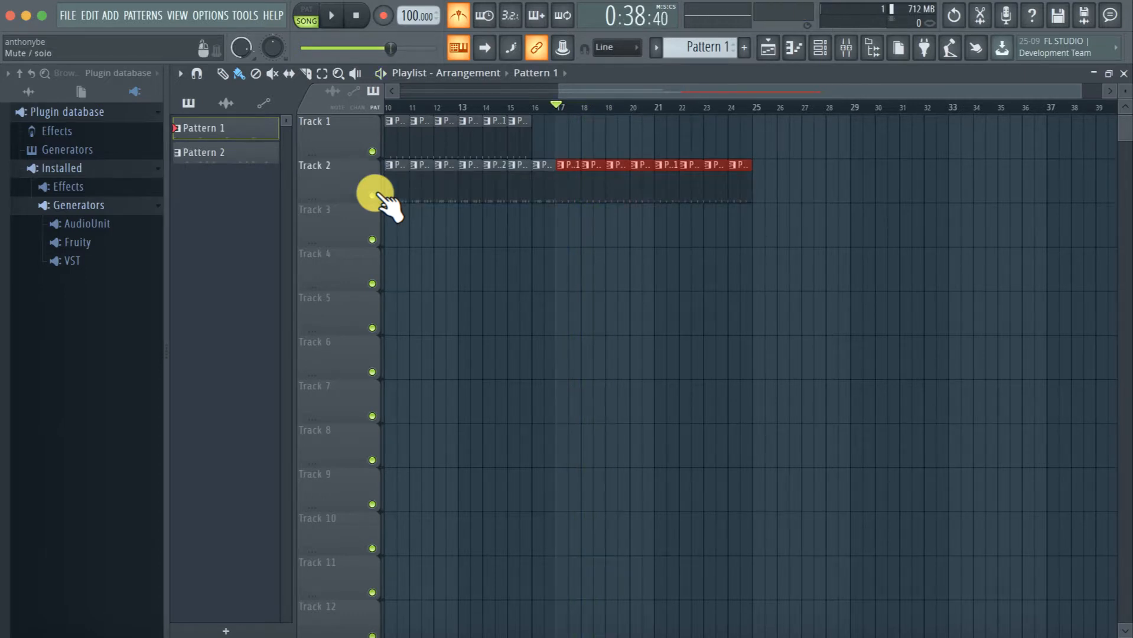
Solo Track 1 in the Playlist and turn its solo off again
{"action": "scroll", "coordinate": [584, 272], "scroll_direction": "left", "scroll_amount": 3}
{"action": "scroll", "coordinate": [583, 272], "scroll_direction": "down", "scroll_amount": 2}
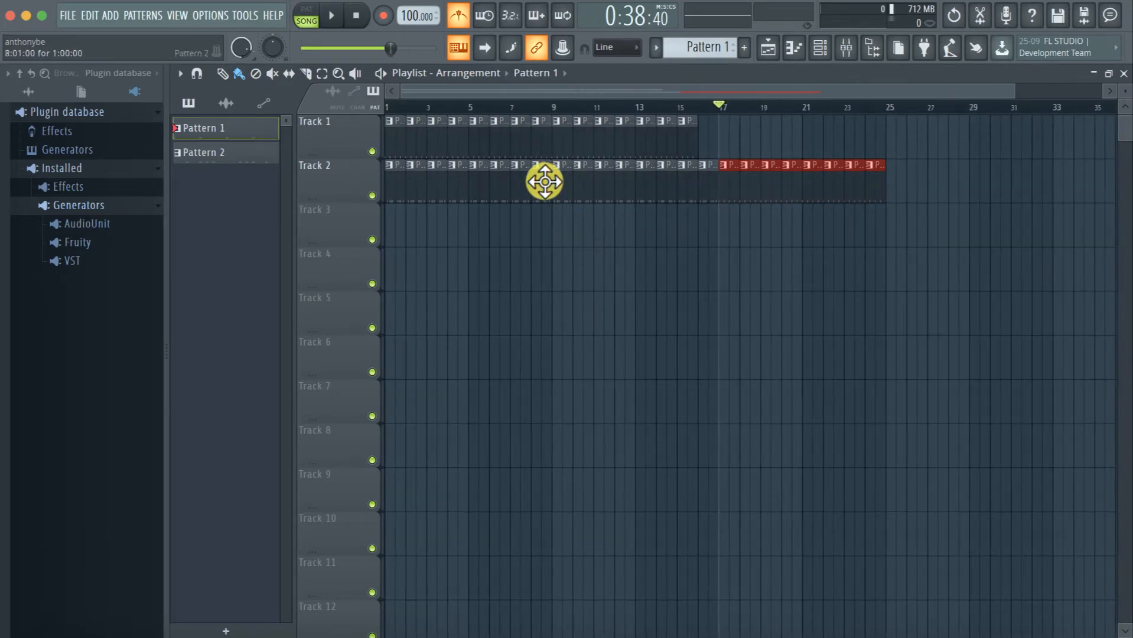
{"action": "right_click", "coordinate": [371, 152]}
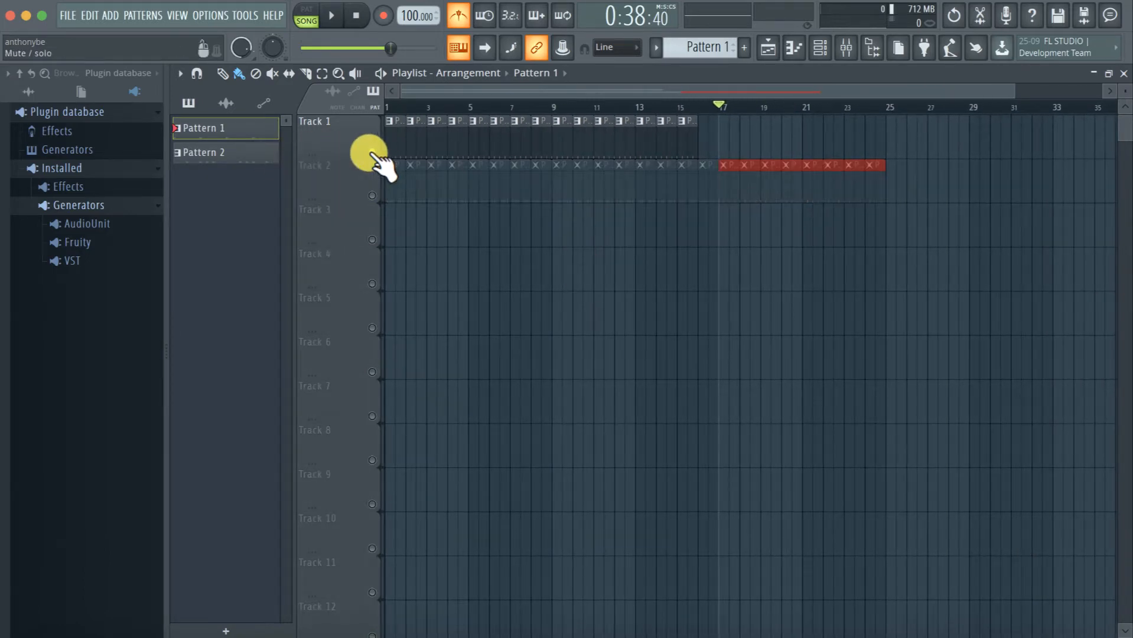
{"action": "right_click", "coordinate": [371, 152]}
{"action": "scroll", "coordinate": [370, 180], "scroll_direction": "down", "scroll_amount": 2}
{"action": "scroll", "coordinate": [369, 180], "scroll_direction": "up", "scroll_amount": 2}
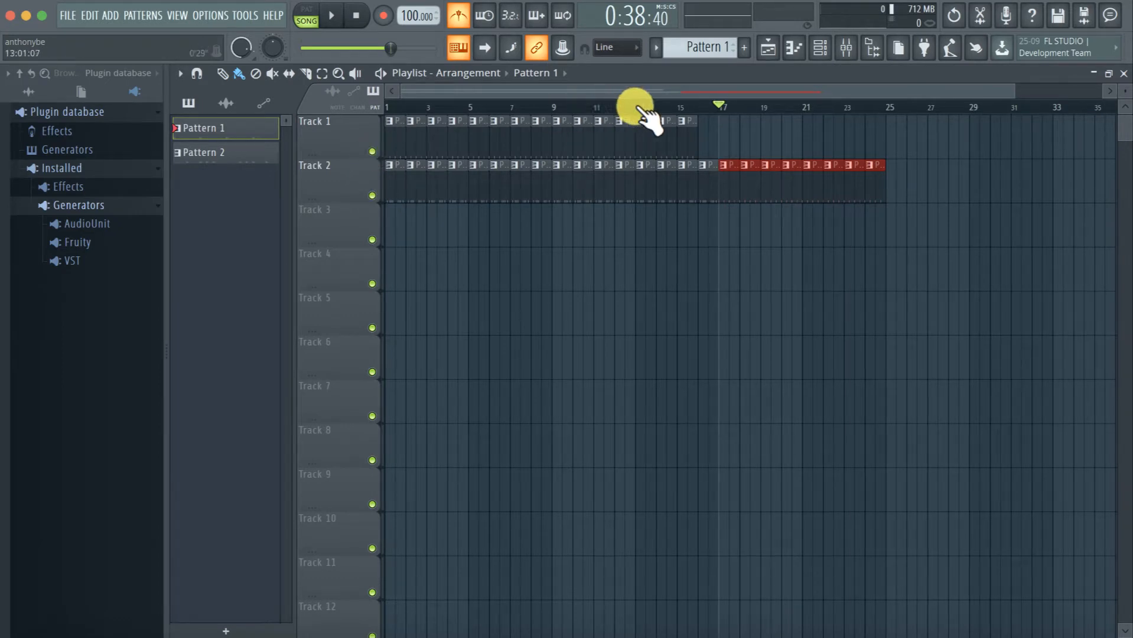
Paint Pattern 1 clips on Track 1 from bar 16 through bar 24, and mute and unmute the track
{"action": "left_click", "coordinate": [677, 109]}
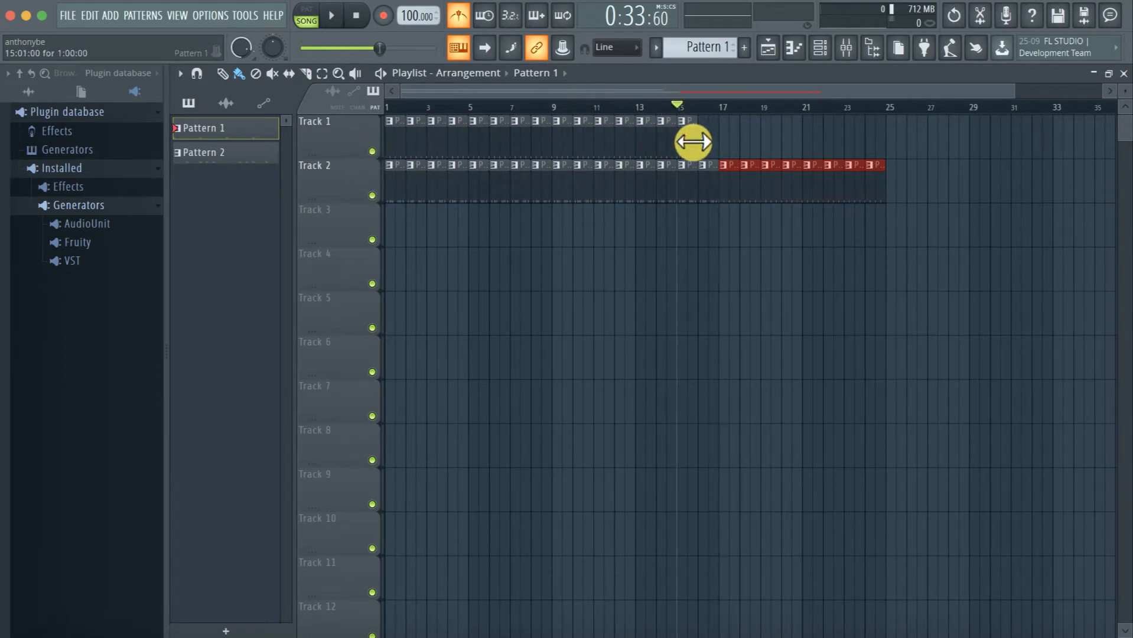
{"action": "left_click", "coordinate": [689, 141]}
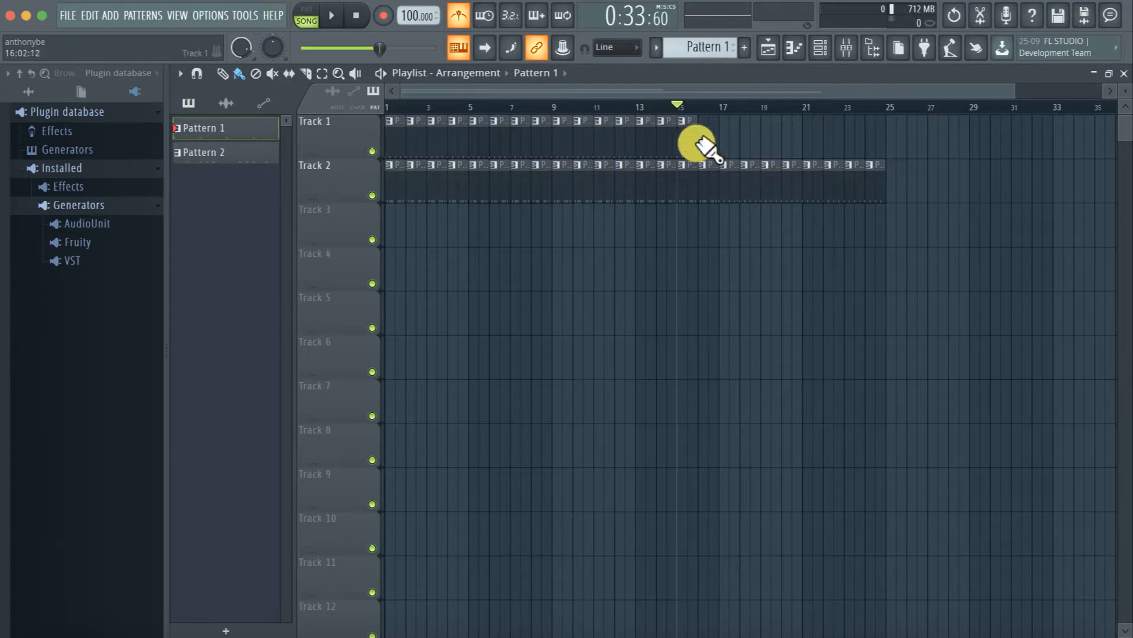
{"action": "left_click_drag", "start_coordinate": [703, 144], "coordinate": [868, 146]}
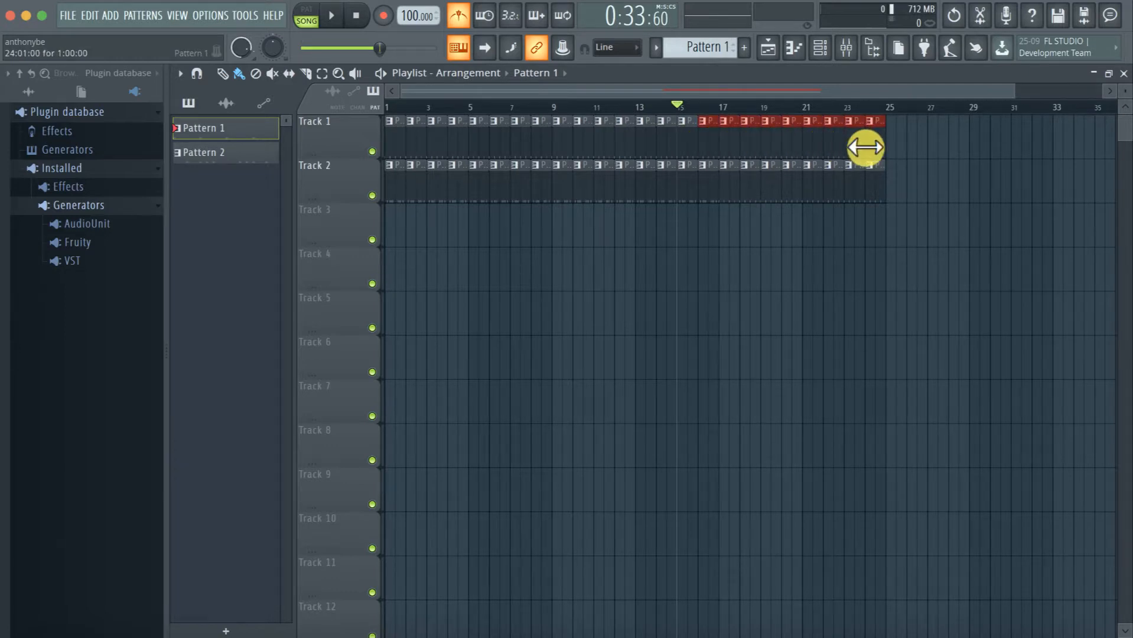
{"action": "left_click", "coordinate": [373, 151]}
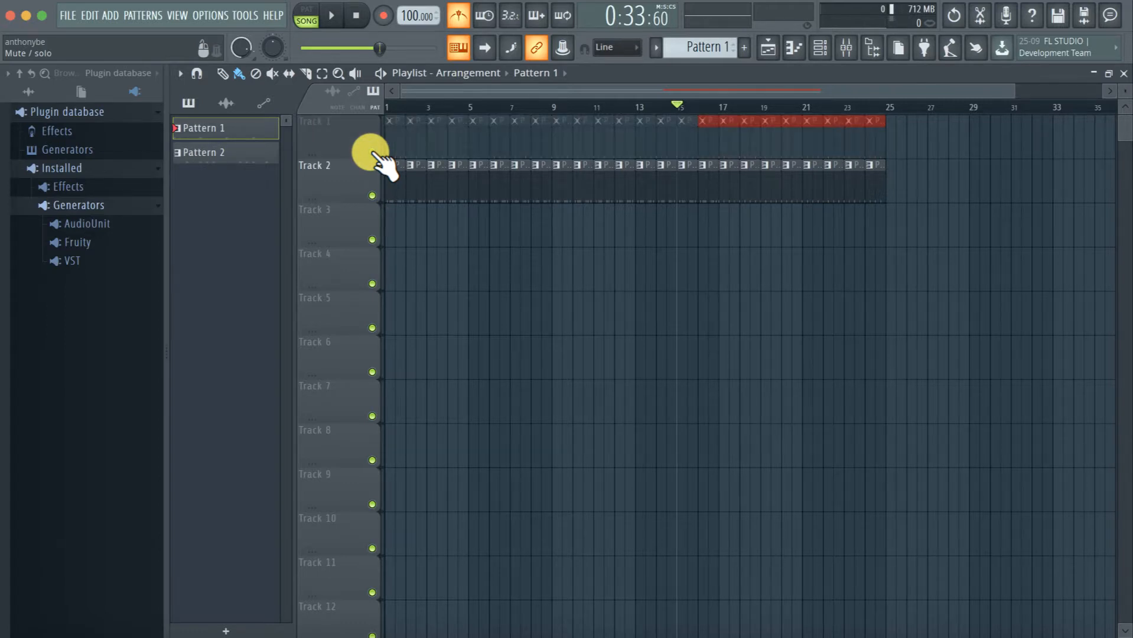
{"action": "left_click", "coordinate": [372, 151]}
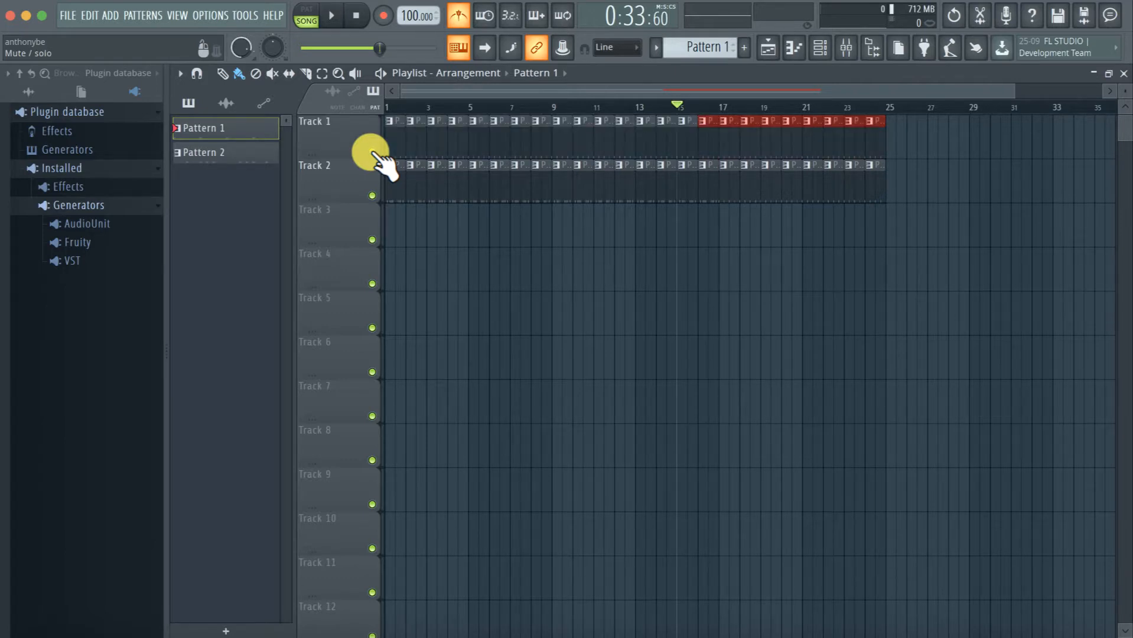
Paint Pattern 1 clips along Tracks 3 and 4, and in two separate runs on Track 5
{"action": "scroll", "coordinate": [694, 239], "scroll_direction": "down", "scroll_amount": 1}
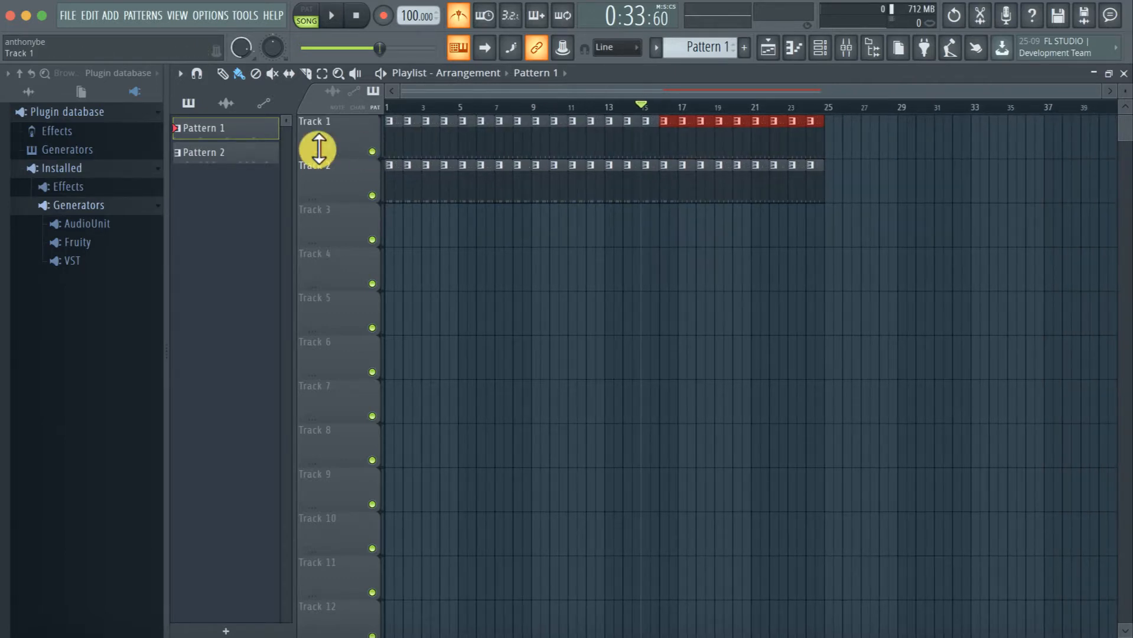
{"action": "left_click_drag", "start_coordinate": [397, 227], "coordinate": [763, 238]}
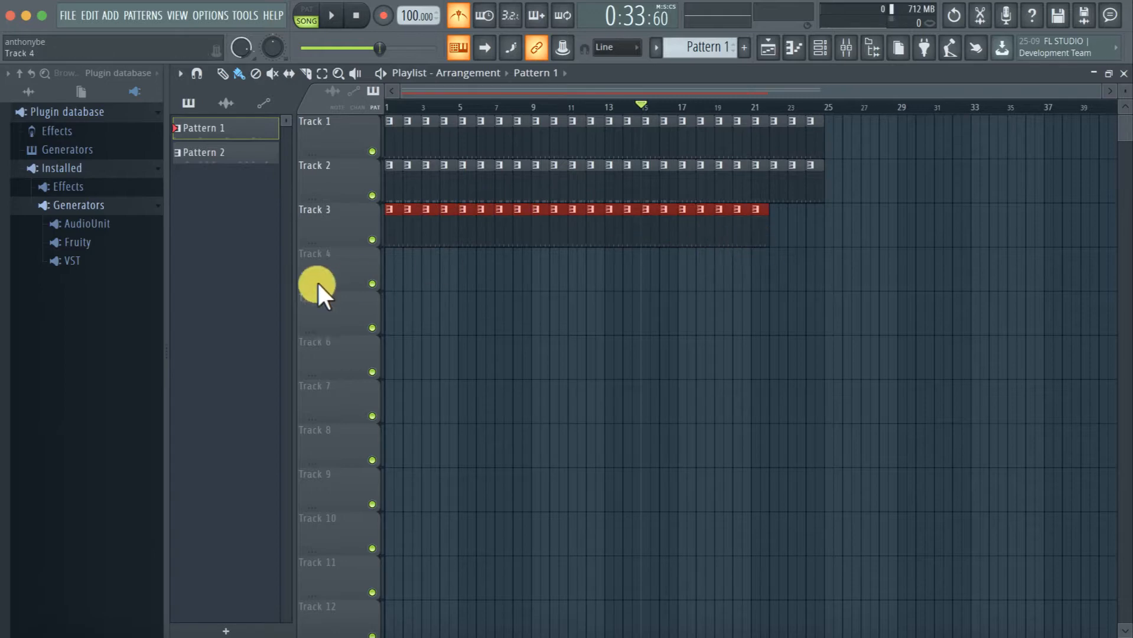
{"action": "left_click_drag", "start_coordinate": [397, 269], "coordinate": [646, 273]}
{"action": "mouse_move", "coordinate": [625, 316]}
{"action": "left_mouse_down"}
{"action": "mouse_move", "coordinate": [614, 329]}
{"action": "mouse_move", "coordinate": [904, 319]}
{"action": "left_mouse_up"}
{"action": "left_click_drag", "start_coordinate": [442, 322], "coordinate": [588, 315]}
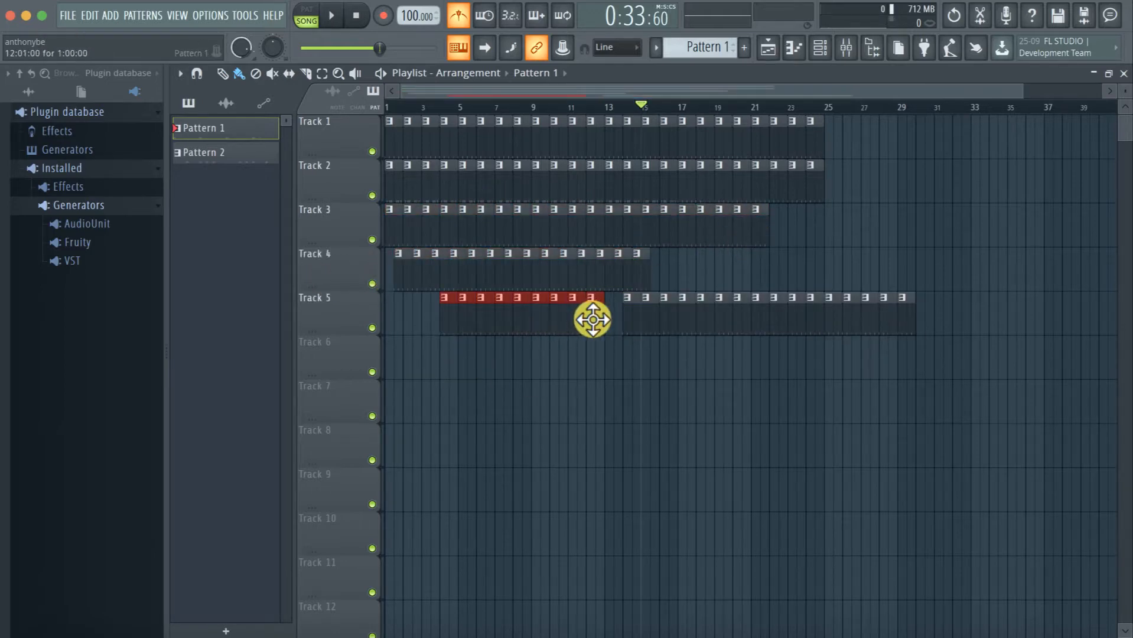
Solo Track 1 and play the arrangement from bar 9
{"action": "left_click", "coordinate": [372, 152], "text": "ctrl"}
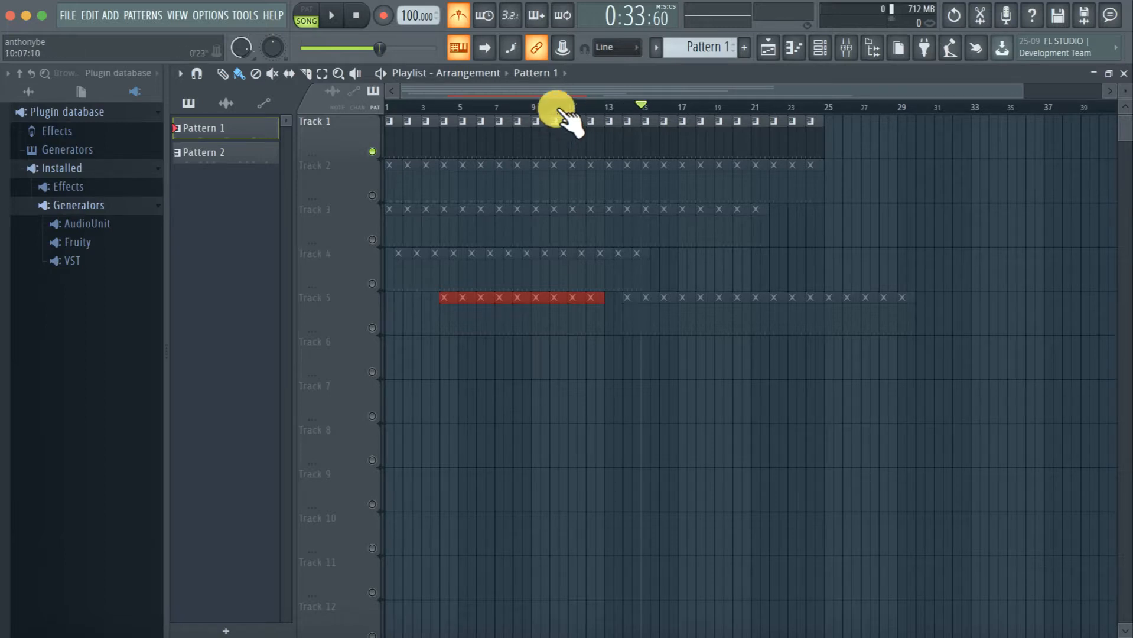
{"action": "left_click", "coordinate": [535, 109]}
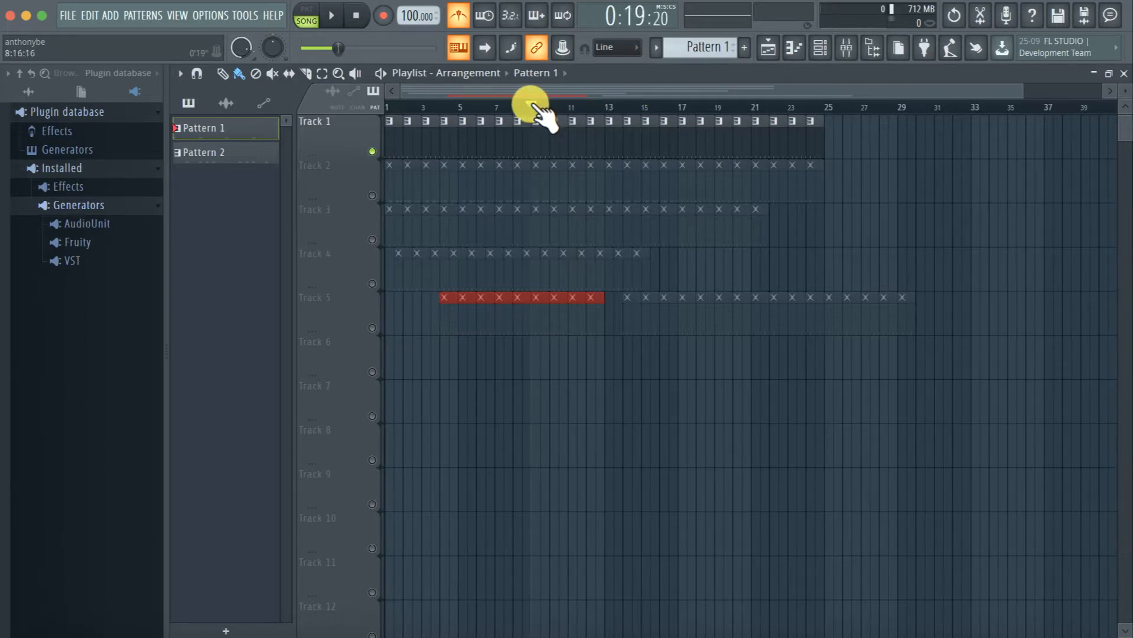
{"action": "key", "text": "space"}
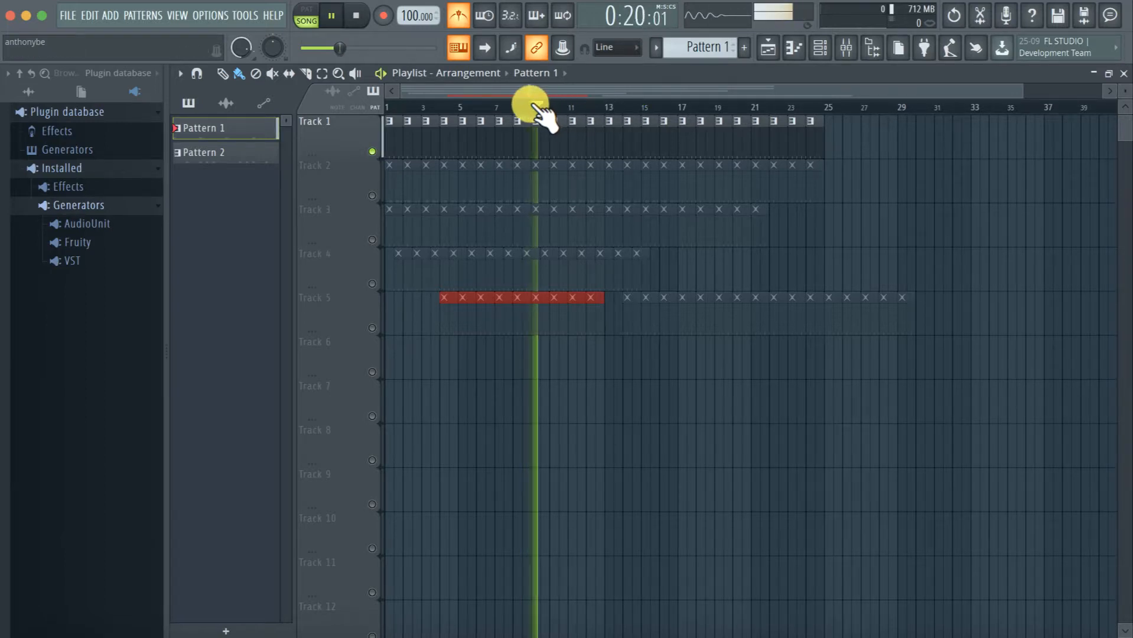
Turn off the metronome, restore the Playlist to its smaller window, and stop playback
{"action": "left_click", "coordinate": [460, 12]}
{"action": "key", "text": "Return"}
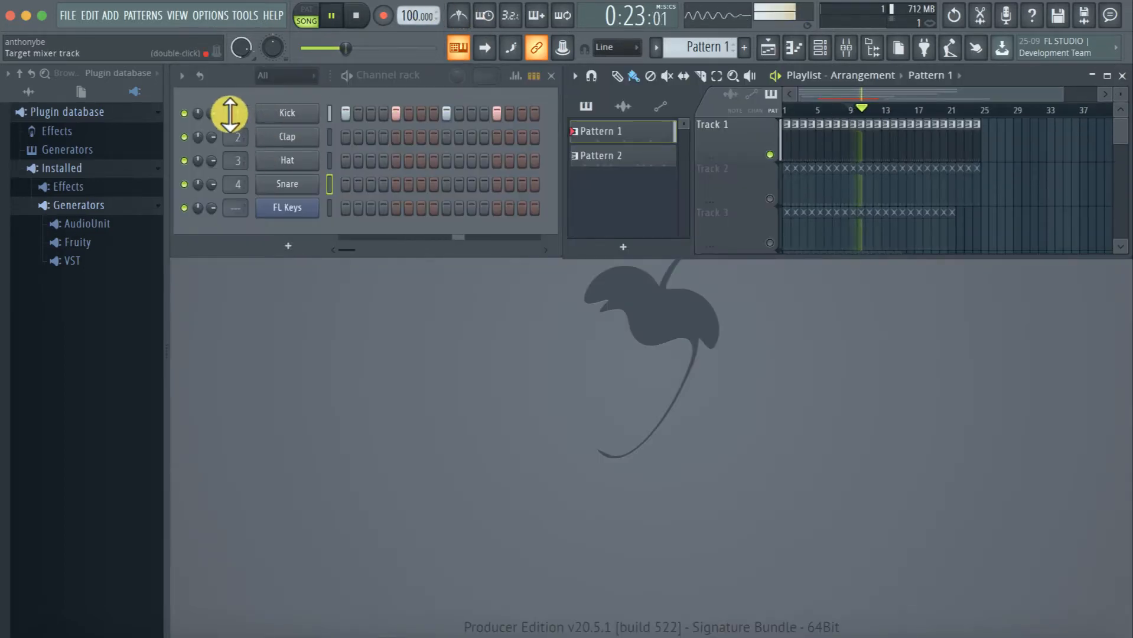
{"action": "key", "text": "space"}
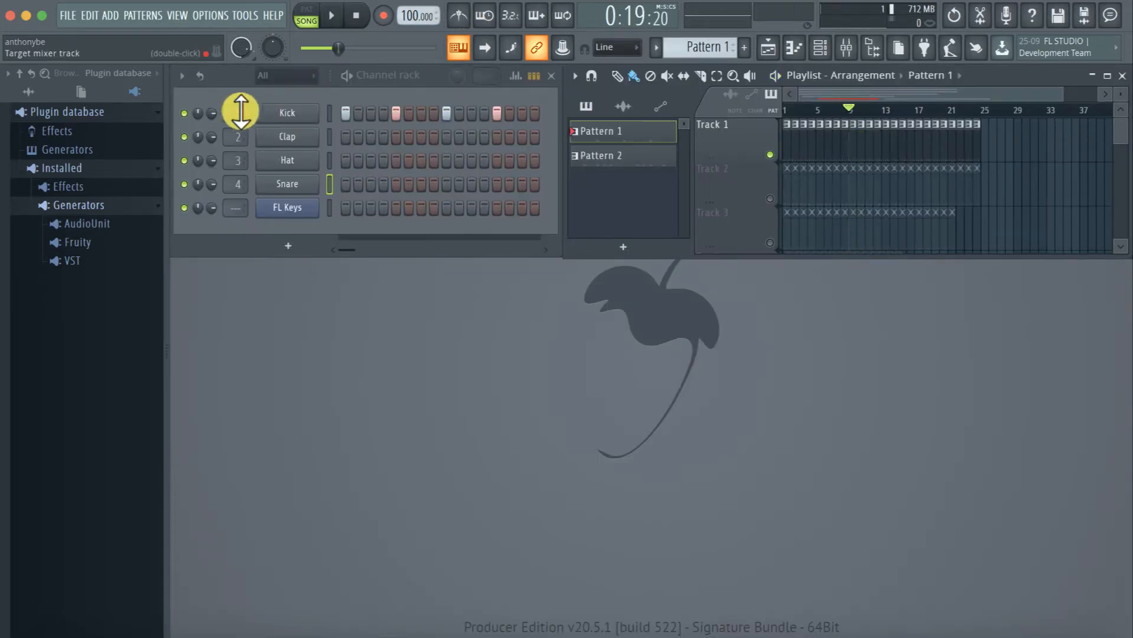
Mute the Kick channel in the channel rack, and play and stop the arrangement from bar 9
{"action": "left_click", "coordinate": [187, 114]}
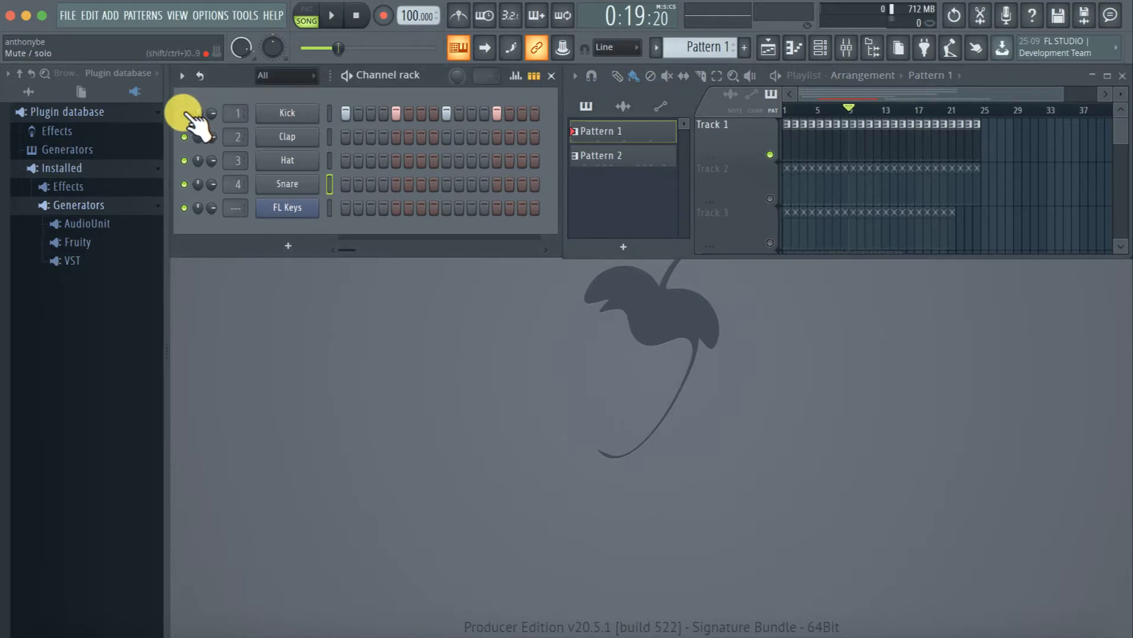
{"action": "key", "text": "space"}
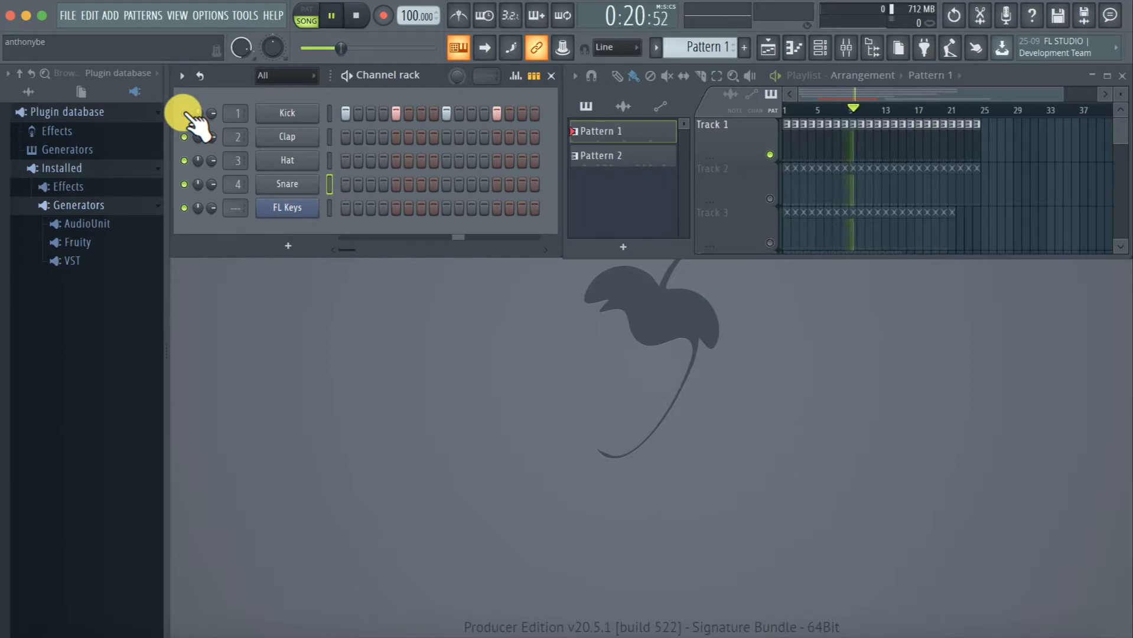
{"action": "key", "text": "space"}
Solo the Kick channel in the channel rack and play the arrangement from bar 9
{"action": "right_click", "coordinate": [184, 112]}
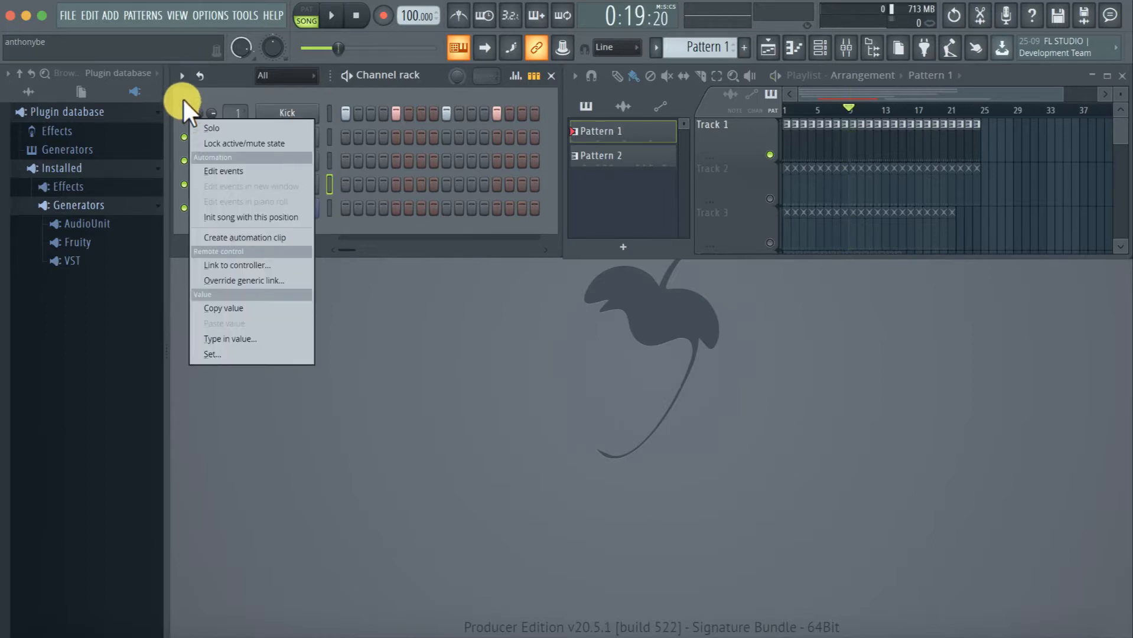
{"action": "left_click", "coordinate": [183, 96]}
{"action": "right_click", "coordinate": [184, 111]}
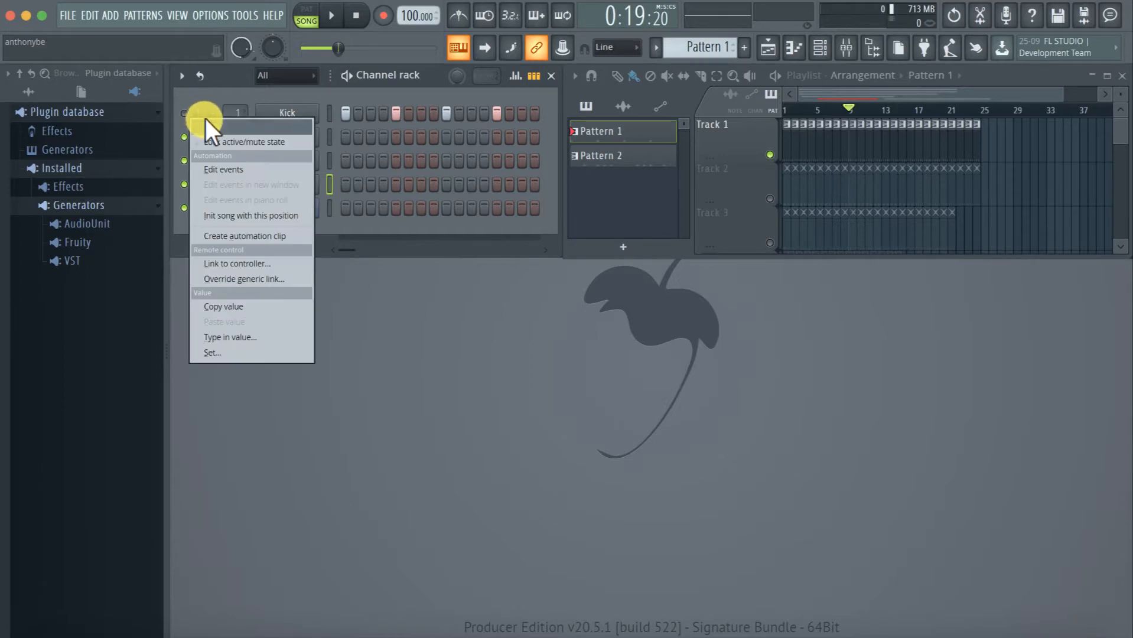
{"action": "left_click", "coordinate": [204, 125]}
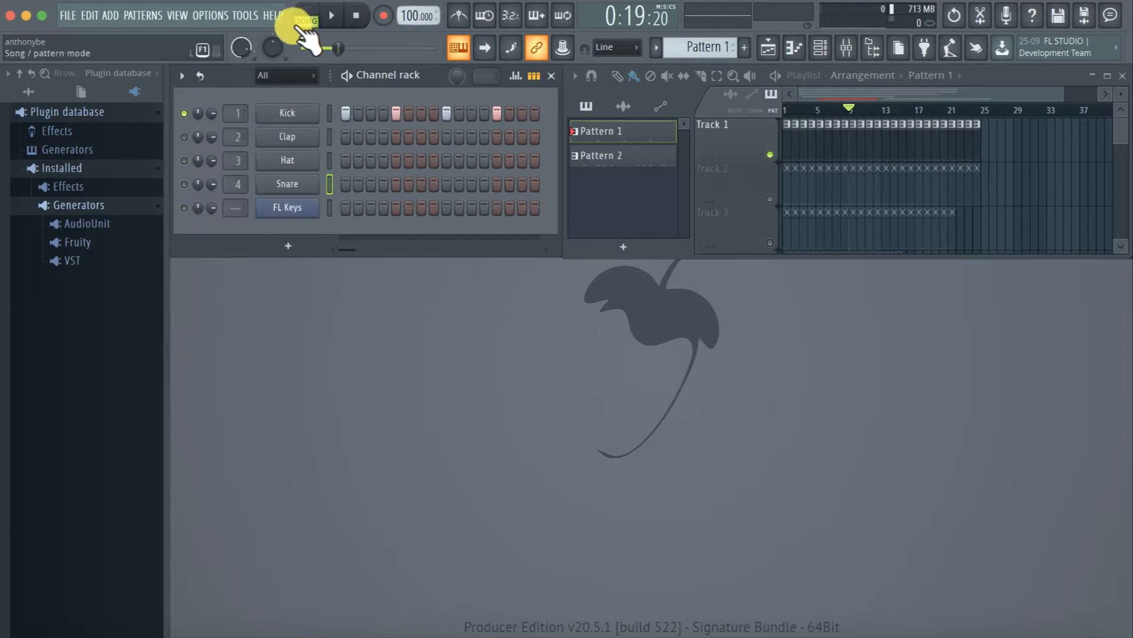
{"action": "key", "text": "space"}
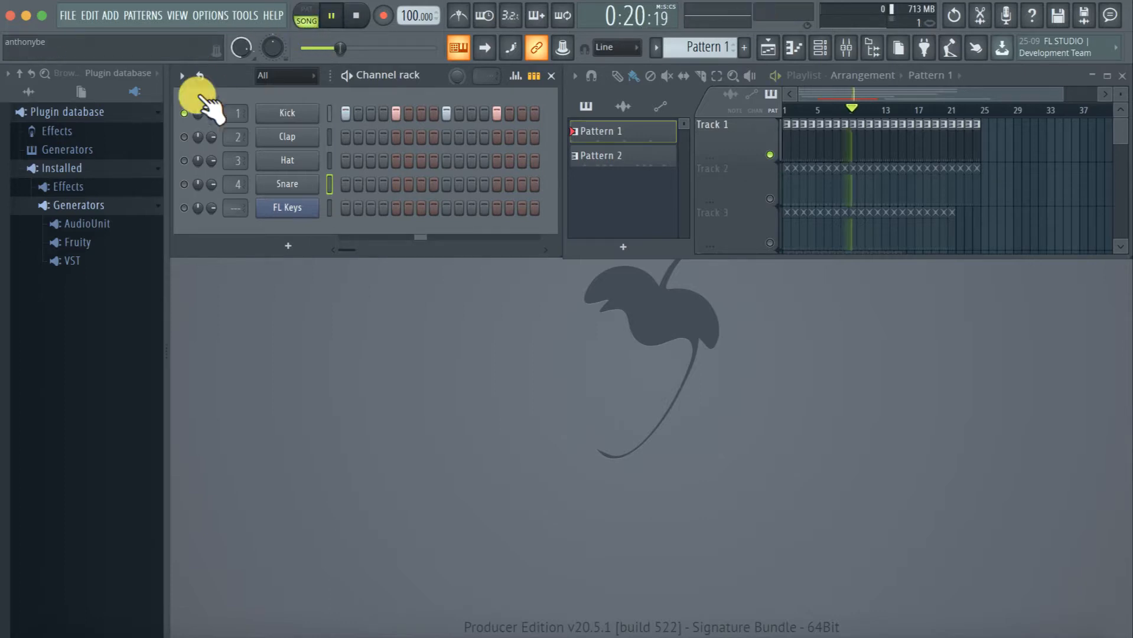
Unsolo the Kick channel so all channels are active, and stop playback
{"action": "right_click", "coordinate": [184, 111]}
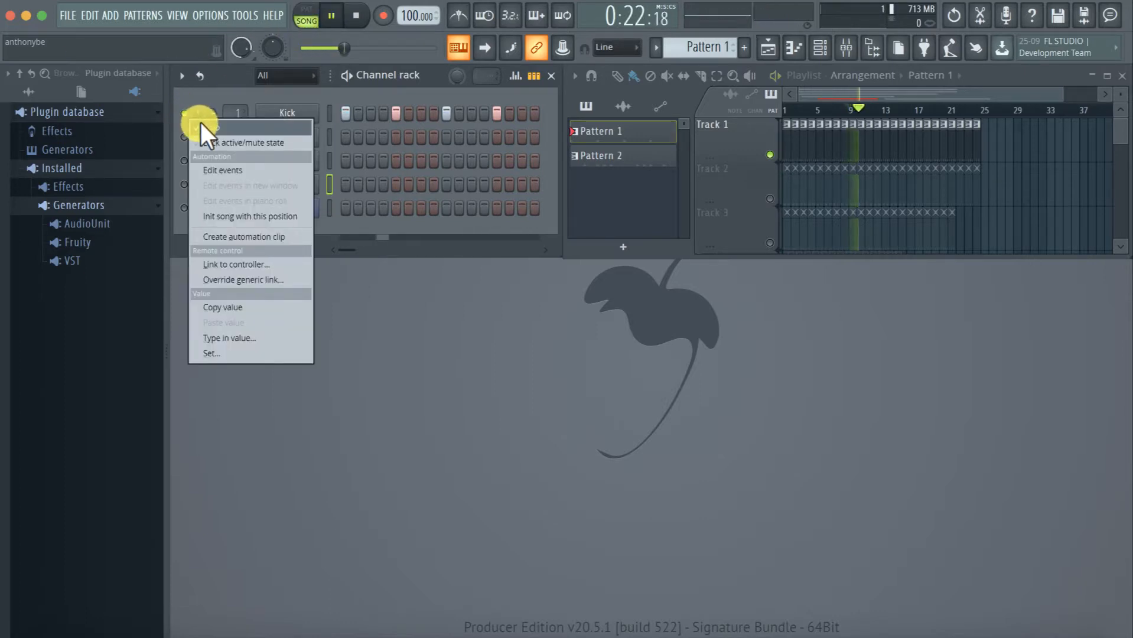
{"action": "left_click", "coordinate": [200, 123]}
{"action": "key", "text": "space"}
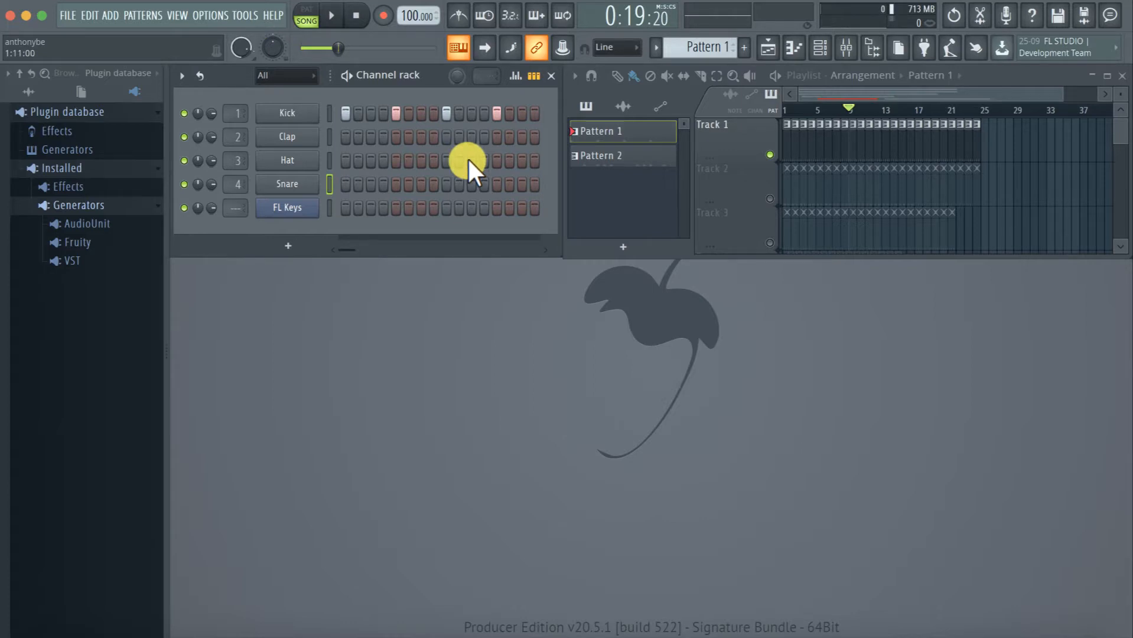
Open the mixer, maximize its window, and move through the insert tracks to Insert 7
{"action": "left_click", "coordinate": [854, 89]}
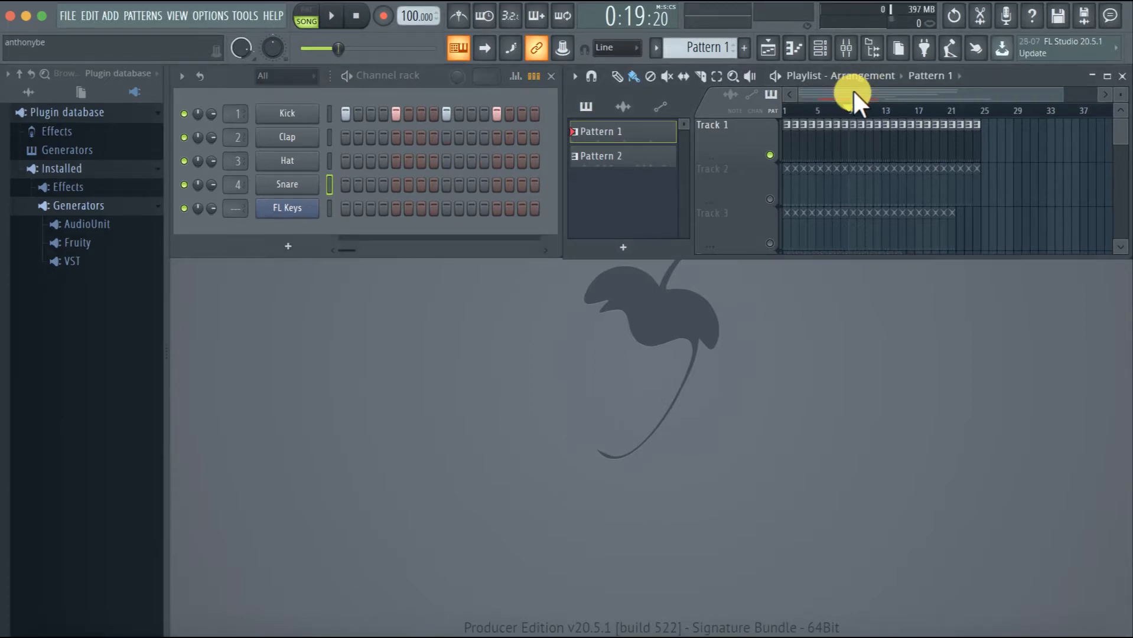
{"action": "left_click", "coordinate": [848, 50]}
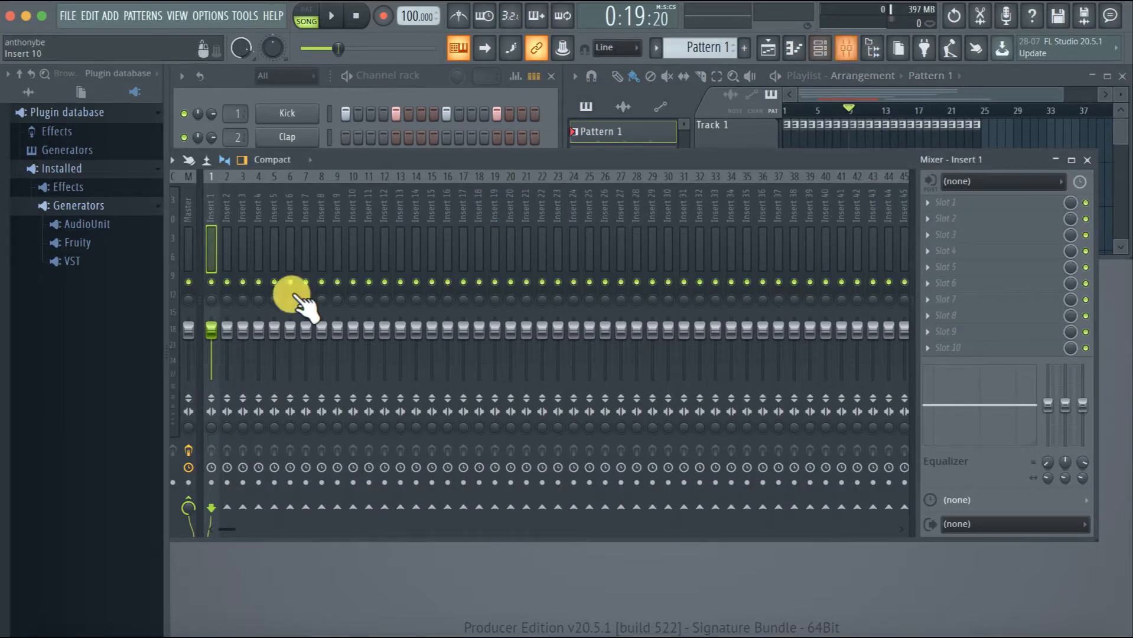
{"action": "double_click", "coordinate": [888, 159]}
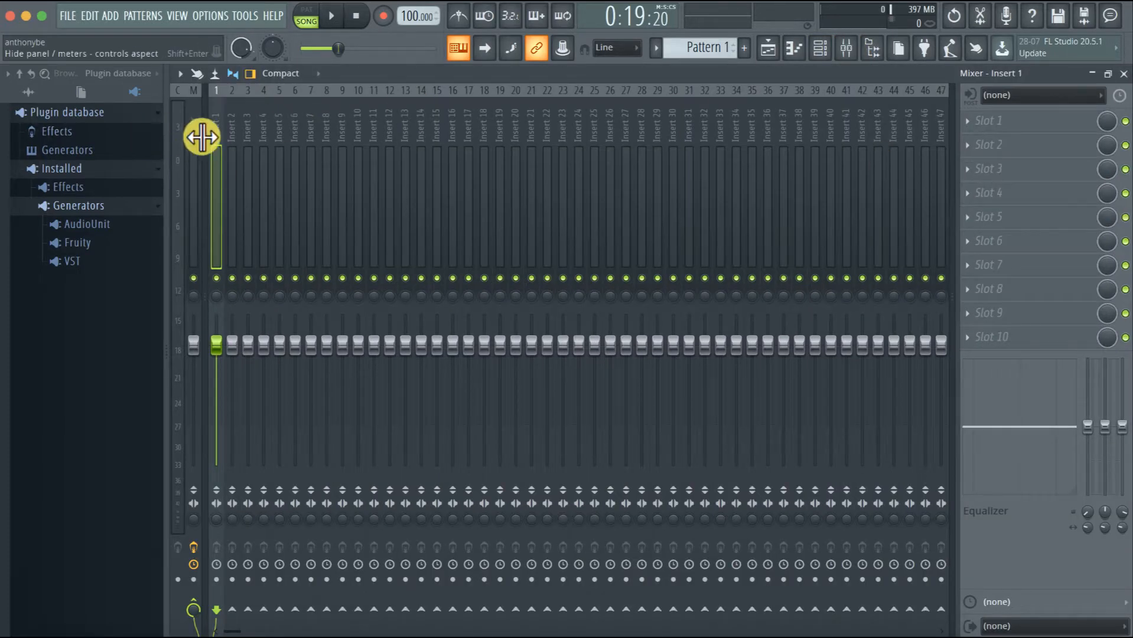
{"action": "left_click_drag", "start_coordinate": [218, 133], "coordinate": [12, 89]}
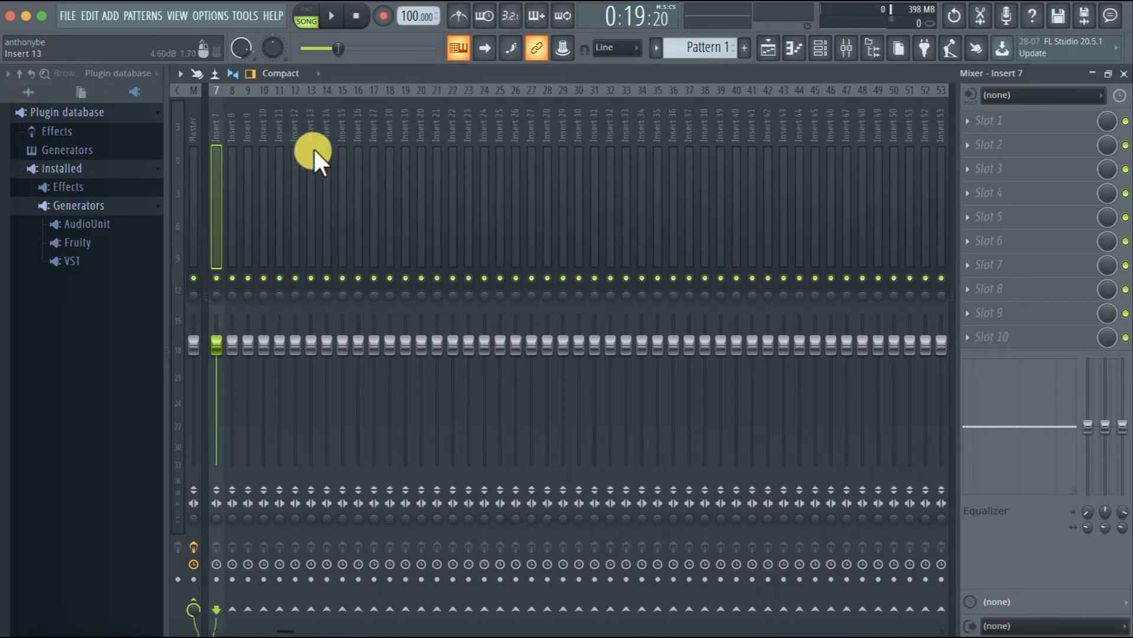
Try the Compact 2, Compact alt, Wide and Wide 2 mixer layouts, and return to Compact
{"action": "left_click", "coordinate": [280, 74]}
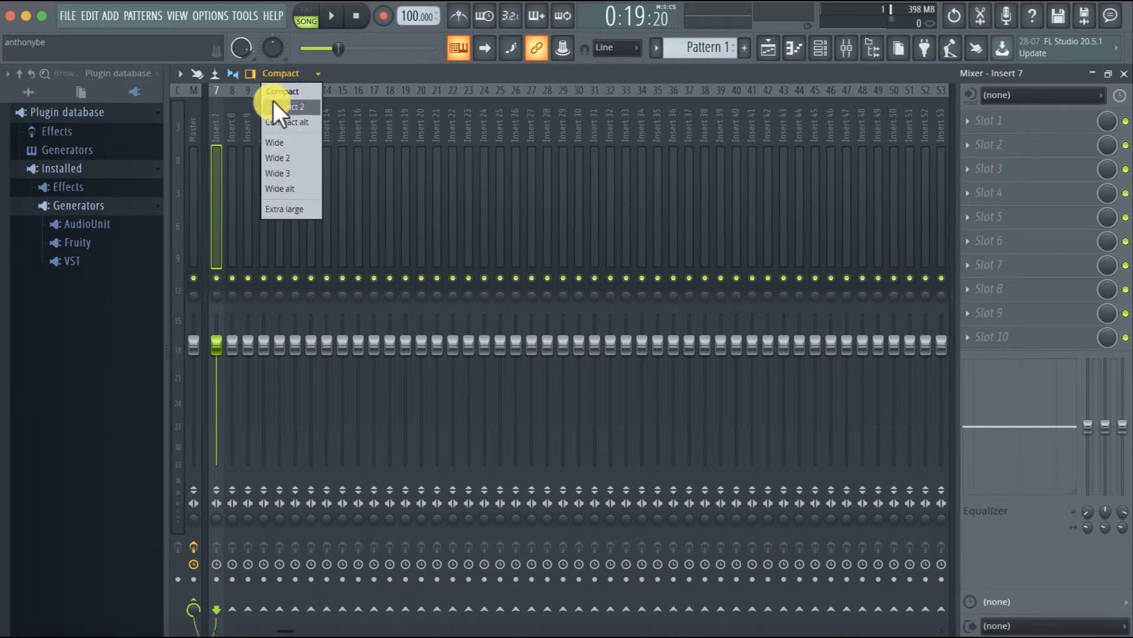
{"action": "left_click", "coordinate": [276, 105]}
{"action": "left_click", "coordinate": [286, 74]}
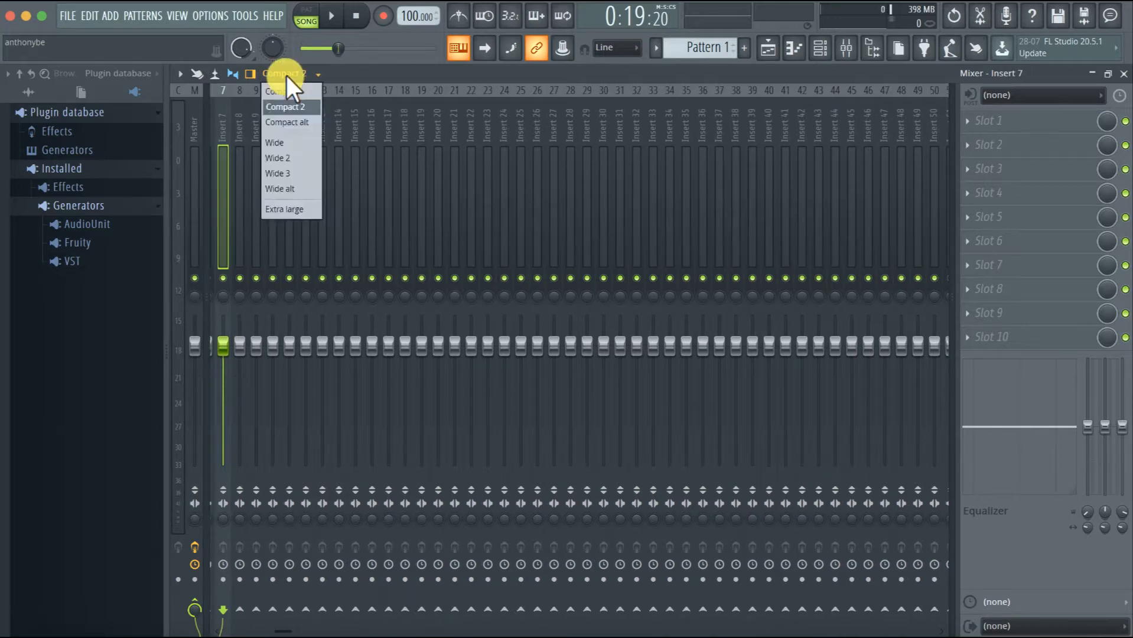
{"action": "left_click", "coordinate": [280, 120]}
{"action": "left_click", "coordinate": [285, 74]}
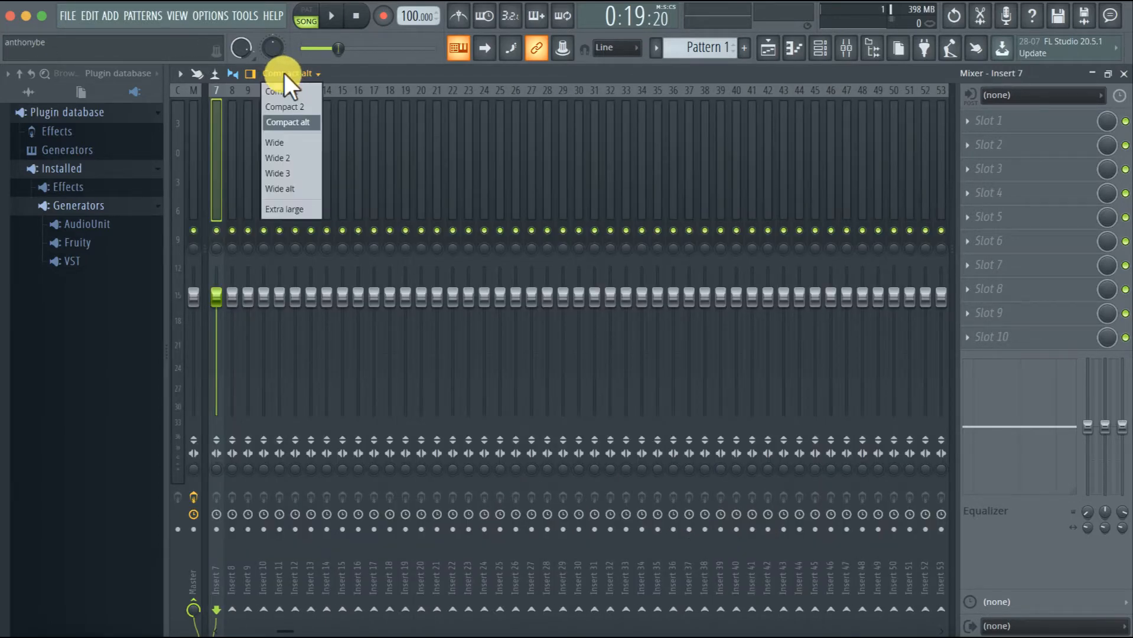
{"action": "left_click", "coordinate": [283, 141]}
{"action": "left_click", "coordinate": [289, 73]}
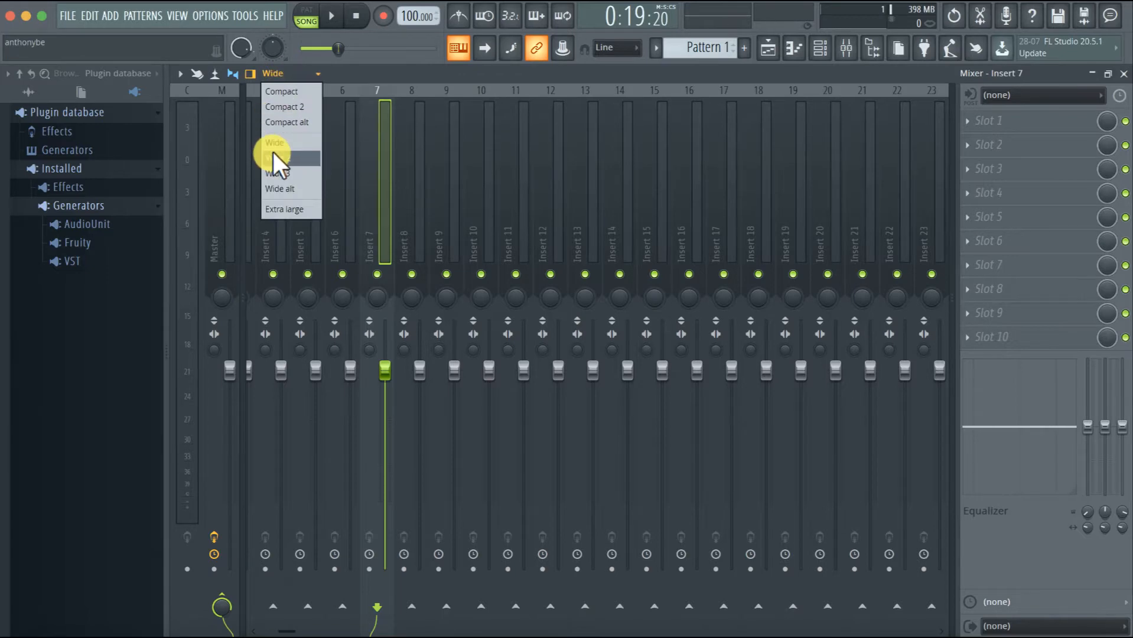
{"action": "left_click", "coordinate": [273, 156]}
{"action": "left_click", "coordinate": [284, 72]}
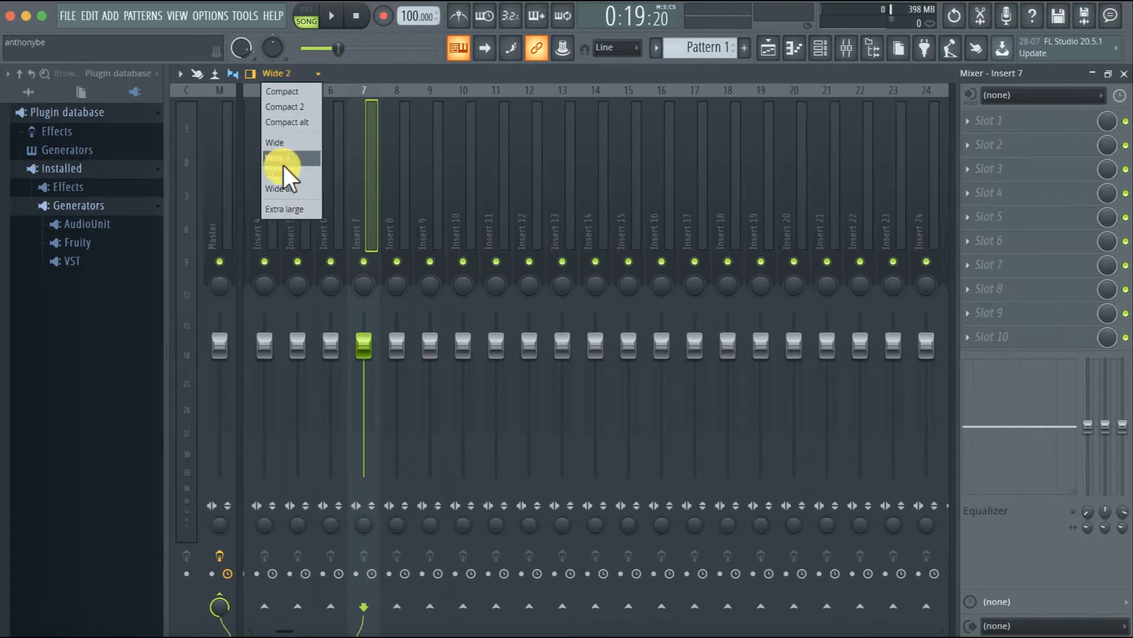
{"action": "left_click", "coordinate": [282, 92]}
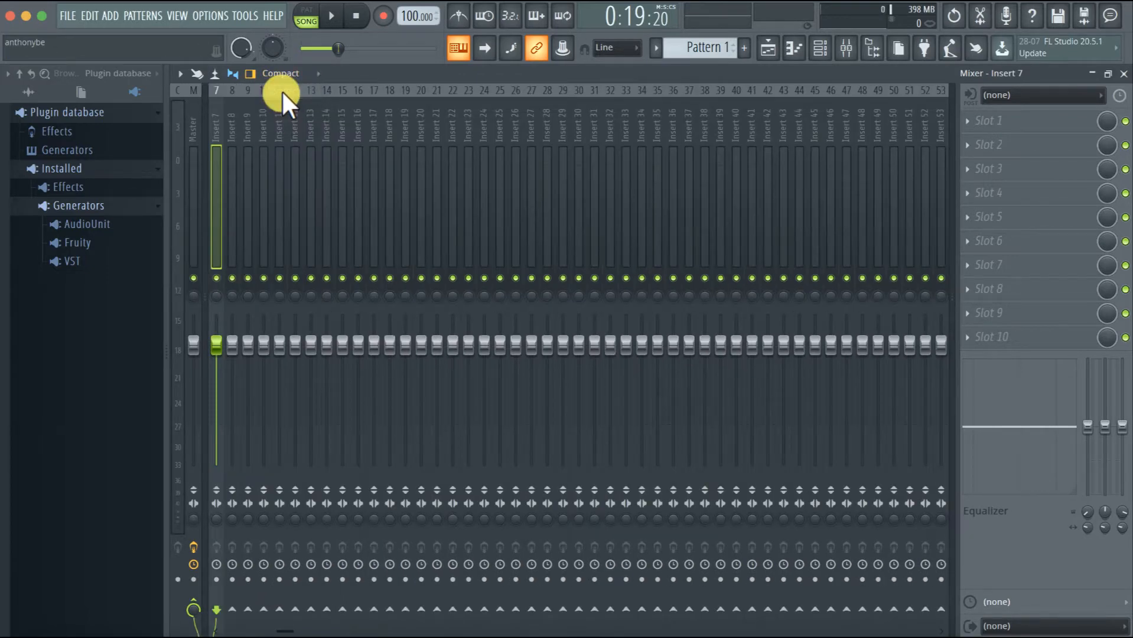
Go back to Insert 1 in the mixer, select the Master track, and move across the inserts to Insert 11
{"action": "left_click_drag", "start_coordinate": [230, 116], "coordinate": [165, 110]}
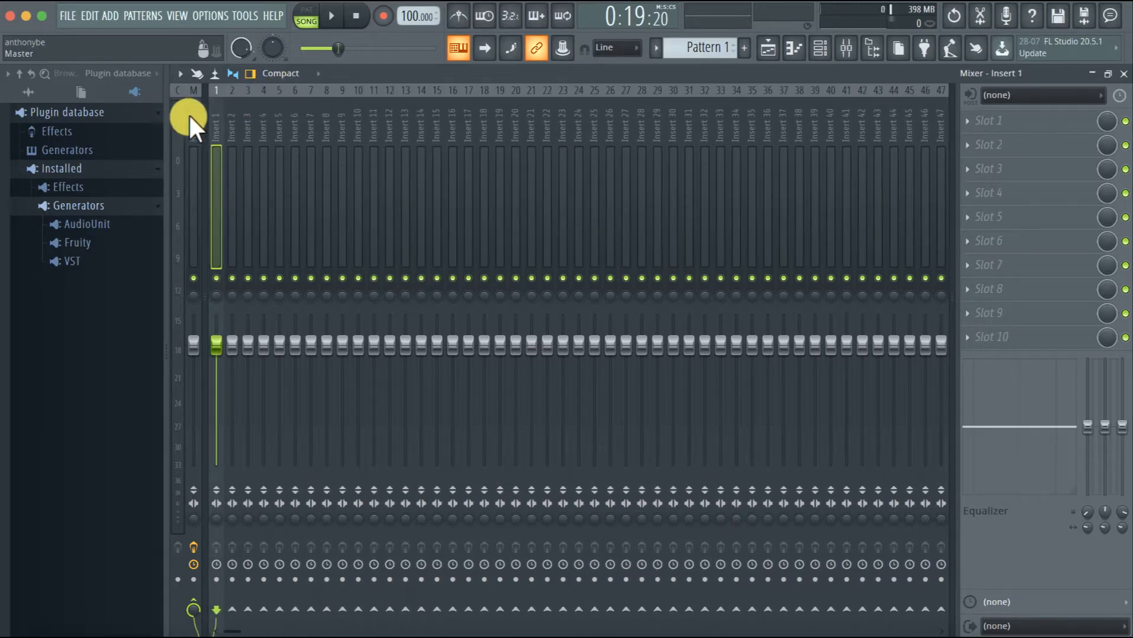
{"action": "mouse_move", "coordinate": [216, 114]}
{"action": "left_mouse_down"}
{"action": "mouse_move", "coordinate": [552, 106]}
{"action": "mouse_move", "coordinate": [195, 114]}
{"action": "left_mouse_up"}
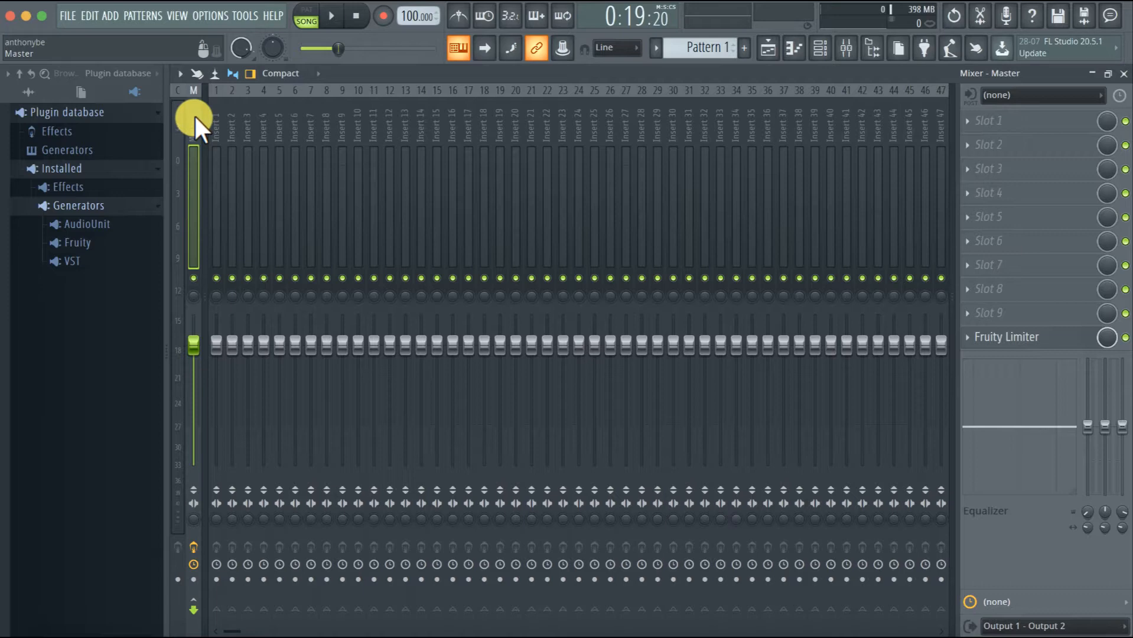
{"action": "left_click_drag", "start_coordinate": [195, 114], "coordinate": [370, 605]}
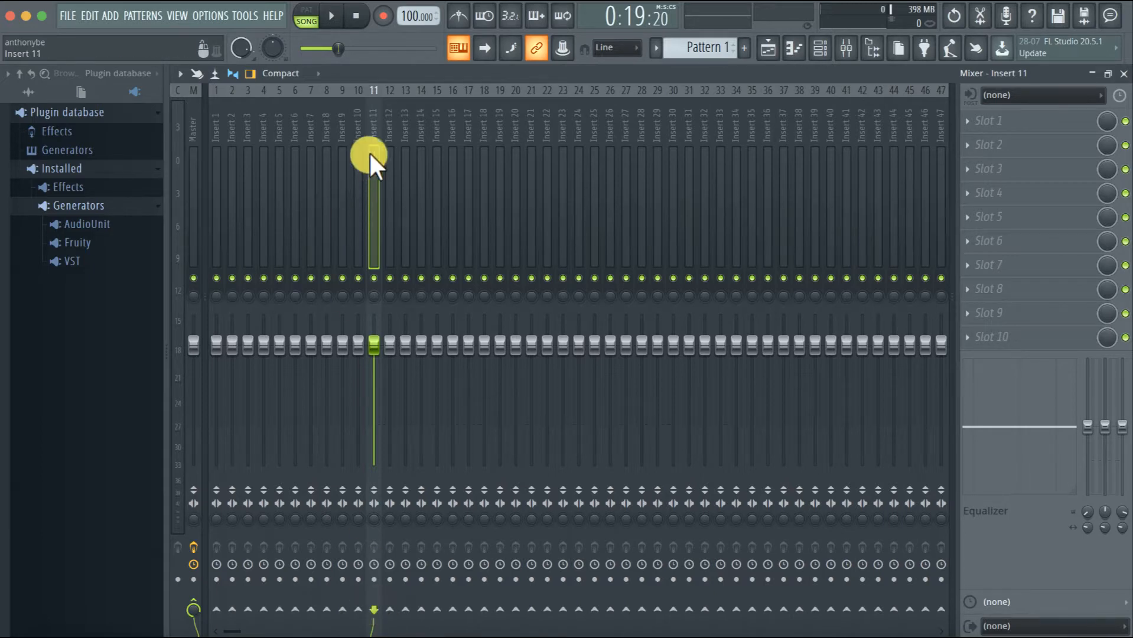
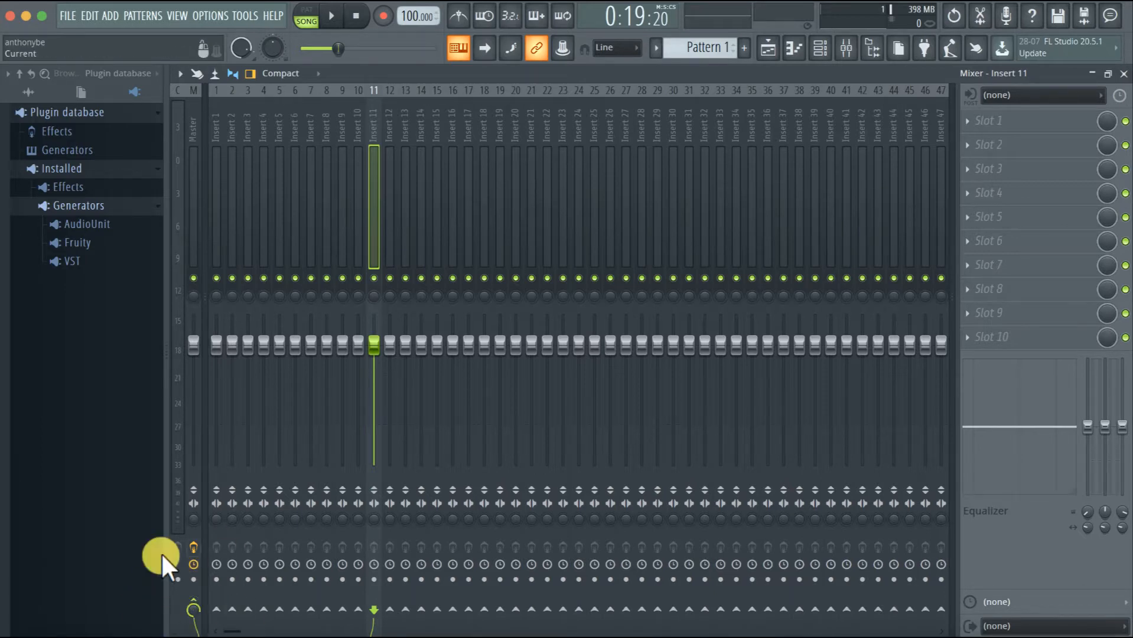
Select Insert 1 in the mixer, restore the mixer window to its smaller size and close it
{"action": "left_click", "coordinate": [258, 115]}
{"action": "left_click", "coordinate": [216, 113]}
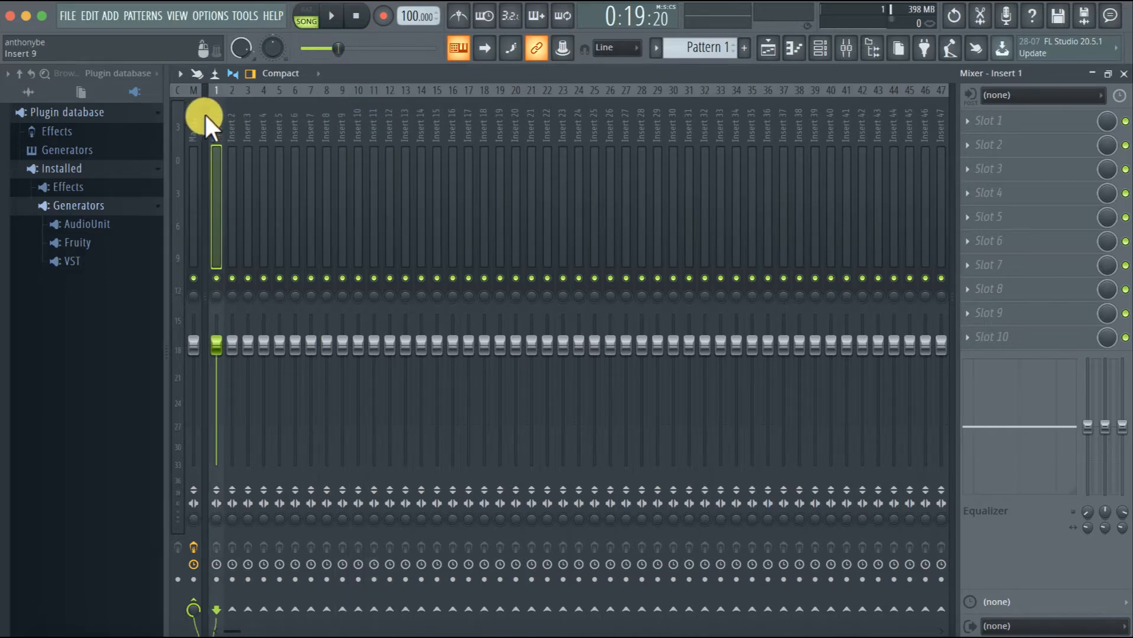
{"action": "left_click", "coordinate": [230, 114]}
{"action": "left_click", "coordinate": [218, 112]}
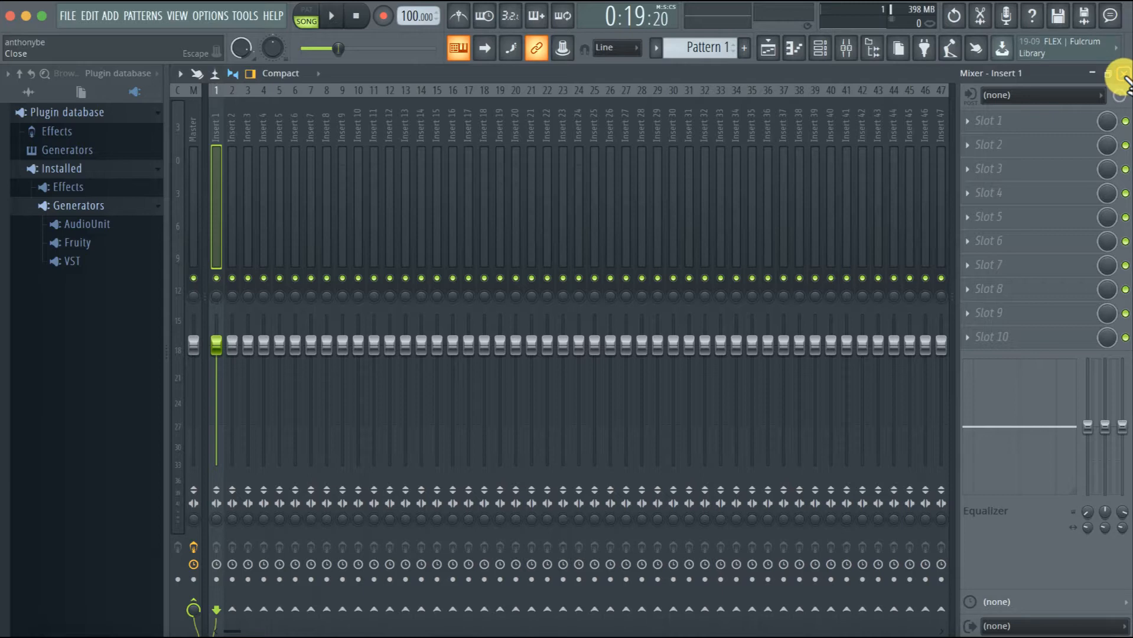
{"action": "left_click", "coordinate": [1112, 77]}
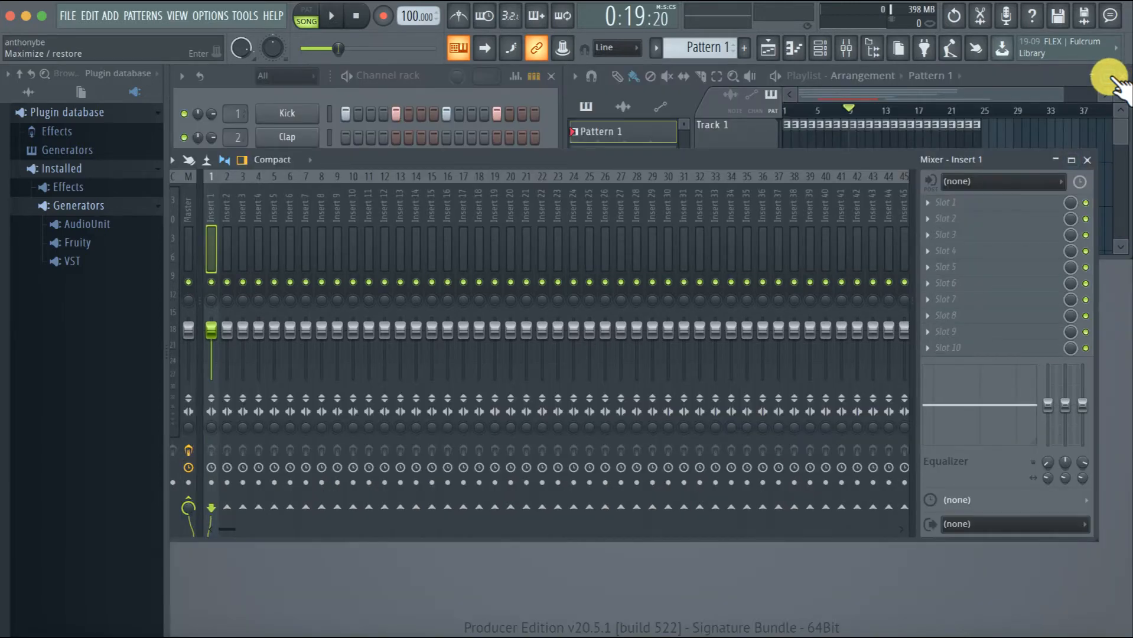
{"action": "left_click", "coordinate": [1081, 155]}
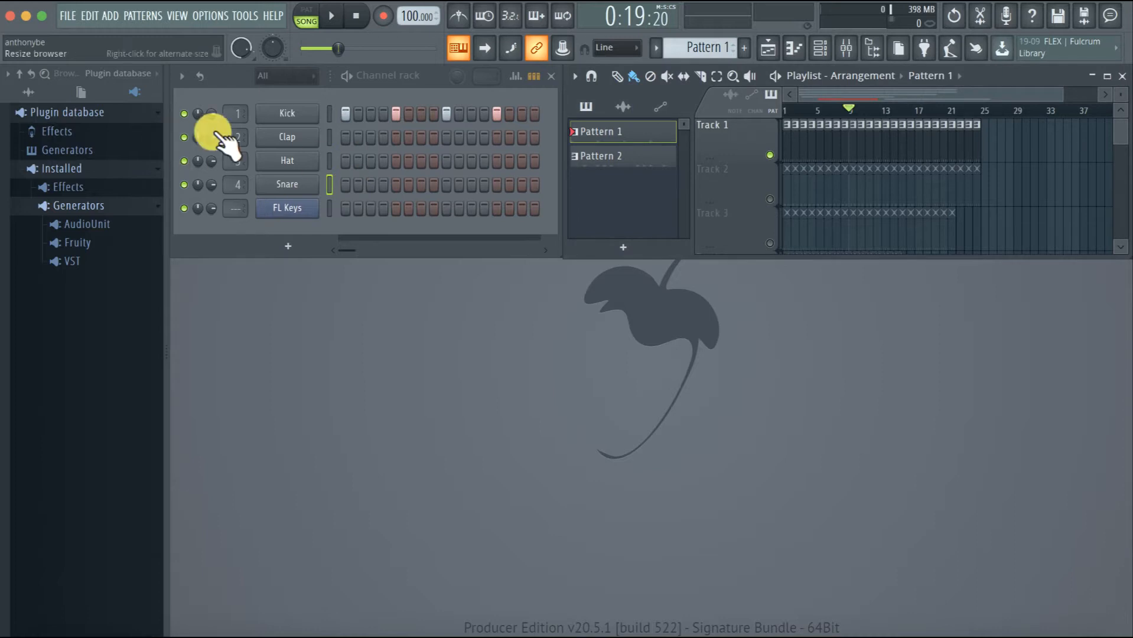
{"action": "left_click", "coordinate": [226, 78]}
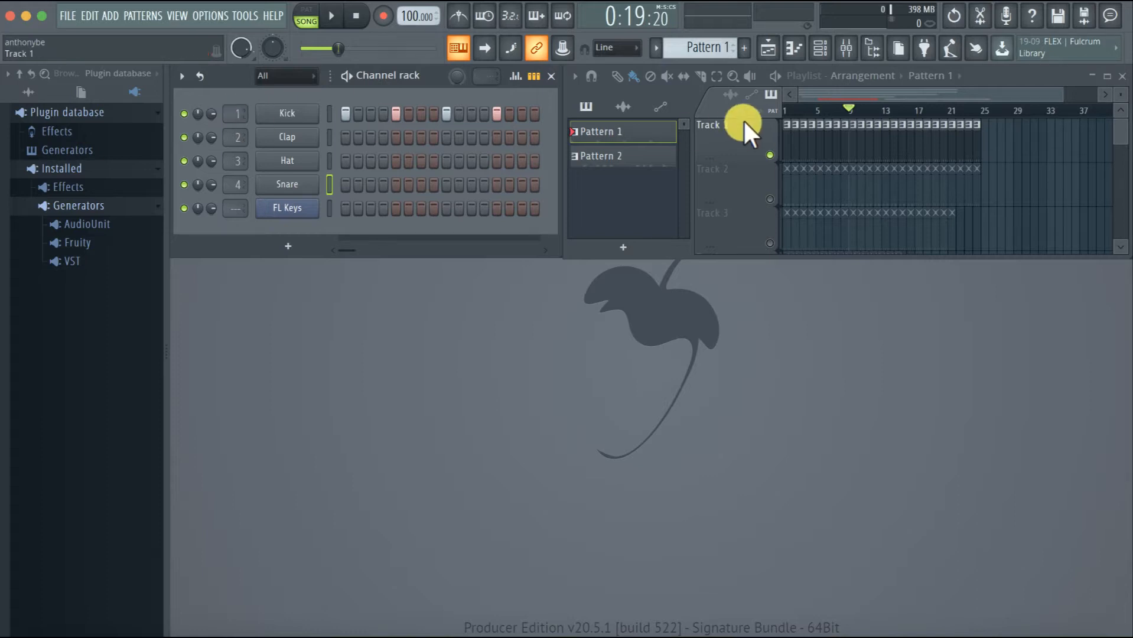
View the target mixer tracks of the Kick, Clap, Hat and FL Keys channels from the channel rack, closing the mixer each time
{"action": "left_click", "coordinate": [846, 48]}
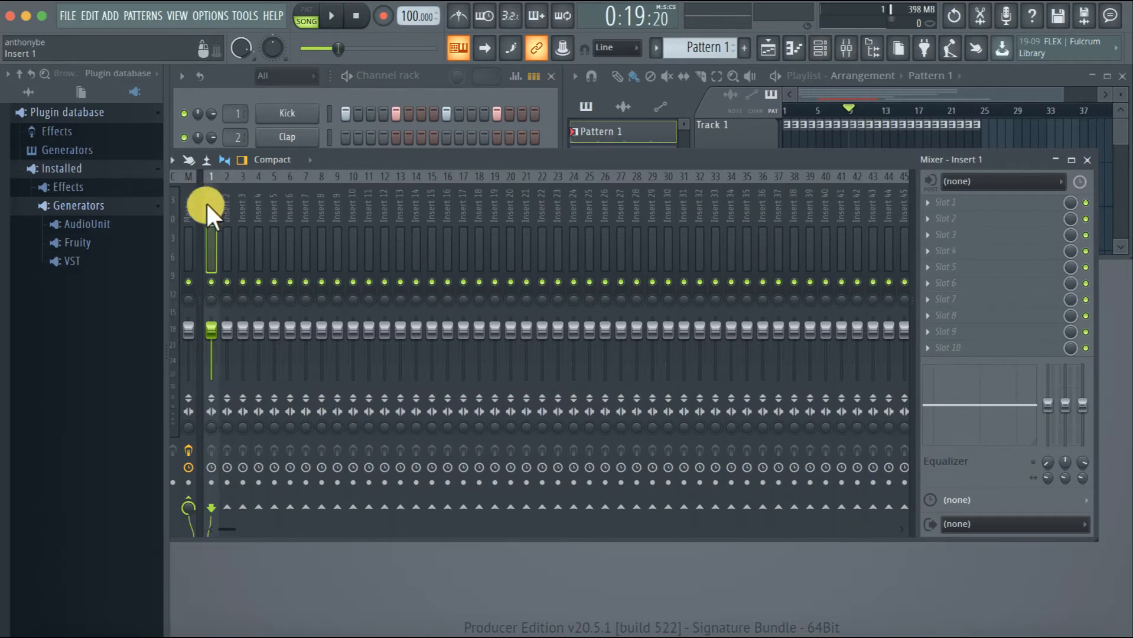
{"action": "left_click", "coordinate": [1086, 160]}
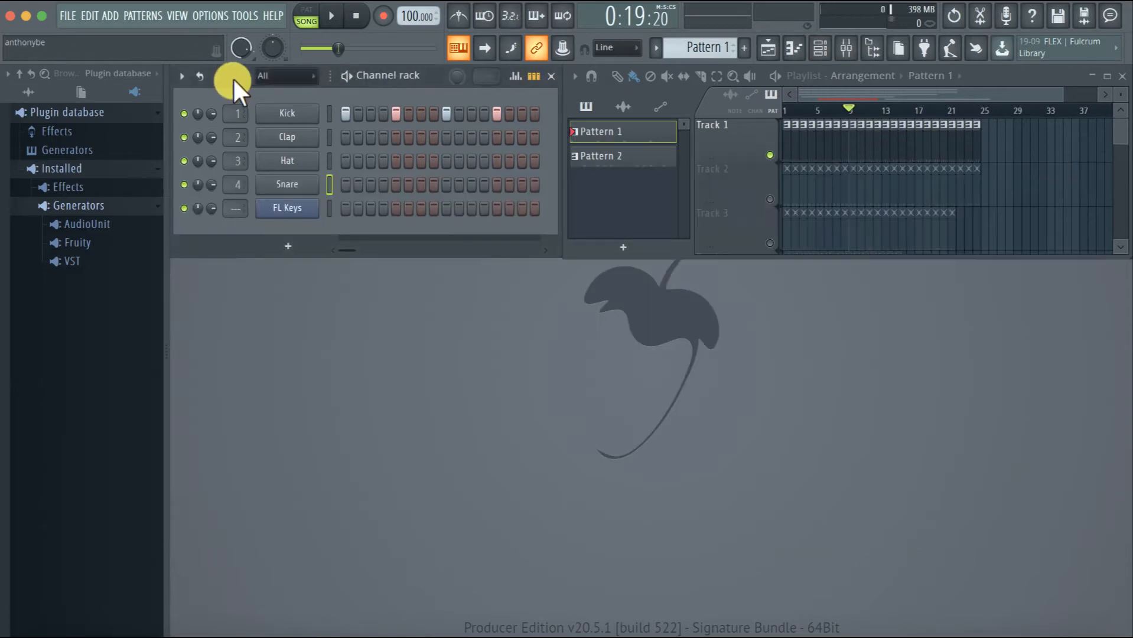
{"action": "double_click", "coordinate": [235, 112]}
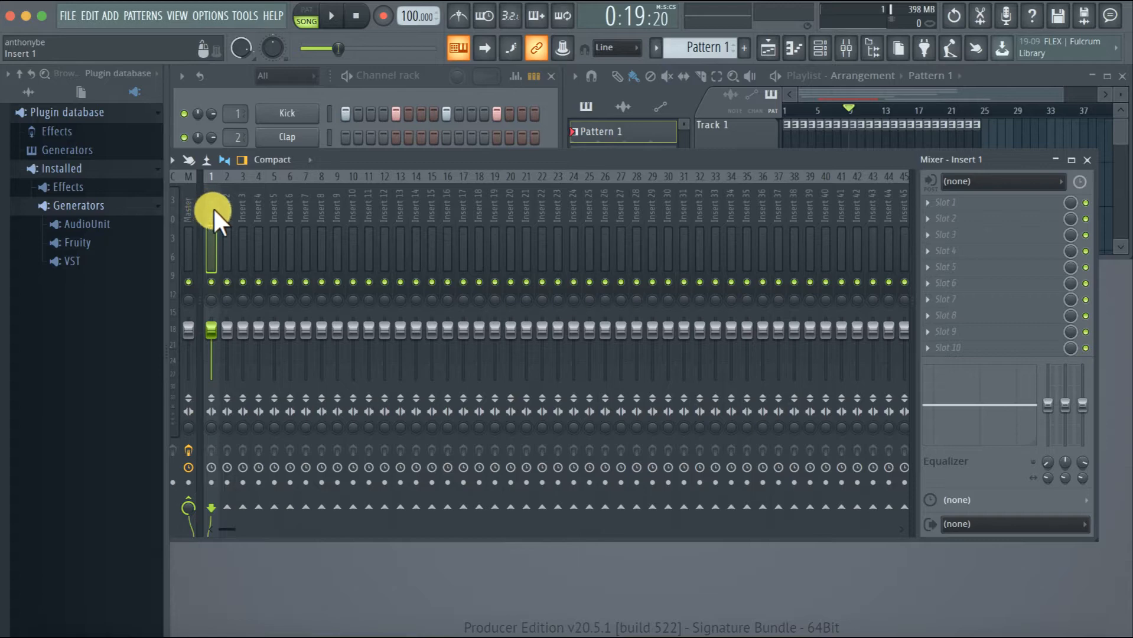
{"action": "left_click", "coordinate": [1087, 159]}
{"action": "double_click", "coordinate": [235, 137]}
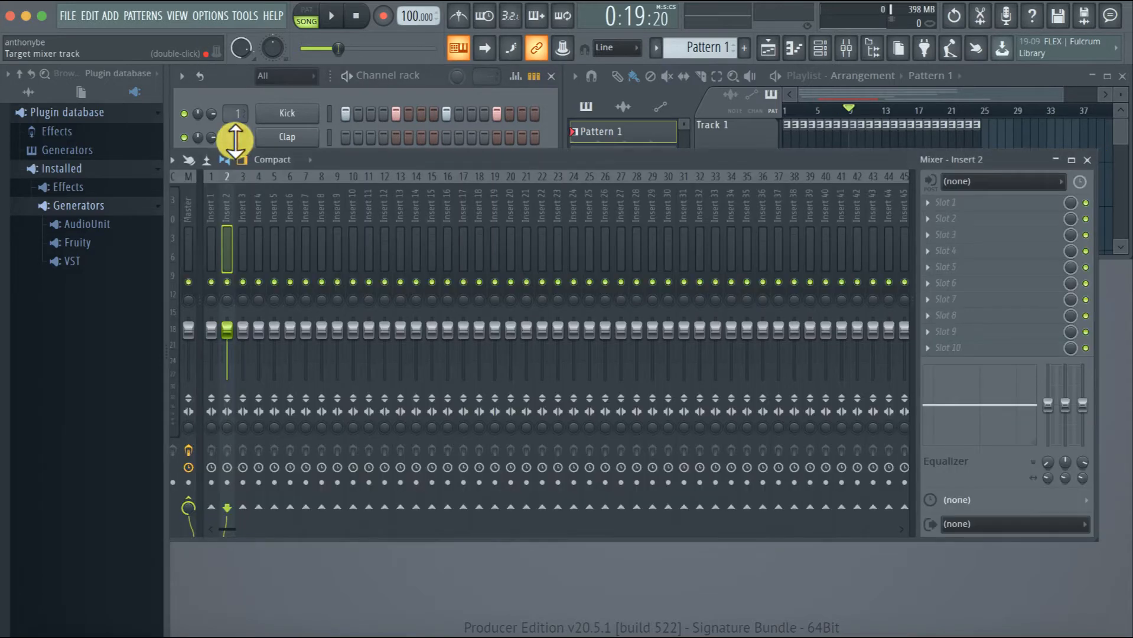
{"action": "left_click", "coordinate": [1087, 159]}
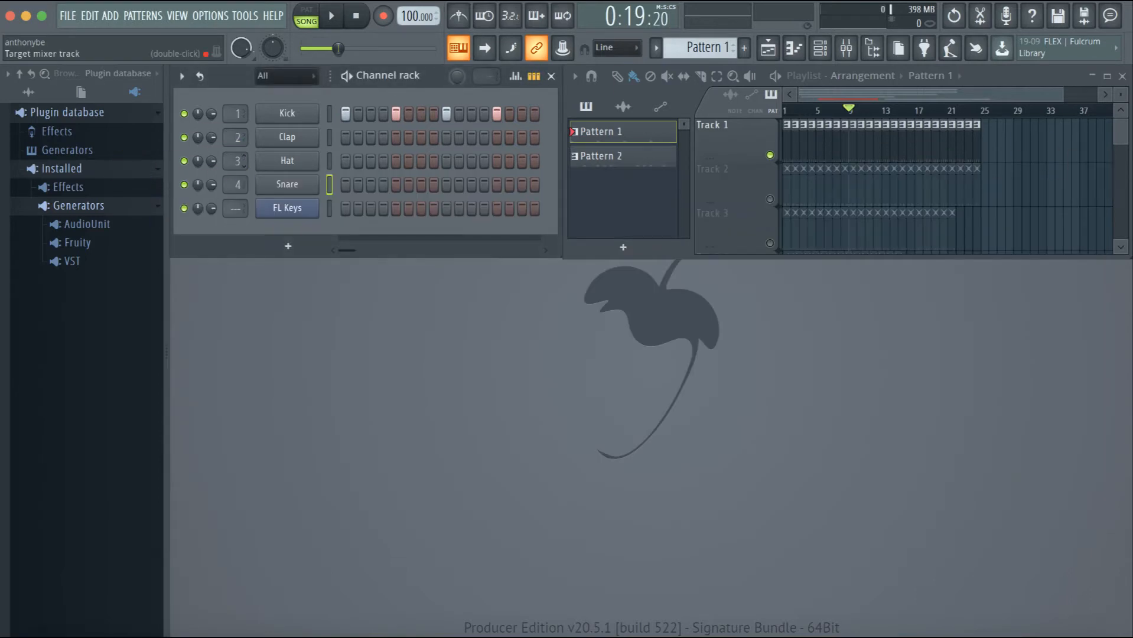
{"action": "double_click", "coordinate": [235, 158]}
{"action": "left_click", "coordinate": [1086, 159]}
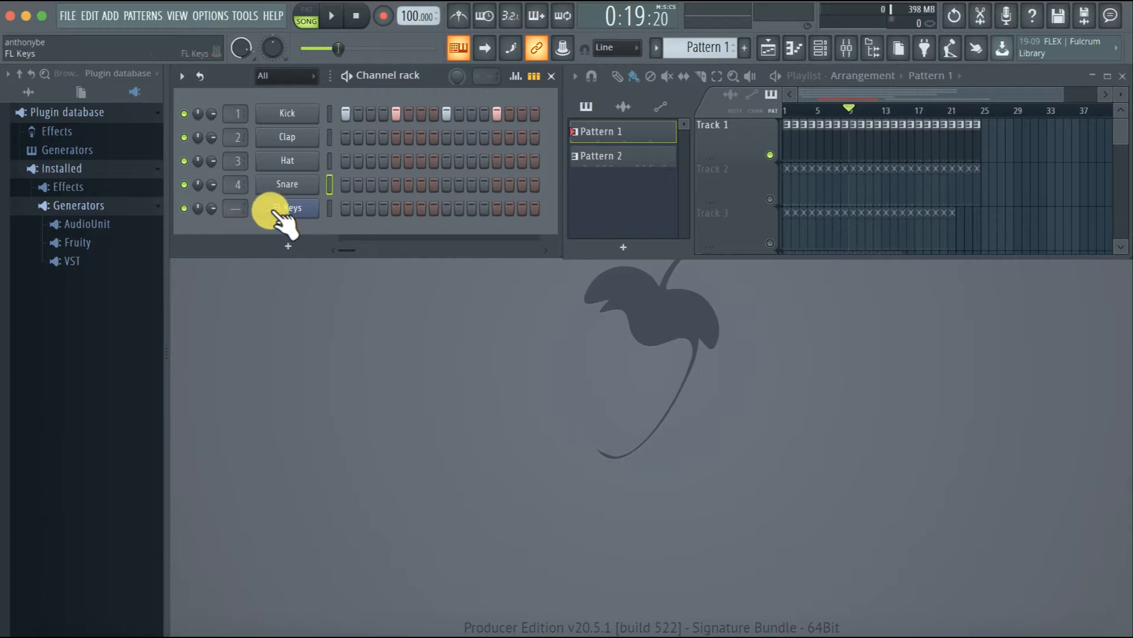
{"action": "double_click", "coordinate": [234, 207]}
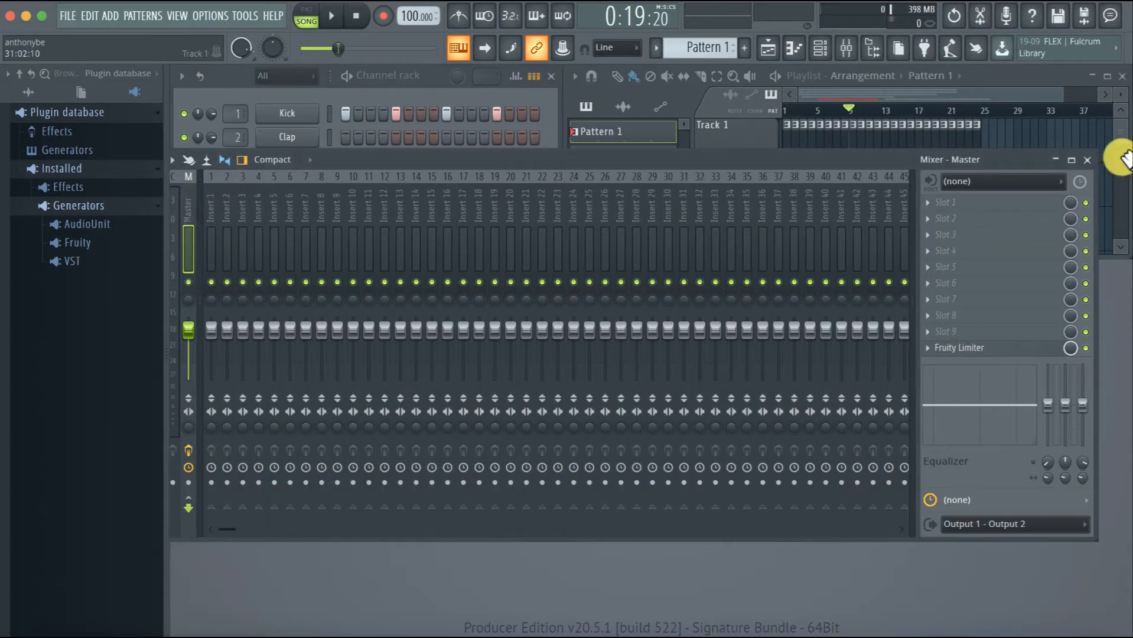
{"action": "left_click", "coordinate": [1087, 160]}
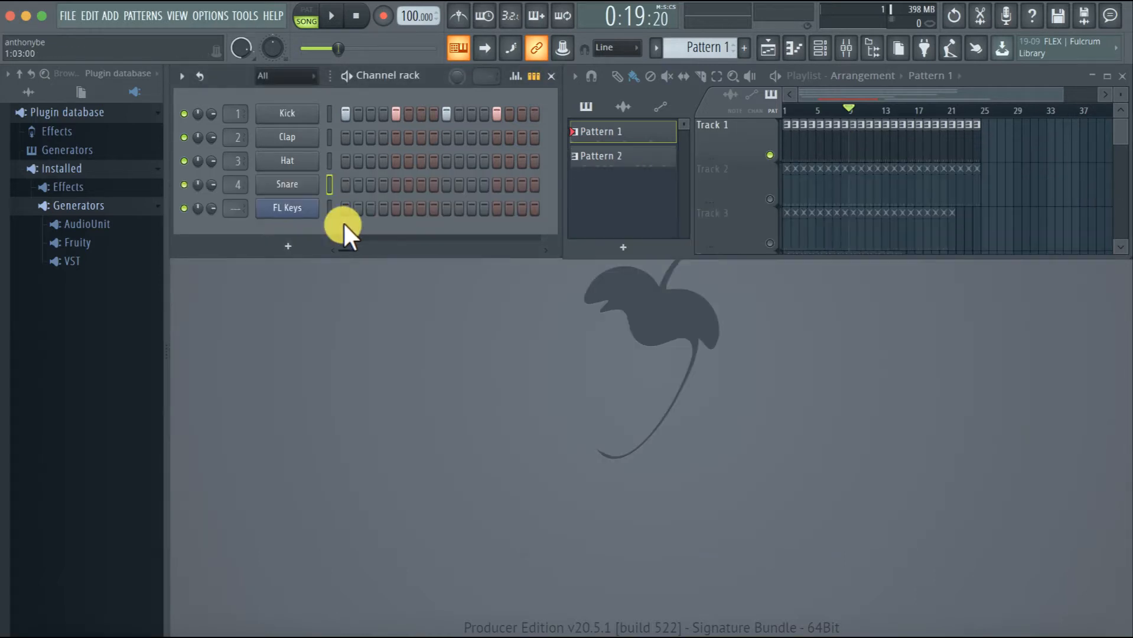
Open the FL Keys plugin, route it to a free mixer track and close the plugin window
{"action": "left_click", "coordinate": [291, 209]}
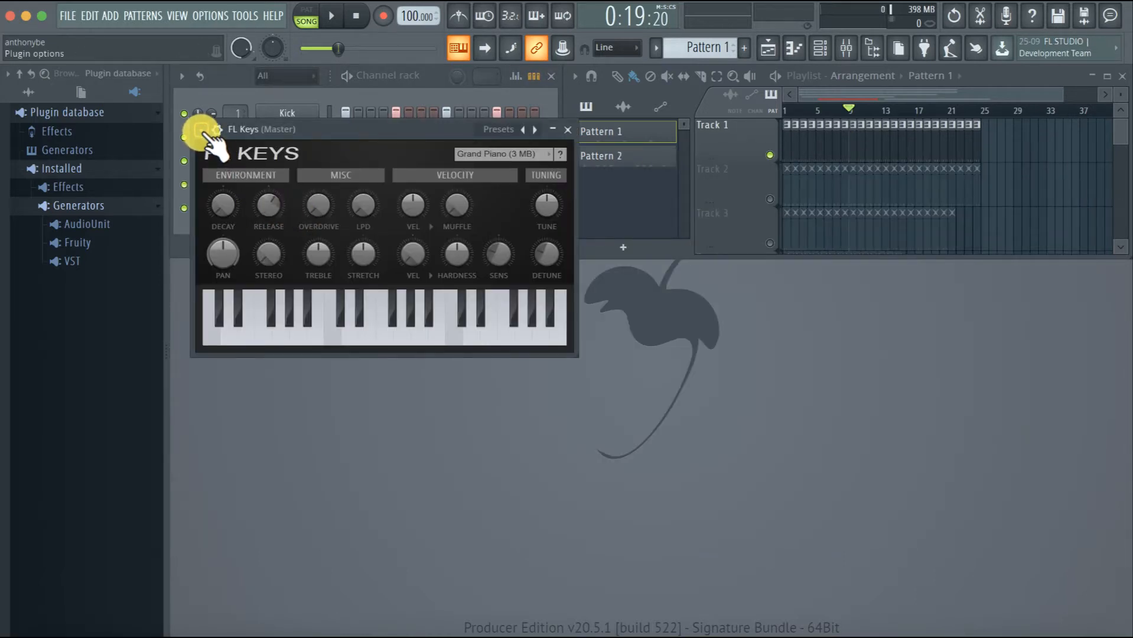
{"action": "left_click", "coordinate": [202, 131]}
{"action": "left_click", "coordinate": [202, 131]}
{"action": "left_click", "coordinate": [568, 131]}
{"action": "left_click", "coordinate": [291, 208]}
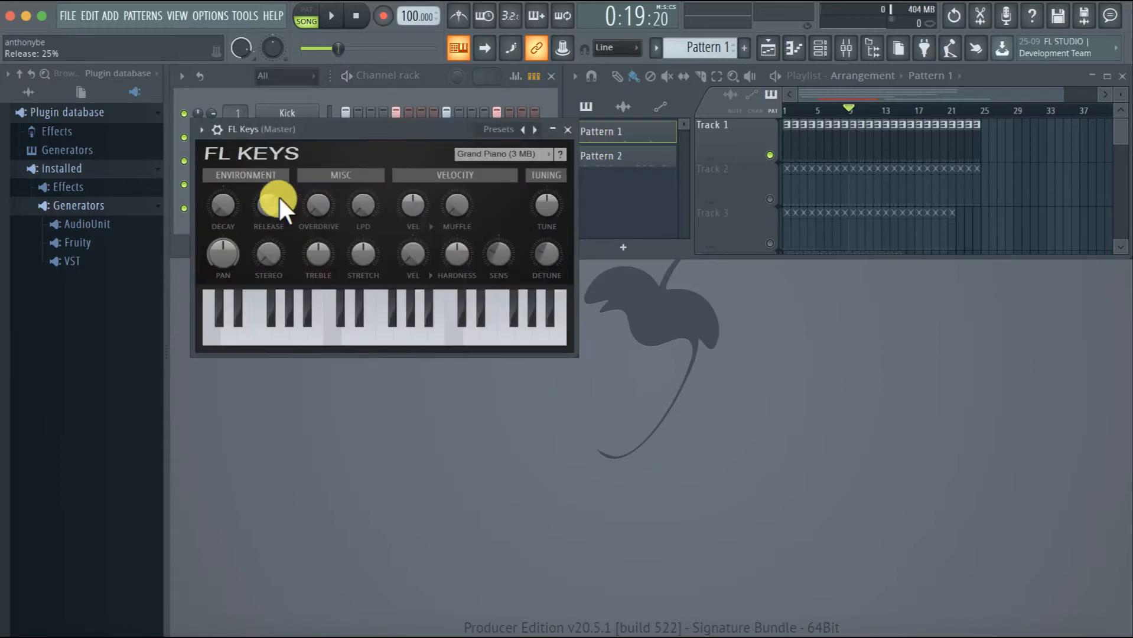
{"action": "left_click", "coordinate": [202, 131]}
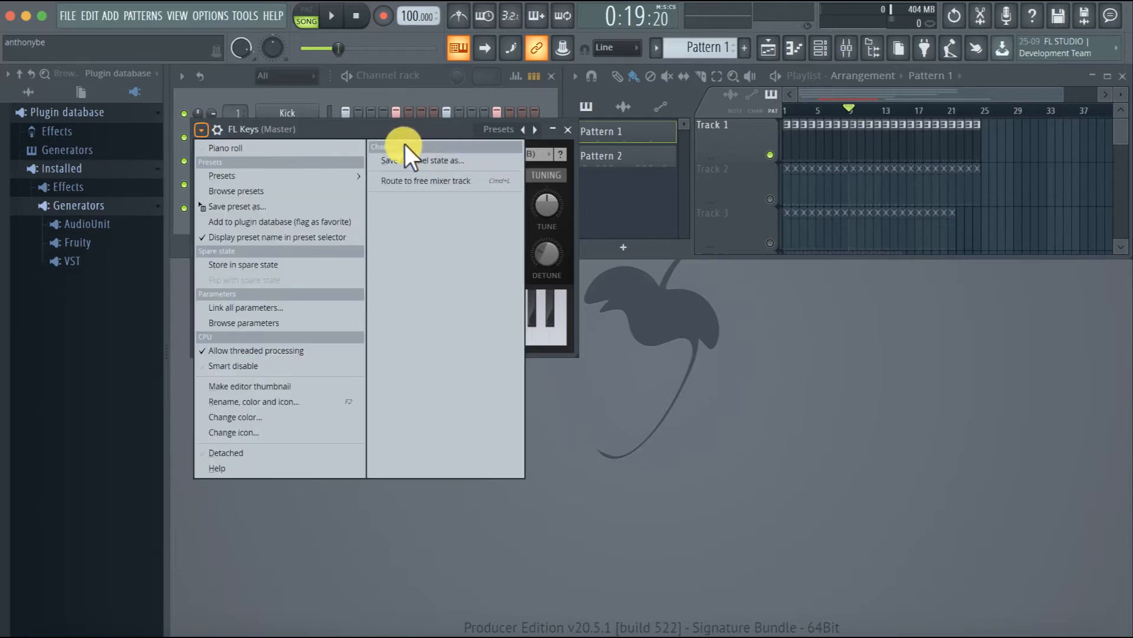
{"action": "left_click", "coordinate": [428, 182]}
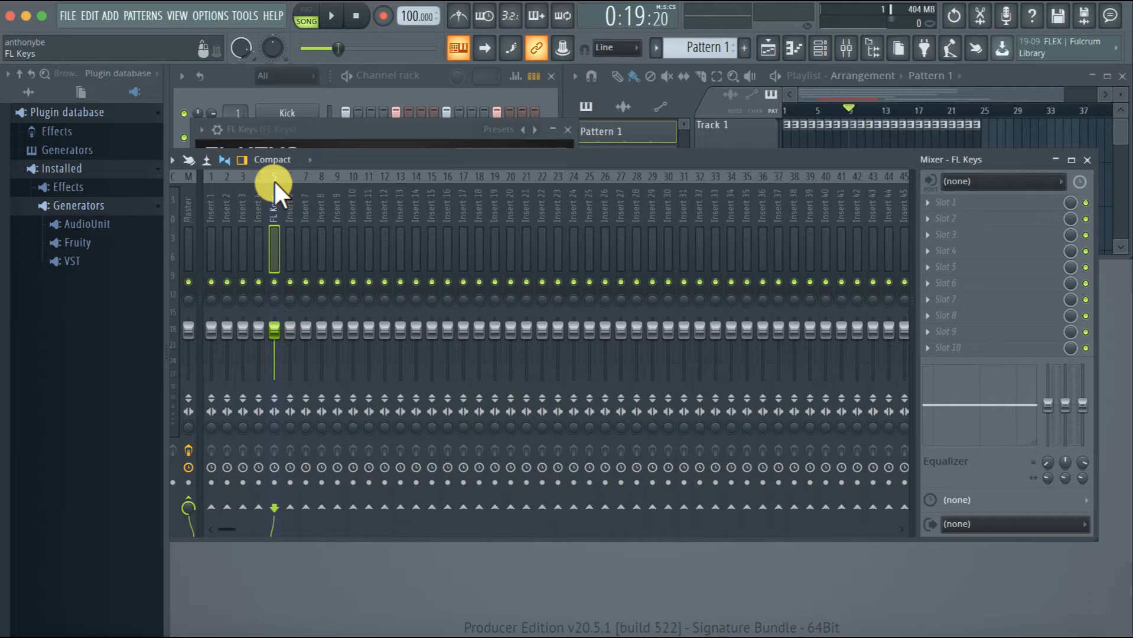
{"action": "left_click", "coordinate": [568, 129]}
Move the mixer below the channel rack's channels and rename mixer track Insert 1 as Kick
{"action": "left_click_drag", "start_coordinate": [506, 150], "coordinate": [580, 220]}
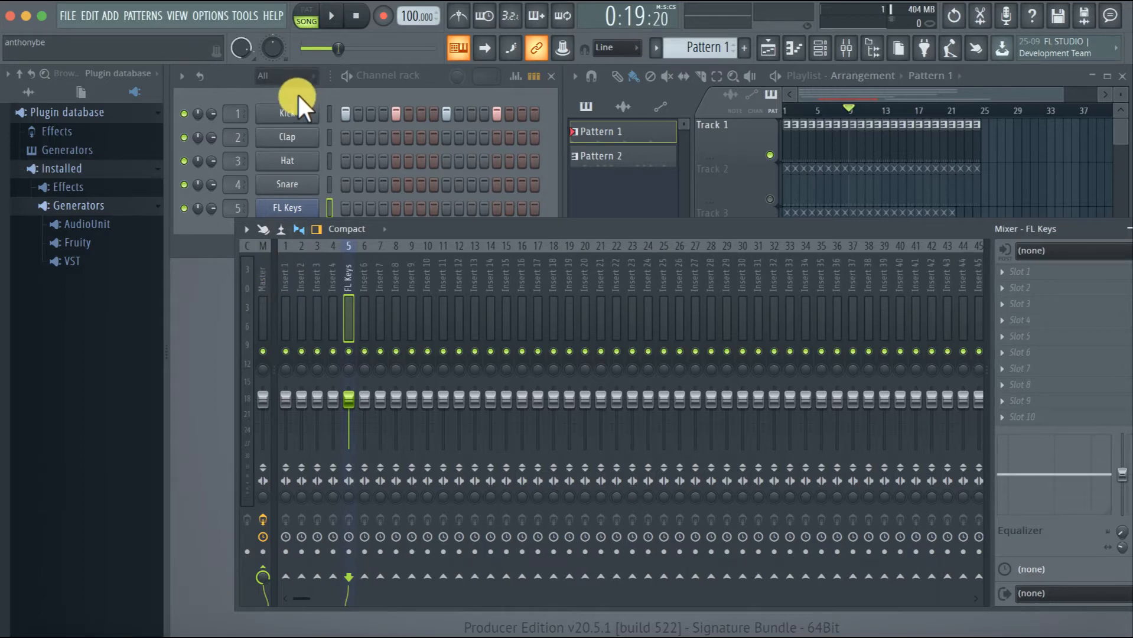
{"action": "left_click", "coordinate": [285, 272]}
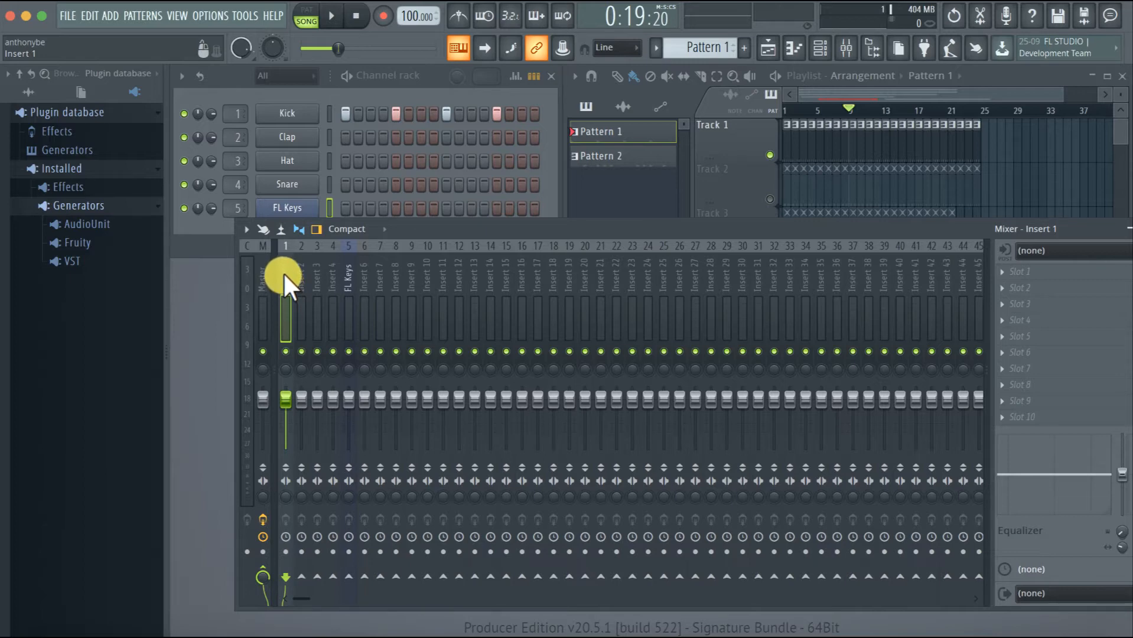
{"action": "right_click", "coordinate": [284, 273]}
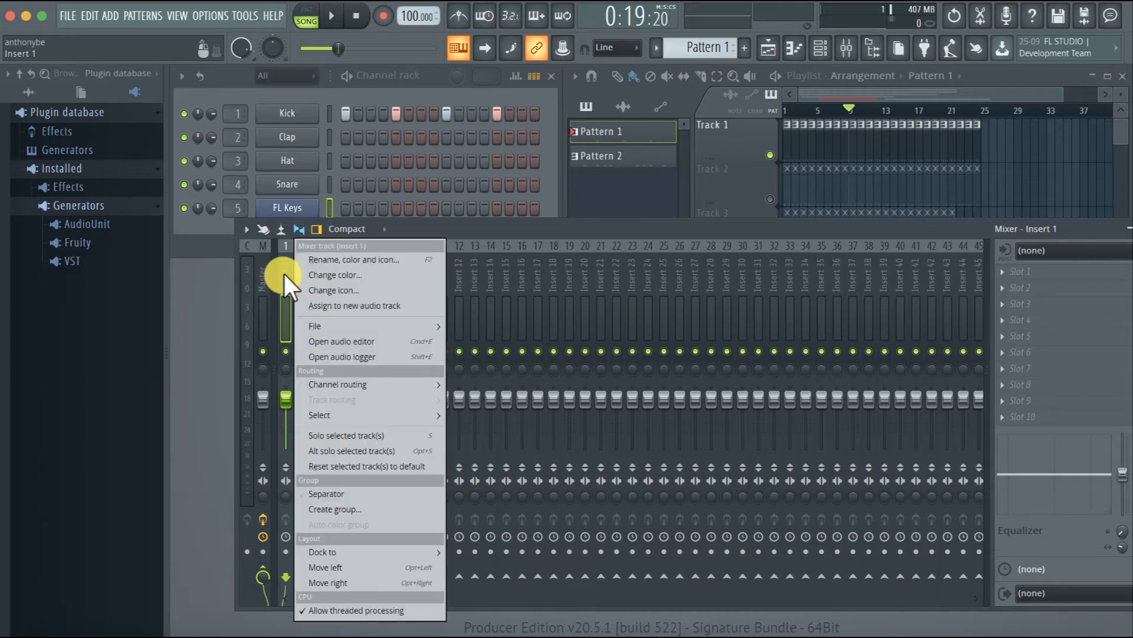
{"action": "left_click", "coordinate": [329, 262]}
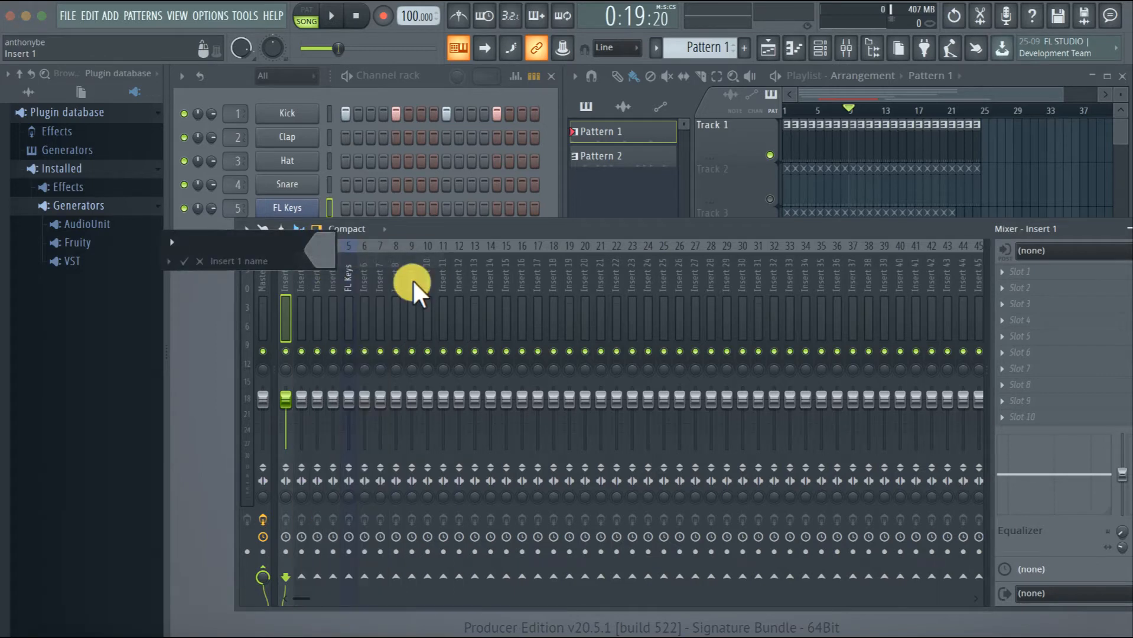
{"action": "type", "text": "Kick"}
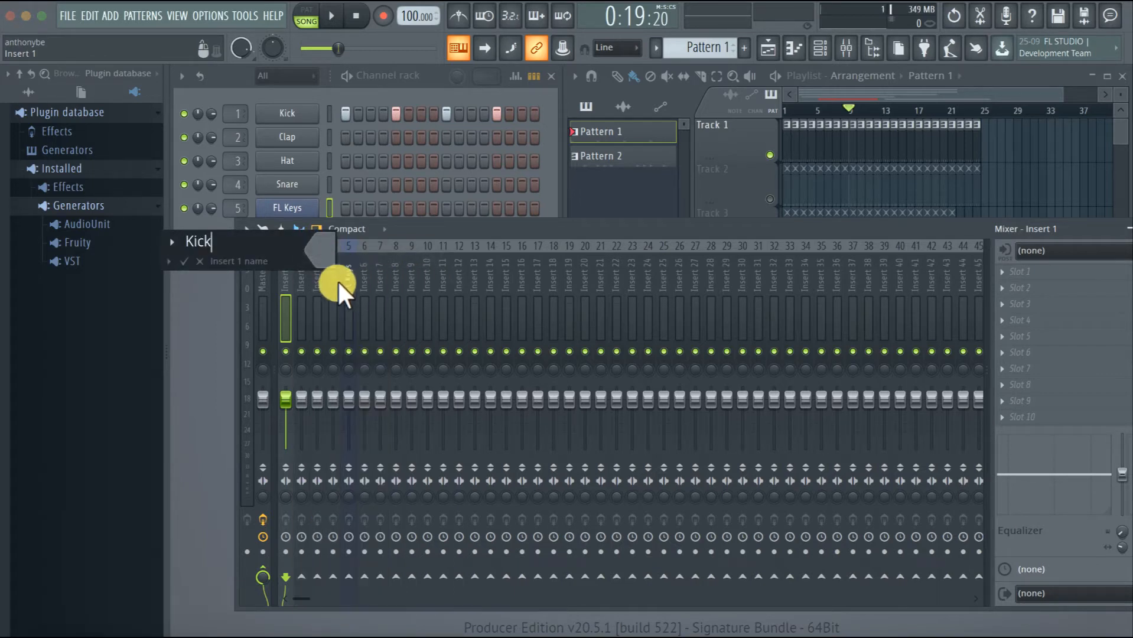
{"action": "left_click", "coordinate": [183, 261]}
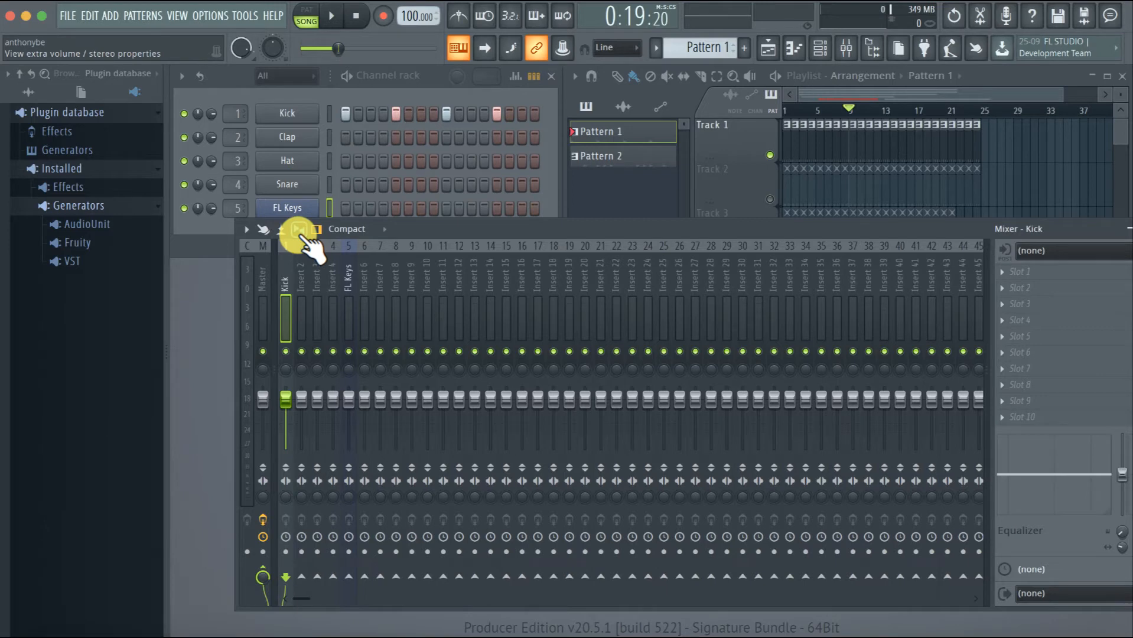
Change the color of the Kick mixer track to green
{"action": "right_click", "coordinate": [286, 274]}
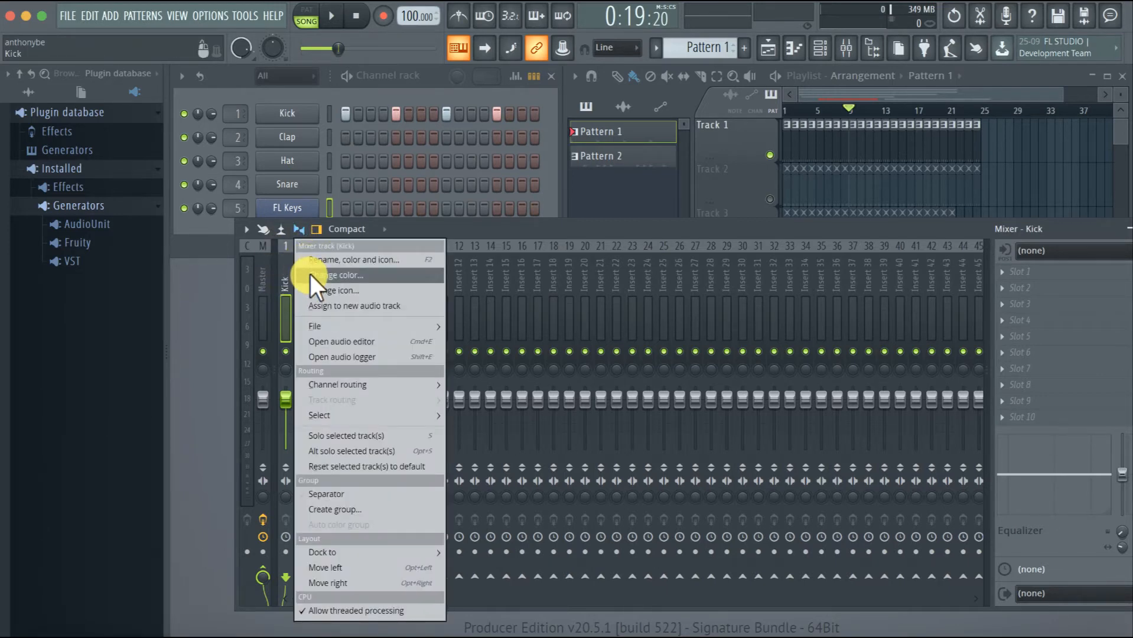
{"action": "left_click", "coordinate": [310, 275]}
{"action": "left_click", "coordinate": [350, 287]}
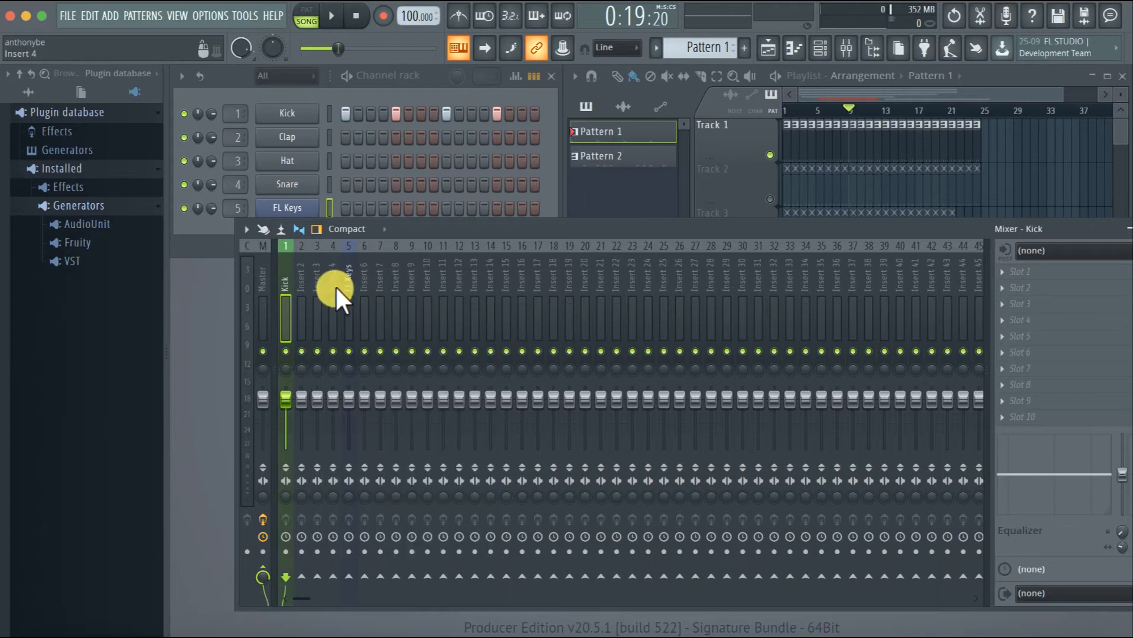
Give the Kick mixer track the music note icon and apply the change
{"action": "right_click", "coordinate": [289, 266]}
{"action": "left_click", "coordinate": [319, 258]}
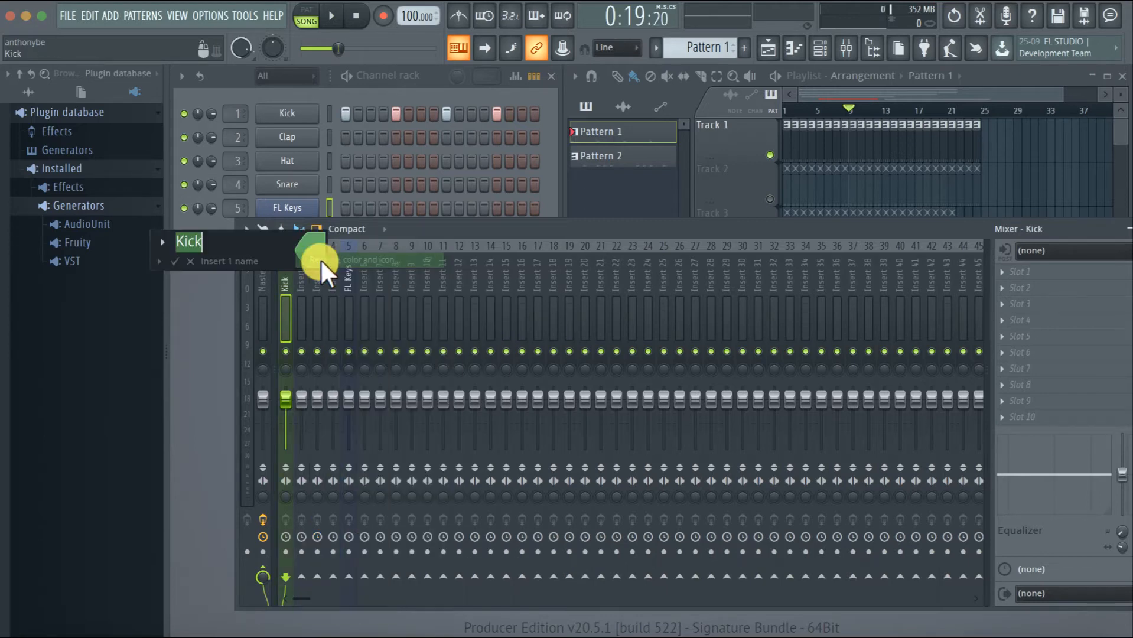
{"action": "left_click", "coordinate": [168, 242]}
{"action": "left_click", "coordinate": [444, 162]}
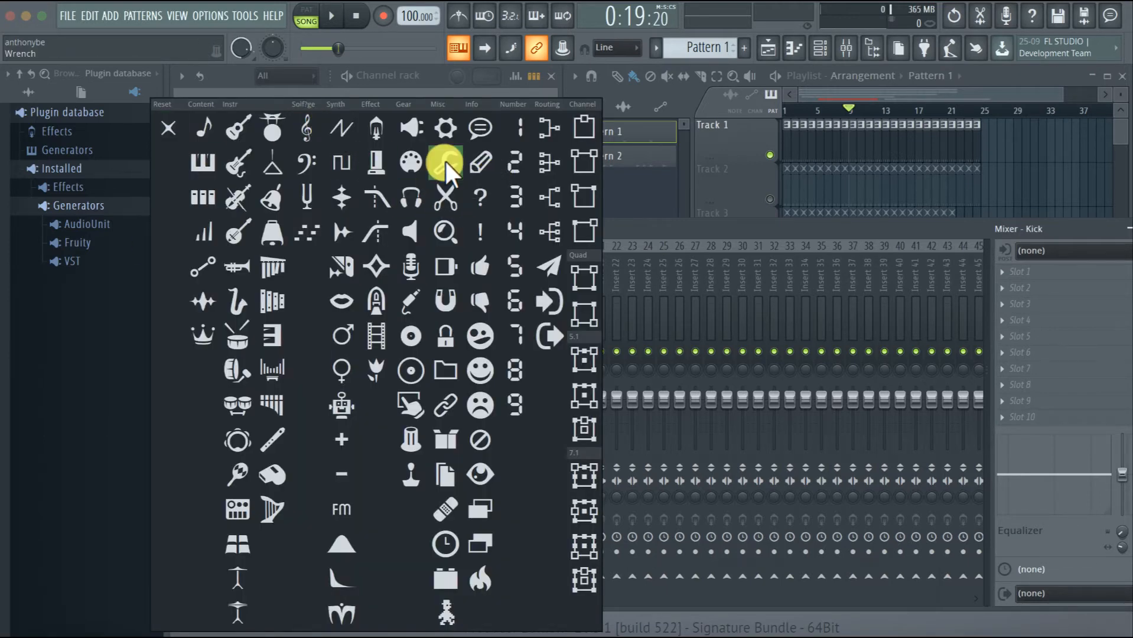
{"action": "left_click", "coordinate": [195, 124]}
{"action": "key", "text": "Return"}
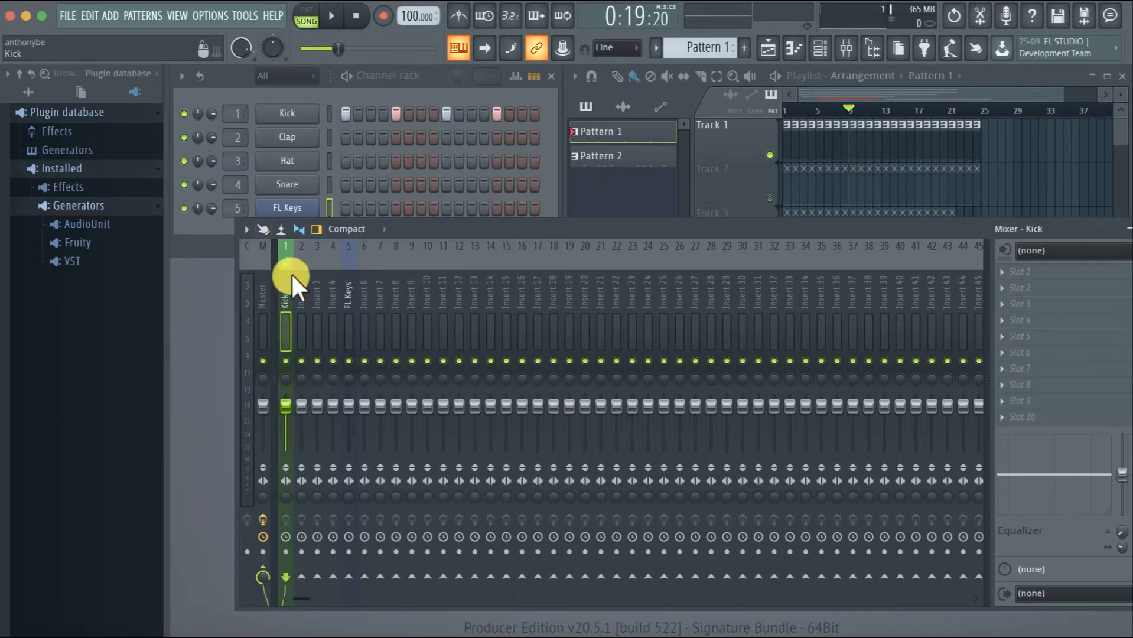
{"action": "right_click", "coordinate": [291, 277]}
{"action": "left_click", "coordinate": [284, 278]}
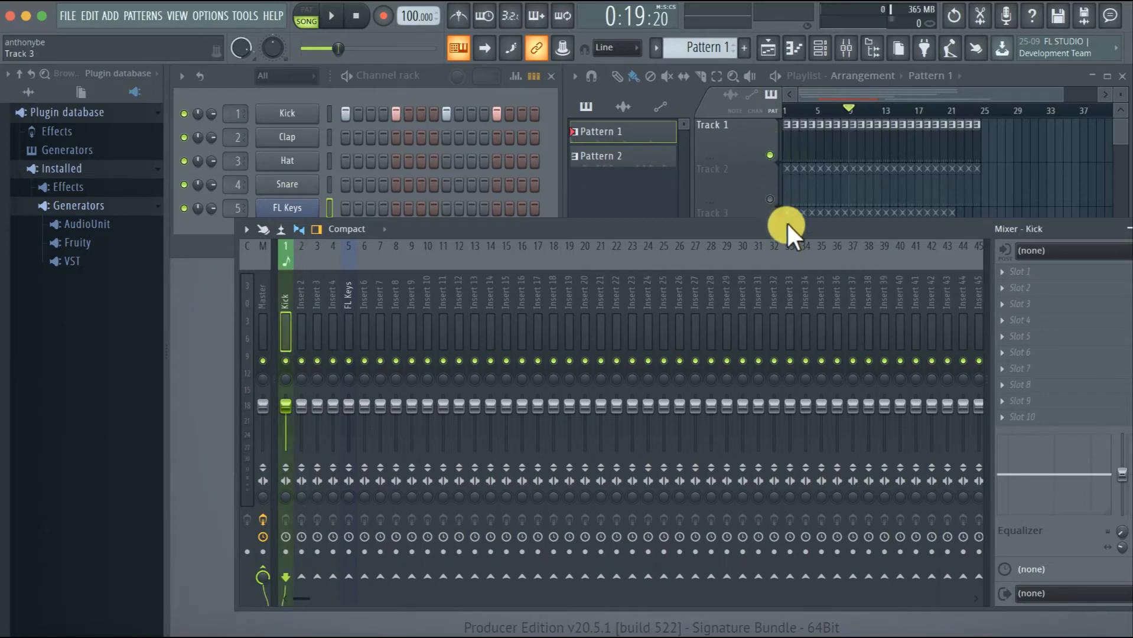
Maximize the mixer and browse the effect plugins available for slot 1 of the Kick track
{"action": "left_click_drag", "start_coordinate": [788, 224], "coordinate": [751, 190]}
{"action": "double_click", "coordinate": [752, 190]}
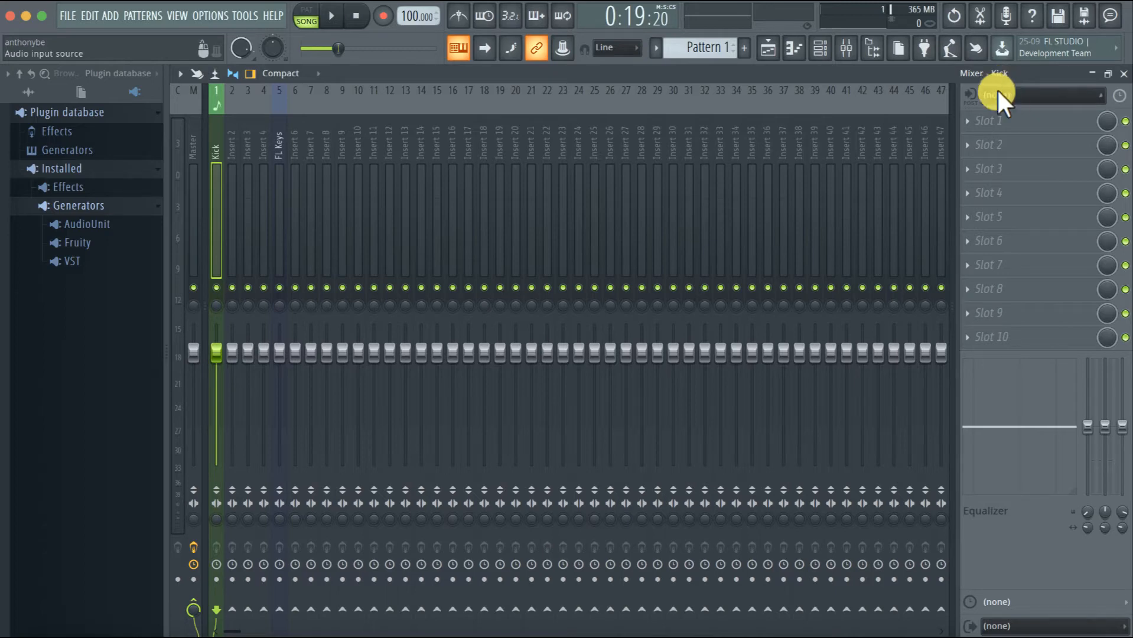
{"action": "left_click", "coordinate": [969, 121]}
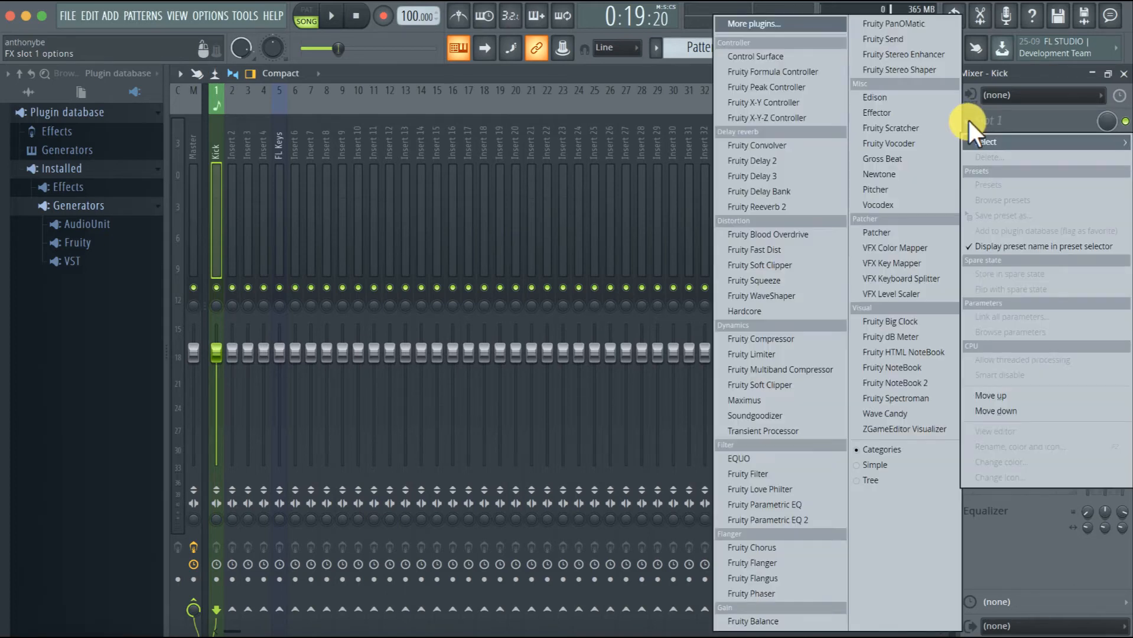
{"action": "left_click", "coordinate": [1014, 117]}
{"action": "left_click", "coordinate": [1014, 117]}
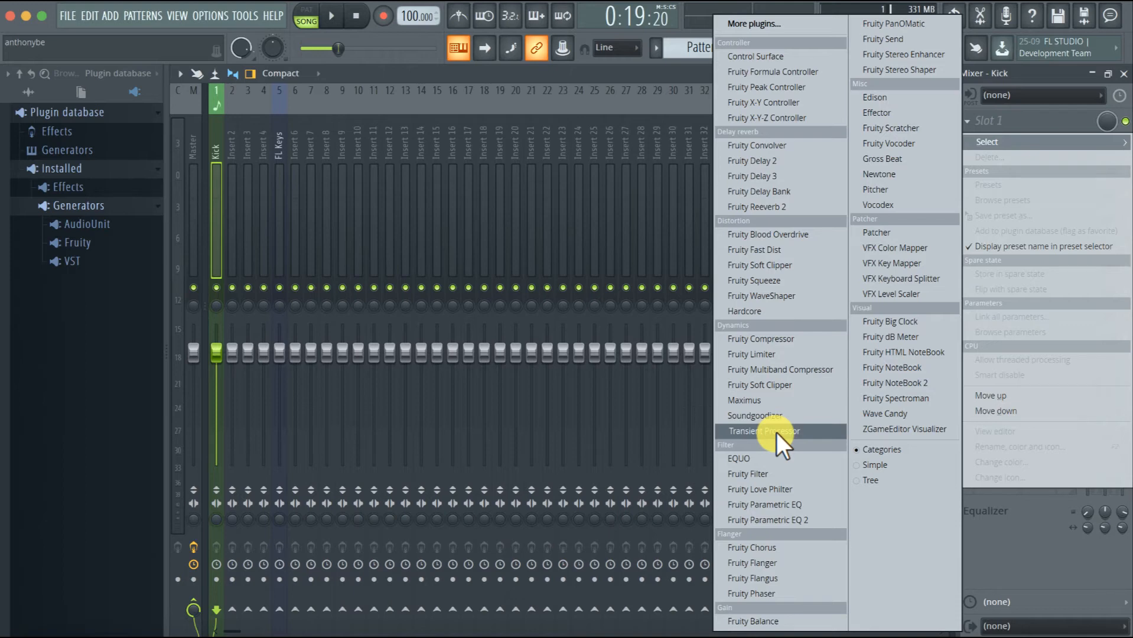
{"action": "left_click", "coordinate": [648, 62]}
Close the mixer and reopen it on the Kick channel's target mixer track from the channel rack
{"action": "left_click", "coordinate": [1121, 71]}
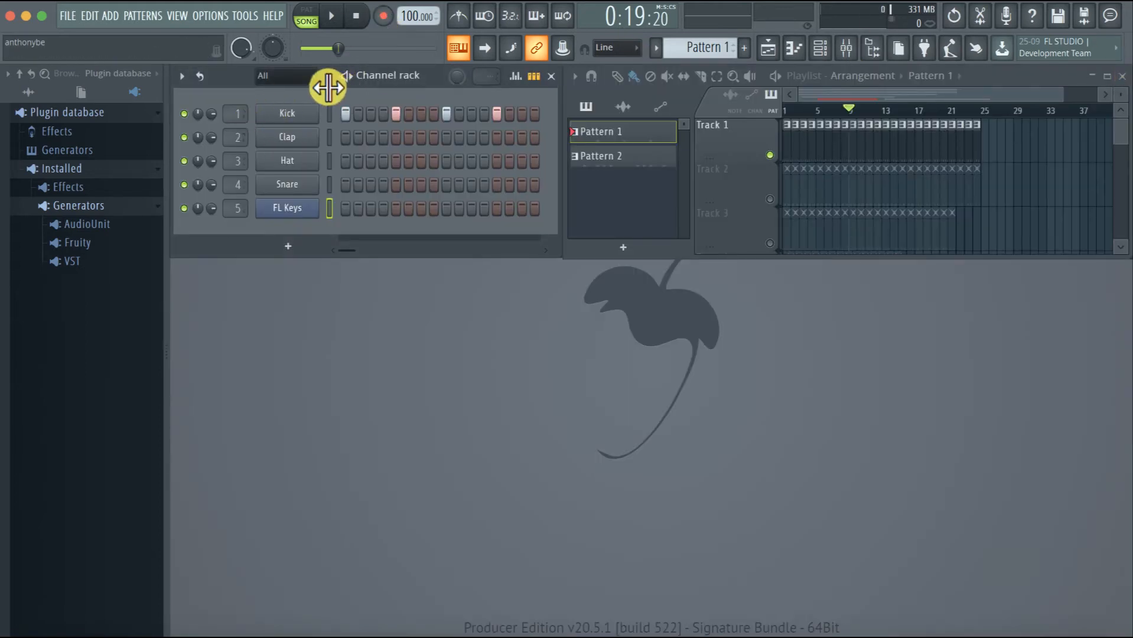
{"action": "left_click", "coordinate": [846, 49]}
{"action": "left_click", "coordinate": [1123, 73]}
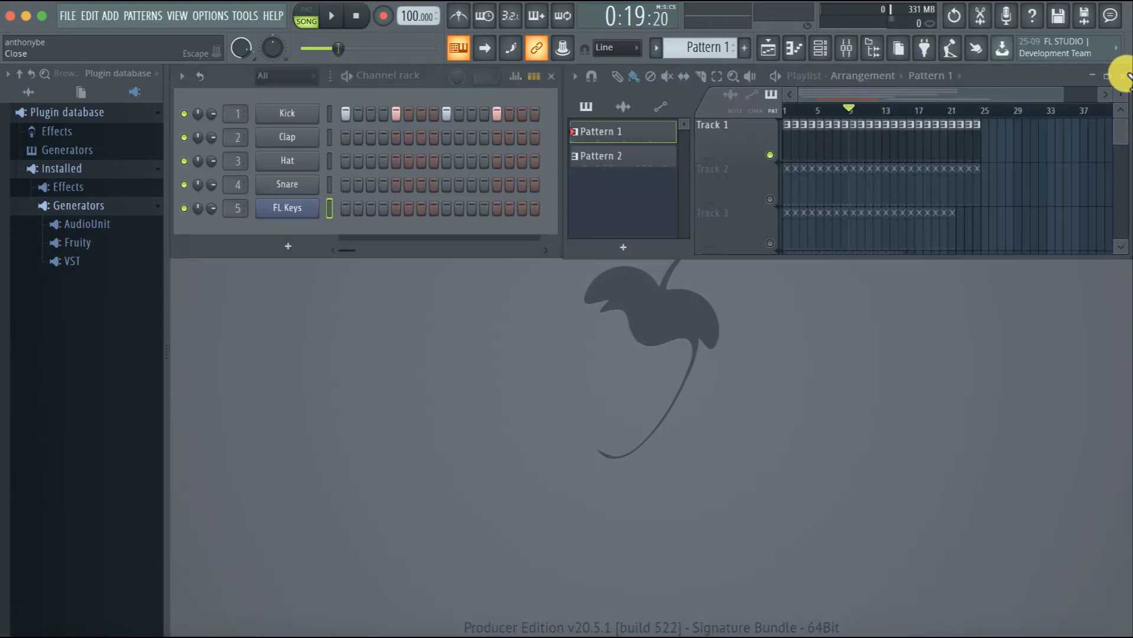
{"action": "double_click", "coordinate": [236, 113]}
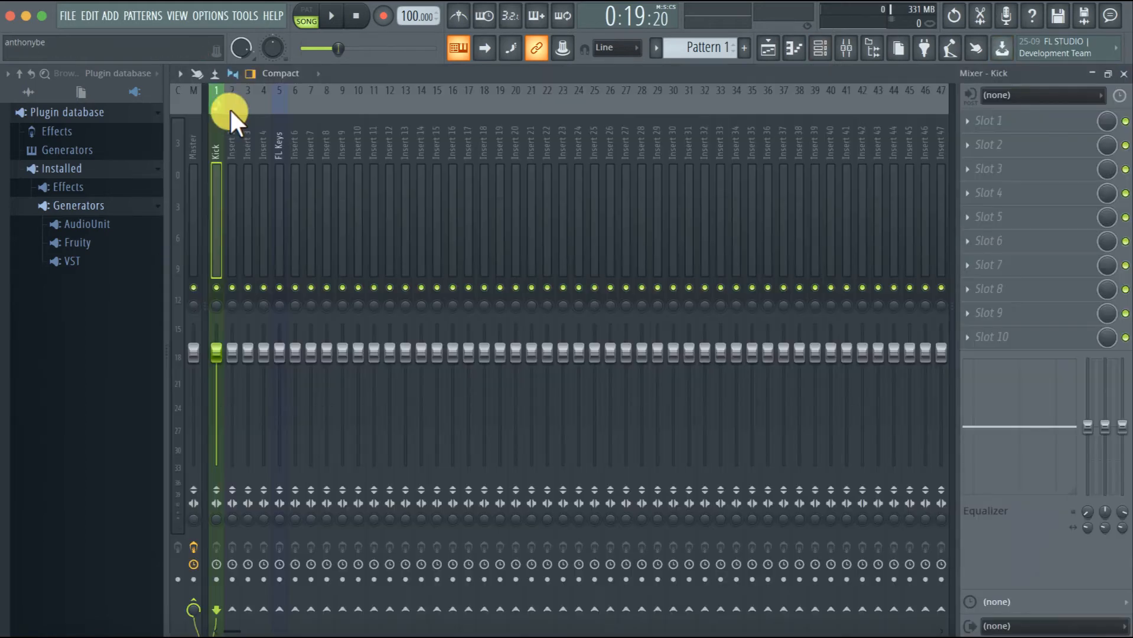
Load Fruity Reeverb 2 into slot 1 of the Kick mixer track, play Pattern 1 through it, and close the effect window
{"action": "left_click", "coordinate": [972, 123]}
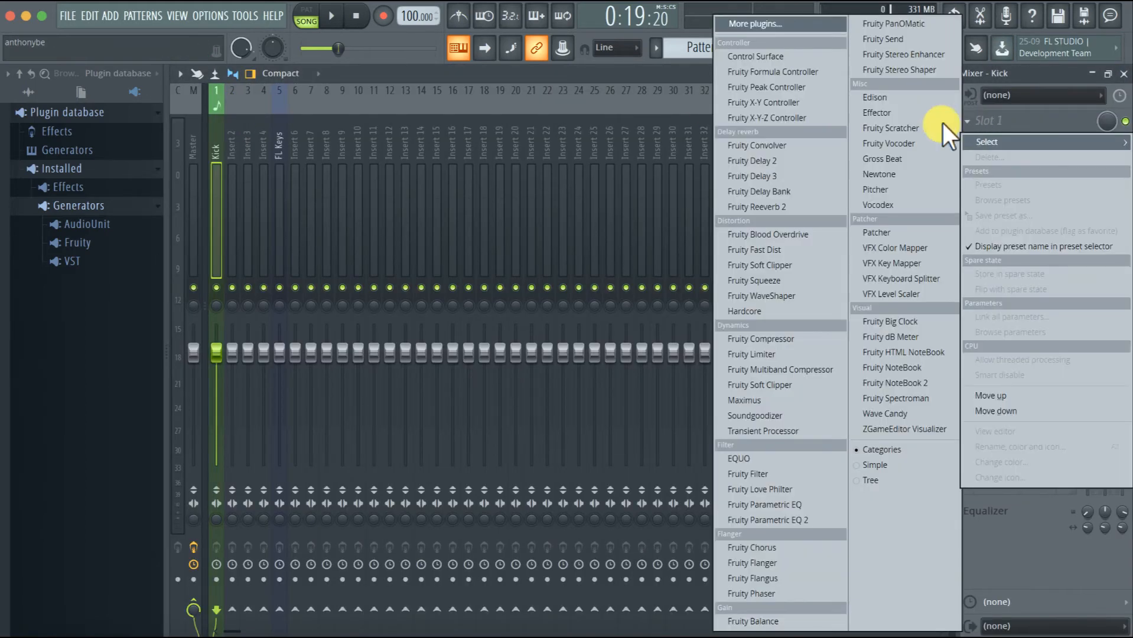
{"action": "left_click", "coordinate": [768, 208]}
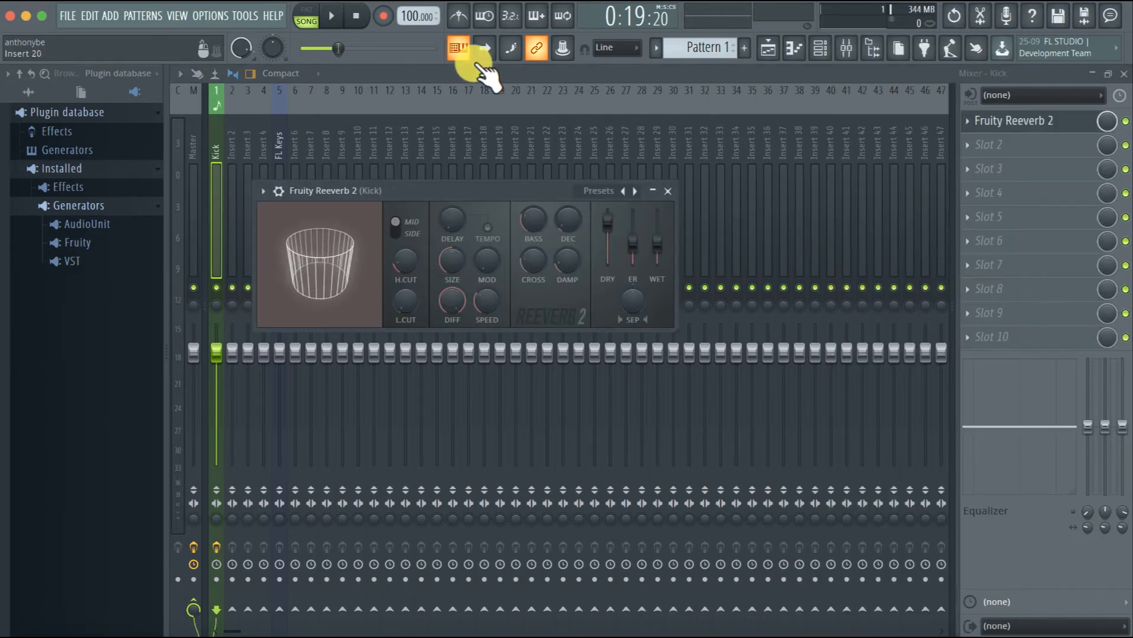
{"action": "left_click", "coordinate": [331, 16]}
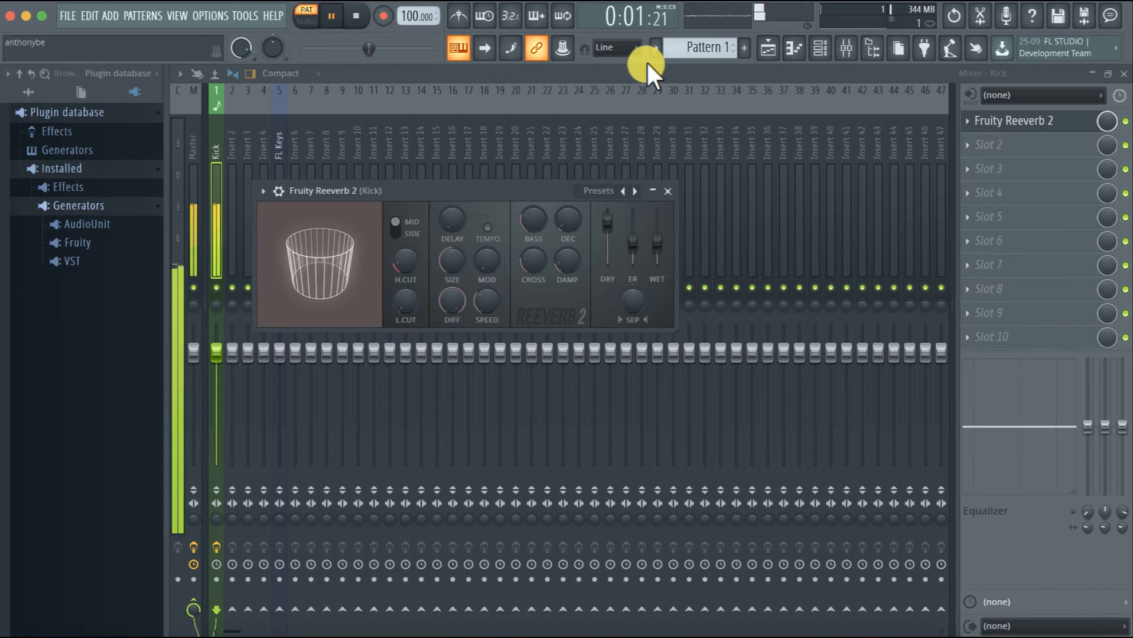
{"action": "left_click", "coordinate": [668, 191]}
Delete Fruity Reeverb 2 from slot 1 of the Kick mixer track, close the mixer, and stop playback
{"action": "left_click", "coordinate": [966, 120]}
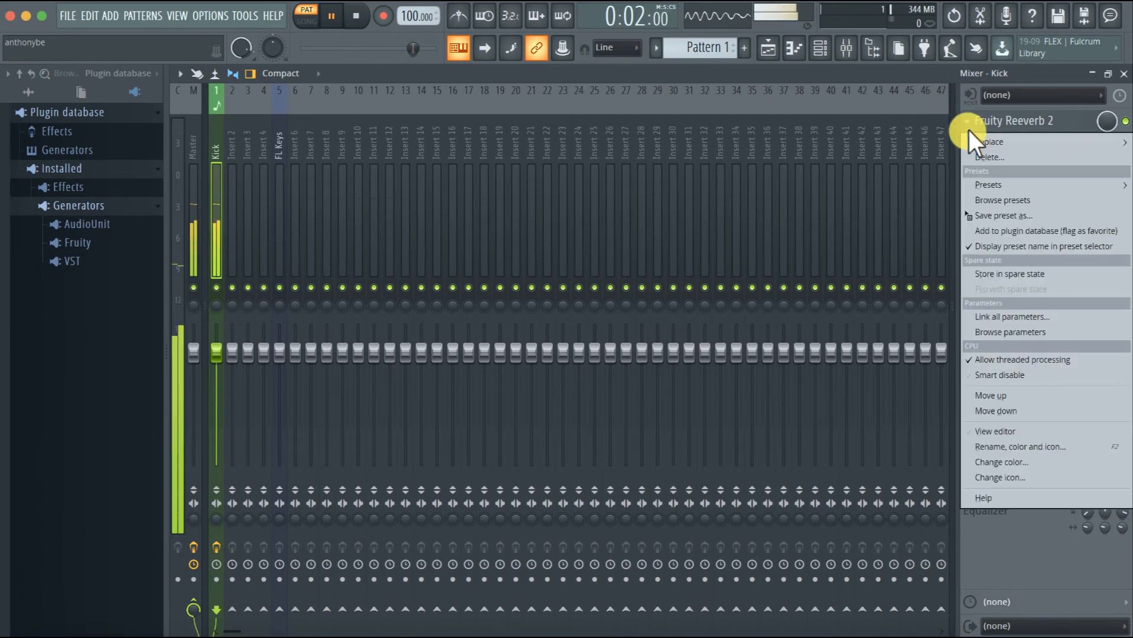
{"action": "left_click", "coordinate": [971, 158]}
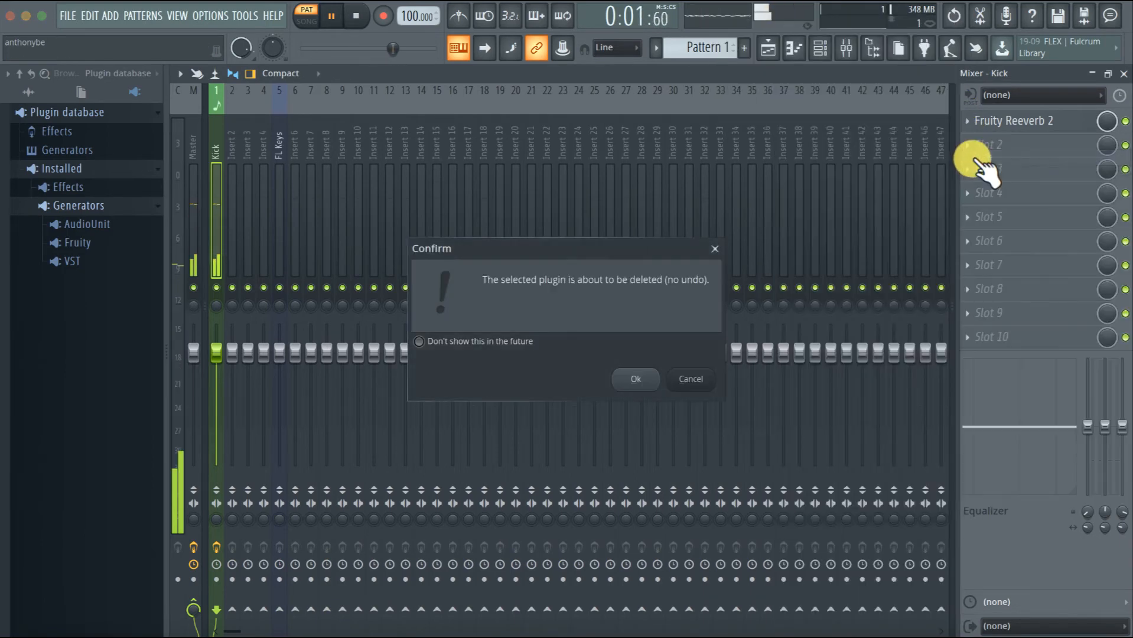
{"action": "left_click", "coordinate": [637, 379]}
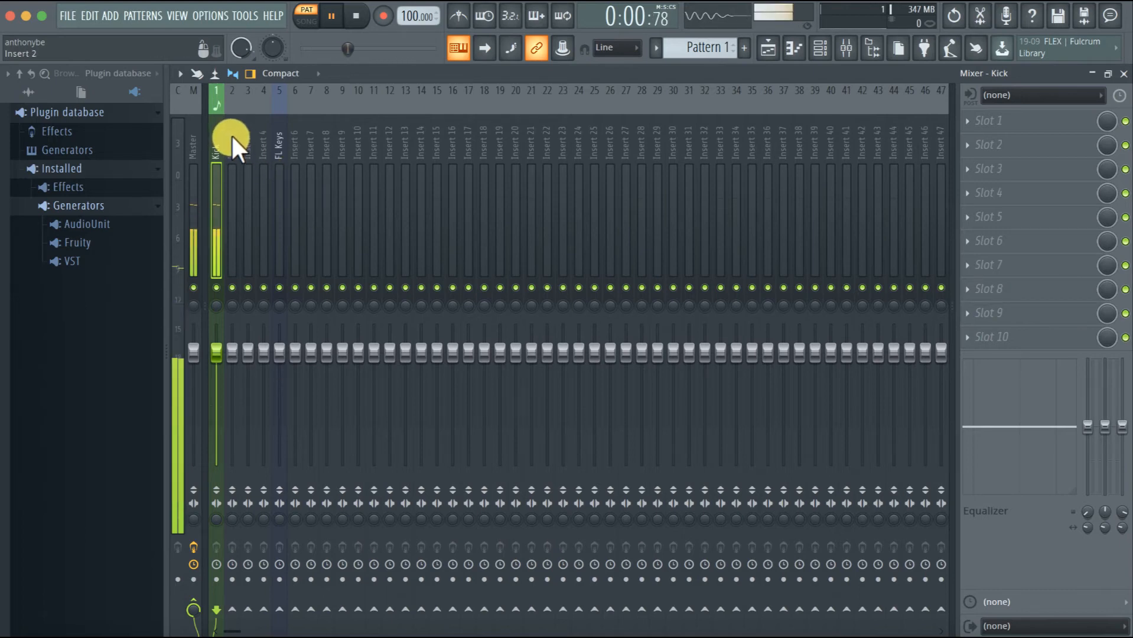
{"action": "left_click", "coordinate": [1123, 74]}
{"action": "key", "text": "space"}
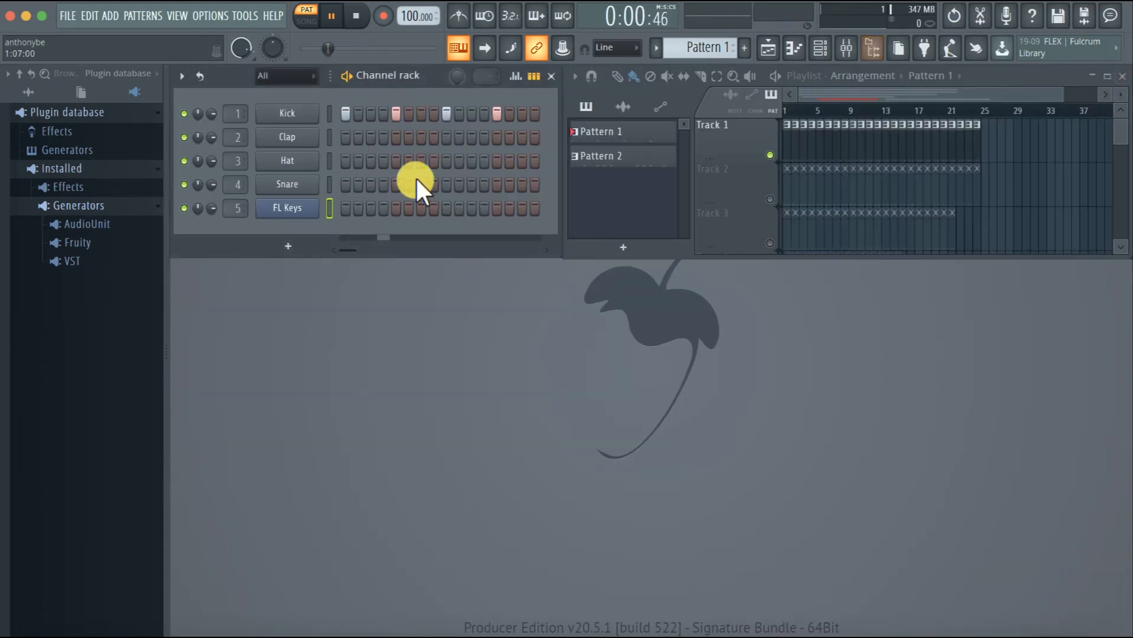
Route the Kick channel to mixer track 20 and show that track in the mixer, restored to its smaller window
{"action": "left_click", "coordinate": [244, 110]}
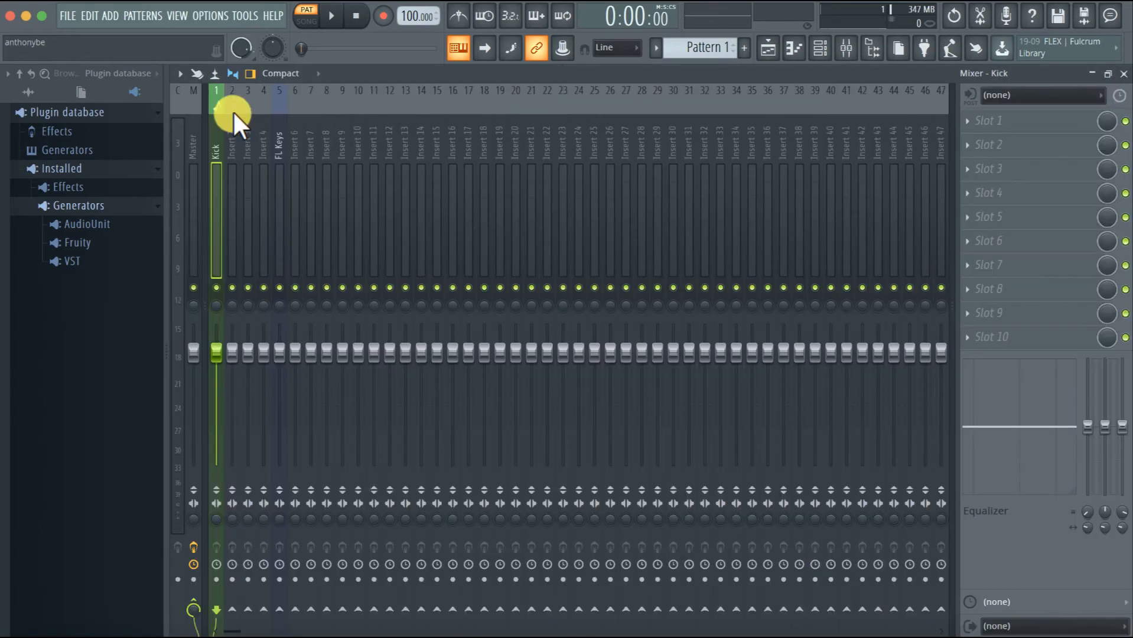
{"action": "left_click", "coordinate": [1123, 73]}
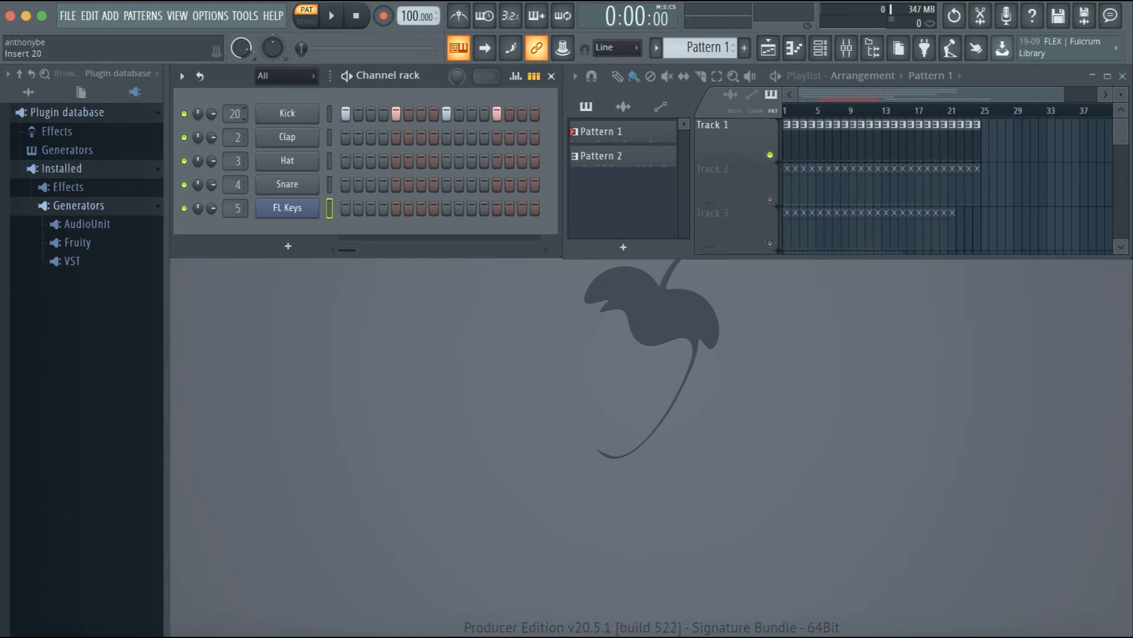
{"action": "left_click", "coordinate": [235, 110]}
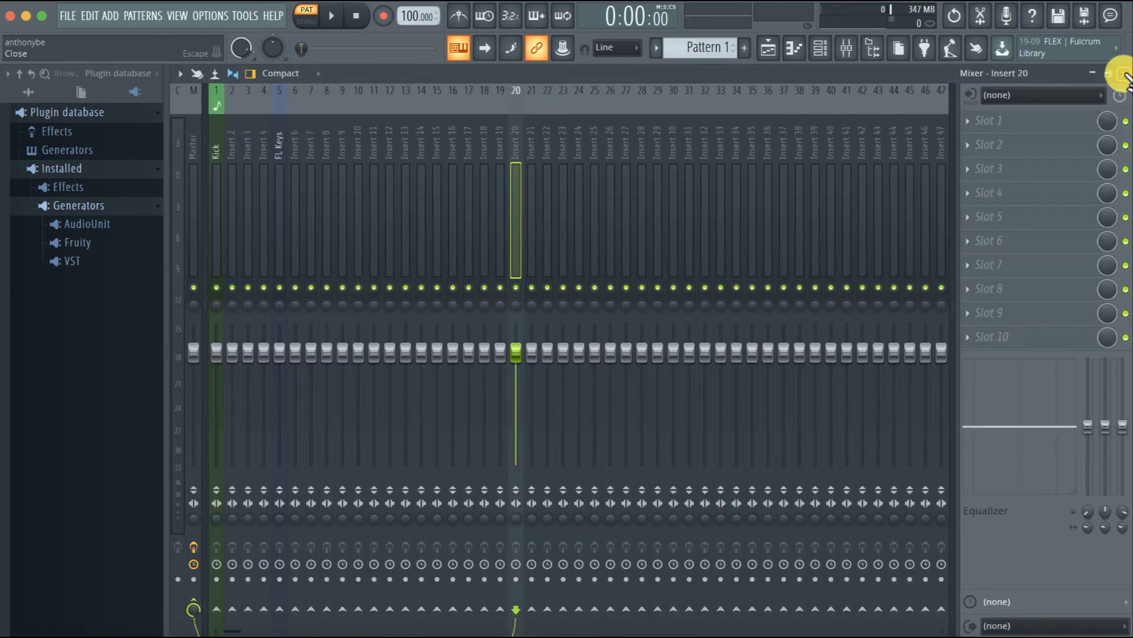
{"action": "double_click", "coordinate": [968, 74]}
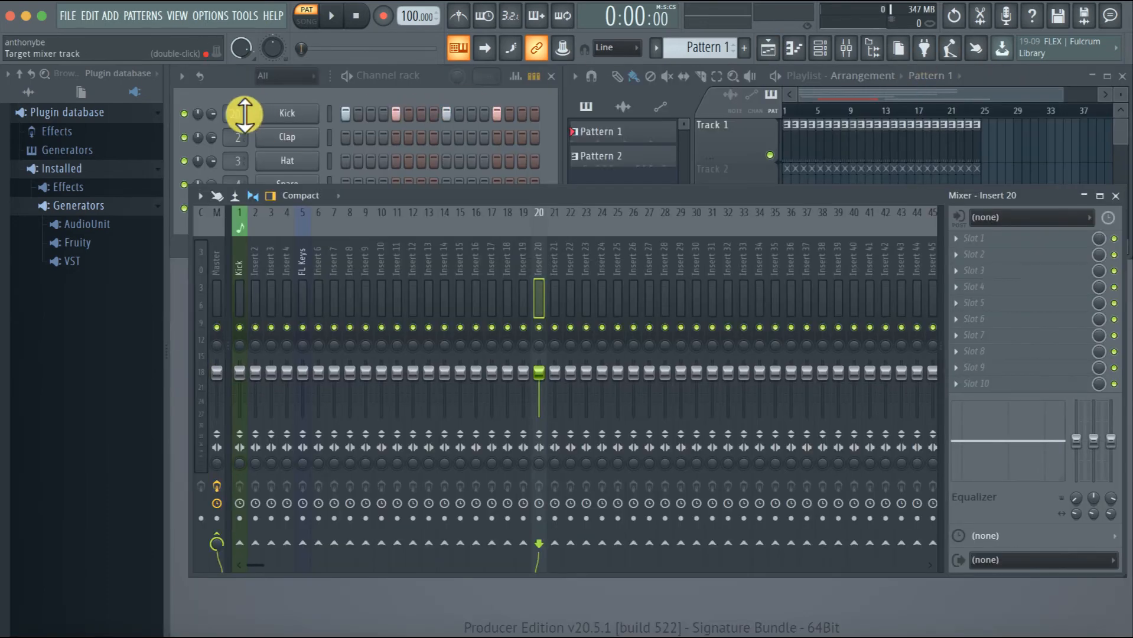
Reroute the Kick channel to mixer track 29, return it to track 1, and close the mixer
{"action": "left_click_drag", "start_coordinate": [235, 114], "coordinate": [252, 57]}
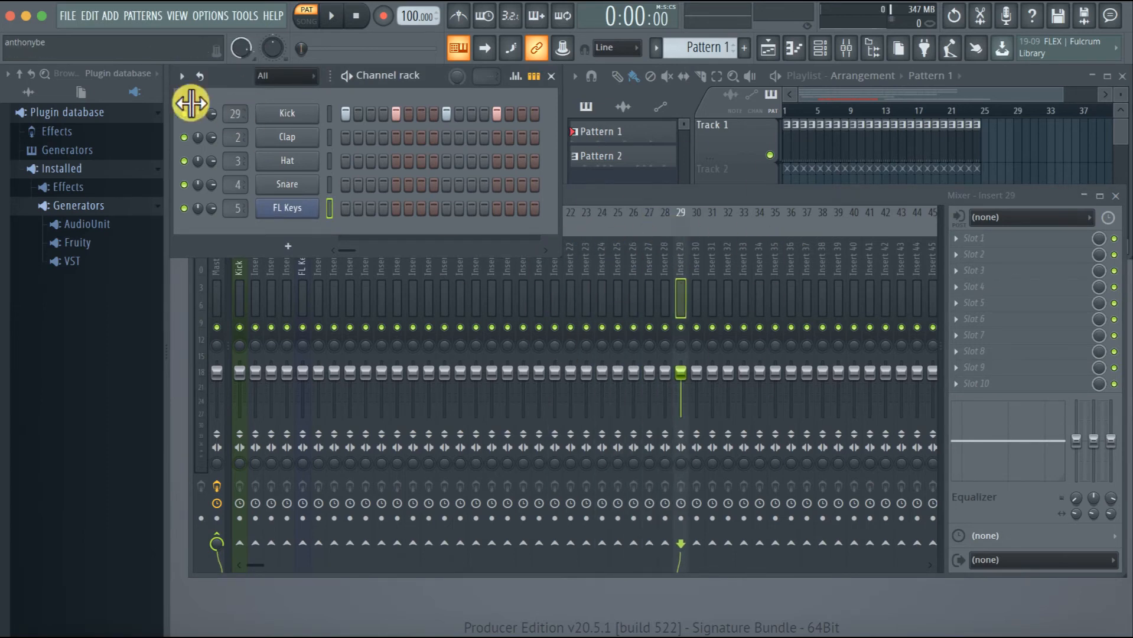
{"action": "left_click_drag", "start_coordinate": [237, 114], "coordinate": [237, 156]}
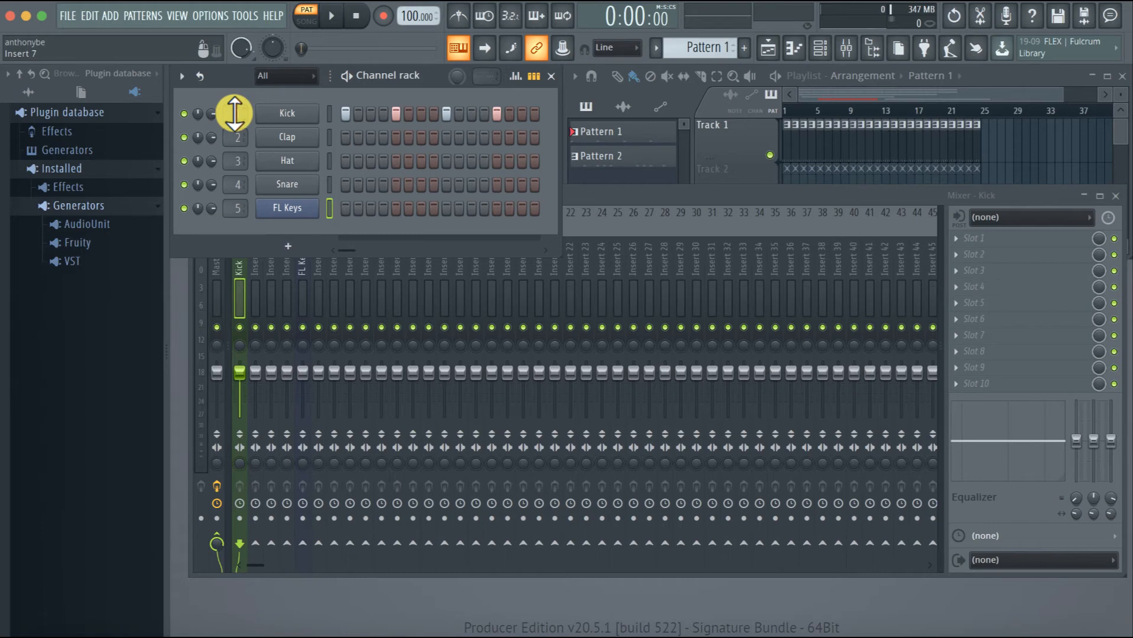
{"action": "left_click", "coordinate": [1115, 196]}
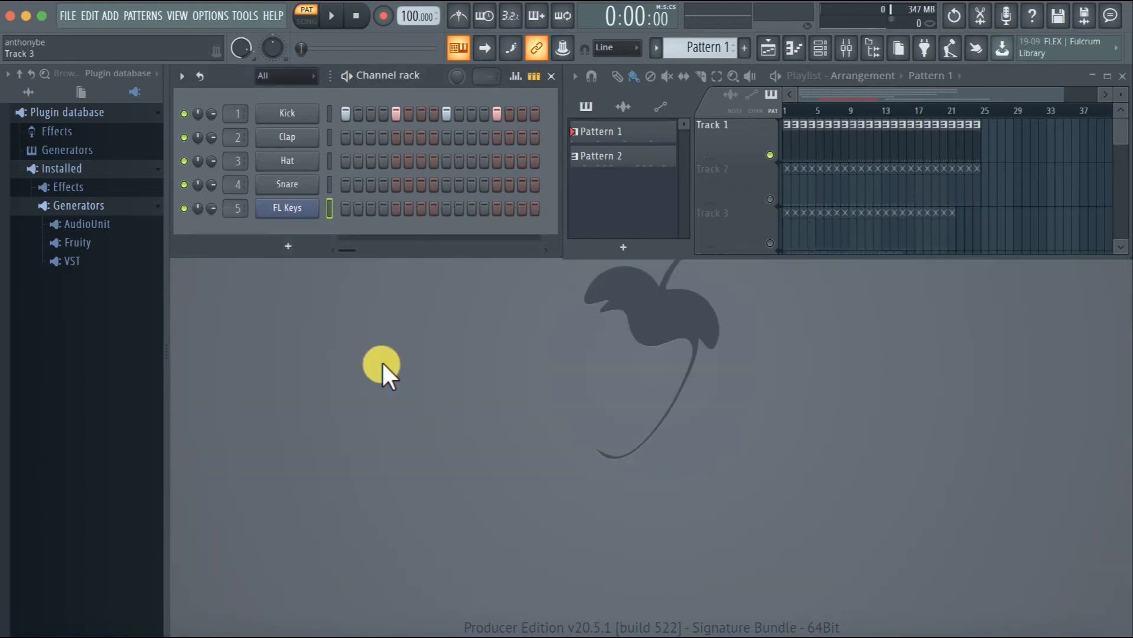
Show all browser content and expand the Cymbals folder inside the Drums pack
{"action": "left_click", "coordinate": [28, 92]}
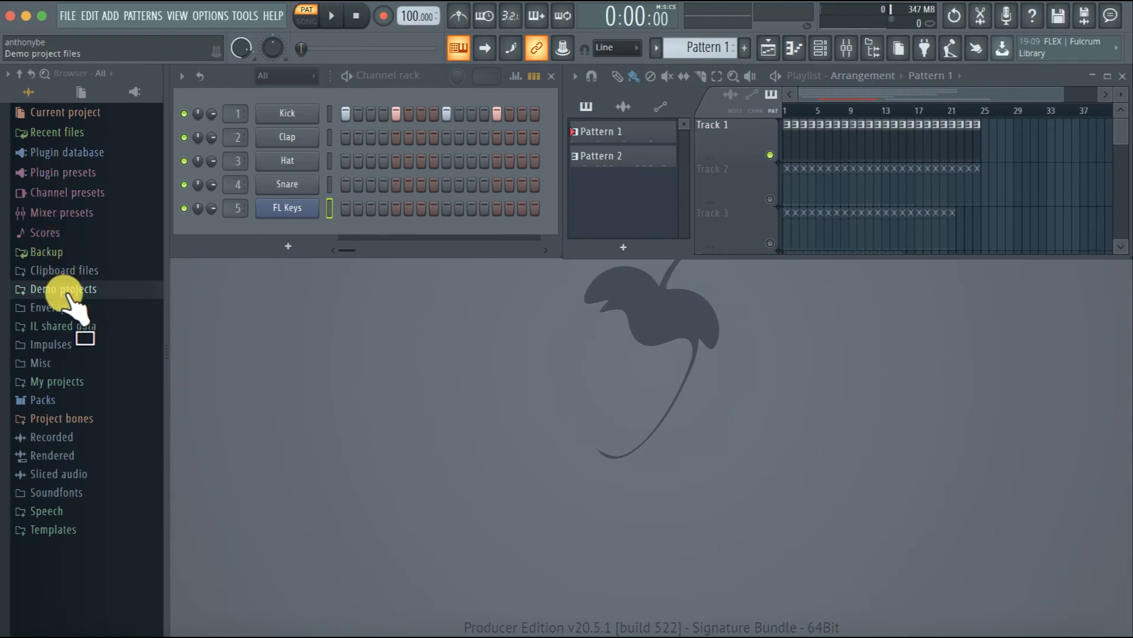
{"action": "left_click", "coordinate": [40, 404]}
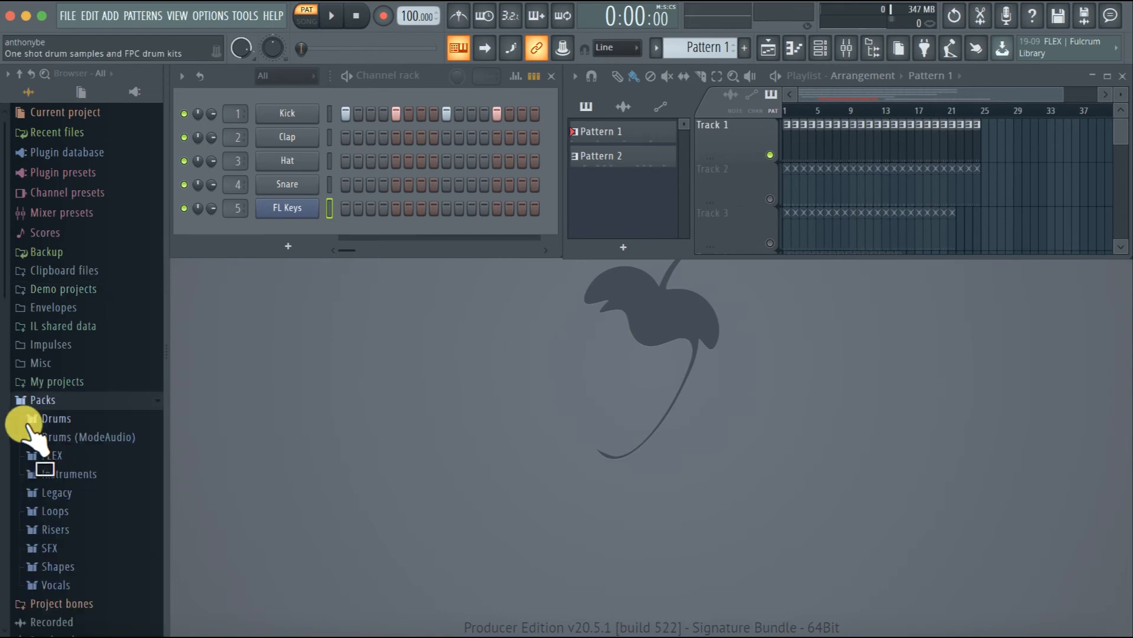
{"action": "left_click", "coordinate": [32, 419]}
{"action": "left_click", "coordinate": [48, 438]}
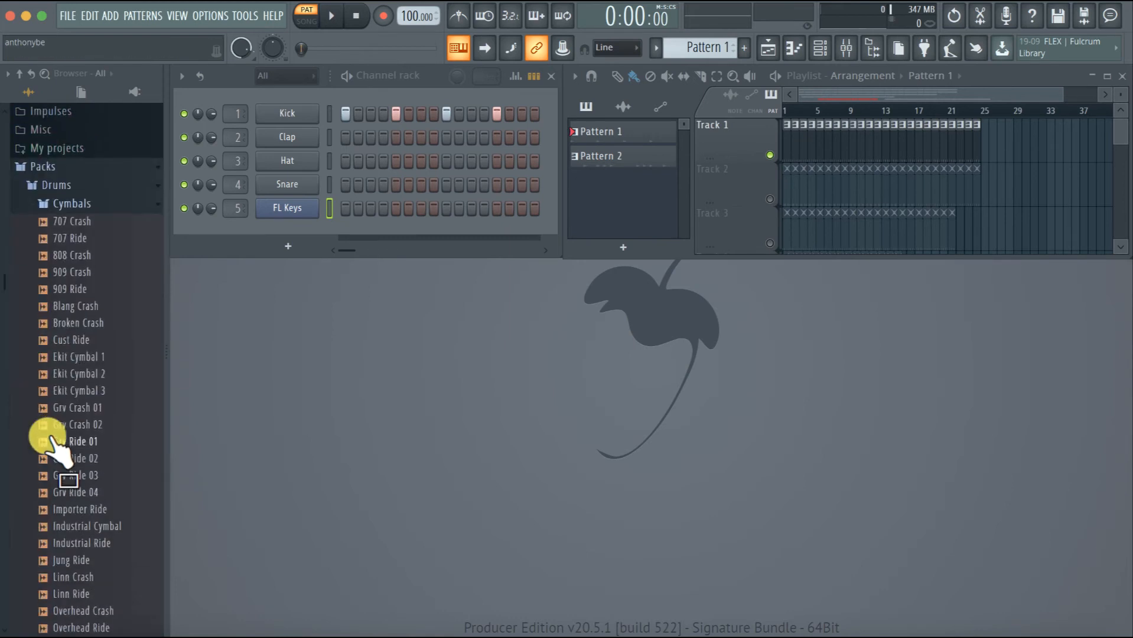
Preview the 808 Crash sample, add it as a new channel below FL Keys, and check its sampler settings
{"action": "left_click_drag", "start_coordinate": [52, 243], "coordinate": [76, 237]}
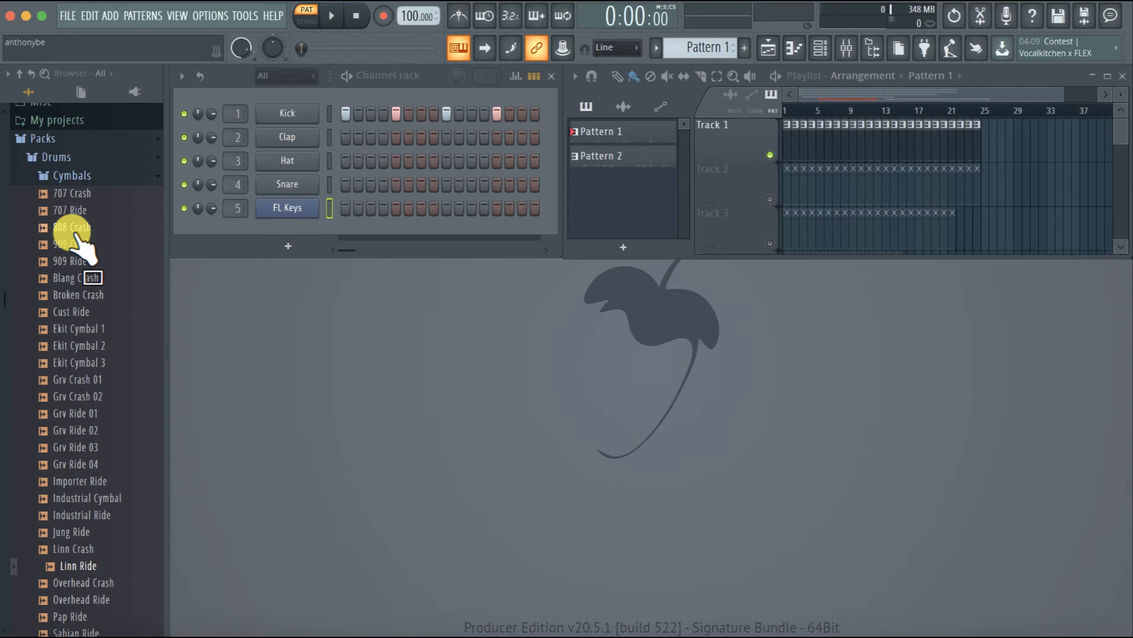
{"action": "left_click", "coordinate": [76, 234]}
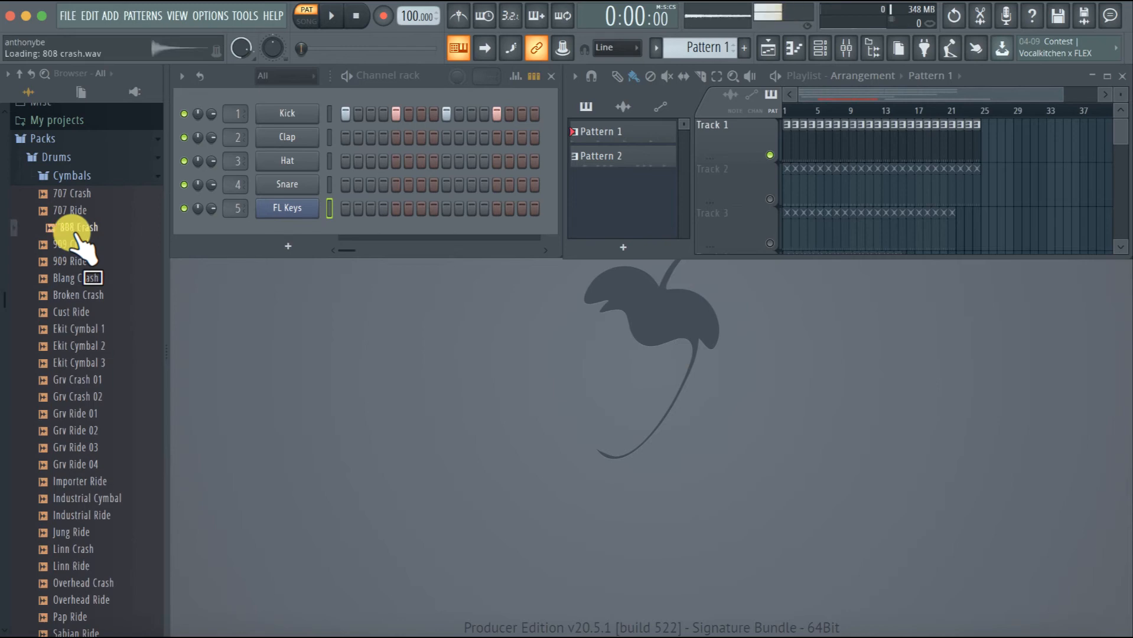
{"action": "left_click_drag", "start_coordinate": [64, 229], "coordinate": [302, 231]}
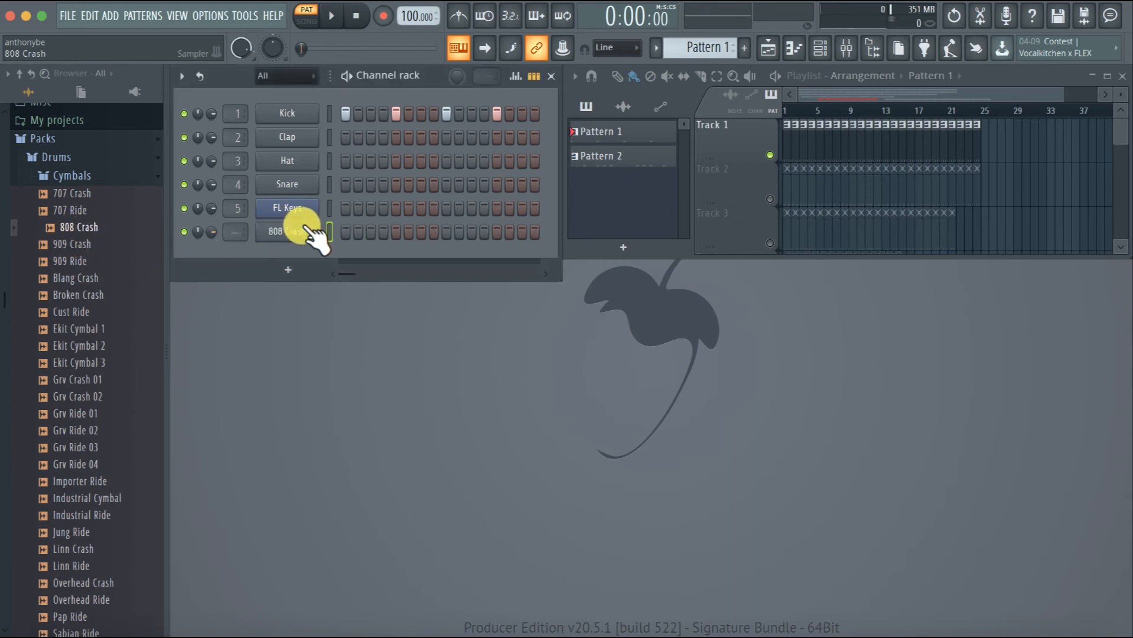
{"action": "left_click", "coordinate": [299, 231]}
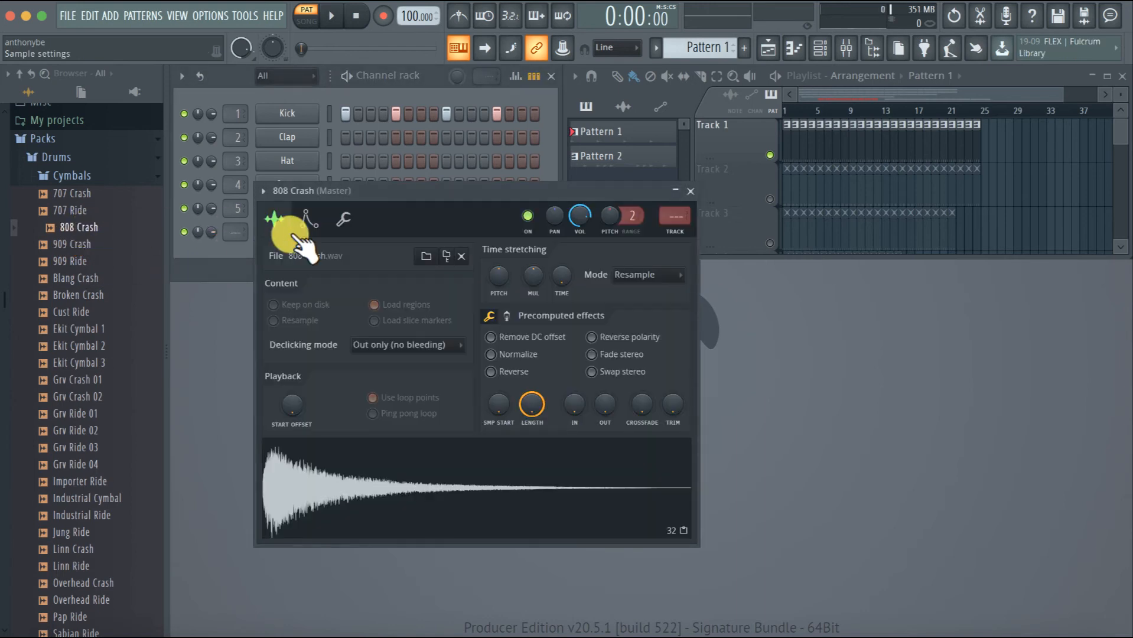
{"action": "left_click", "coordinate": [688, 192]}
Collapse the Packs folder and look through the autosaved and overwritten projects in the Backup folder
{"action": "scroll", "coordinate": [51, 154], "scroll_direction": "up", "scroll_amount": 4}
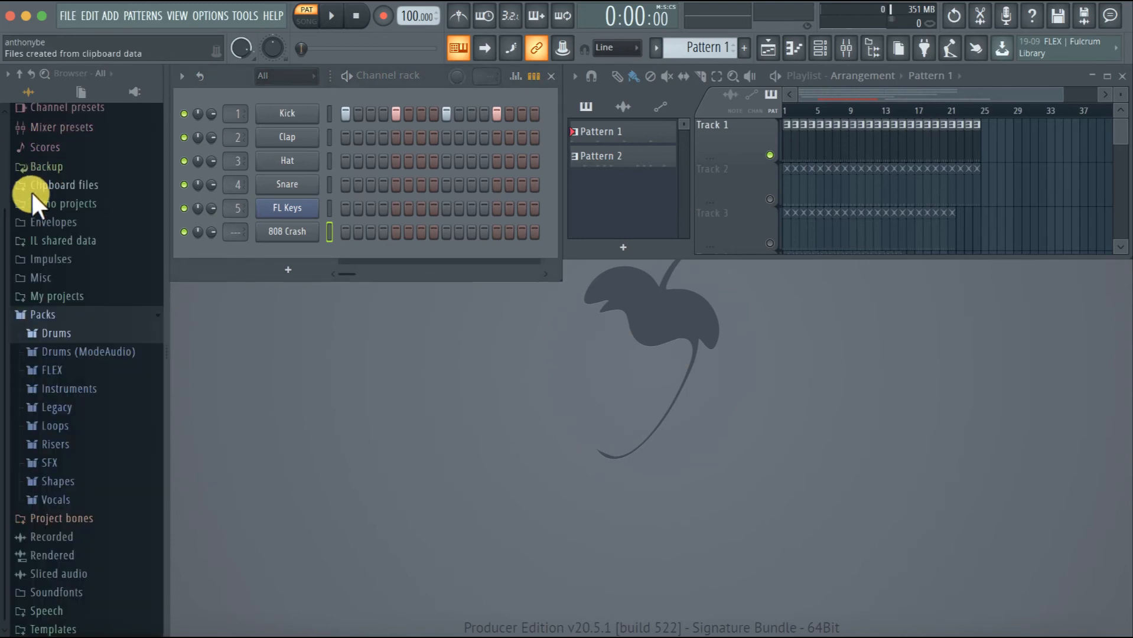
{"action": "left_click", "coordinate": [36, 315]}
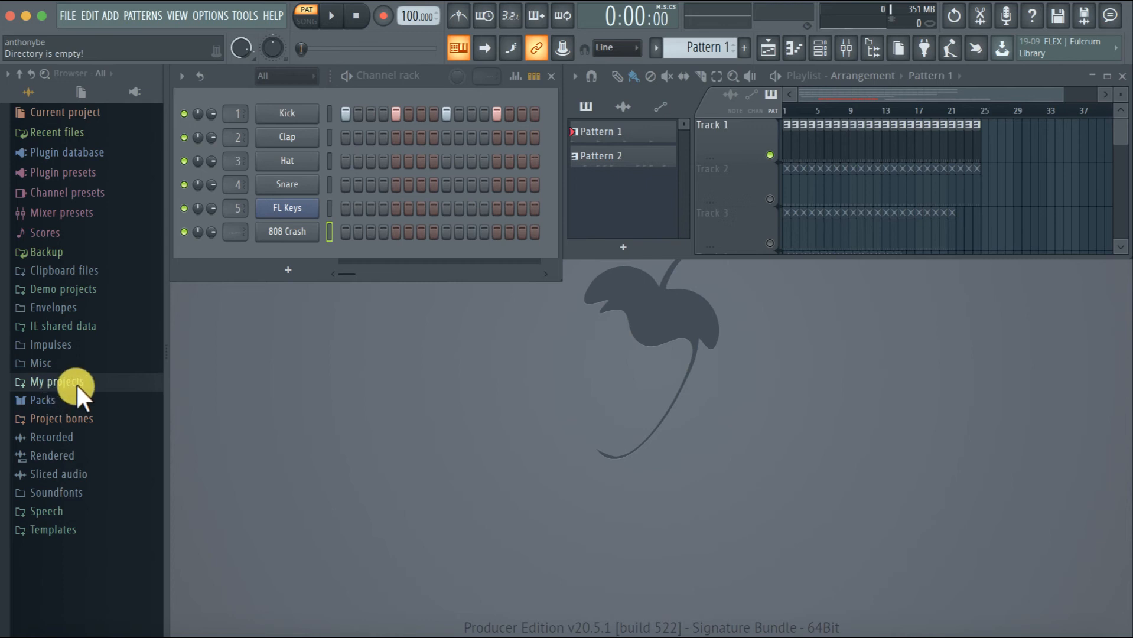
{"action": "left_click", "coordinate": [48, 250]}
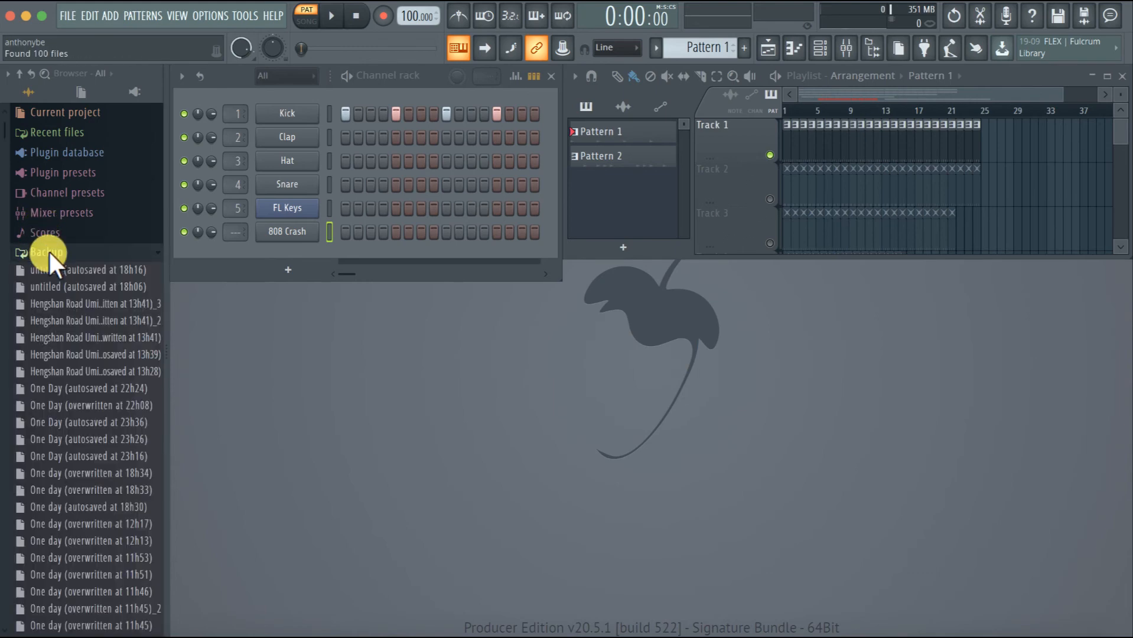
{"action": "scroll", "coordinate": [84, 384], "scroll_direction": "down", "scroll_amount": 3}
{"action": "scroll", "coordinate": [83, 383], "scroll_direction": "up", "scroll_amount": 3}
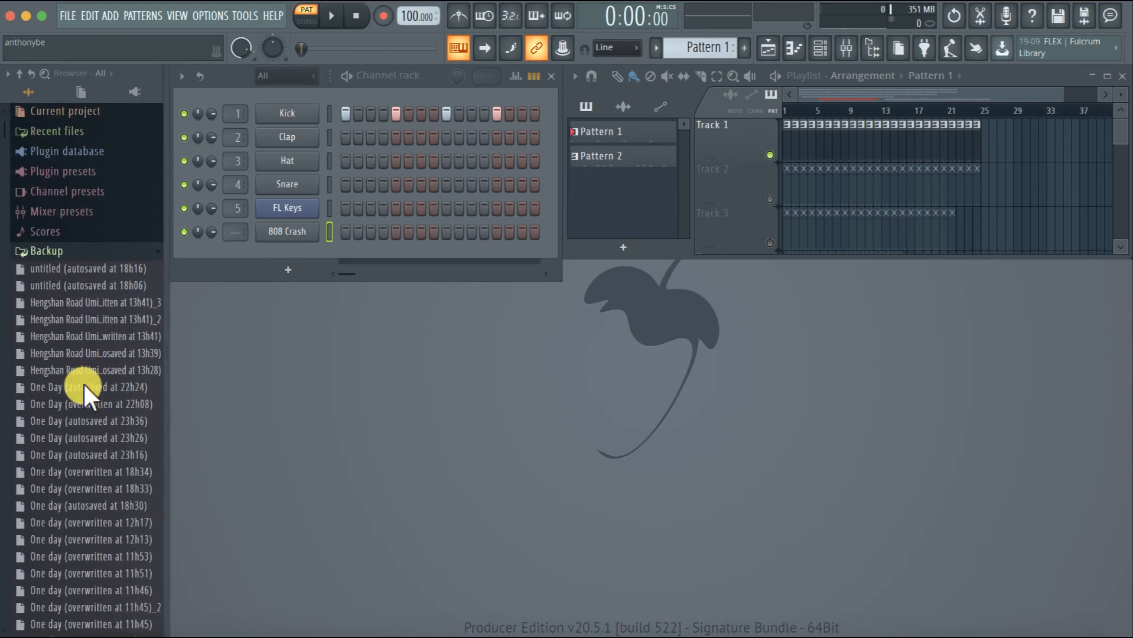
{"action": "left_click", "coordinate": [62, 251]}
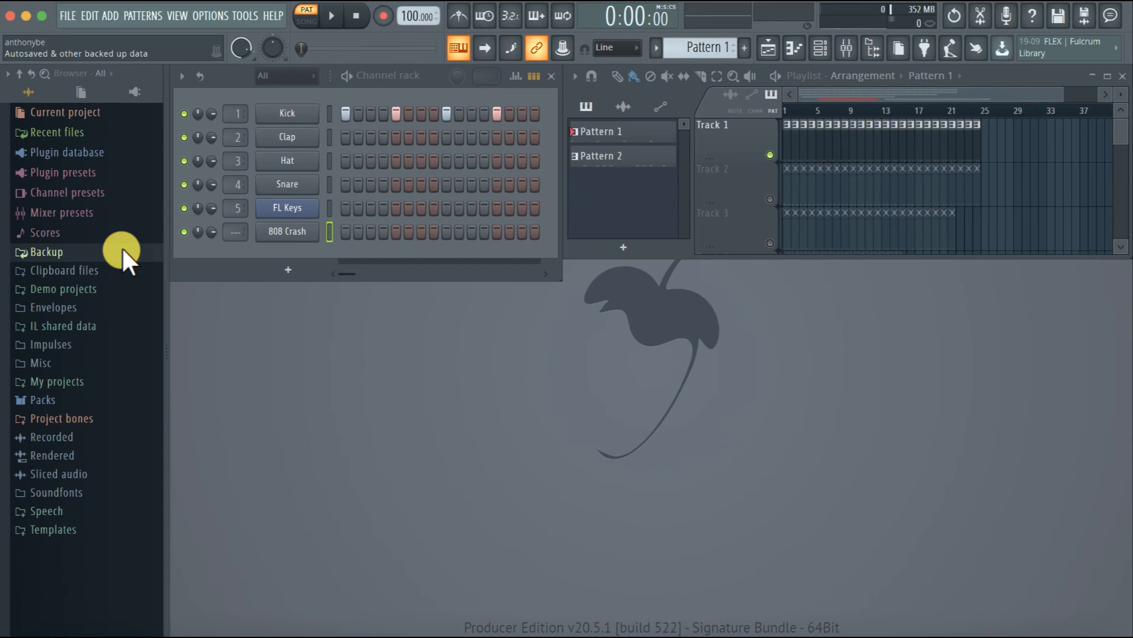
{"action": "left_click", "coordinate": [99, 250]}
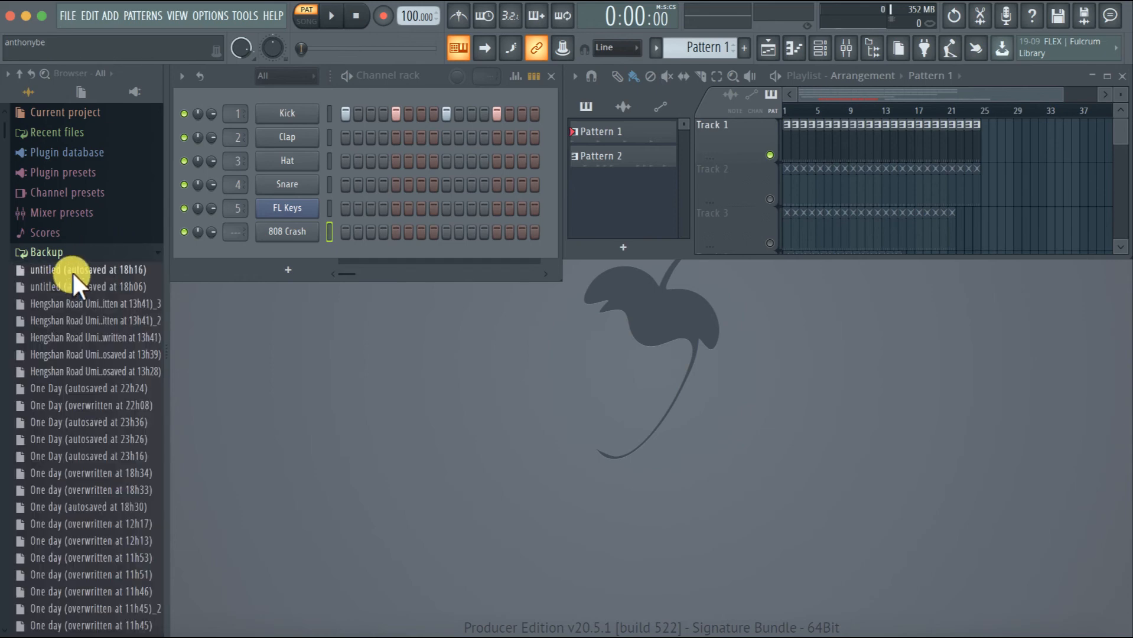
{"action": "left_click", "coordinate": [72, 248]}
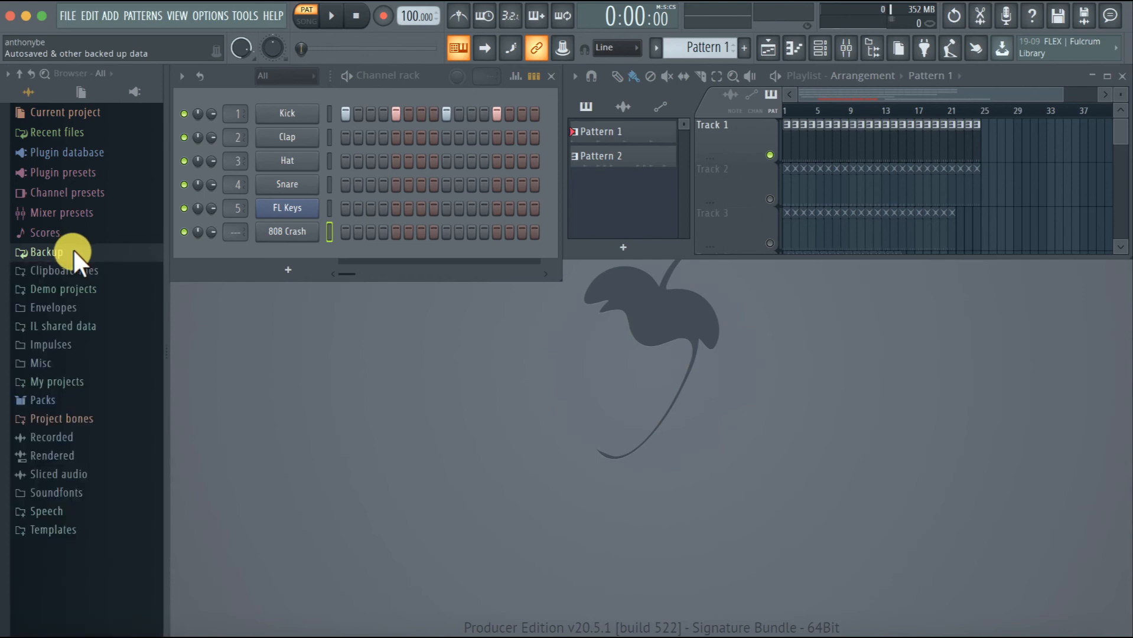
Look through the Demo songs list in the Demo projects folder and collapse the folder
{"action": "left_click", "coordinate": [46, 286]}
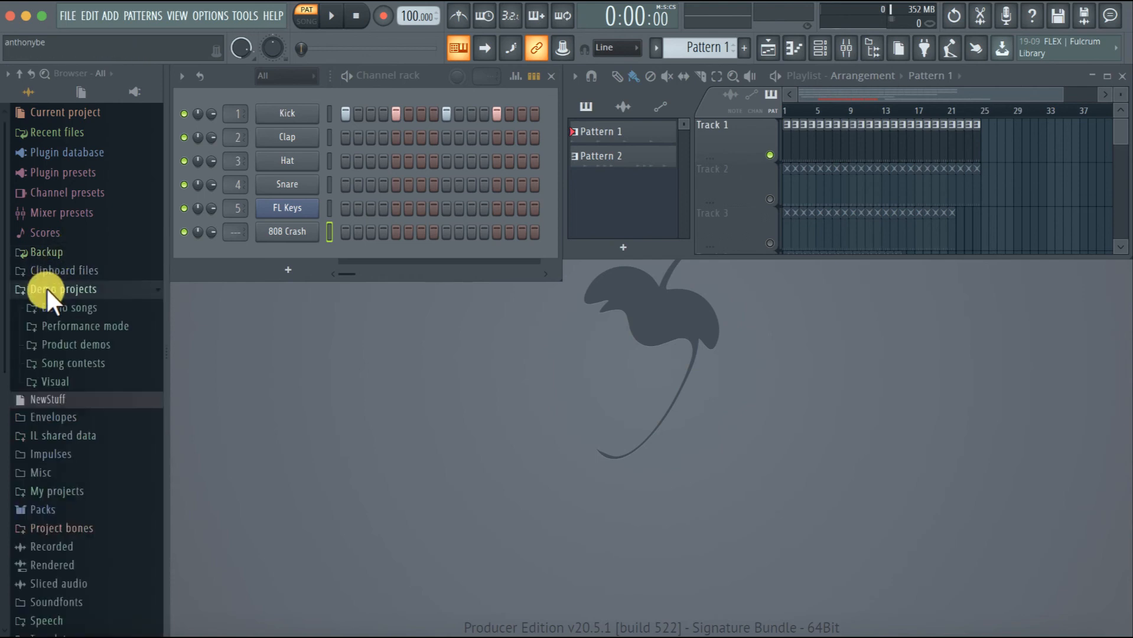
{"action": "left_click", "coordinate": [36, 306]}
{"action": "scroll", "coordinate": [49, 404], "scroll_direction": "down", "scroll_amount": 10}
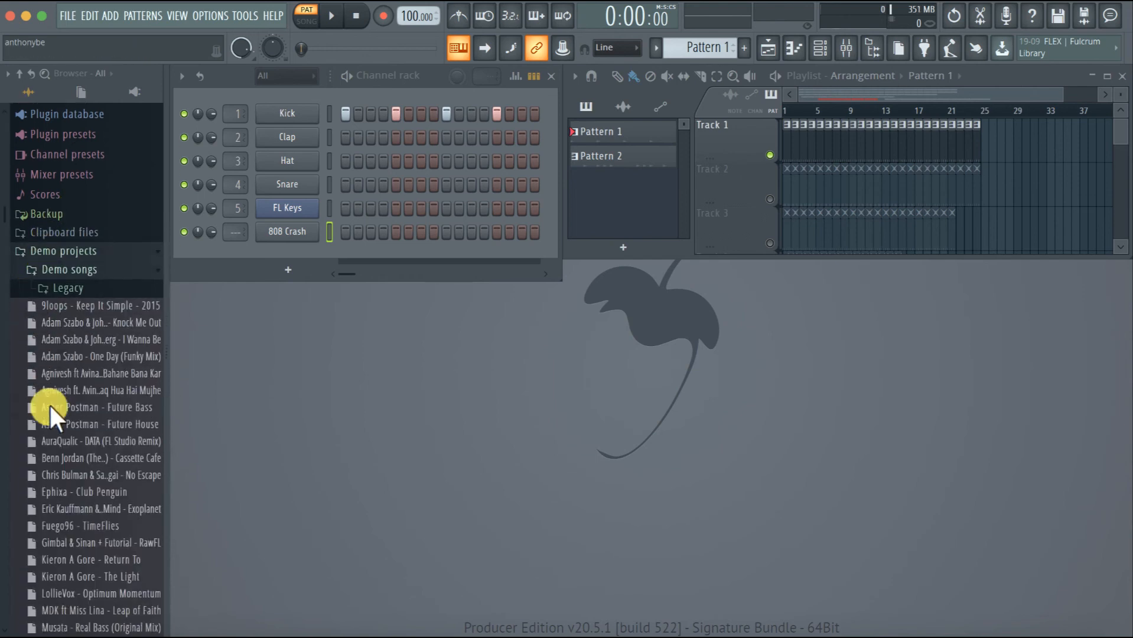
{"action": "scroll", "coordinate": [48, 403], "scroll_direction": "up", "scroll_amount": 10}
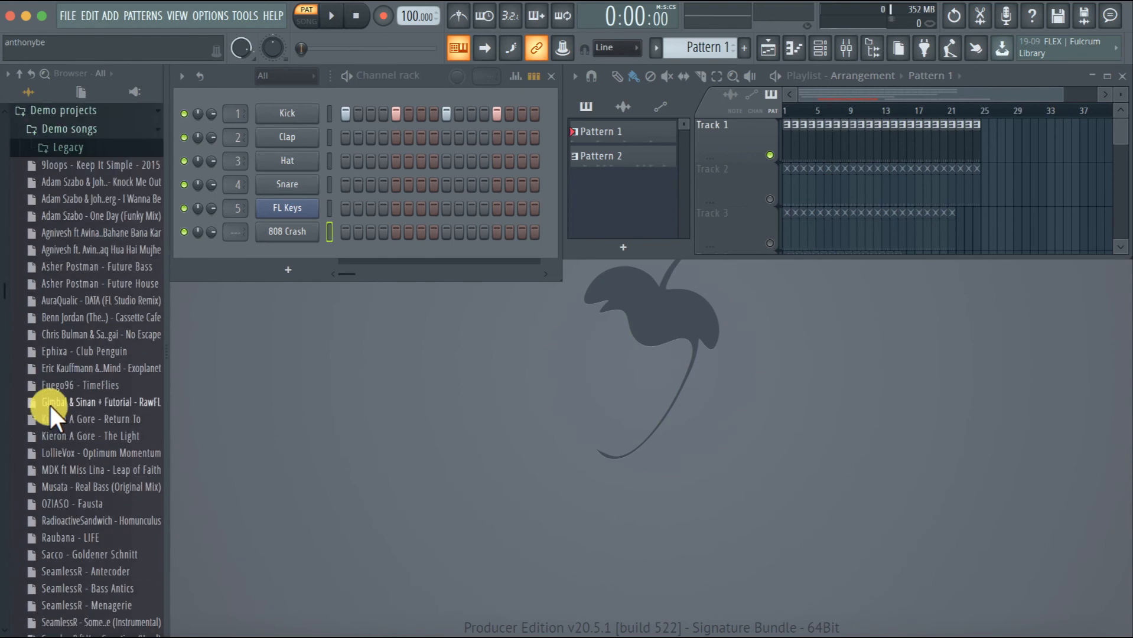
{"action": "left_click", "coordinate": [43, 266]}
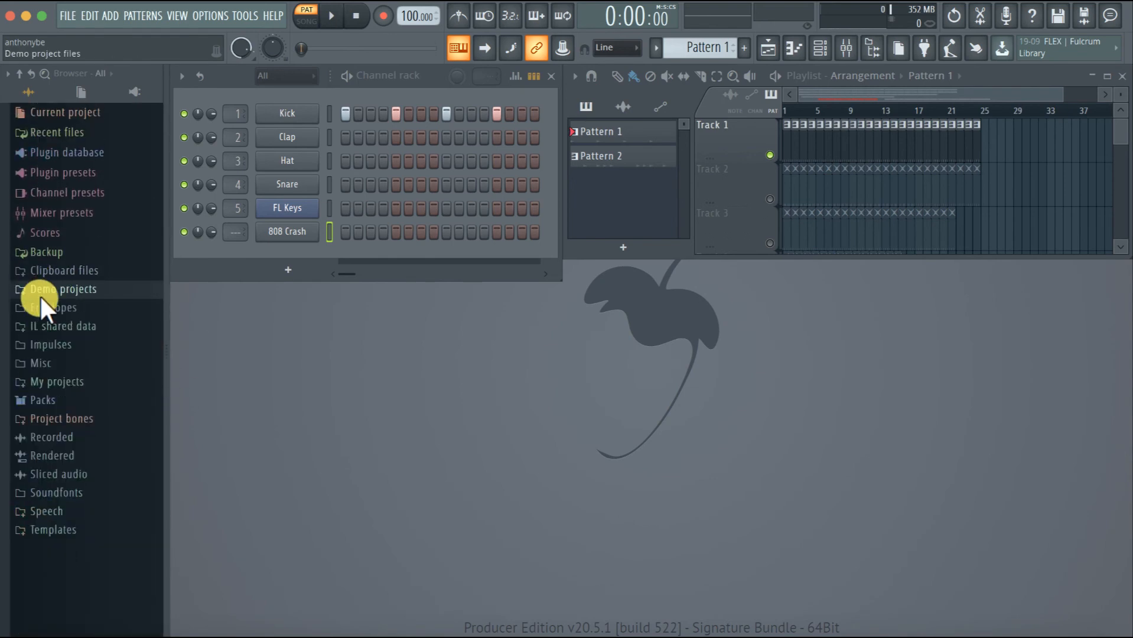
Open the demo song "Knock Me Out" from the Demo songs folder without saving changes to untitled.flp
{"action": "left_click", "coordinate": [57, 308]}
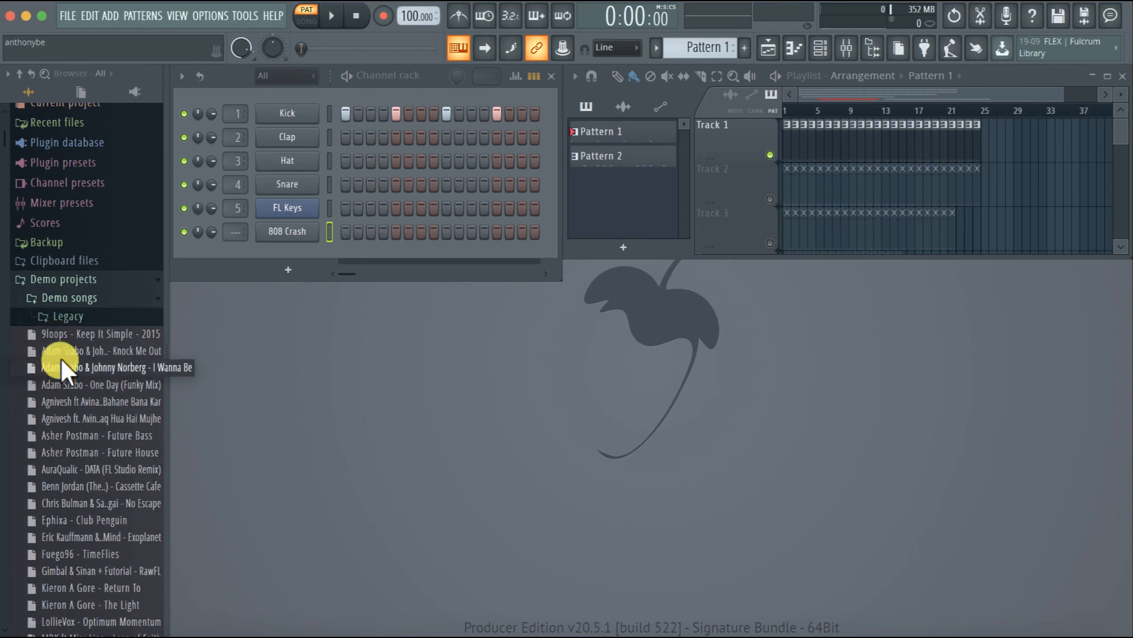
{"action": "left_click_drag", "start_coordinate": [63, 352], "coordinate": [471, 360]}
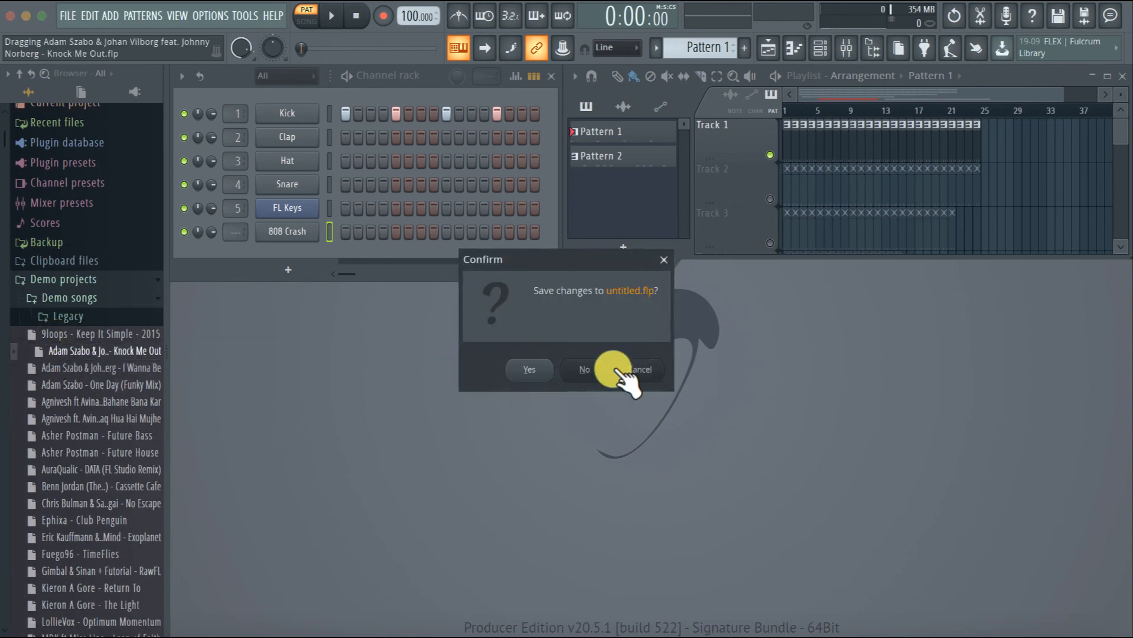
{"action": "left_click", "coordinate": [587, 371]}
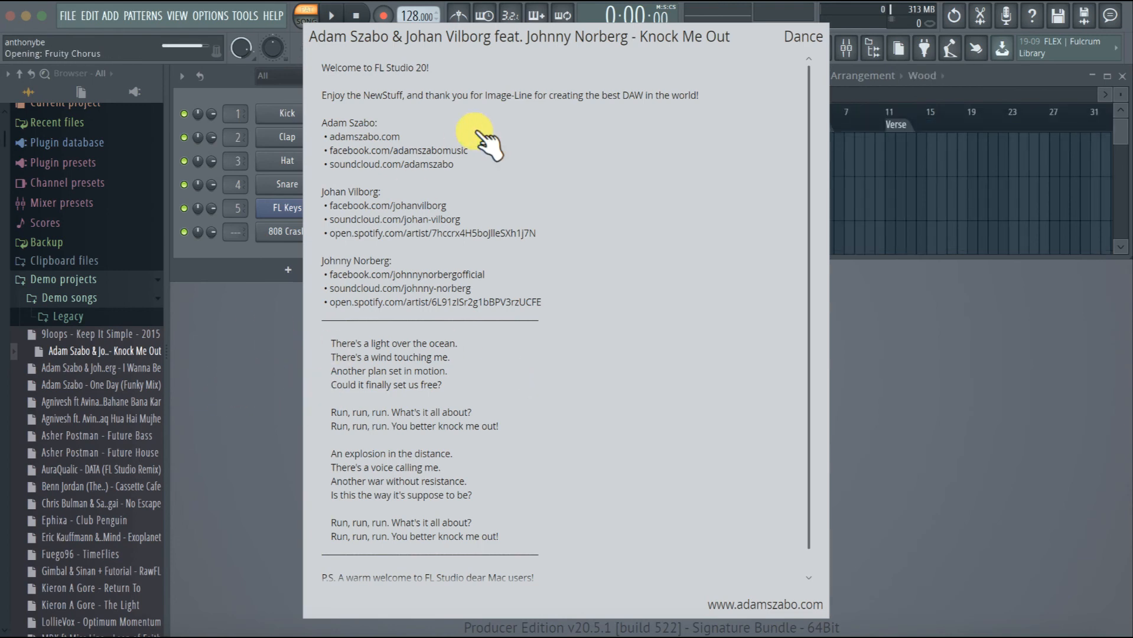
Dismiss the song info and play the Knock Me Out demo, jumping through the verse up to just before the chorus, then stop playback
{"action": "left_click", "coordinate": [977, 75]}
{"action": "left_click_drag", "start_coordinate": [816, 90], "coordinate": [963, 90]}
{"action": "key", "text": "space"}
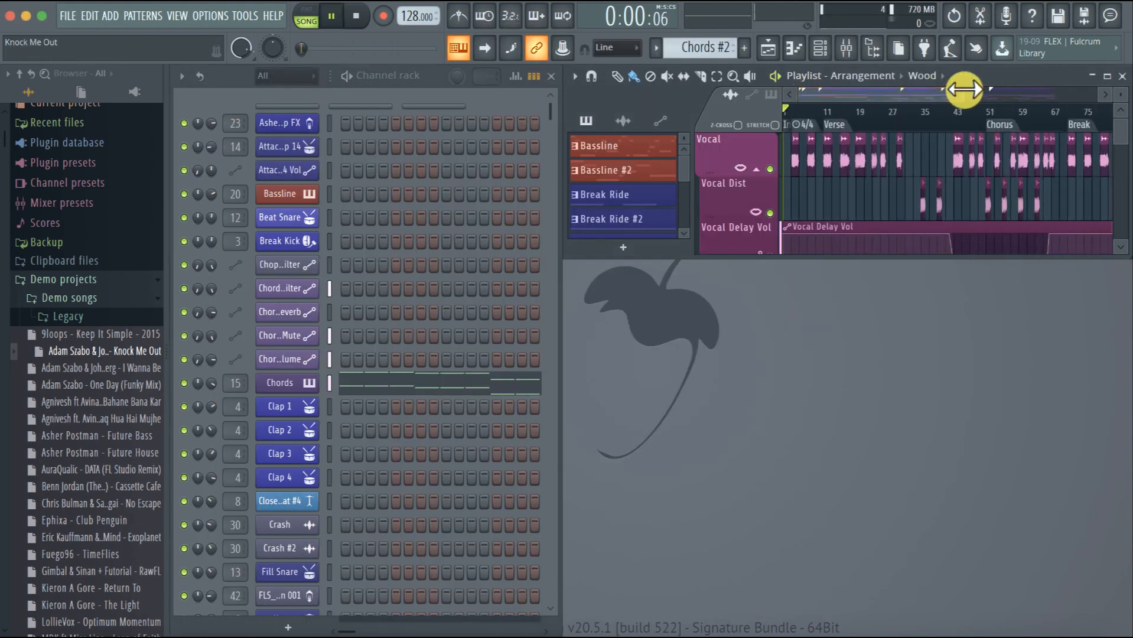
{"action": "left_click", "coordinate": [832, 108]}
{"action": "left_click", "coordinate": [866, 108]}
{"action": "left_click", "coordinate": [917, 109]}
{"action": "left_click", "coordinate": [949, 108]}
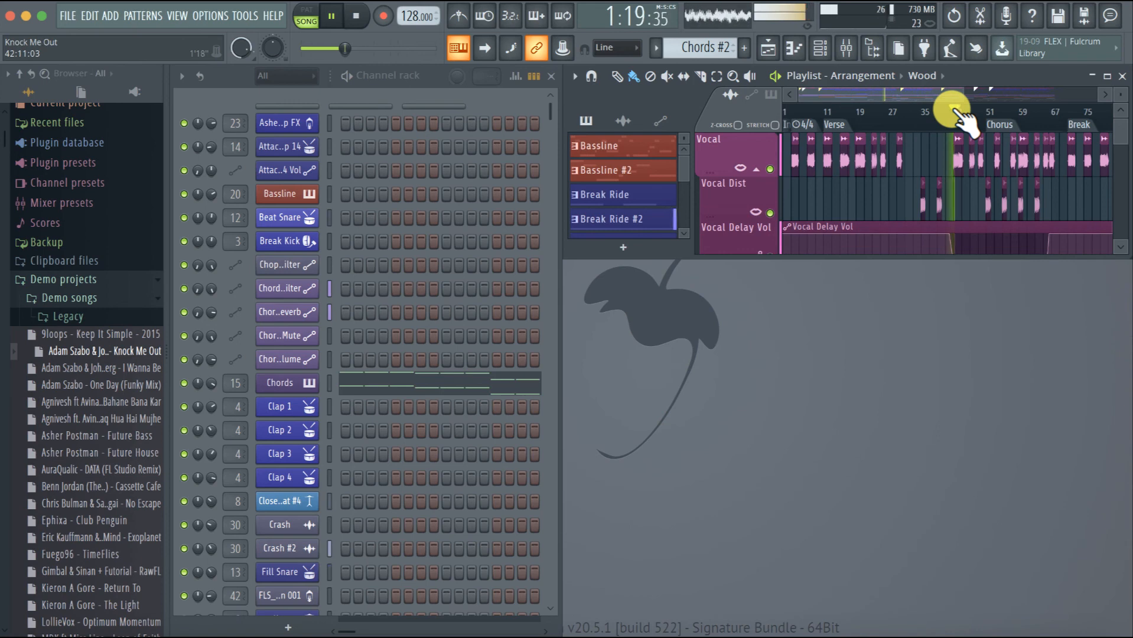
{"action": "key", "text": "space"}
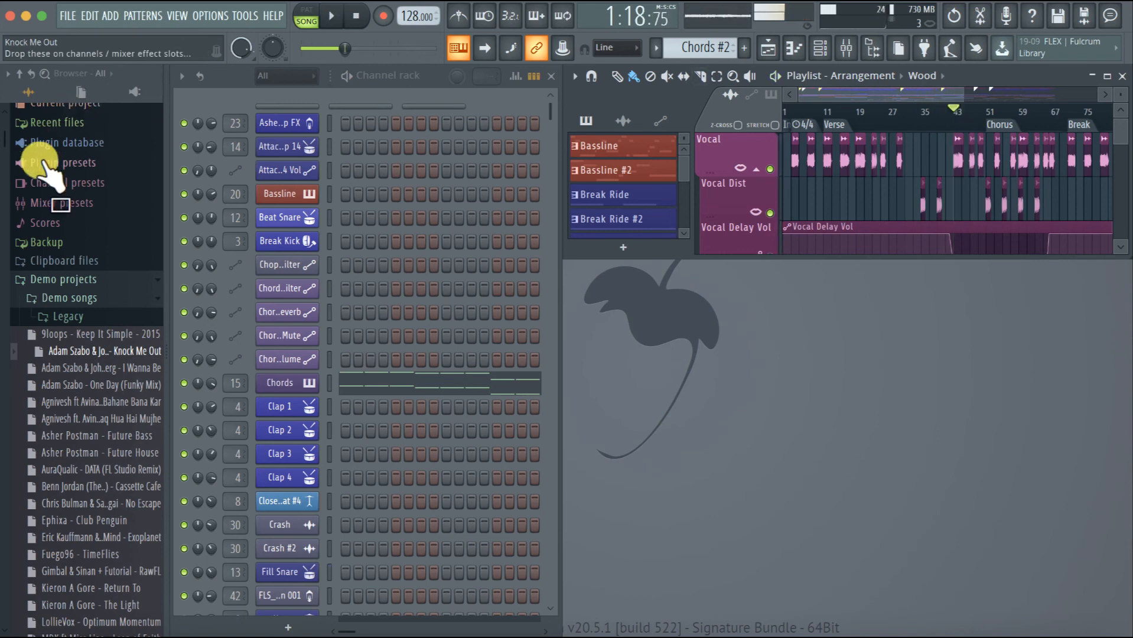
Collapse the Demo songs and Demo projects folders and start a new empty project
{"action": "left_click", "coordinate": [45, 295]}
{"action": "left_click", "coordinate": [30, 279]}
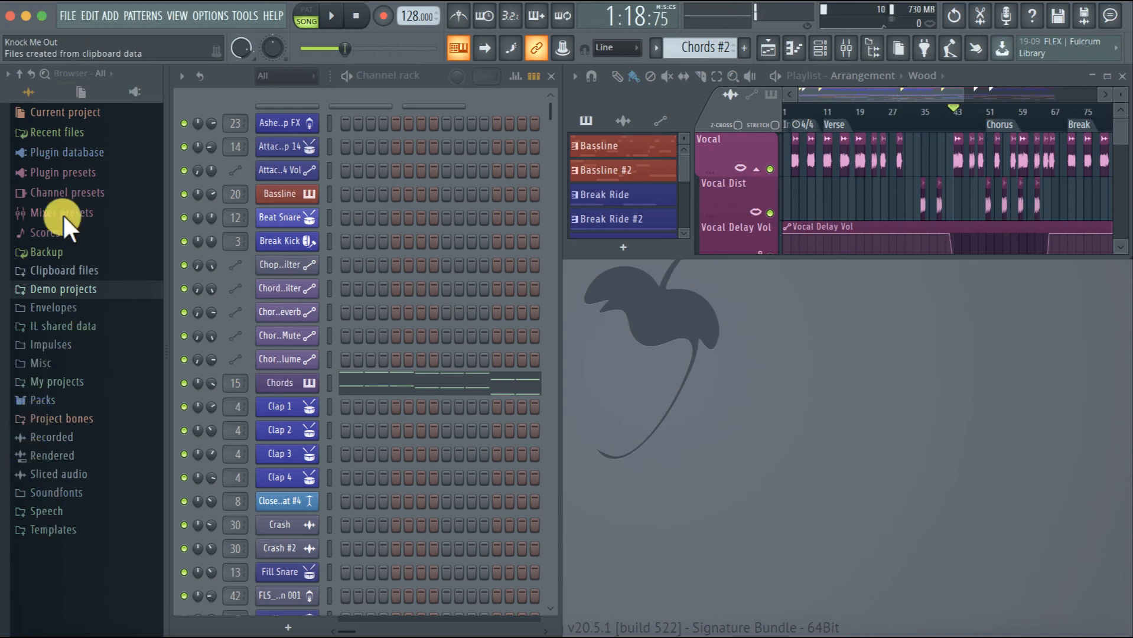
{"action": "left_click", "coordinate": [66, 17]}
{"action": "left_click", "coordinate": [64, 37]}
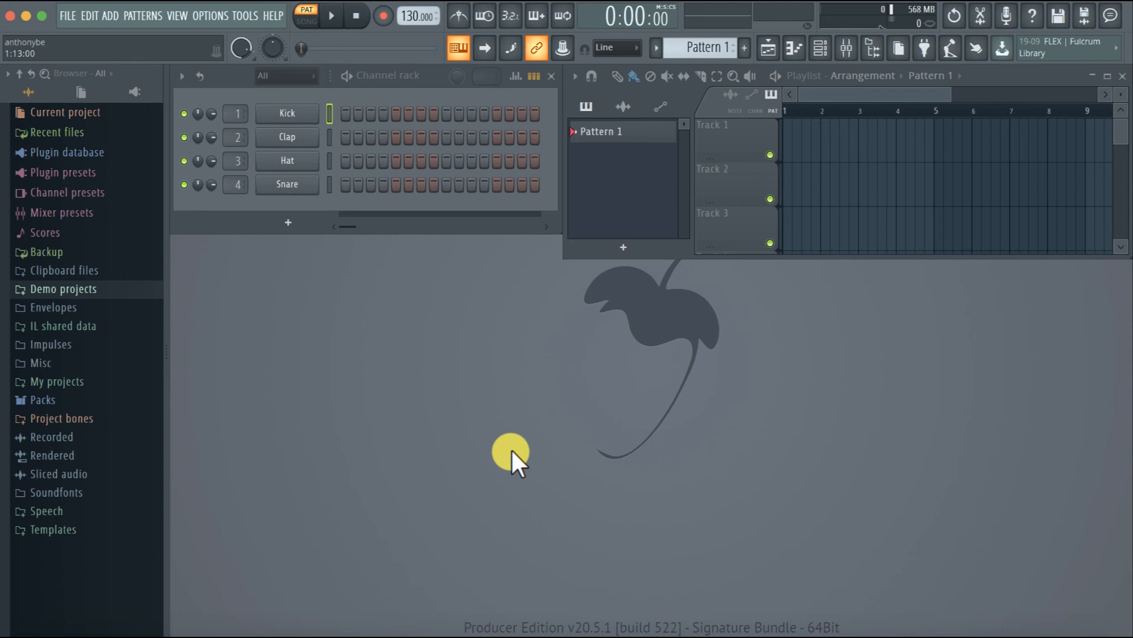
Start saving the new project to the Desktop, entering the file name "heaighewao" and shortening it to "heaighe"
{"action": "key", "text": "super+s"}
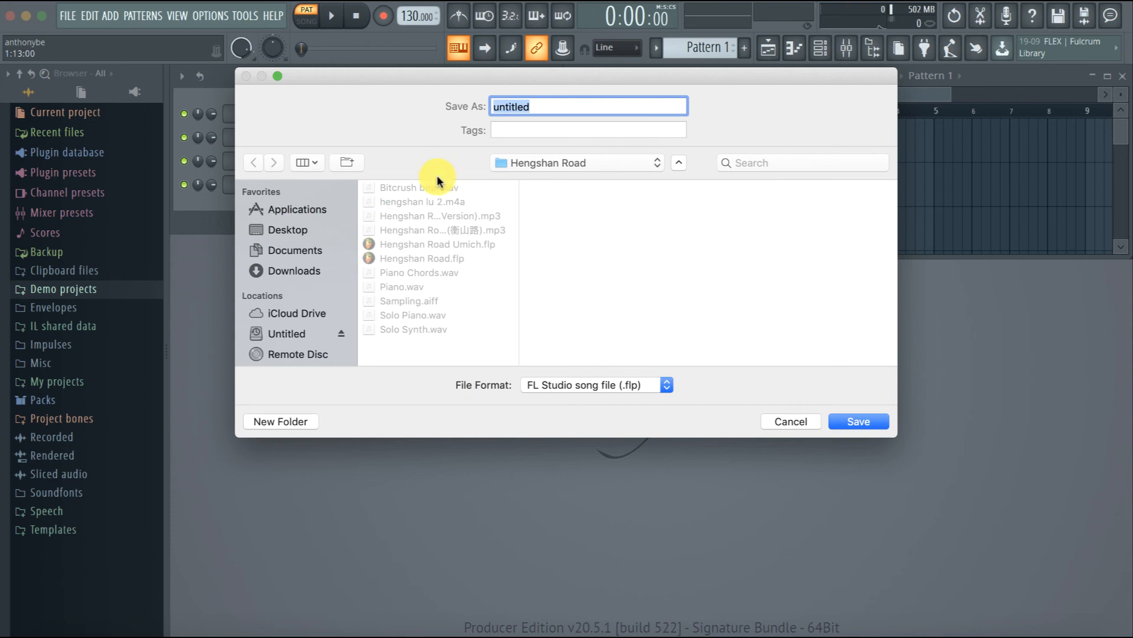
{"action": "left_click", "coordinate": [281, 234]}
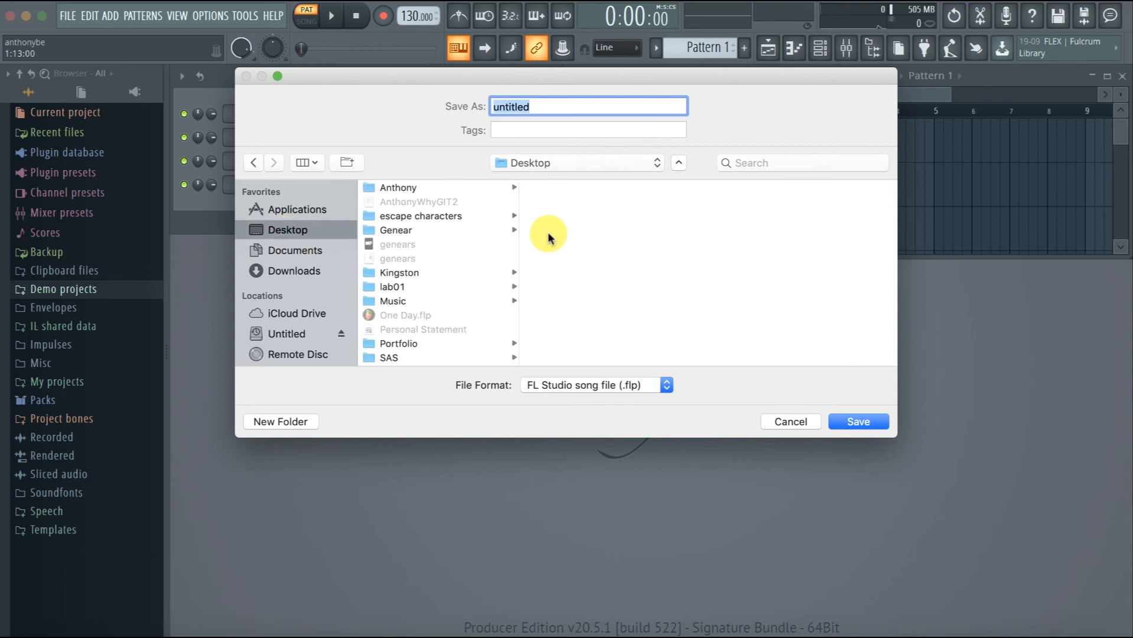
{"action": "type", "text": "heaighewao"}
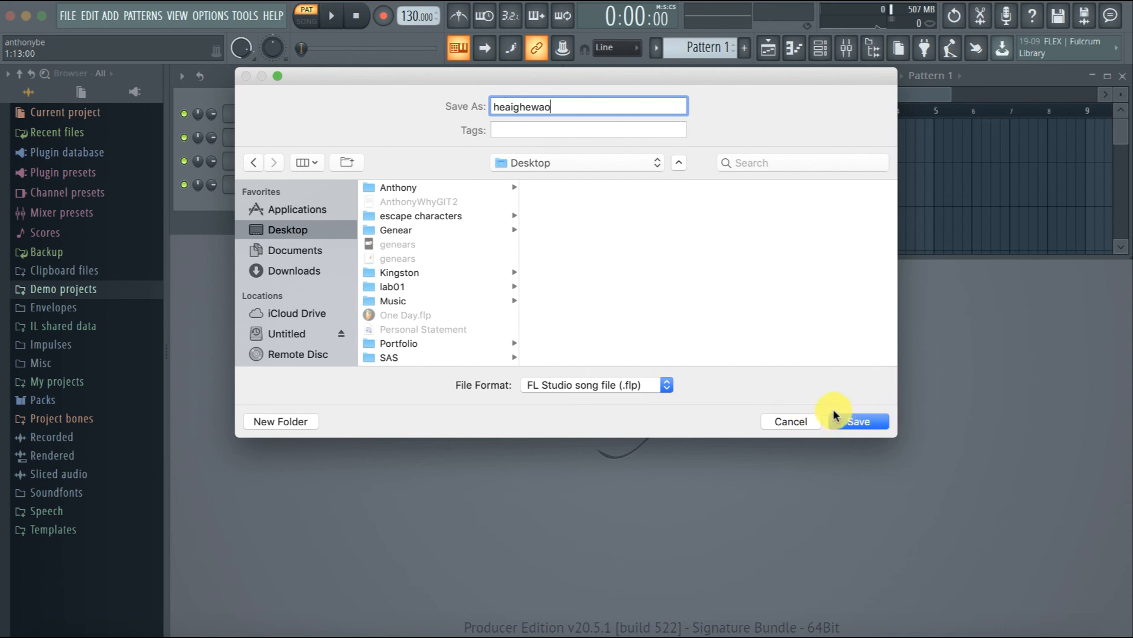
{"action": "left_click", "coordinate": [854, 423]}
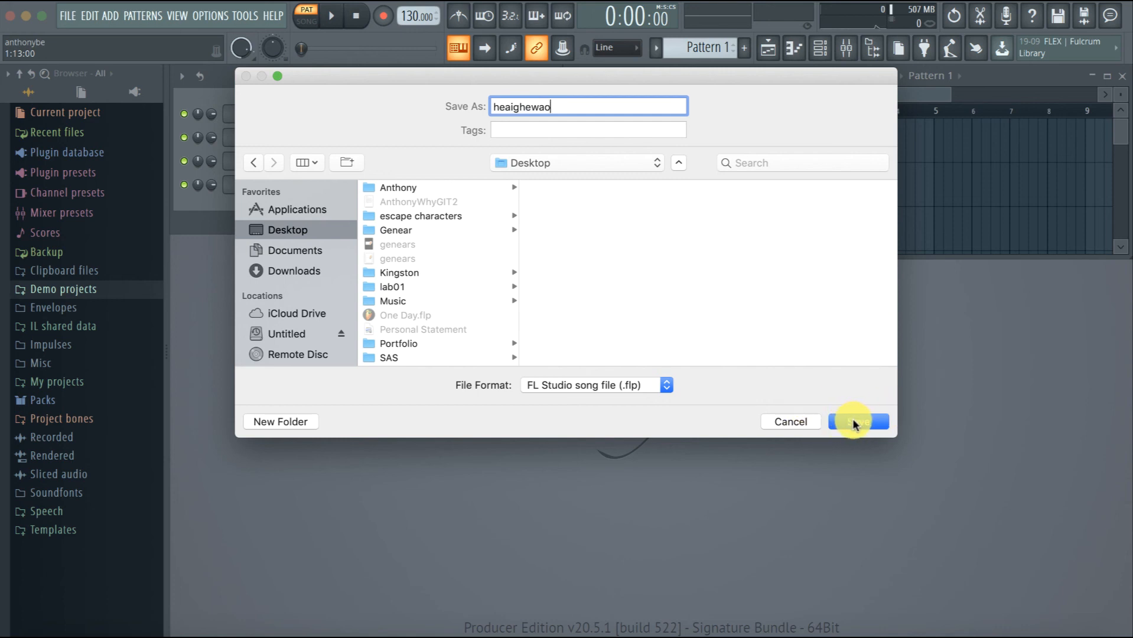
{"action": "left_click", "coordinate": [786, 423]}
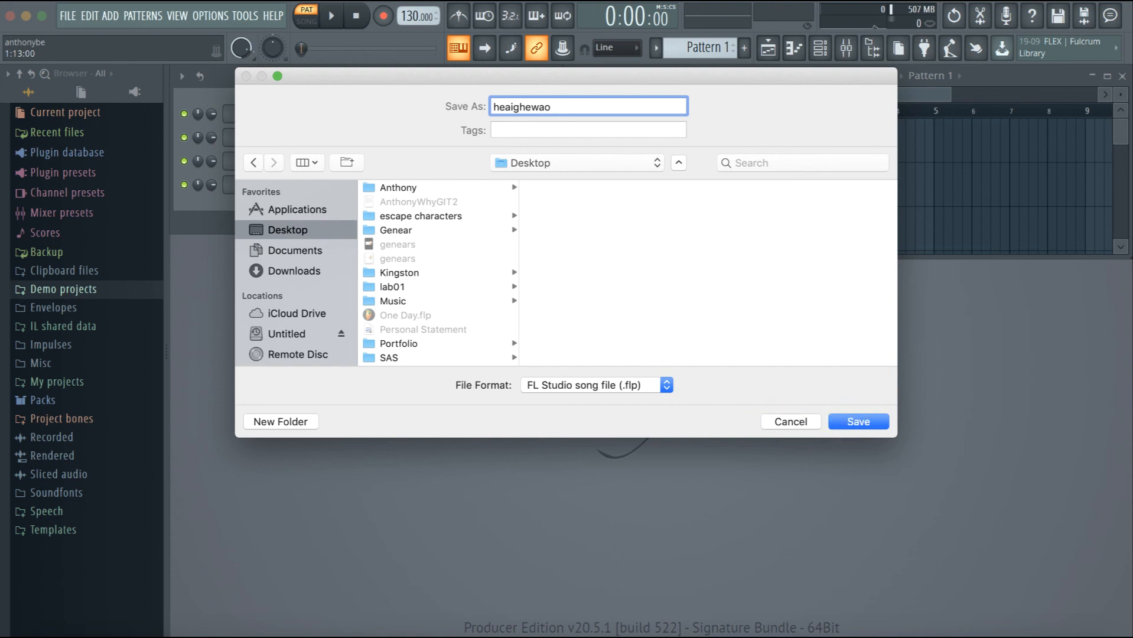
{"action": "key", "text": "BackSpace"}
{"action": "key", "text": "BackSpace"}
{"action": "key", "text": "BackSpace"}
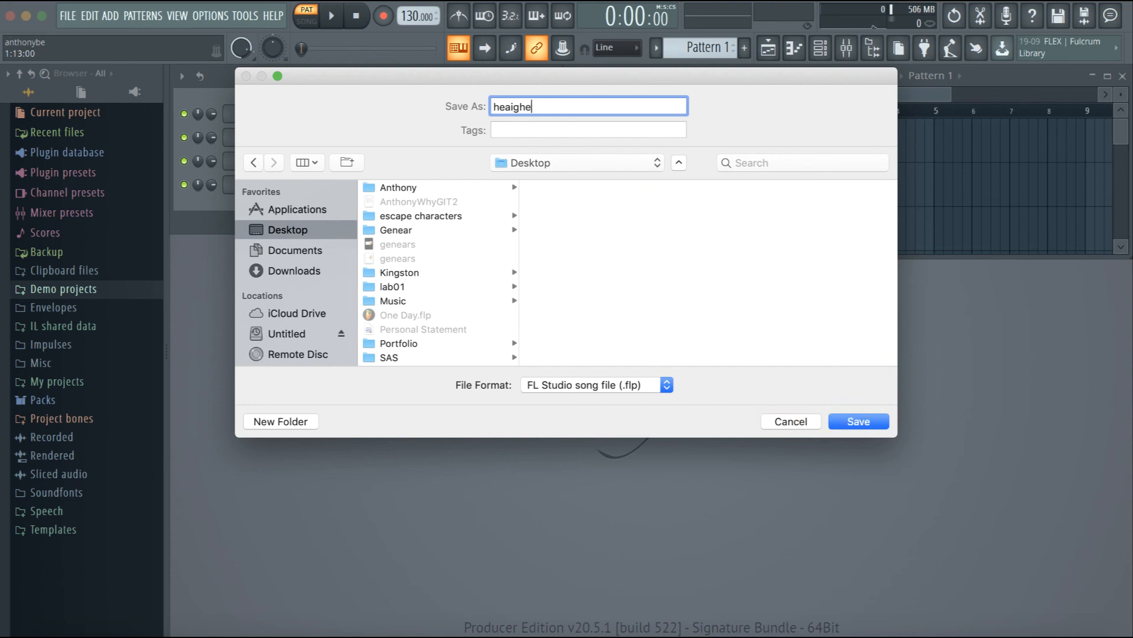